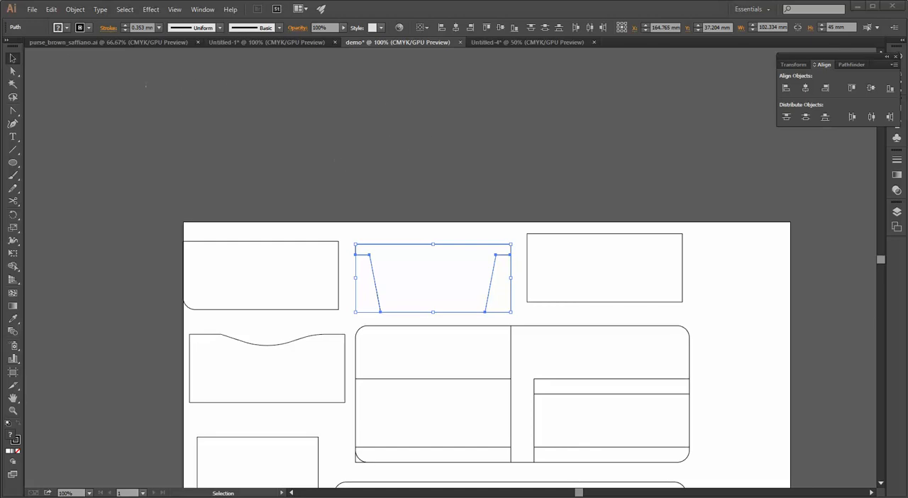
Create a new document named demo2 with a custom 400 mm by 300 mm artboard
{"action": "left_click", "coordinate": [32, 9]}
{"action": "left_click", "coordinate": [44, 24]}
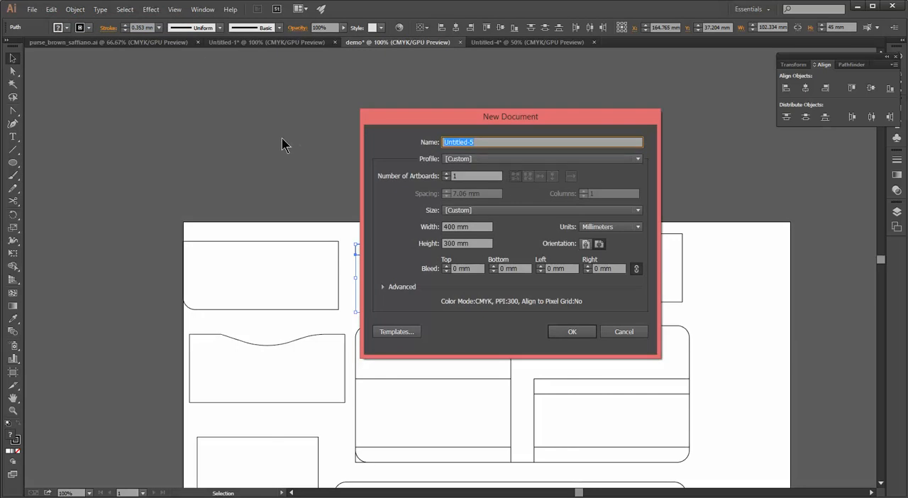
{"action": "type", "text": "demo2"}
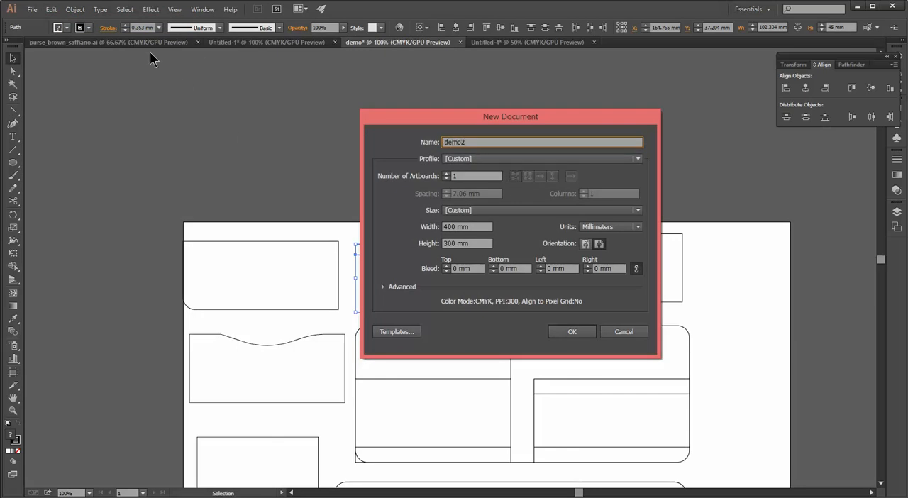
{"action": "left_click", "coordinate": [639, 211]}
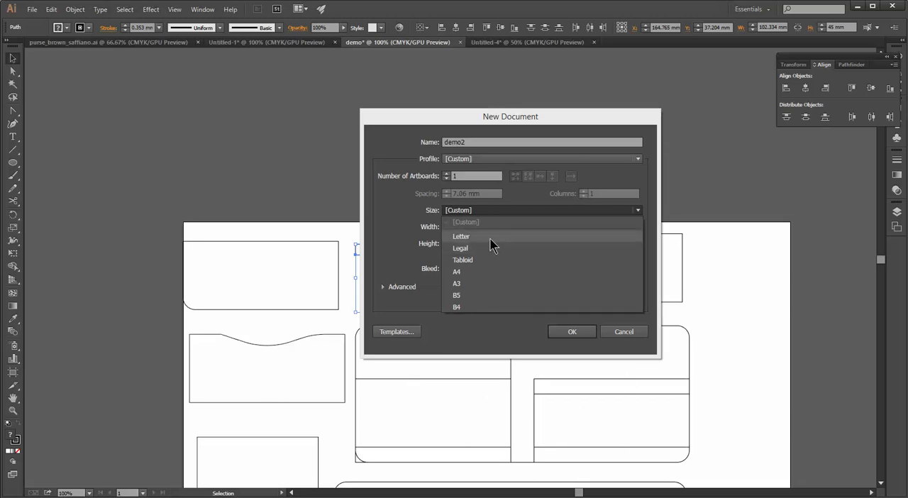
{"action": "left_click", "coordinate": [384, 222]}
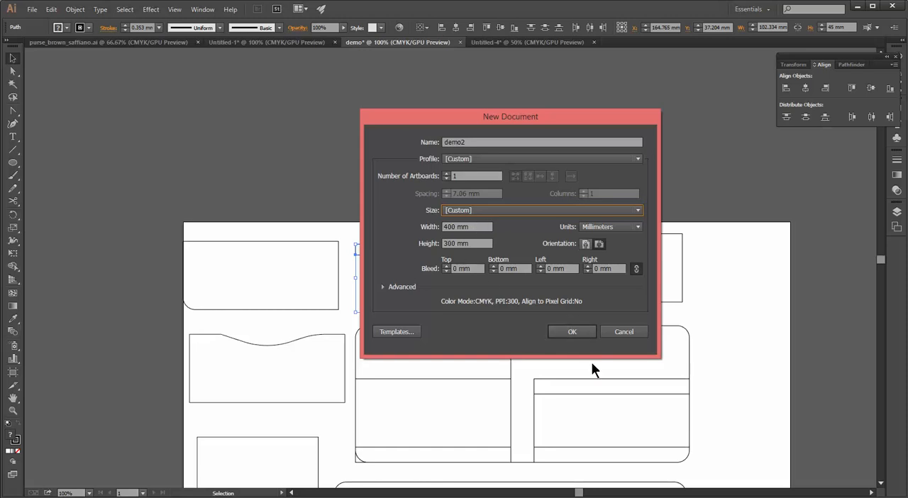
{"action": "left_click", "coordinate": [578, 333]}
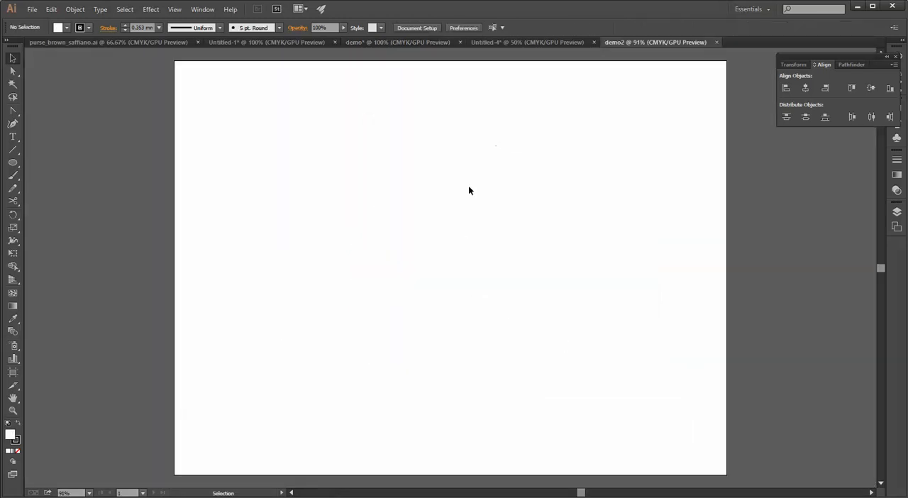
Create a rectangle exactly 230 mm wide and 92 mm high on the artboard with the Rectangle tool
{"action": "left_click", "coordinate": [10, 60]}
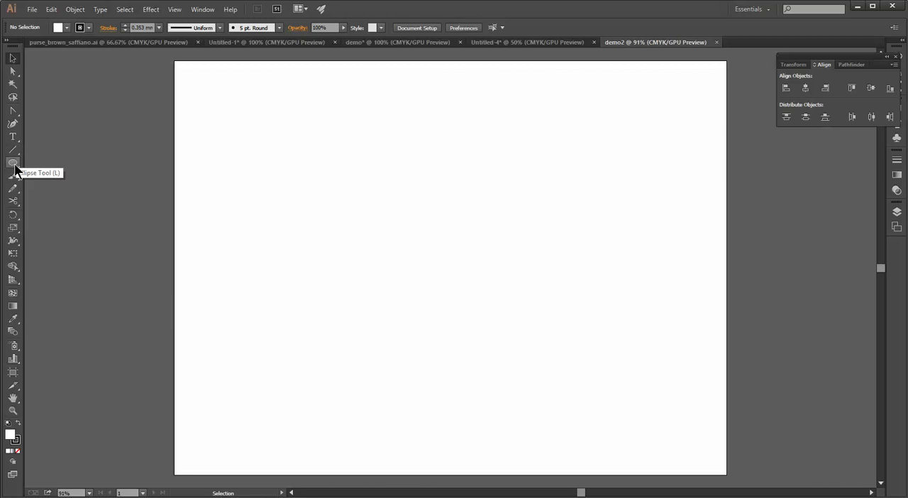
{"action": "left_click", "coordinate": [13, 164]}
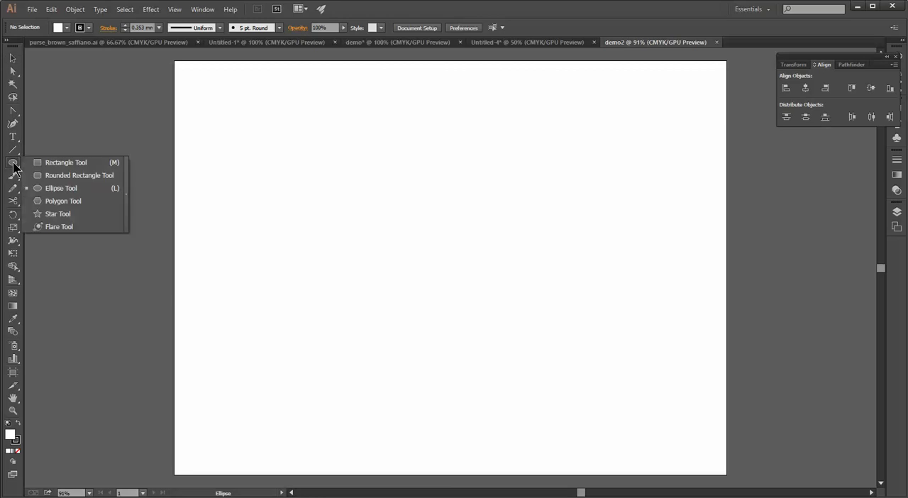
{"action": "left_click", "coordinate": [53, 162]}
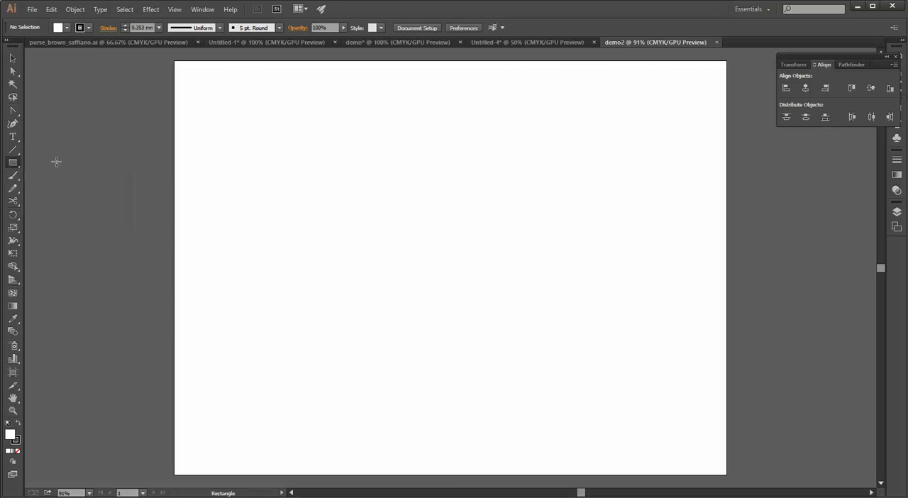
{"action": "left_click_drag", "start_coordinate": [308, 104], "coordinate": [674, 265]}
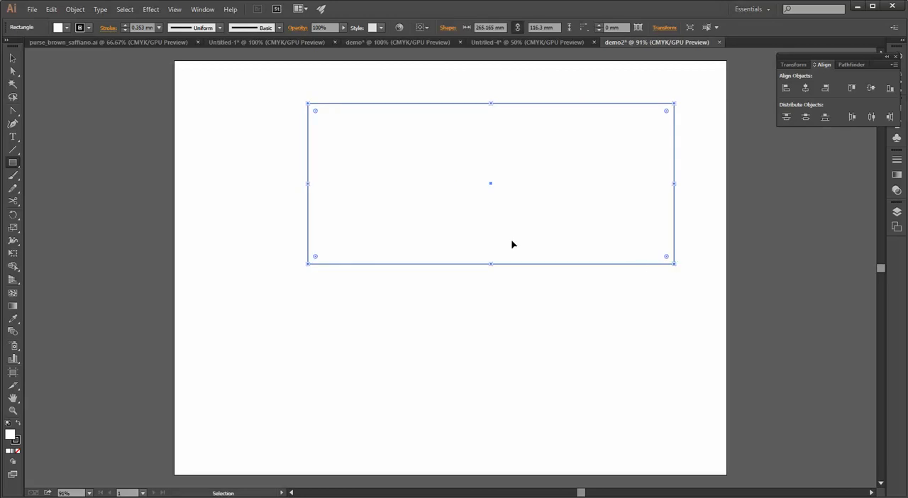
{"action": "key", "text": "ctrl+z"}
{"action": "left_click", "coordinate": [410, 191]}
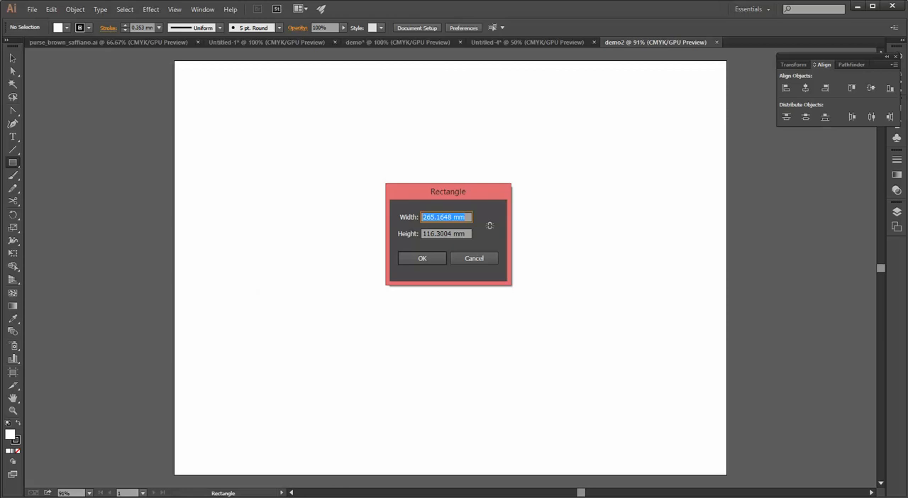
{"action": "type", "text": "230"}
{"action": "key", "text": "Tab"}
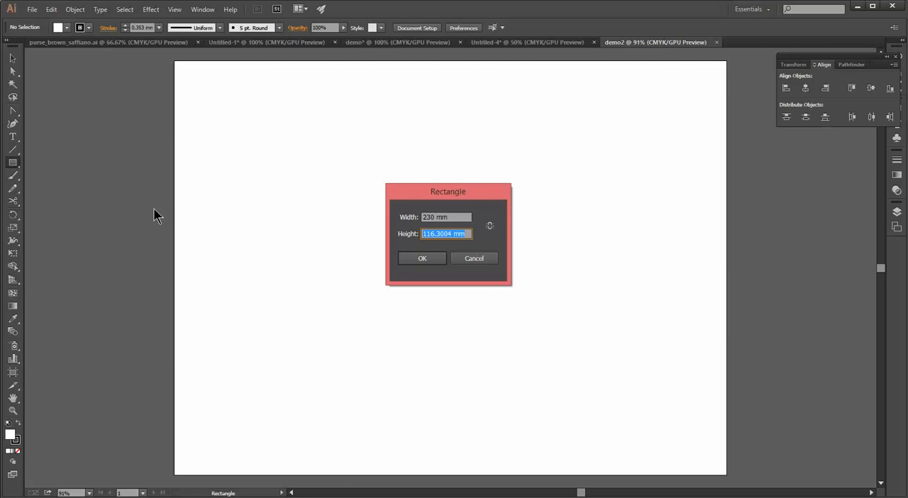
{"action": "type", "text": "92"}
{"action": "key", "text": "Return"}
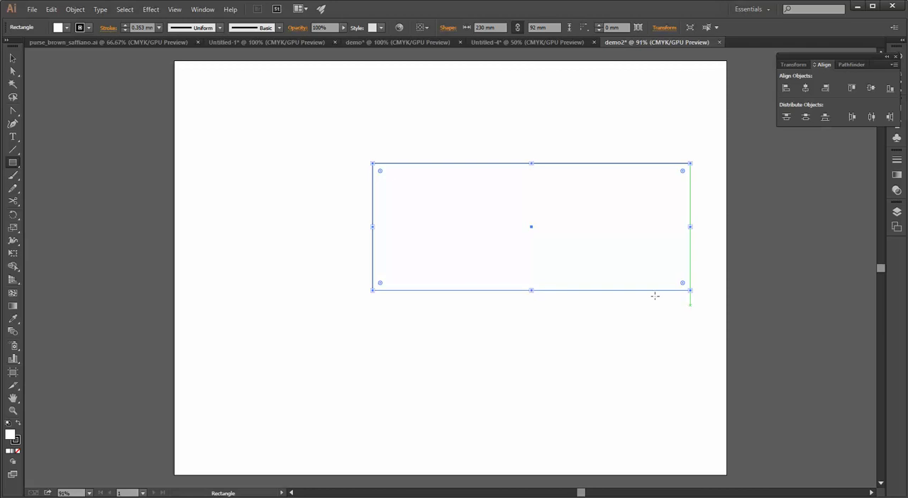
Draw a second rectangle about 247 mm wide and 92 mm high, and place it just below the first with left edges aligned
{"action": "scroll", "coordinate": [351, 168], "scroll_direction": "down", "scroll_amount": 1}
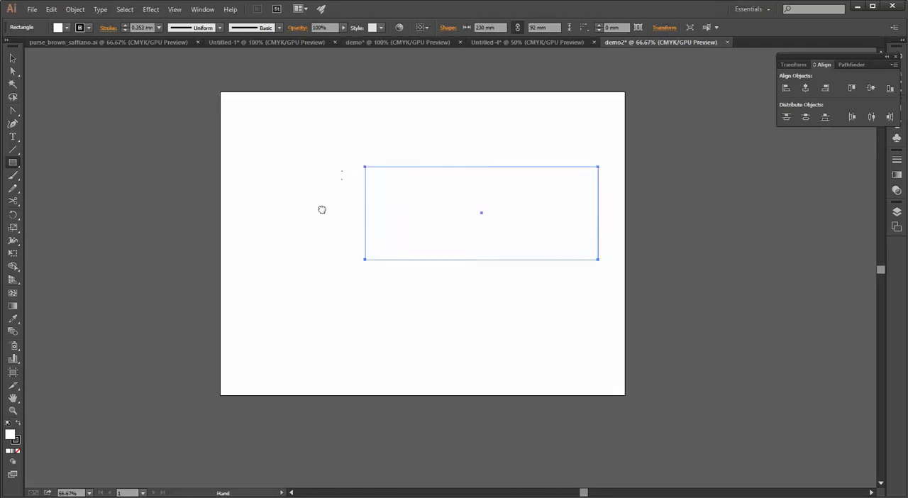
{"action": "left_click_drag", "start_coordinate": [322, 209], "coordinate": [359, 209]}
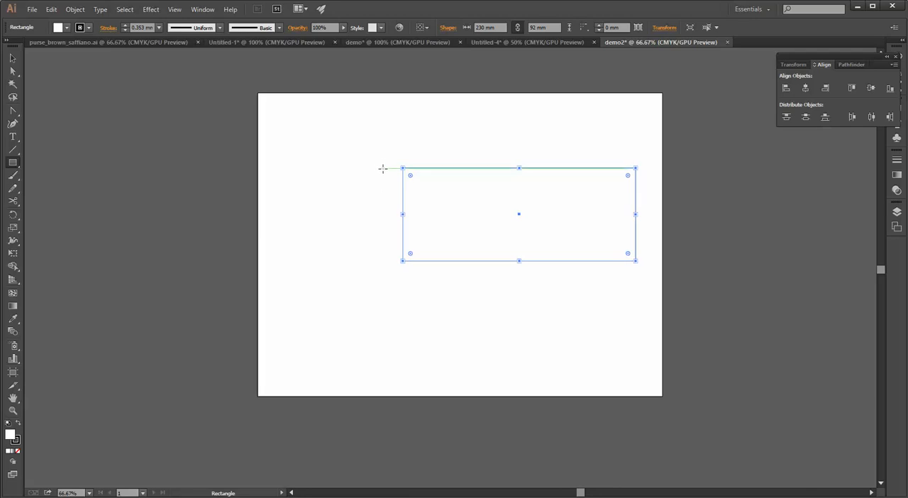
{"action": "left_click_drag", "start_coordinate": [382, 168], "coordinate": [366, 260]}
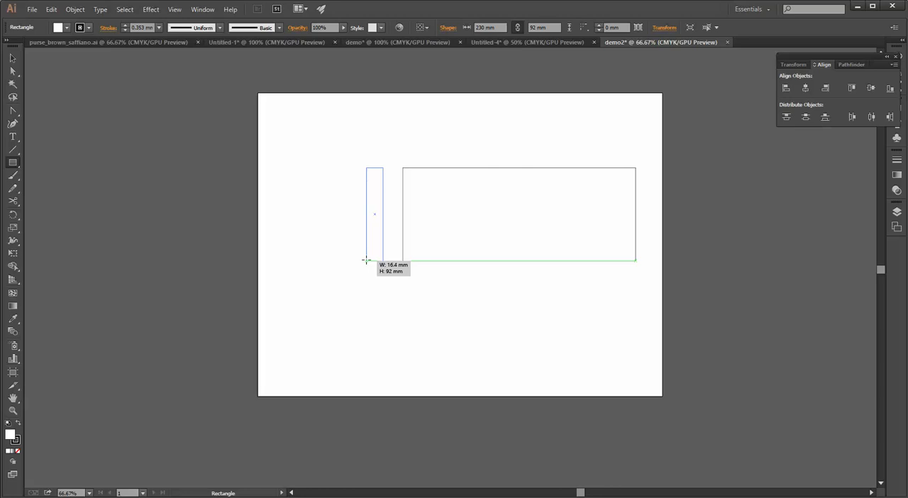
{"action": "left_click_drag", "start_coordinate": [366, 260], "coordinate": [248, 239]}
{"action": "key", "text": "ctrl+z"}
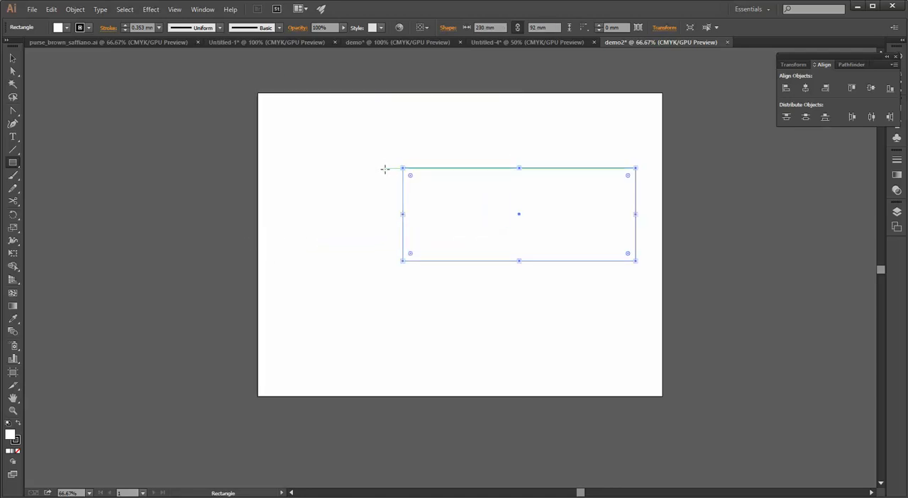
{"action": "mouse_move", "coordinate": [384, 169]}
{"action": "left_mouse_down"}
{"action": "mouse_move", "coordinate": [381, 261]}
{"action": "mouse_move", "coordinate": [215, 255]}
{"action": "mouse_move", "coordinate": [276, 277]}
{"action": "mouse_move", "coordinate": [251, 320]}
{"action": "mouse_move", "coordinate": [197, 369]}
{"action": "mouse_move", "coordinate": [286, 269]}
{"action": "mouse_move", "coordinate": [210, 347]}
{"action": "mouse_move", "coordinate": [152, 243]}
{"action": "mouse_move", "coordinate": [249, 287]}
{"action": "mouse_move", "coordinate": [222, 344]}
{"action": "mouse_move", "coordinate": [277, 264]}
{"action": "mouse_move", "coordinate": [305, 261]}
{"action": "mouse_move", "coordinate": [136, 260]}
{"action": "left_mouse_up"}
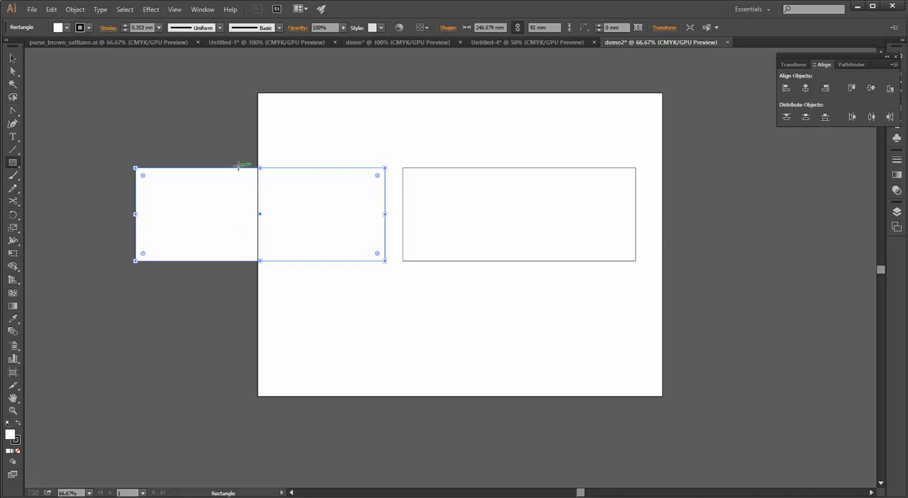
{"action": "key", "text": "v"}
{"action": "left_click_drag", "start_coordinate": [233, 171], "coordinate": [500, 270]}
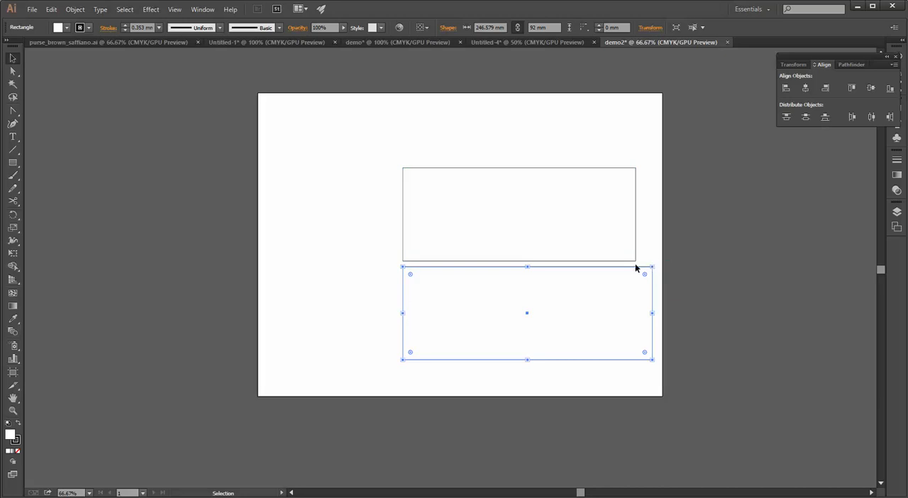
{"action": "left_click", "coordinate": [436, 261], "text": "shift"}
{"action": "left_click_drag", "start_coordinate": [635, 268], "coordinate": [544, 230]}
{"action": "key", "text": "ctrl+z"}
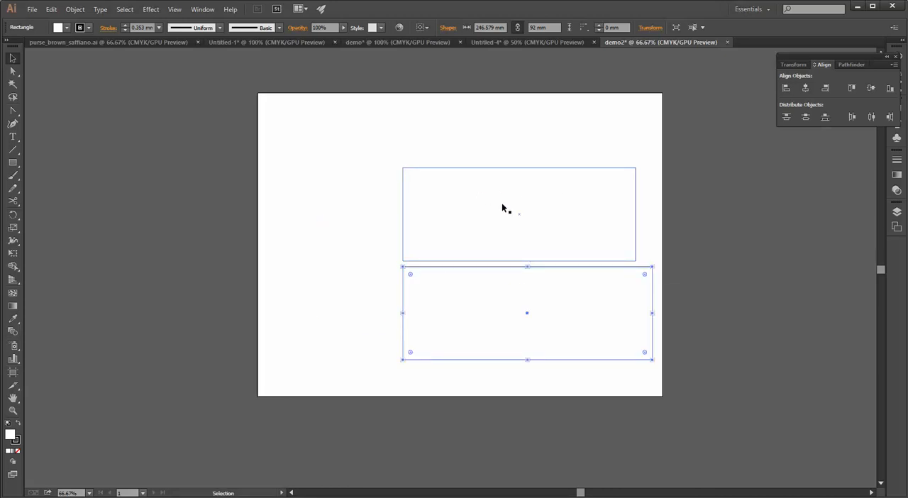
{"action": "left_click", "coordinate": [357, 148]}
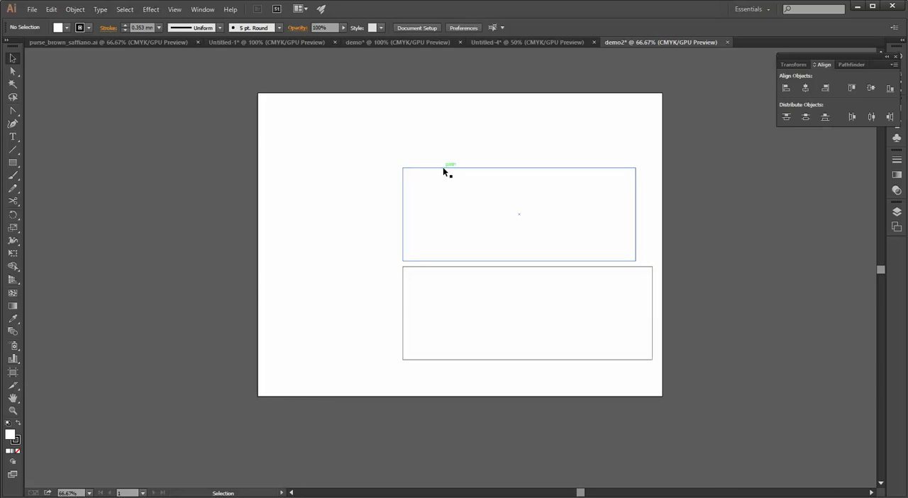
Select the 230 mm wide rectangle and display its Transform properties
{"action": "left_click", "coordinate": [444, 168]}
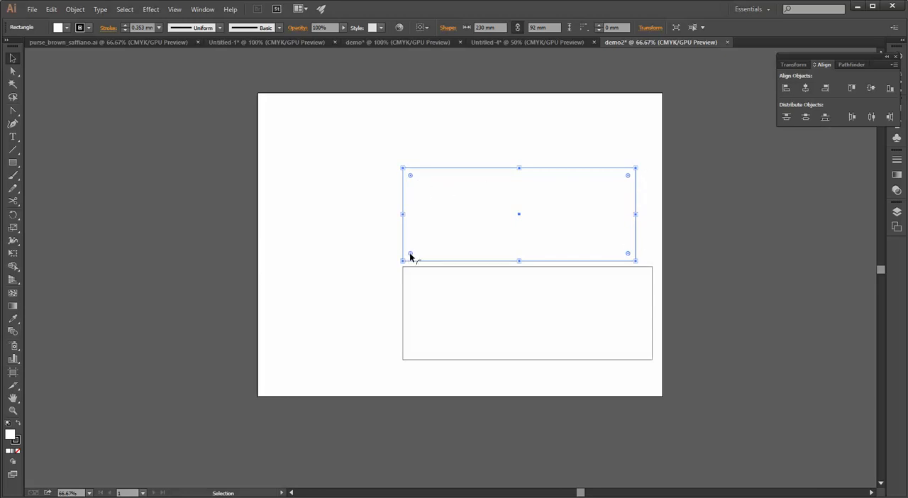
{"action": "key", "text": "shift+F8"}
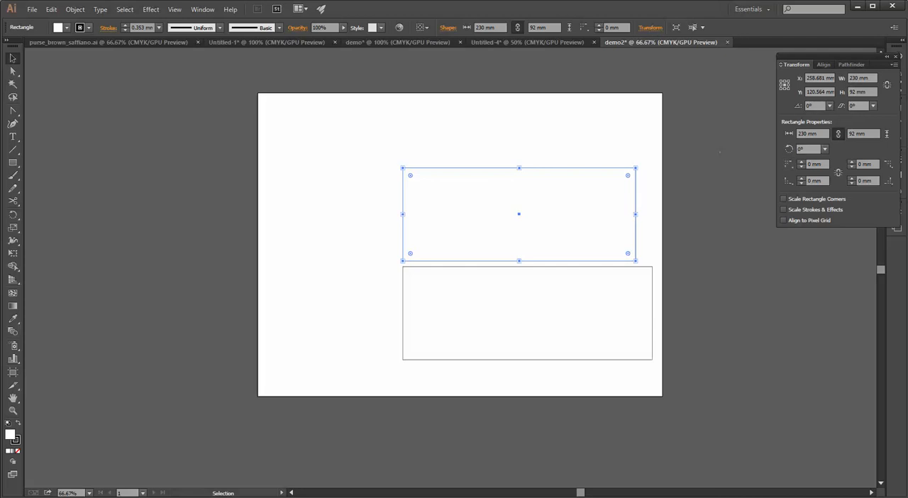
{"action": "left_click", "coordinate": [202, 10]}
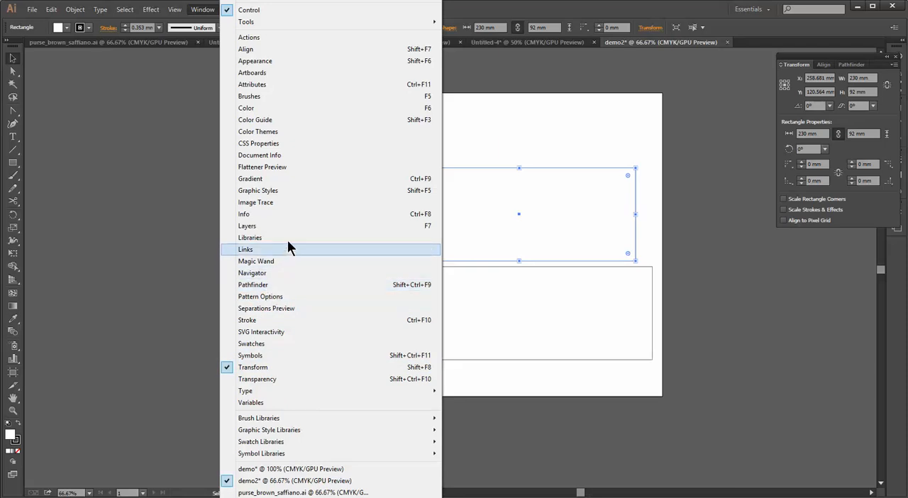
{"action": "left_click", "coordinate": [840, 61]}
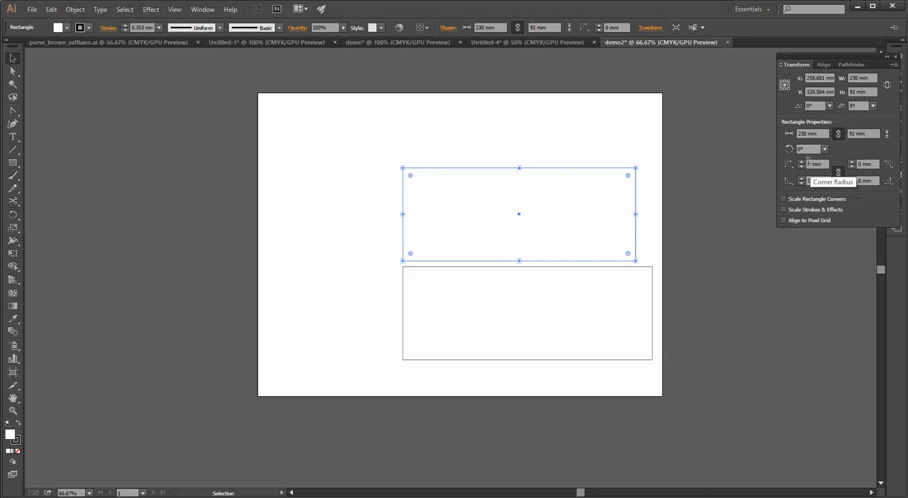
{"action": "left_click_drag", "start_coordinate": [822, 165], "coordinate": [749, 175]}
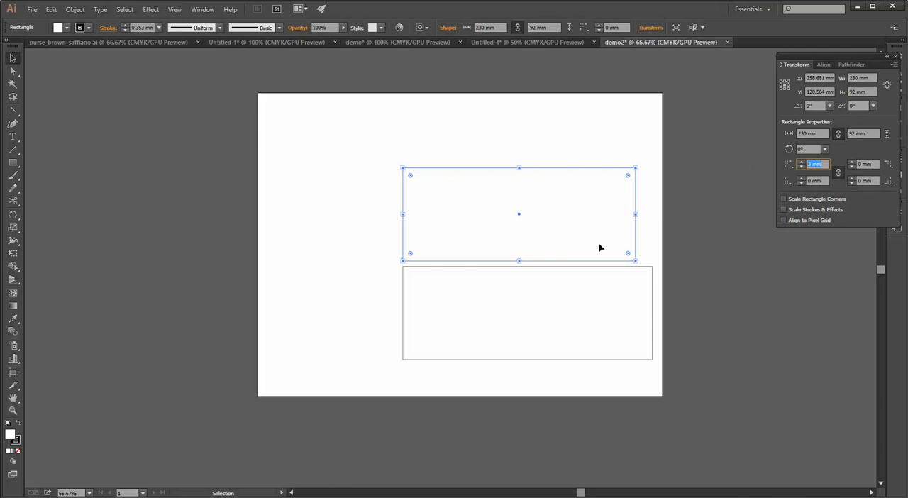
{"action": "type", "text": "8"}
{"action": "key", "text": "Return"}
{"action": "key", "text": "ctrl+z"}
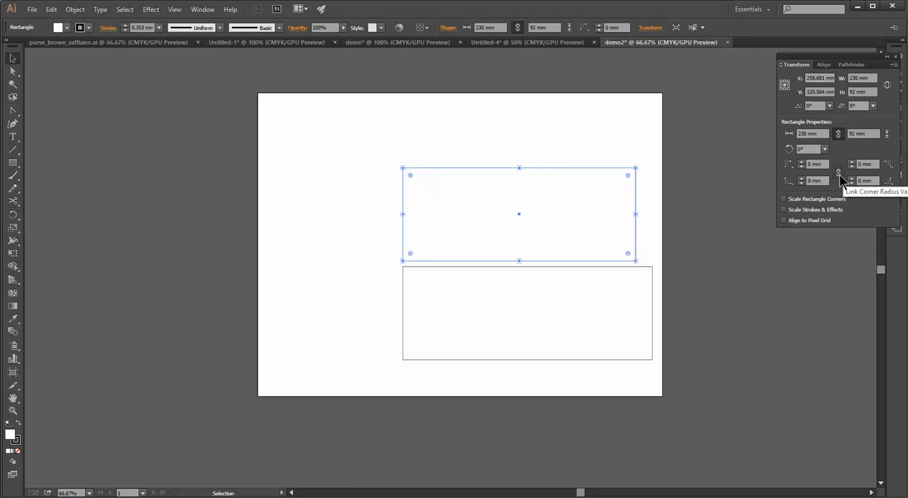
{"action": "left_click", "coordinate": [840, 176]}
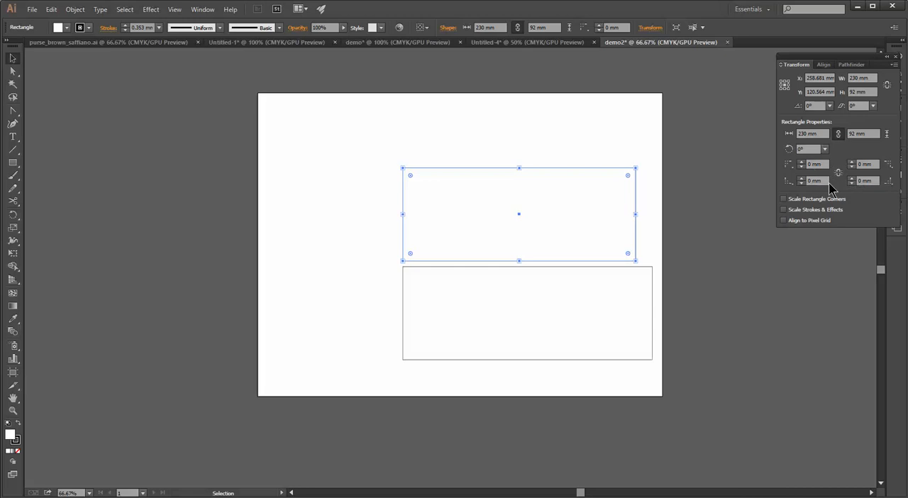
{"action": "left_click", "coordinate": [825, 180]}
{"action": "key", "text": "Return"}
{"action": "left_click", "coordinate": [832, 171]}
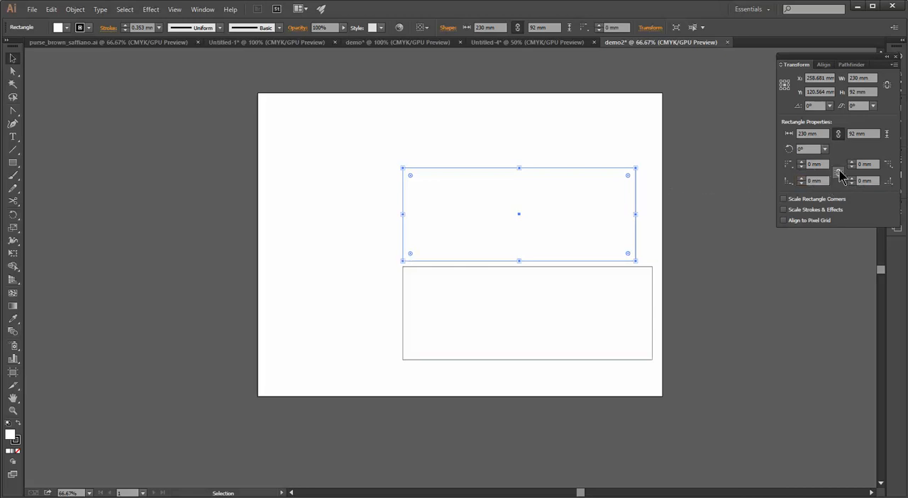
Set all four linked corner radii of the upper rectangle to 8 mm
{"action": "left_click", "coordinate": [817, 180]}
{"action": "type", "text": "8"}
{"action": "key", "text": "Return"}
Round all four corners of the lower, wider rectangle with an 8 mm radius
{"action": "left_click", "coordinate": [504, 270]}
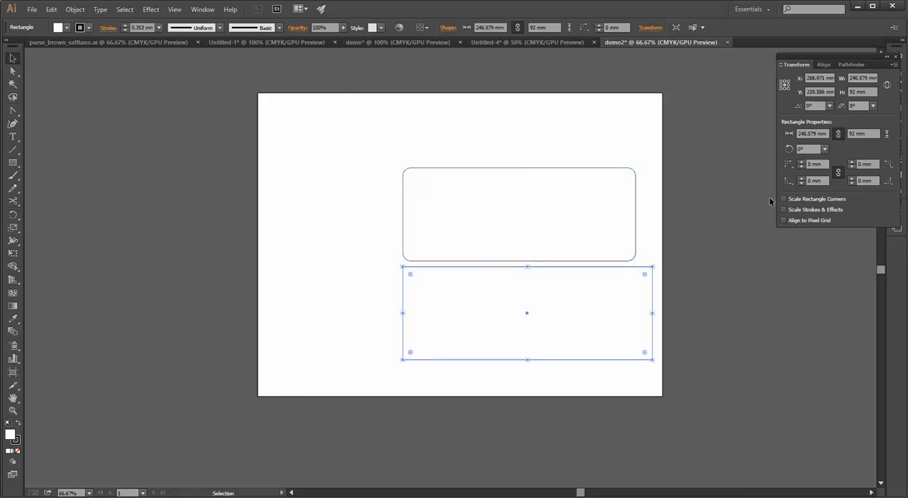
{"action": "left_click_drag", "start_coordinate": [822, 164], "coordinate": [737, 176]}
{"action": "type", "text": "8"}
{"action": "key", "text": "Return"}
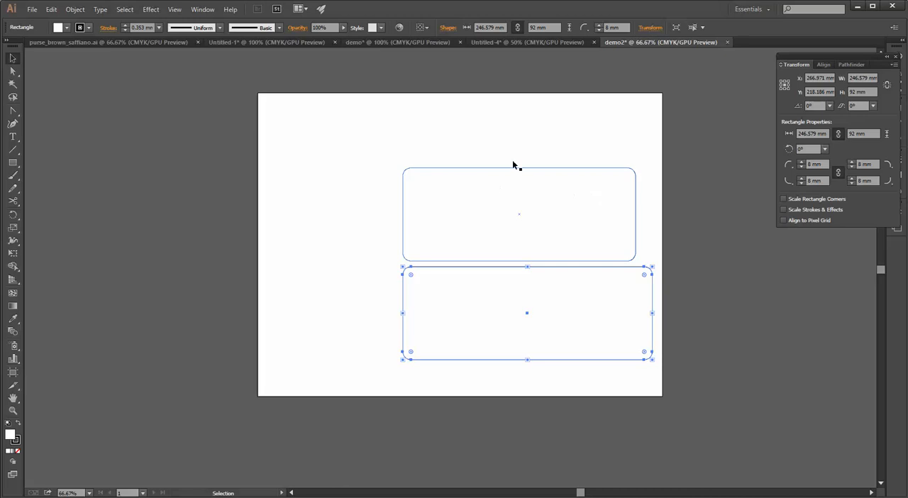
Move the wider rounded rectangle up so it partly overlaps the 230 mm one, and send it backward behind that rectangle
{"action": "left_click_drag", "start_coordinate": [485, 269], "coordinate": [407, 88]}
{"action": "key", "text": "ctrl+z"}
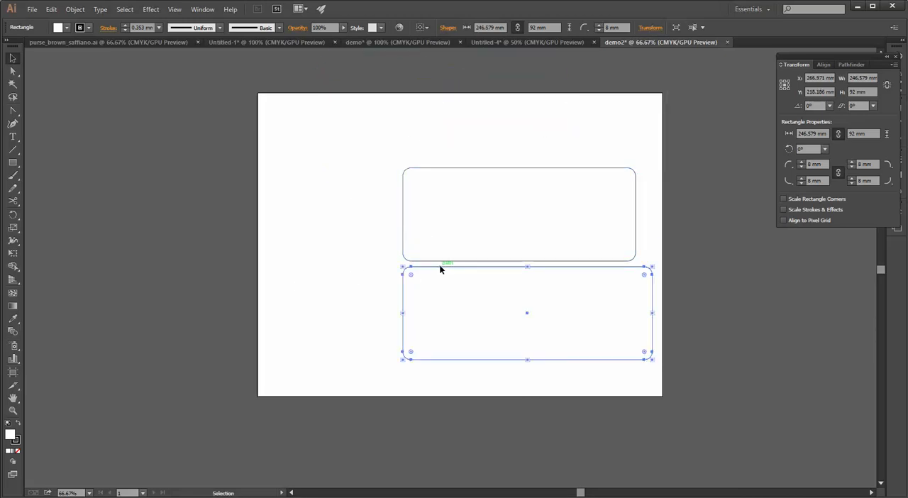
{"action": "left_click_drag", "start_coordinate": [440, 266], "coordinate": [357, 196]}
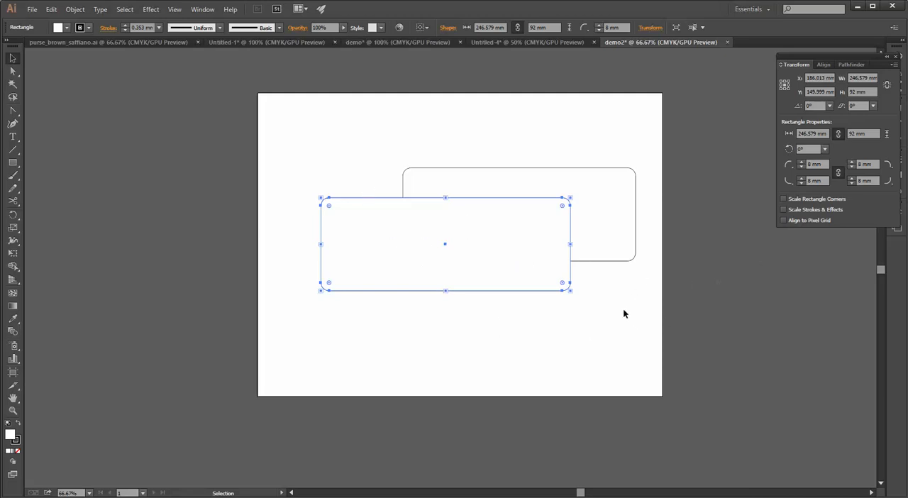
{"action": "left_click", "coordinate": [75, 10]}
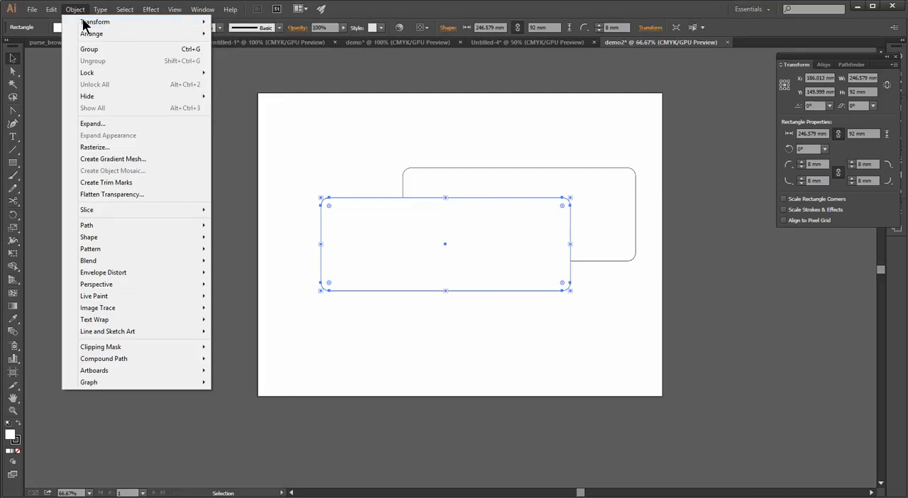
{"action": "mouse_move", "coordinate": [86, 36]}
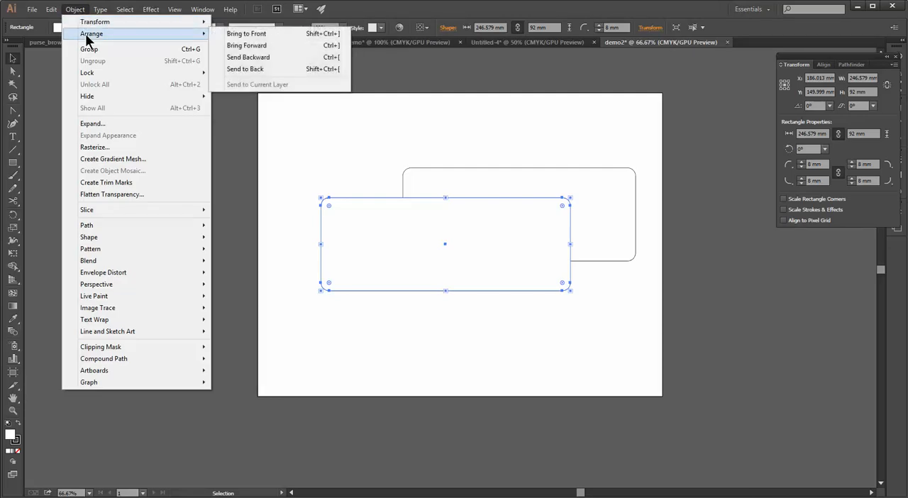
{"action": "left_click", "coordinate": [251, 57]}
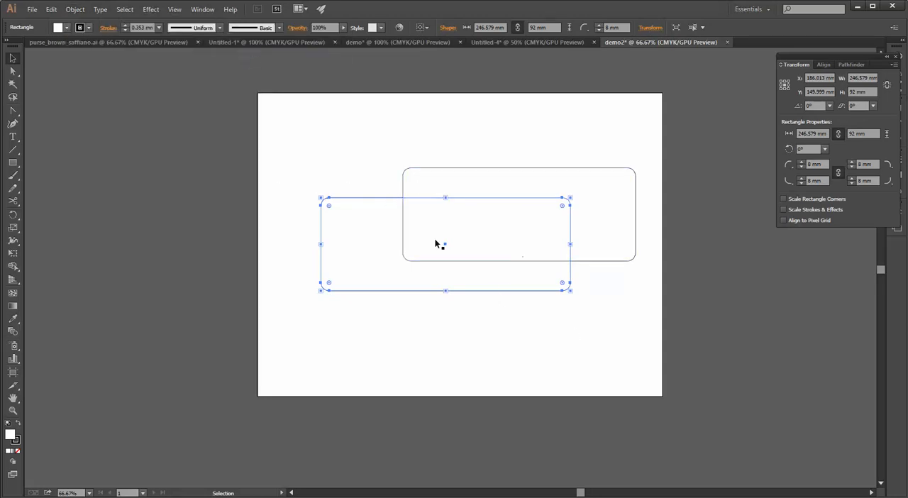
{"action": "left_click", "coordinate": [364, 325]}
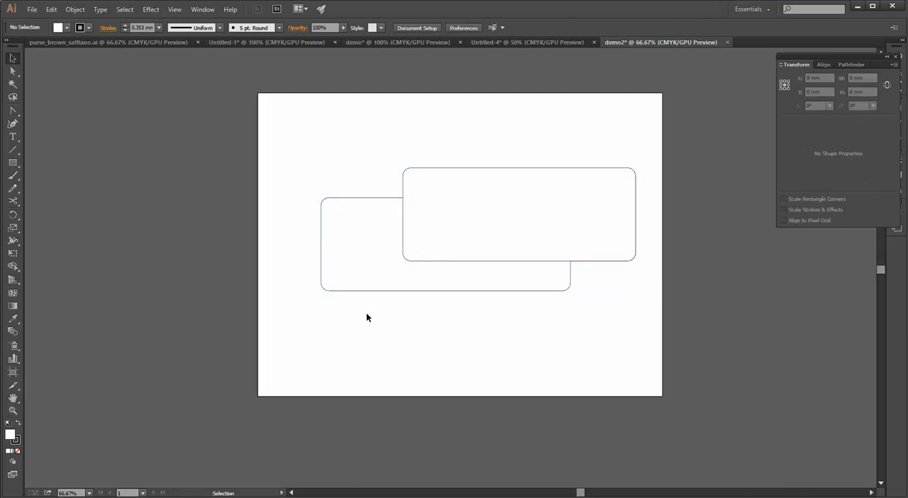
Undo the last stacking order change and, with both rounded rectangles moved across the artboard's left edge, set their fill to none
{"action": "key", "text": "ctrl+z"}
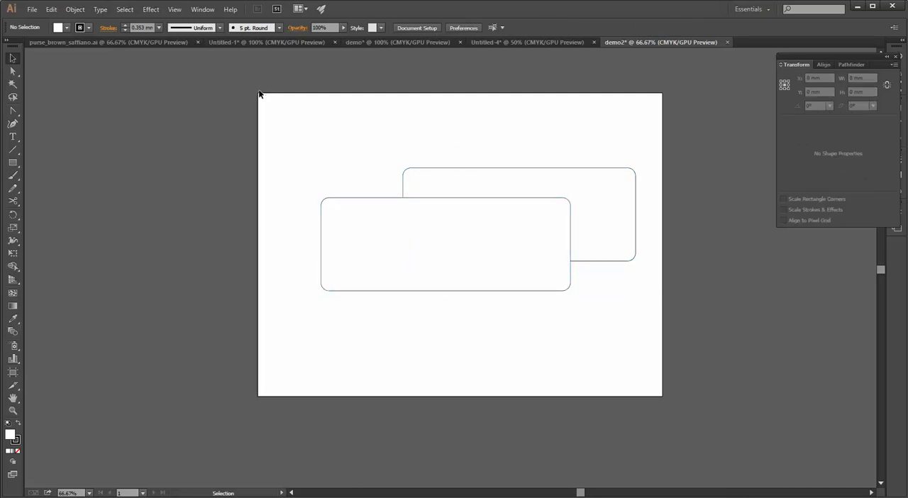
{"action": "left_click_drag", "start_coordinate": [231, 76], "coordinate": [647, 350]}
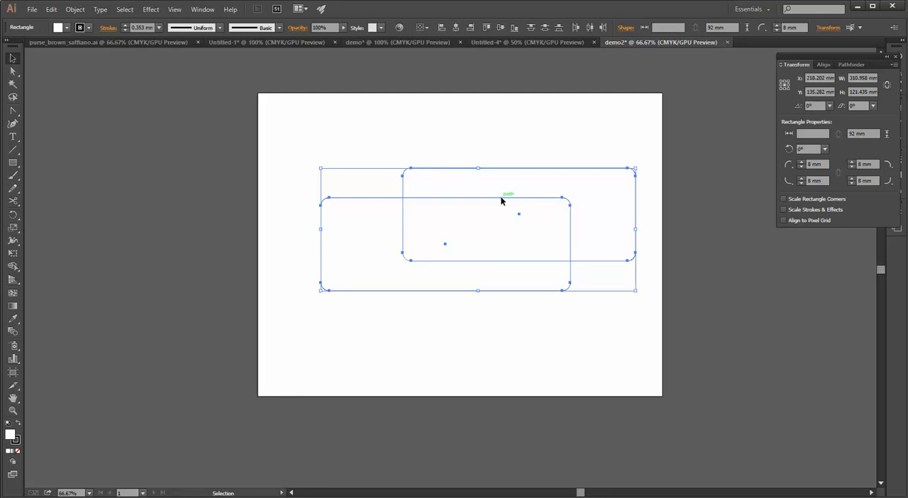
{"action": "left_click_drag", "start_coordinate": [500, 196], "coordinate": [273, 180]}
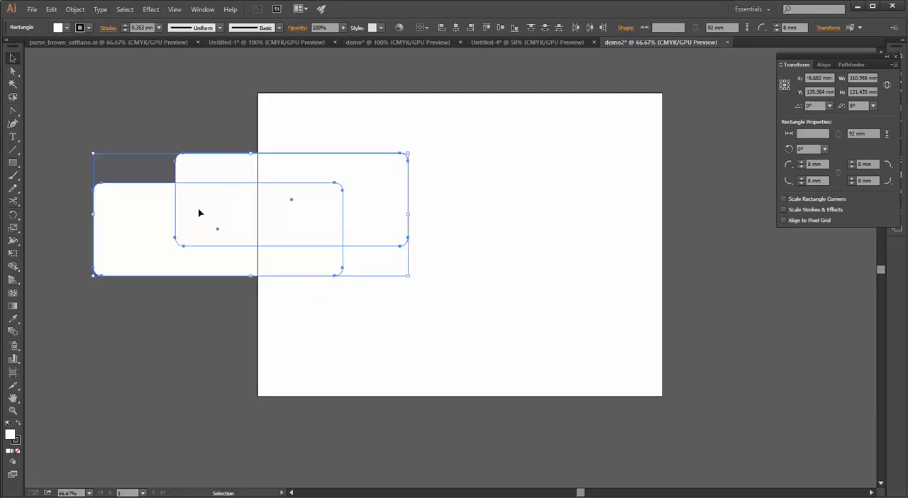
{"action": "left_click", "coordinate": [18, 452]}
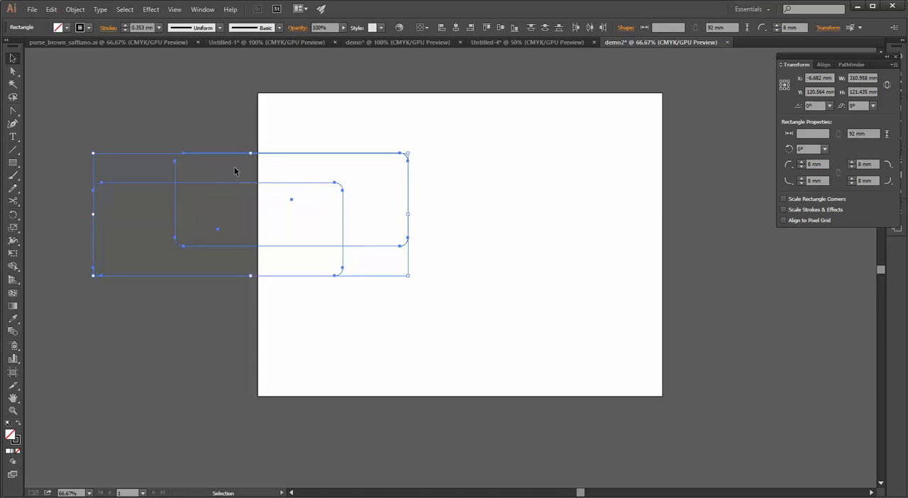
Move both rectangles back onto the artboard and place the wider one just below the 230 mm one with their left edges aligned
{"action": "left_click_drag", "start_coordinate": [218, 187], "coordinate": [437, 207]}
{"action": "key", "text": "ctrl+z"}
{"action": "left_click_drag", "start_coordinate": [243, 182], "coordinate": [470, 158]}
{"action": "left_click", "coordinate": [403, 306]}
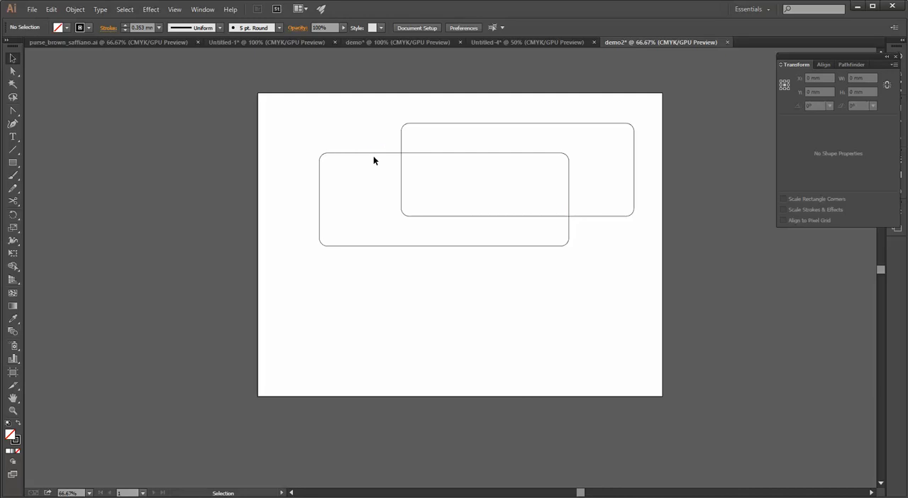
{"action": "left_click_drag", "start_coordinate": [375, 152], "coordinate": [457, 224]}
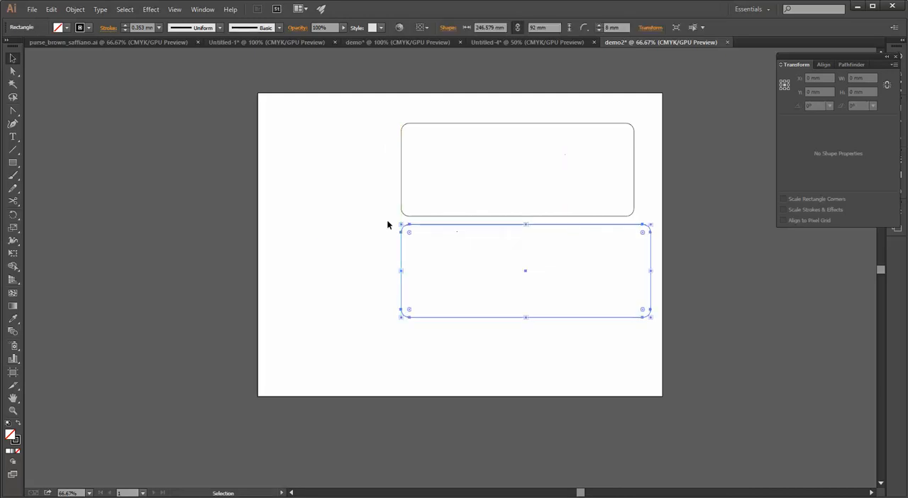
Try to move the wider rectangle's upper-left corner anchor with Direct Selection, and undo the move
{"action": "left_click", "coordinate": [11, 62]}
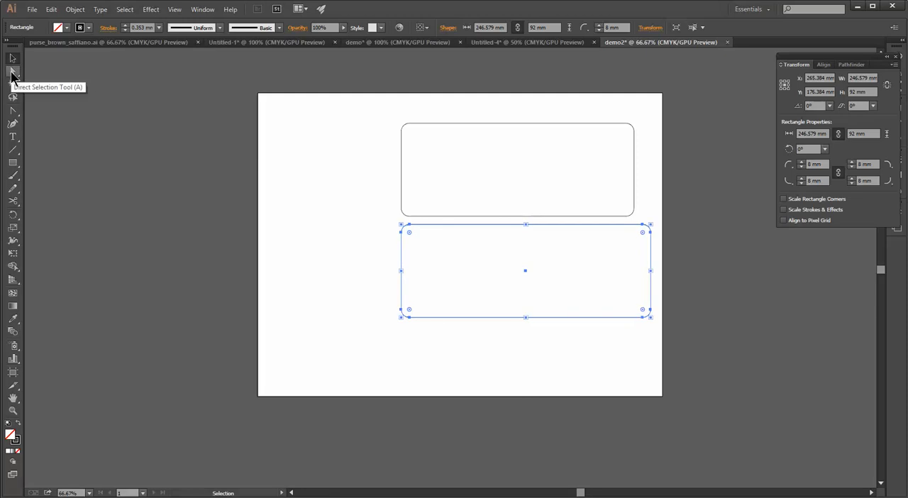
{"action": "left_click", "coordinate": [11, 73]}
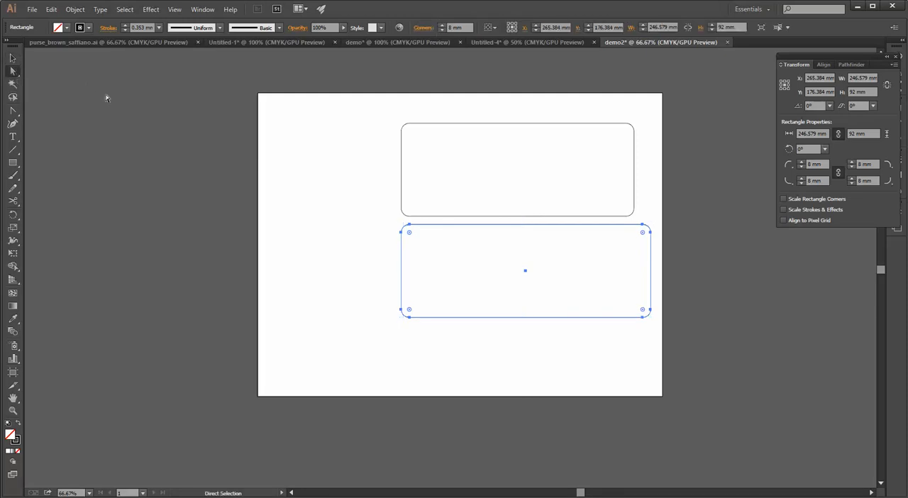
{"action": "left_click", "coordinate": [402, 233]}
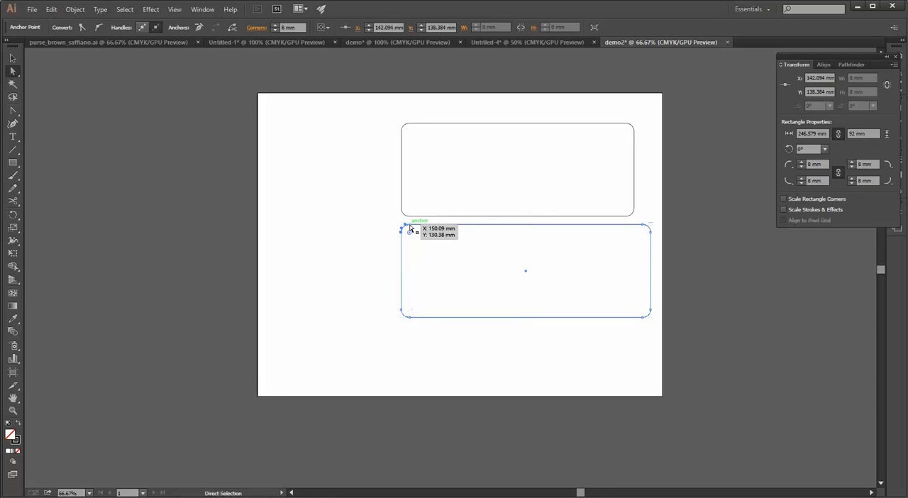
{"action": "key", "text": "ctrl"}
{"action": "left_click", "coordinate": [407, 229], "text": "ctrl"}
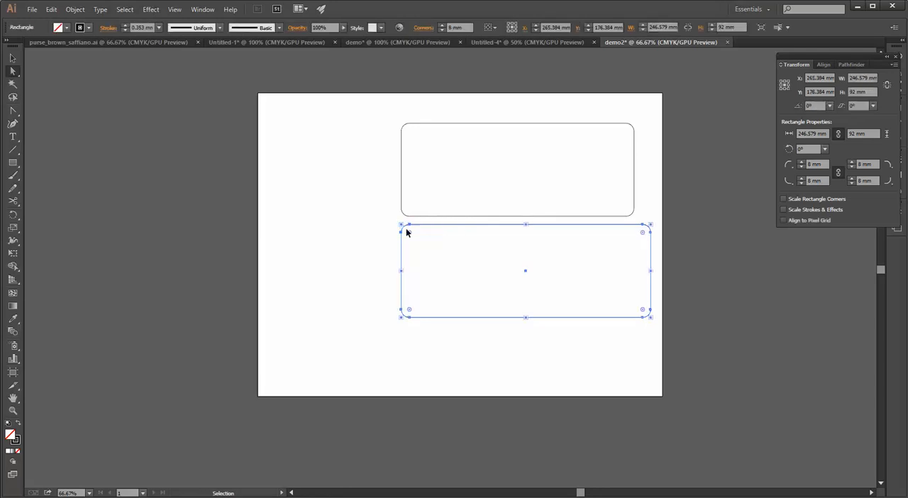
{"action": "left_click_drag", "start_coordinate": [402, 237], "coordinate": [271, 251]}
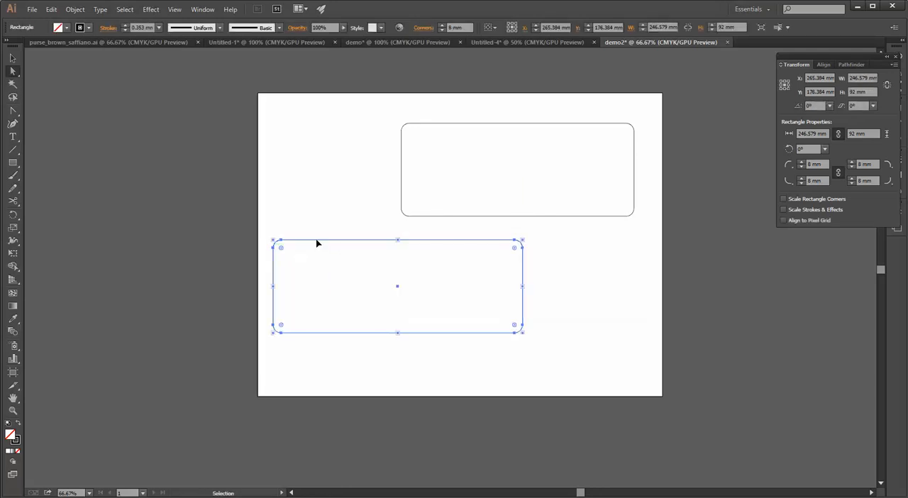
{"action": "key", "text": "ctrl+z"}
Try pulling the wider rectangle's upper-left corner outward by its two anchor points, and undo the distortion
{"action": "left_click", "coordinate": [383, 226]}
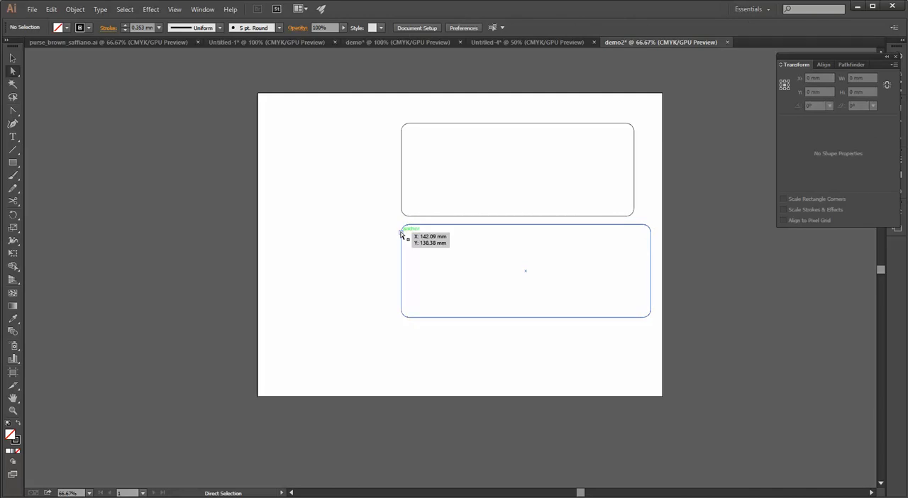
{"action": "left_click", "coordinate": [407, 227]}
{"action": "left_click", "coordinate": [405, 230], "text": "ctrl"}
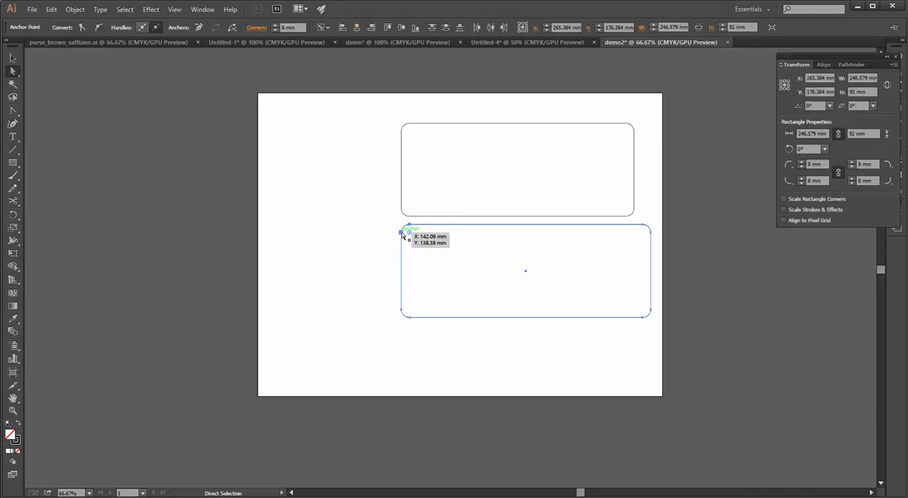
{"action": "left_click_drag", "start_coordinate": [401, 231], "coordinate": [302, 243]}
{"action": "key", "text": "v"}
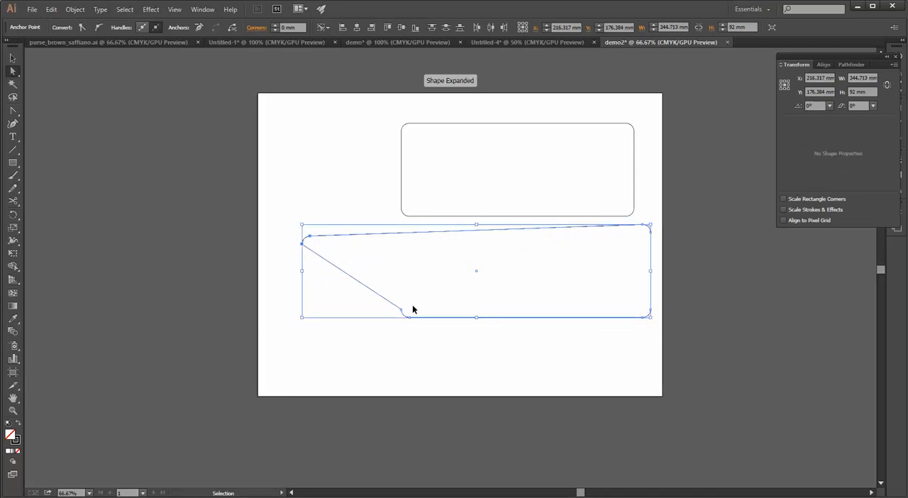
{"action": "key", "text": "ctrl+z"}
Select all the anchor points on the wider rectangle's left side, try stretching that side outward freehand, and undo it
{"action": "key", "text": "a"}
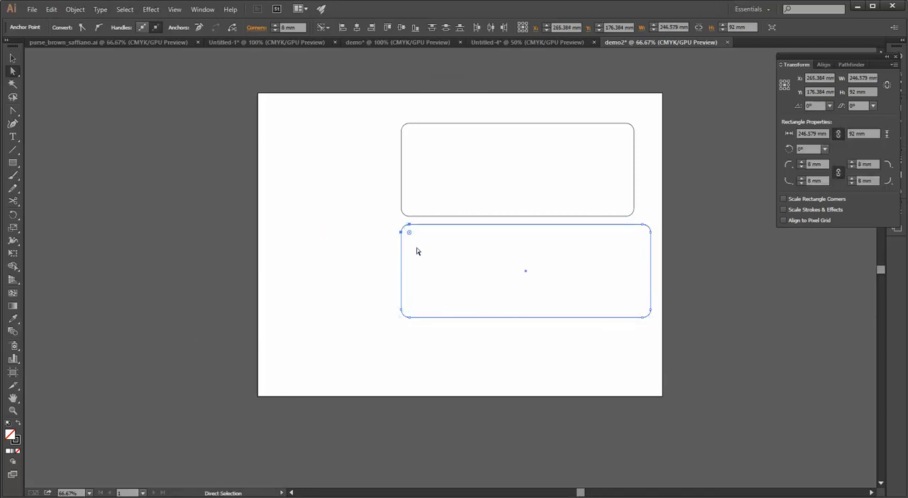
{"action": "left_click_drag", "start_coordinate": [389, 218], "coordinate": [418, 345]}
{"action": "left_click_drag", "start_coordinate": [401, 271], "coordinate": [334, 271]}
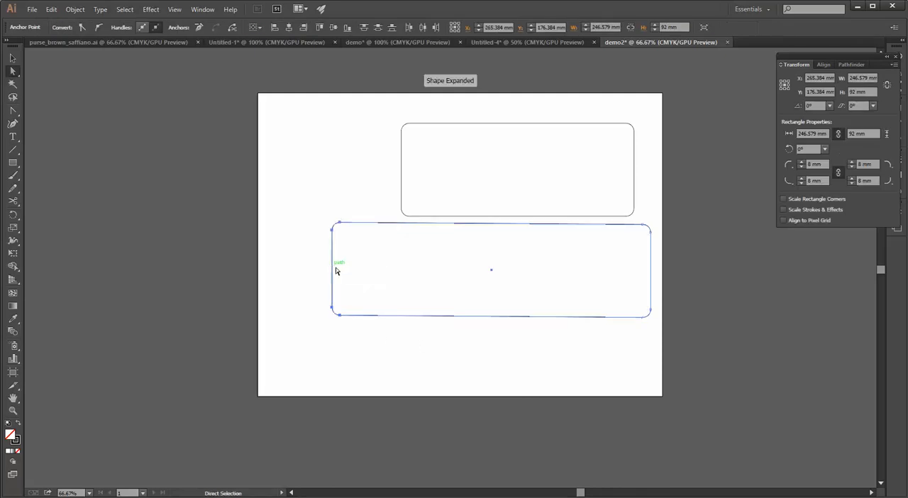
{"action": "key", "text": "ctrl+z"}
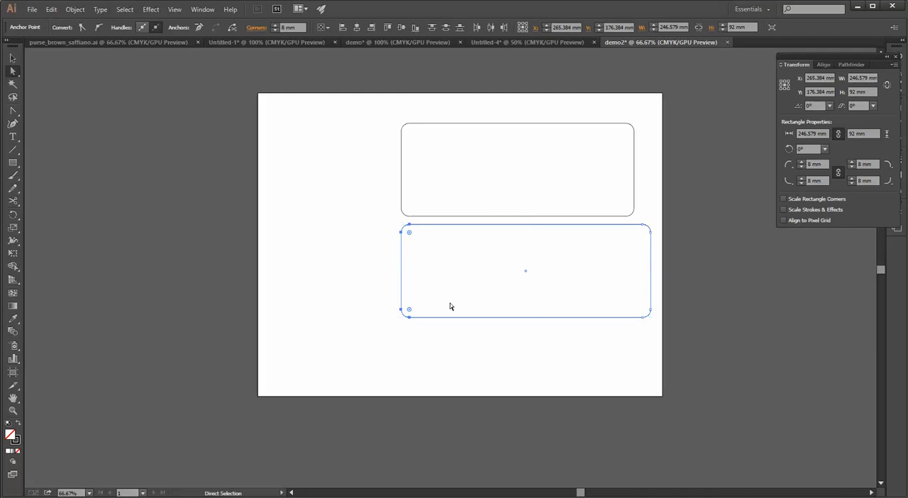
Set the wider rectangle's overall width to 250 mm in its Transform values
{"action": "key", "text": "v"}
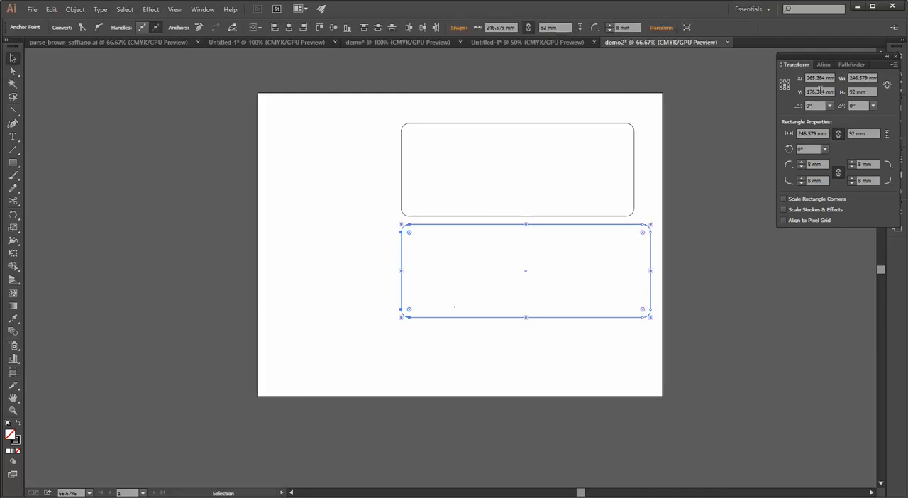
{"action": "left_click", "coordinate": [855, 78]}
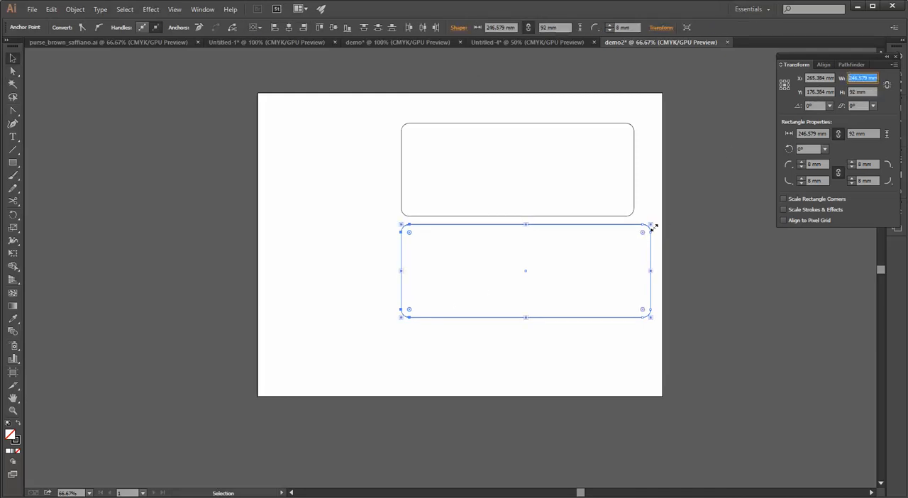
{"action": "type", "text": "250"}
{"action": "key", "text": "Return"}
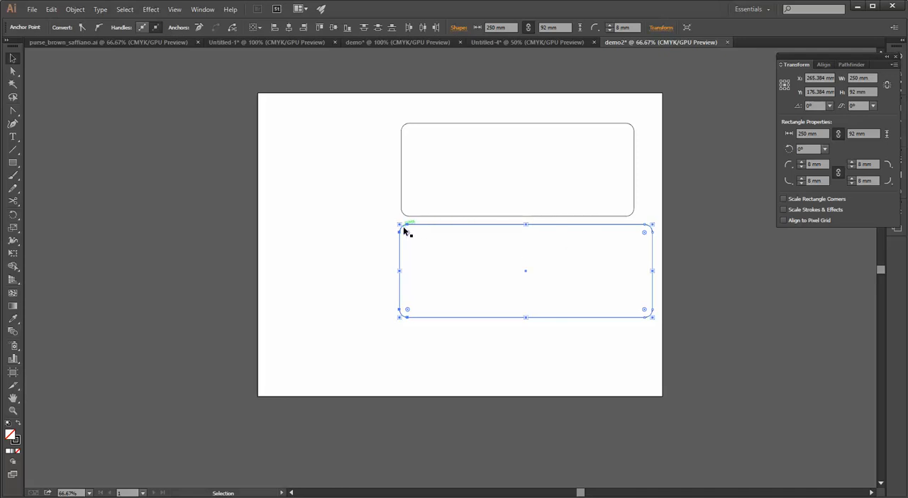
Examine the wider rectangle's upper-left corner anchors up close and undo the 250 mm width change
{"action": "scroll", "coordinate": [403, 228], "scroll_direction": "up", "scroll_amount": 3}
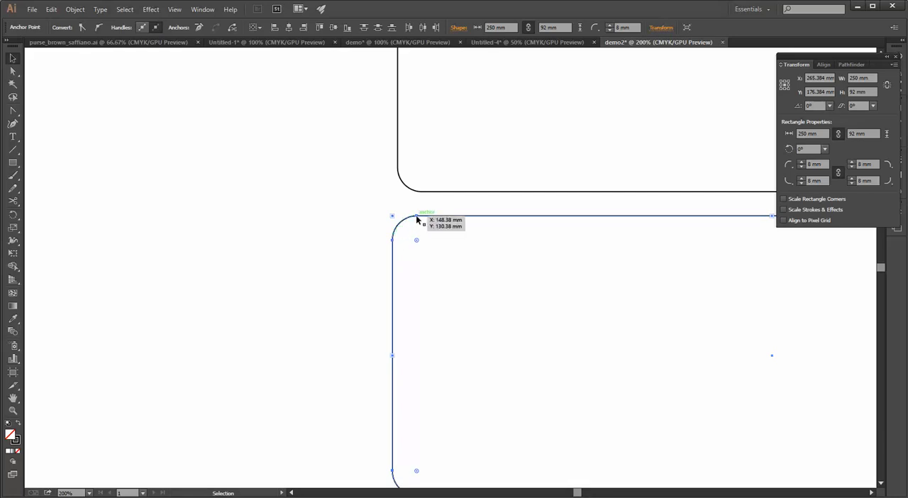
{"action": "key", "text": "a"}
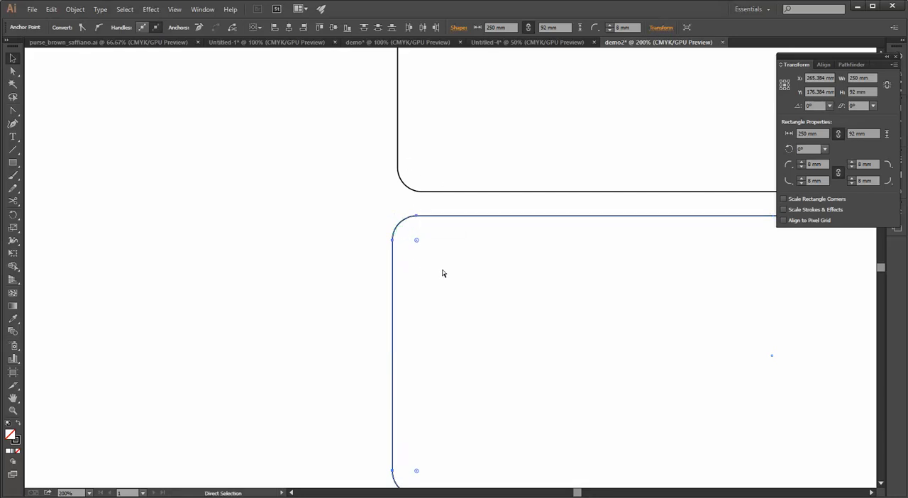
{"action": "key", "text": "v"}
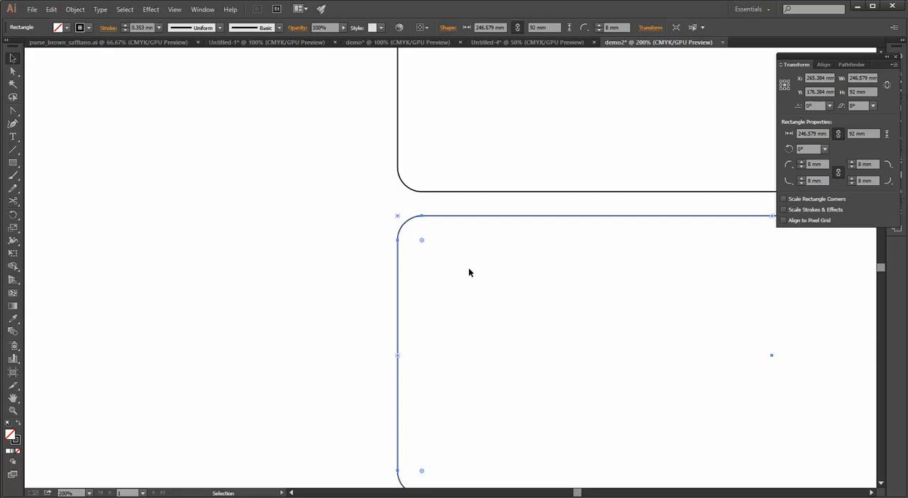
{"action": "key", "text": "ctrl+minus"}
{"action": "key", "text": "ctrl+minus"}
{"action": "key", "text": "ctrl+minus"}
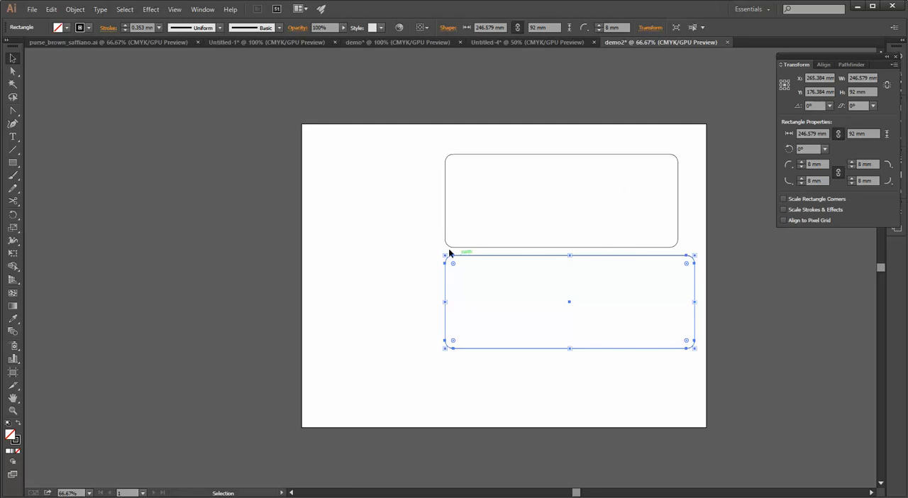
Direct-select the anchor points on the wider rectangle's left side and nudge them outward by 11 mm in 1 mm increments
{"action": "left_click_drag", "start_coordinate": [423, 259], "coordinate": [438, 349]}
{"action": "left_click", "coordinate": [12, 71]}
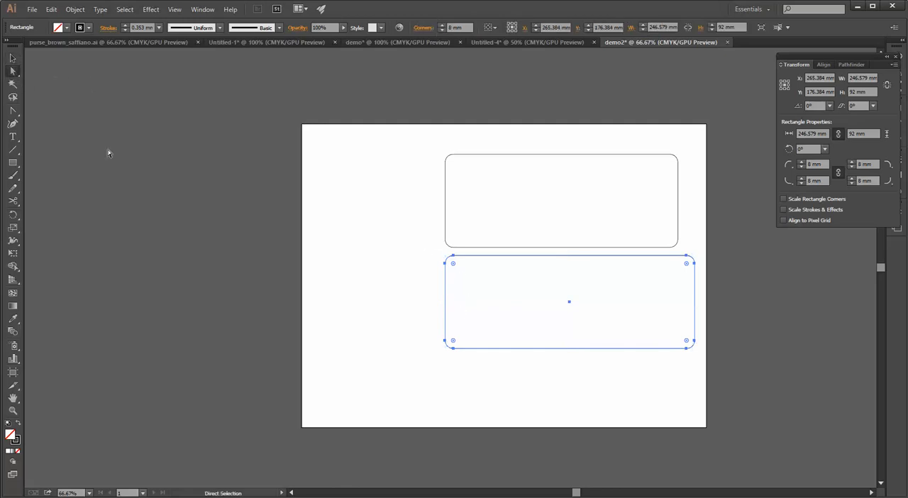
{"action": "left_click", "coordinate": [426, 258]}
{"action": "left_click_drag", "start_coordinate": [436, 255], "coordinate": [464, 378]}
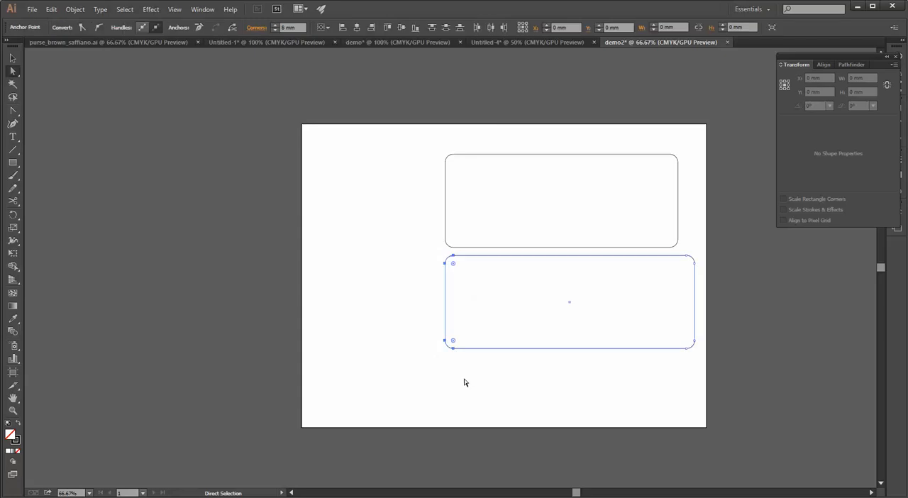
{"action": "key", "text": "Left"}
{"action": "key", "text": "Left"}
{"action": "key", "text": "Left"}
{"action": "key", "text": "Left"}
{"action": "key", "text": "Left"}
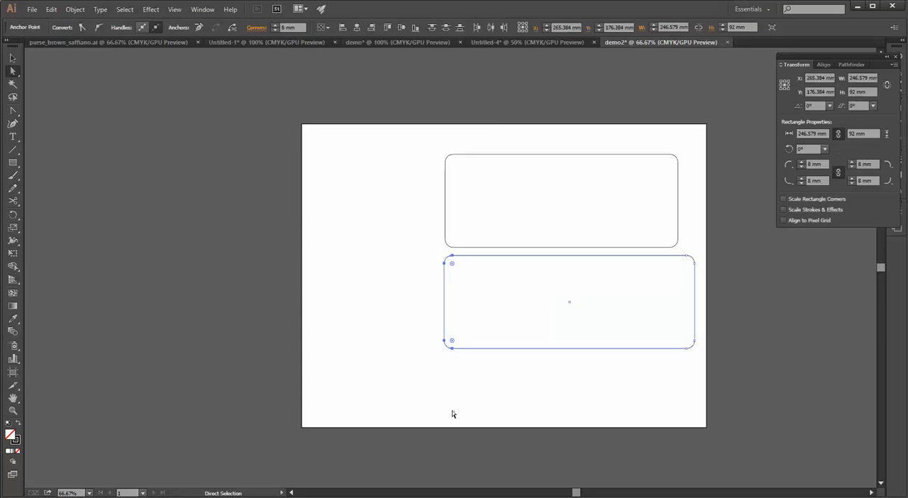
{"action": "key", "text": "Left"}
{"action": "key", "text": "Left"}
{"action": "key", "text": "Left"}
{"action": "key", "text": "Left"}
{"action": "key", "text": "Left"}
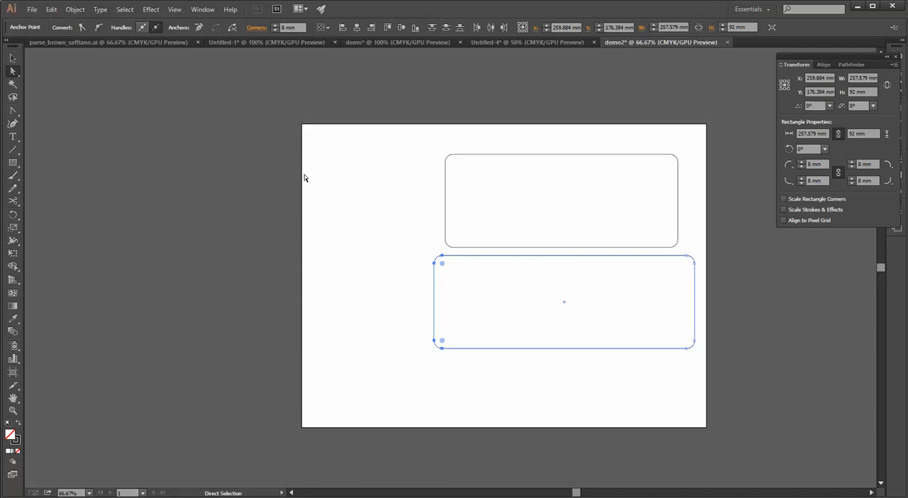
Check the Keyboard Increment setting in the General preferences, close them, and deselect the artwork
{"action": "left_click", "coordinate": [50, 10]}
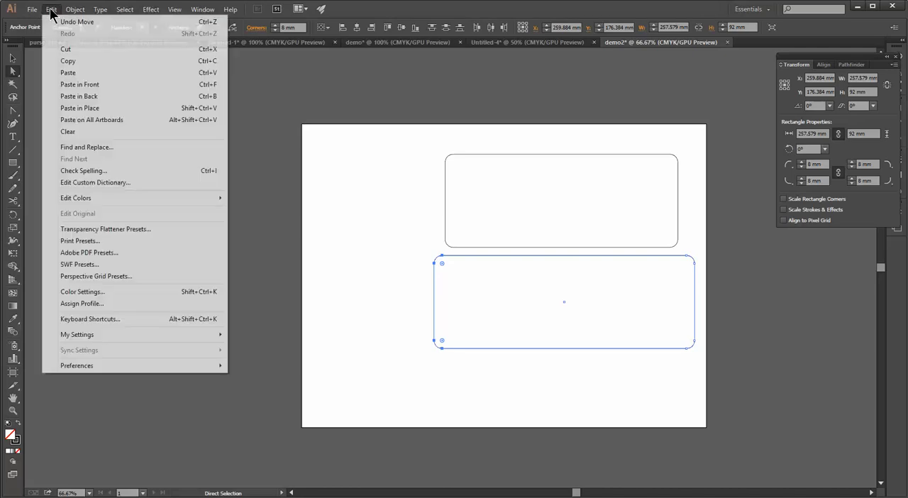
{"action": "mouse_move", "coordinate": [83, 369]}
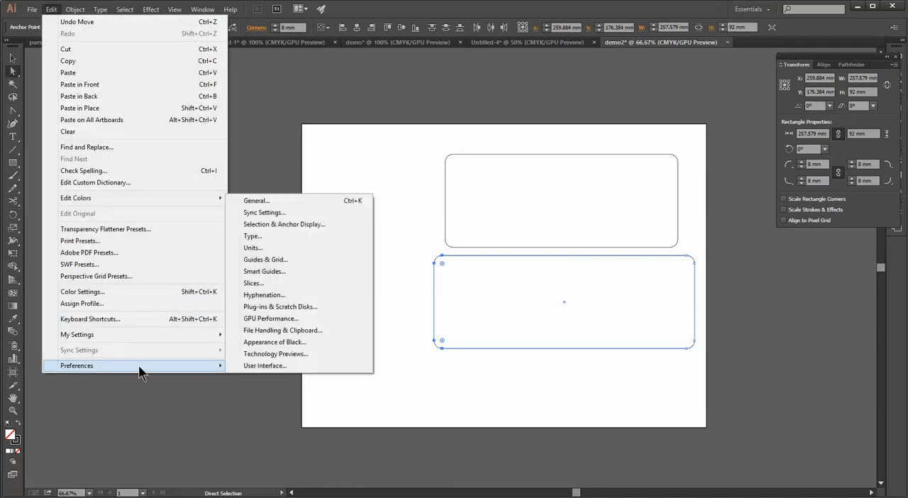
{"action": "left_click", "coordinate": [279, 202]}
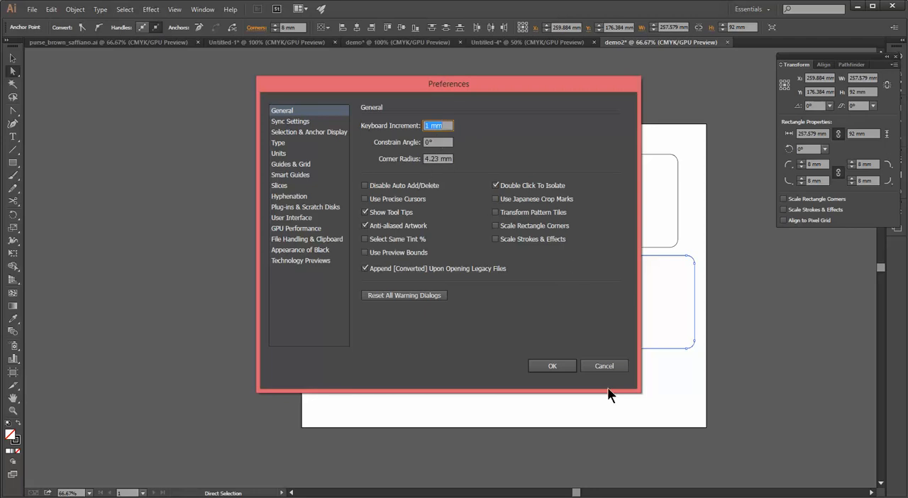
{"action": "left_click", "coordinate": [560, 367]}
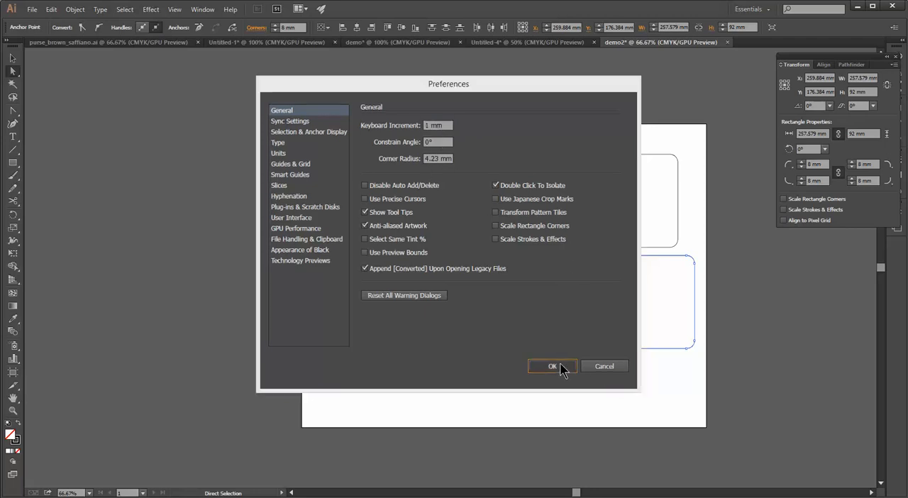
{"action": "left_click", "coordinate": [344, 316]}
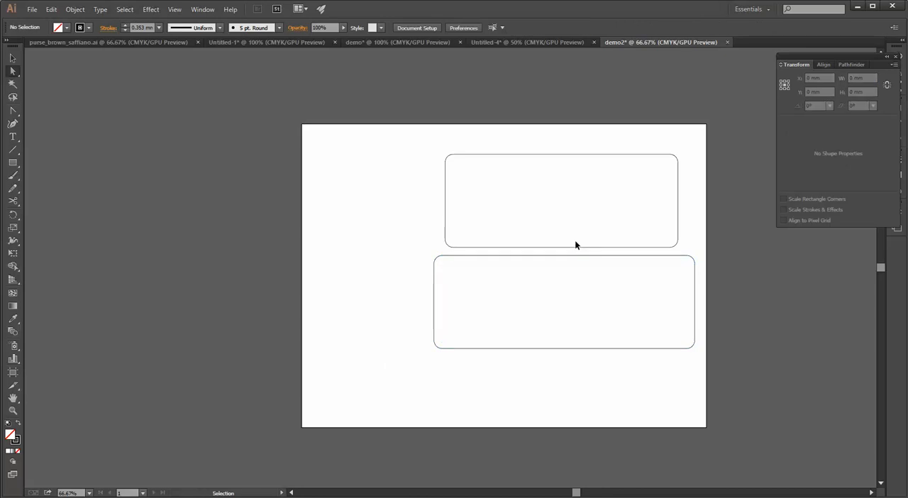
Undo all the nudges applied to the wider rectangle's left side
{"action": "key", "text": "ctrl+z"}
{"action": "key", "text": "ctrl+z"}
{"action": "key", "text": "ctrl+z"}
{"action": "key", "text": "ctrl+z"}
{"action": "key", "text": "ctrl+z"}
{"action": "key", "text": "ctrl+z"}
{"action": "key", "text": "ctrl+z"}
{"action": "key", "text": "ctrl+z"}
{"action": "key", "text": "ctrl+z"}
{"action": "key", "text": "ctrl+z"}
{"action": "key", "text": "ctrl+z"}
{"action": "key", "text": "ctrl+z"}
{"action": "key", "text": "ctrl+z"}
{"action": "key", "text": "ctrl+z"}
{"action": "key", "text": "ctrl+z"}
{"action": "key", "text": "ctrl+z"}
{"action": "key", "text": "ctrl+z"}
{"action": "key", "text": "ctrl+z"}
{"action": "key", "text": "ctrl+z"}
{"action": "key", "text": "ctrl+z"}
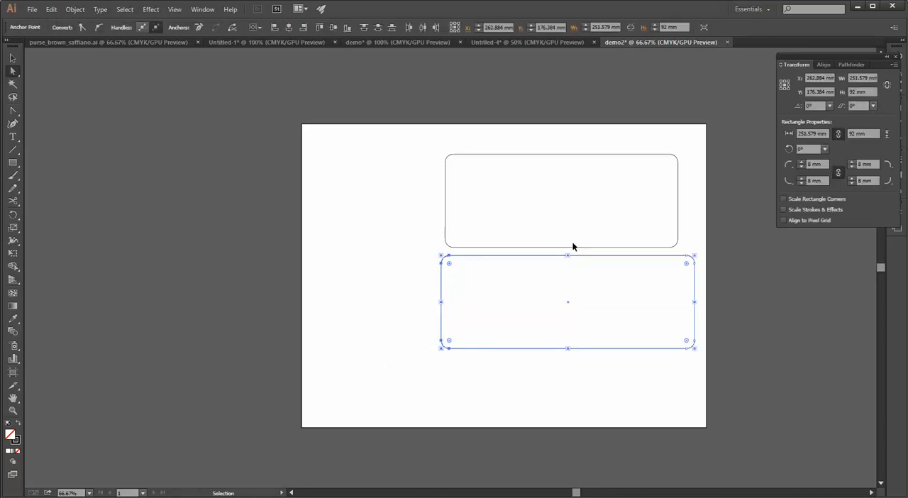
Draw a horizontal line about 14.5 mm long inside the wider rectangle, around its horizontal middle
{"action": "key", "text": "ctrl+z"}
{"action": "key", "text": "ctrl+z"}
{"action": "key", "text": "ctrl+z"}
{"action": "key", "text": "ctrl+z"}
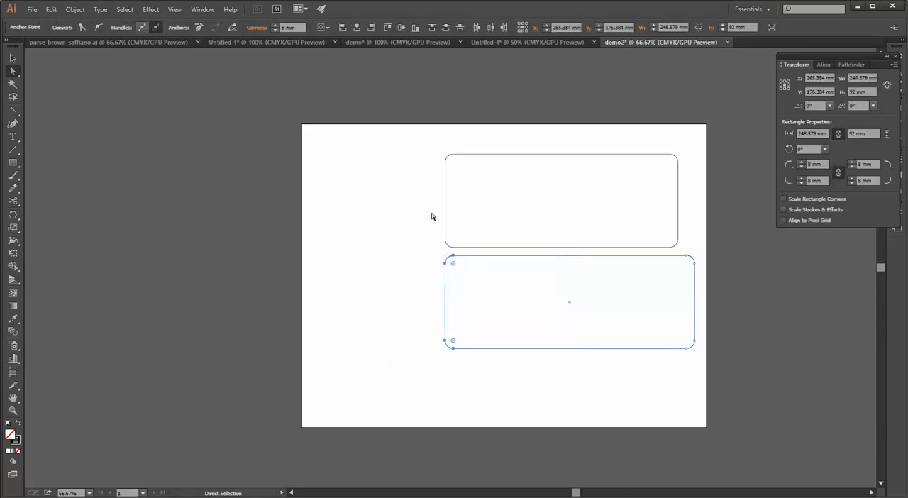
{"action": "key", "text": "ctrl+z"}
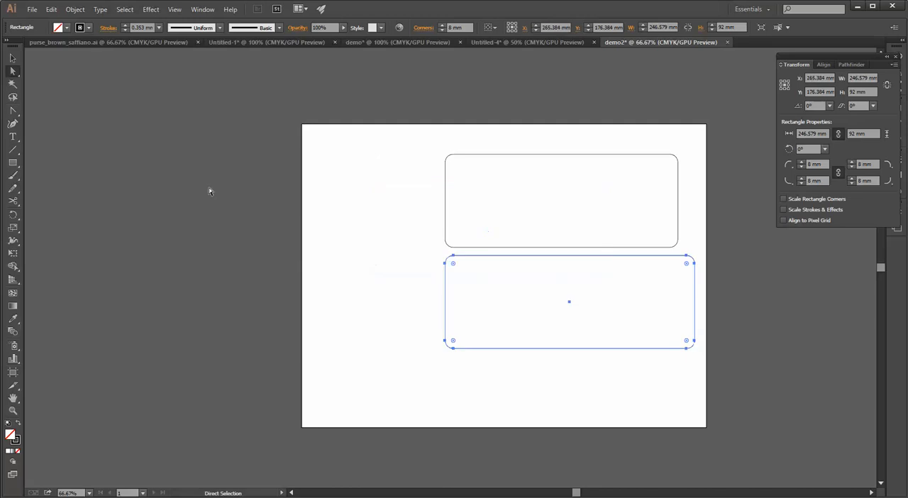
{"action": "left_click", "coordinate": [13, 162]}
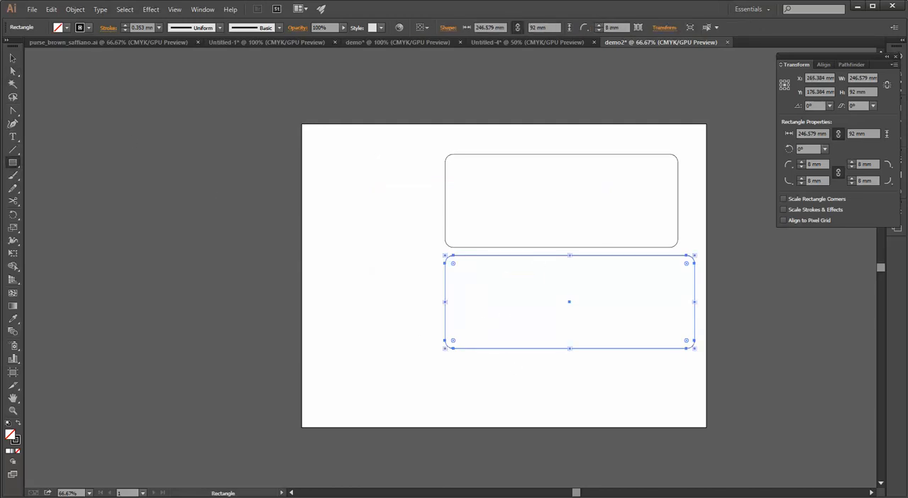
{"action": "left_click", "coordinate": [13, 149]}
{"action": "scroll", "coordinate": [554, 288], "scroll_direction": "up", "scroll_amount": 2}
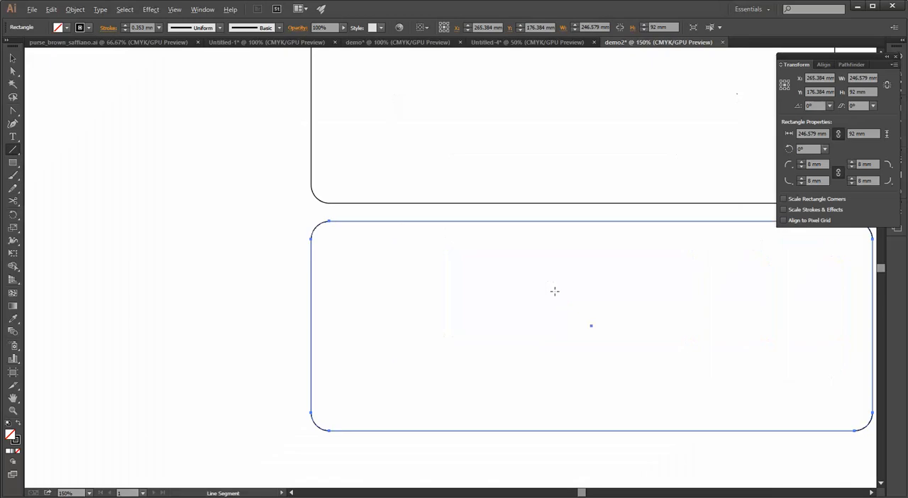
{"action": "scroll", "coordinate": [578, 296], "scroll_direction": "down", "scroll_amount": 1}
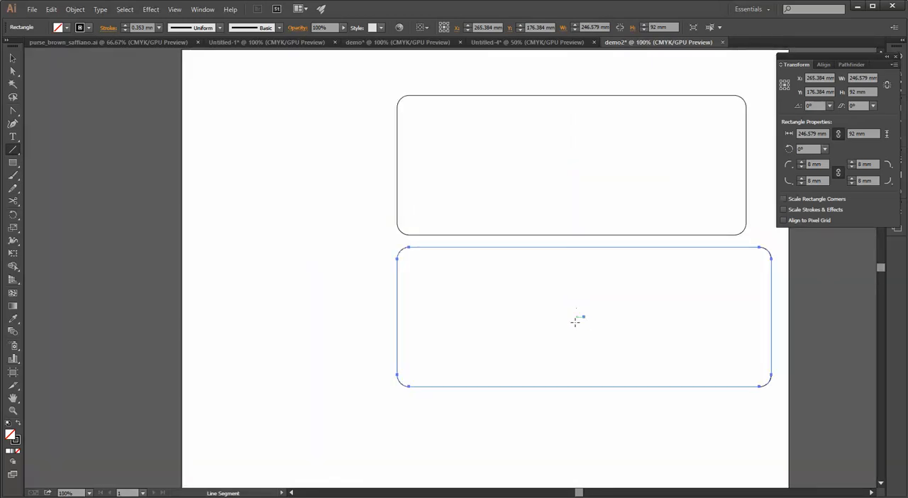
{"action": "left_click_drag", "start_coordinate": [583, 317], "coordinate": [584, 291]}
{"action": "left_click_drag", "start_coordinate": [571, 296], "coordinate": [594, 296]}
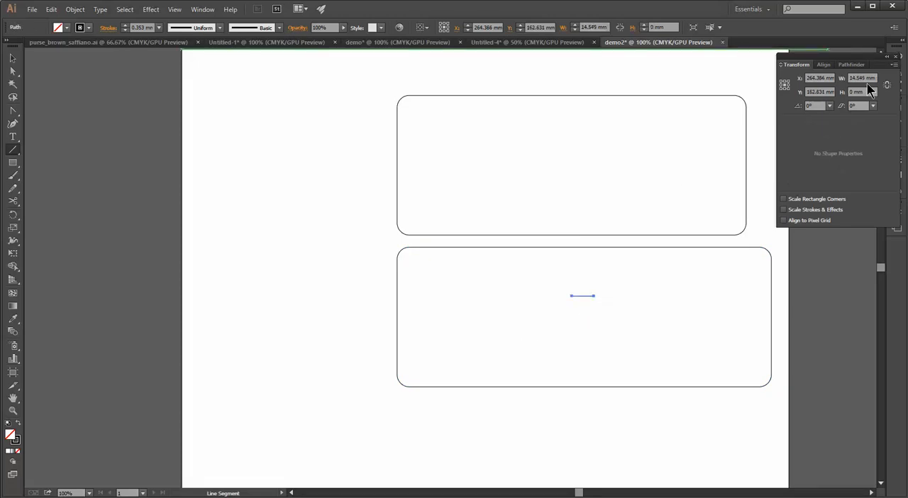
Set the short line's width to 15 mm
{"action": "left_click_drag", "start_coordinate": [874, 78], "coordinate": [829, 79]}
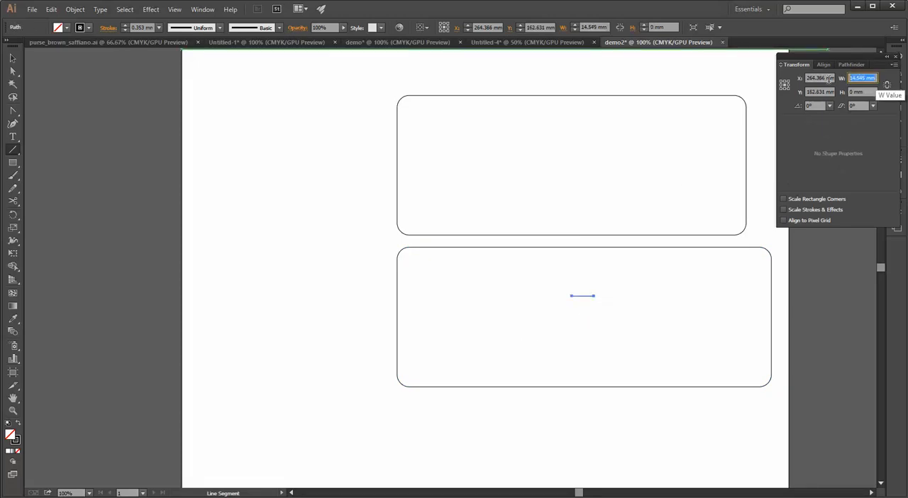
{"action": "type", "text": "15"}
{"action": "key", "text": "Return"}
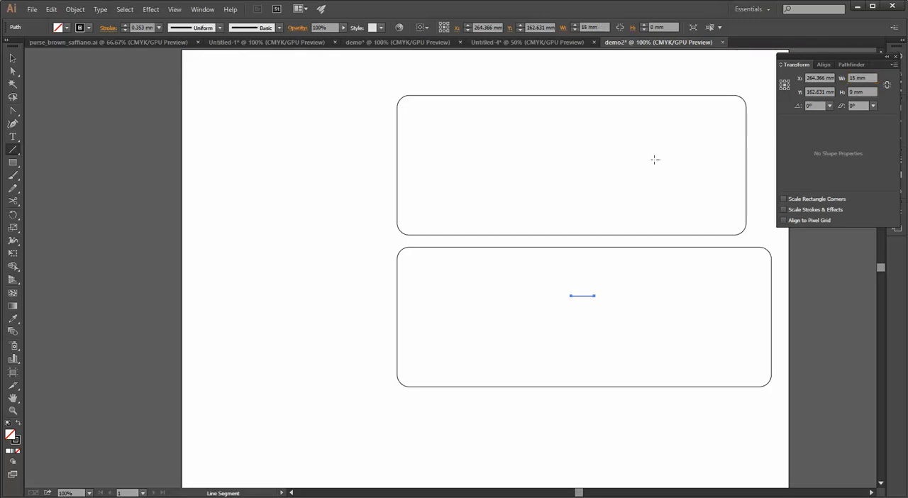
Move the short line straight up, closer to the wider rectangle's top edge
{"action": "key", "text": "v"}
{"action": "left_click", "coordinate": [467, 326]}
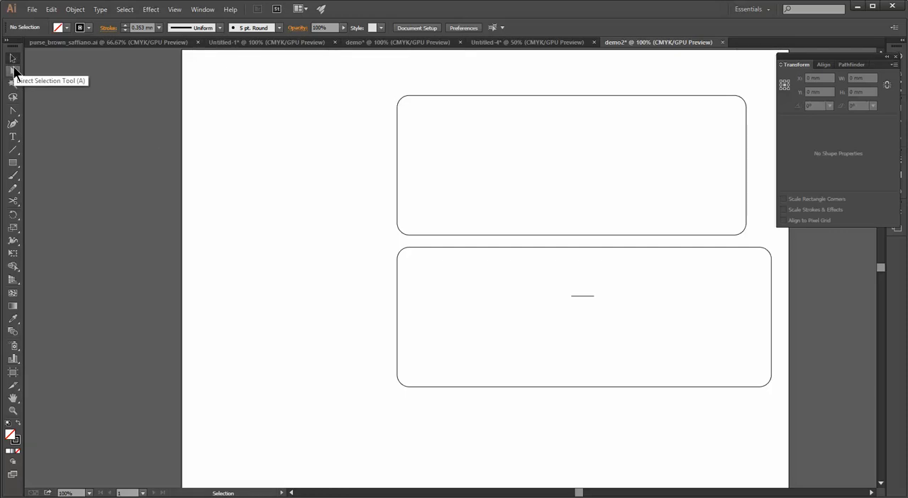
{"action": "left_click", "coordinate": [14, 75]}
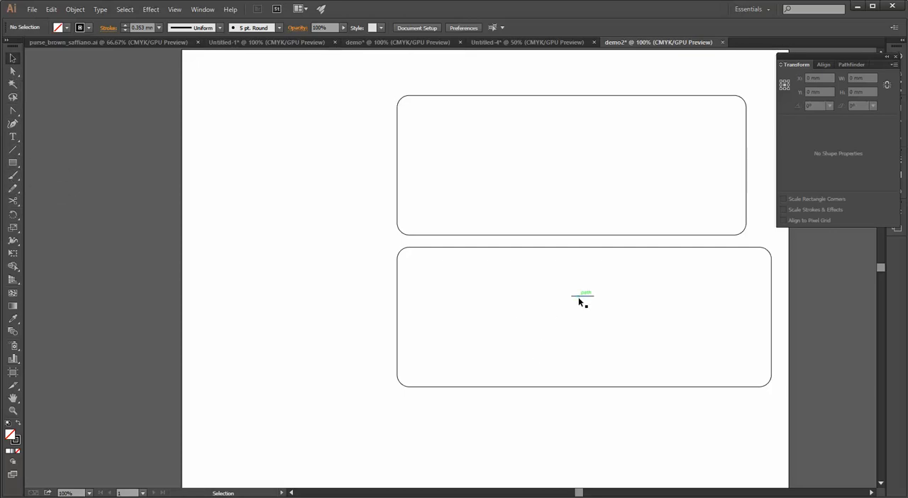
{"action": "left_click_drag", "start_coordinate": [578, 296], "coordinate": [579, 278]}
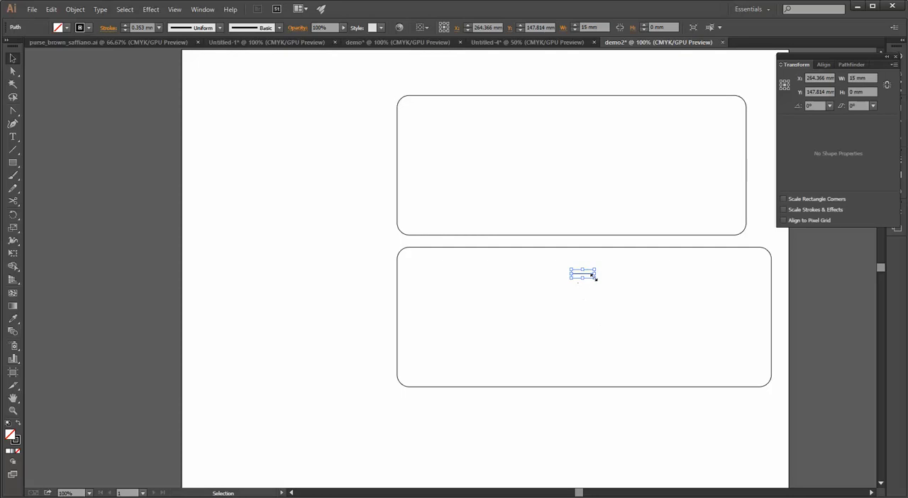
Draw a 115 by 92 mm rectangle from the wider rectangle's top edge above the short line's left end to its lower-left corner
{"action": "left_click", "coordinate": [13, 162]}
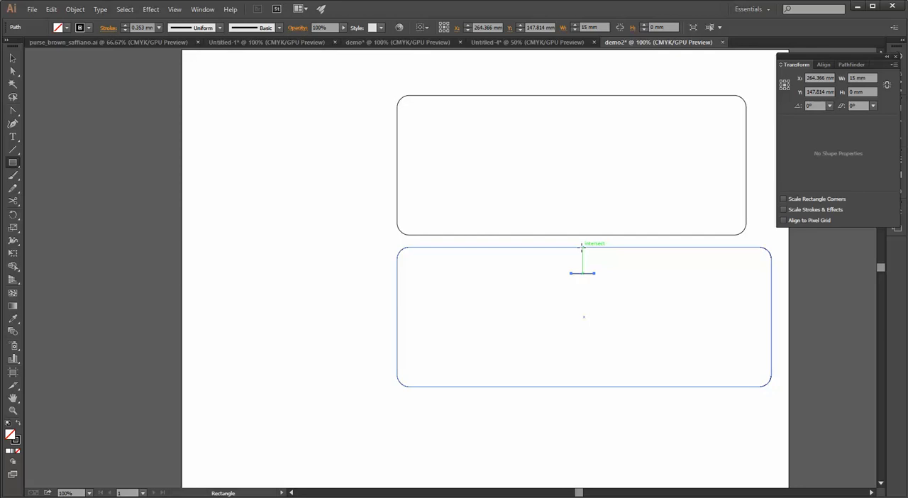
{"action": "mouse_move", "coordinate": [584, 246]}
{"action": "left_mouse_down"}
{"action": "mouse_move", "coordinate": [558, 324]}
{"action": "mouse_move", "coordinate": [420, 365]}
{"action": "mouse_move", "coordinate": [397, 387]}
{"action": "left_mouse_up"}
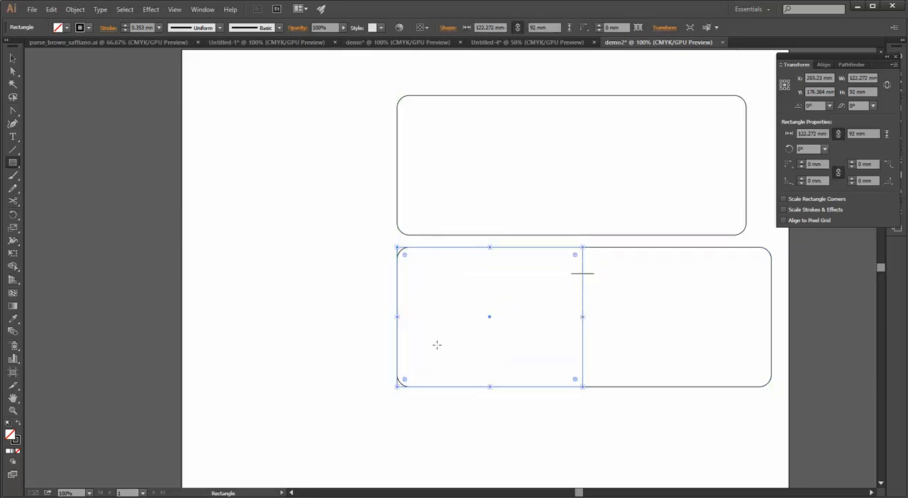
{"action": "key", "text": "ctrl+z"}
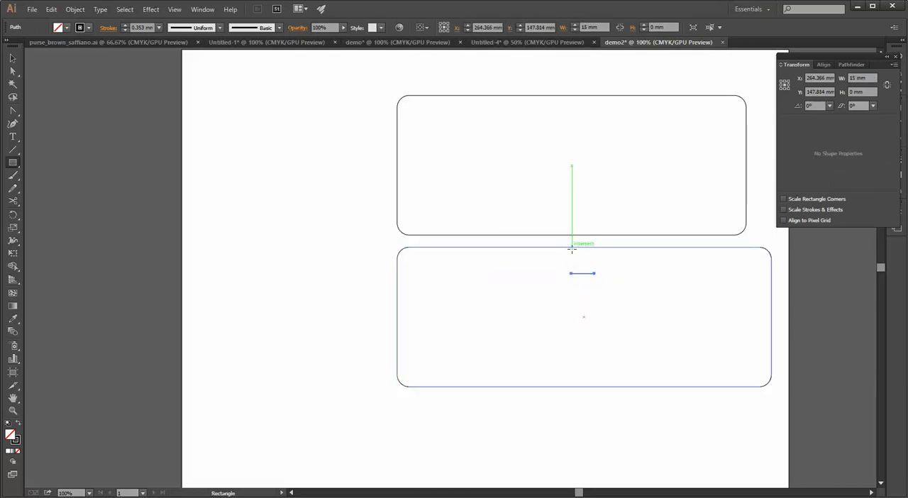
{"action": "mouse_move", "coordinate": [572, 247]}
{"action": "left_mouse_down"}
{"action": "mouse_move", "coordinate": [567, 294]}
{"action": "mouse_move", "coordinate": [524, 349]}
{"action": "mouse_move", "coordinate": [434, 378]}
{"action": "mouse_move", "coordinate": [391, 381]}
{"action": "mouse_move", "coordinate": [398, 388]}
{"action": "left_mouse_up"}
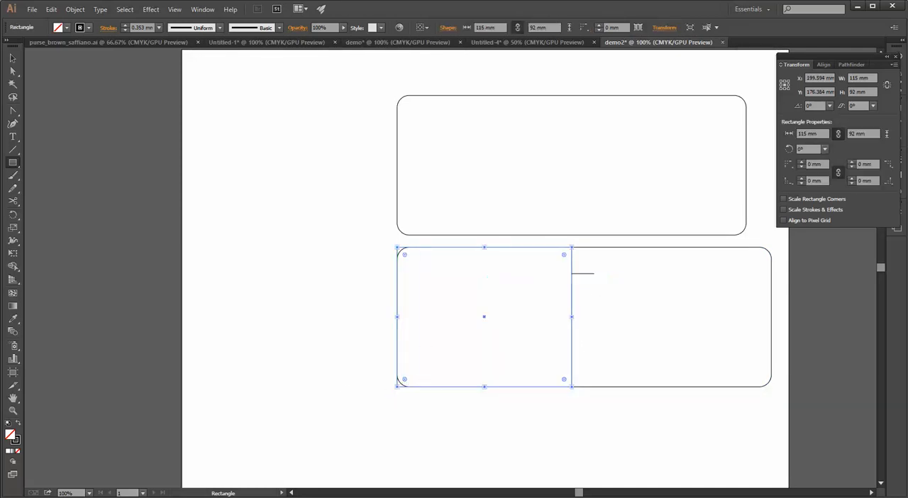
Delete the short 15 mm guide line
{"action": "key", "text": "v"}
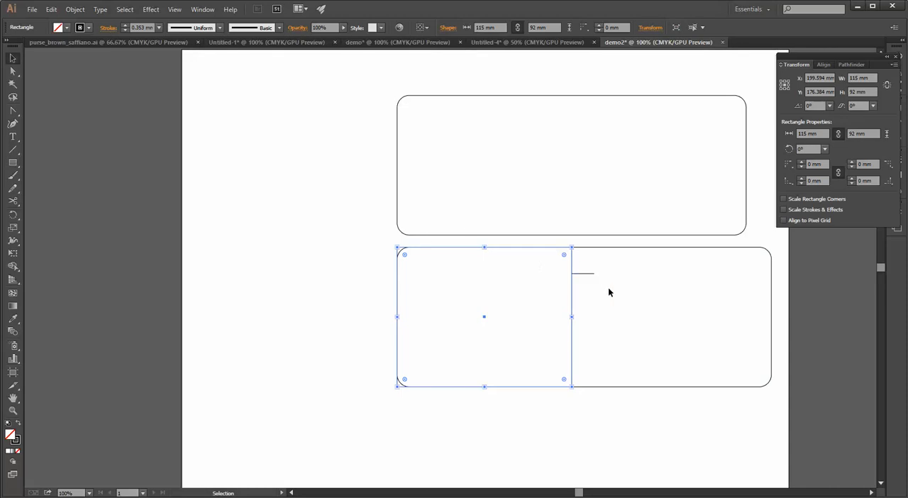
{"action": "left_click", "coordinate": [609, 291]}
{"action": "left_click", "coordinate": [583, 274]}
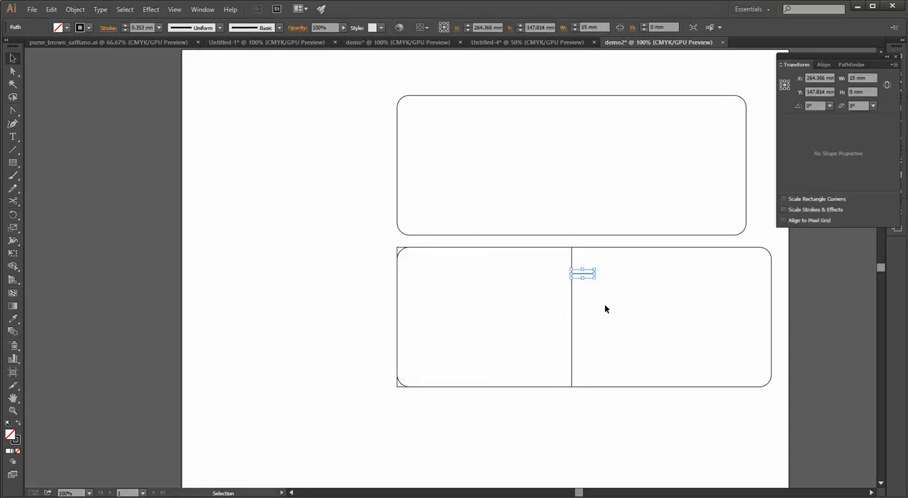
{"action": "key", "text": "Delete"}
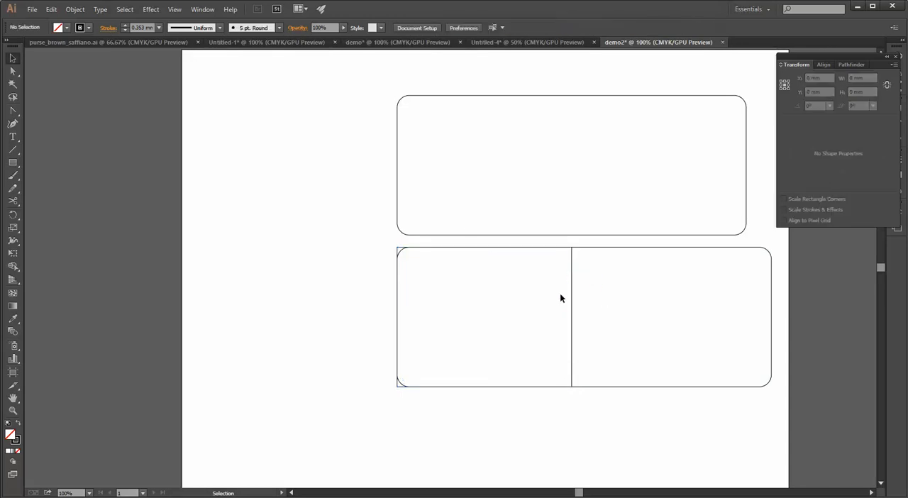
Unlink the 115 mm rectangle's corner radii, set both left corners to 8 mm, and deselect it
{"action": "left_click", "coordinate": [573, 310]}
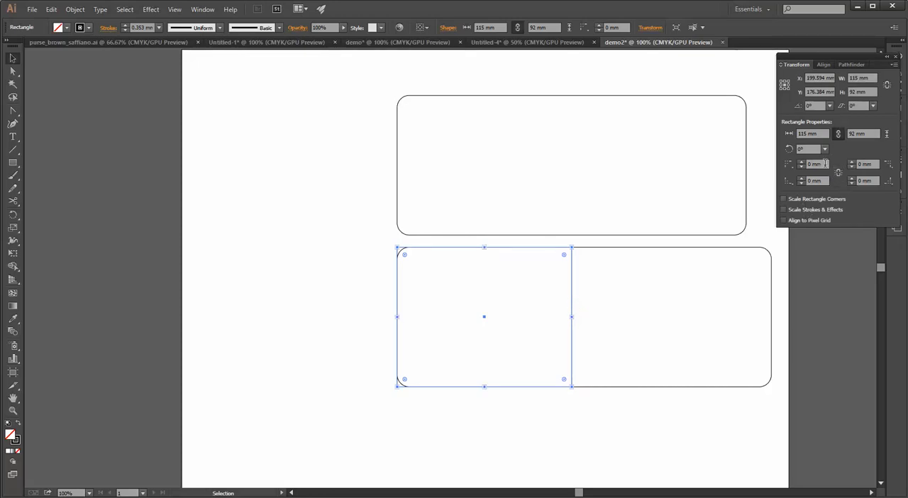
{"action": "left_click_drag", "start_coordinate": [825, 164], "coordinate": [742, 177]}
{"action": "type", "text": "8"}
{"action": "key", "text": "Tab"}
{"action": "key", "text": "Return"}
{"action": "left_click", "coordinate": [600, 282]}
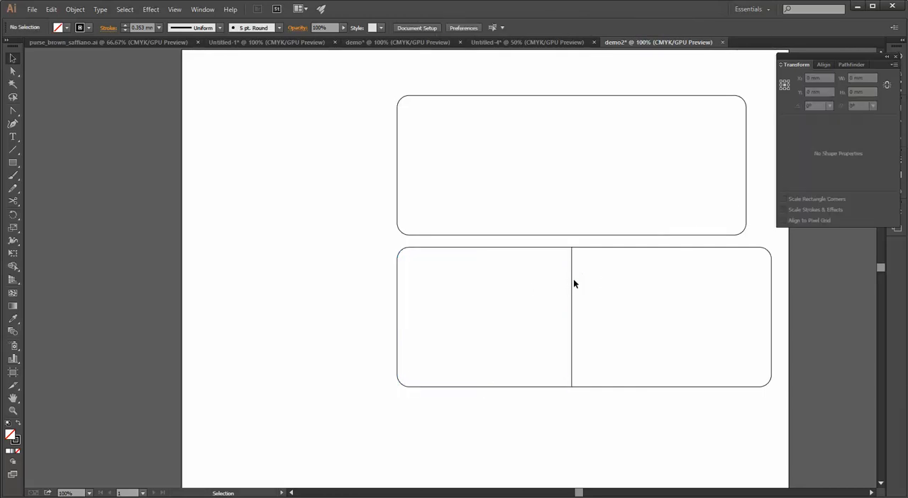
Draw a rectangle 115 mm wide and about 57 mm high over the left section's lower part and move it across the artboard's left edge
{"action": "left_click_drag", "start_coordinate": [576, 284], "coordinate": [572, 341]}
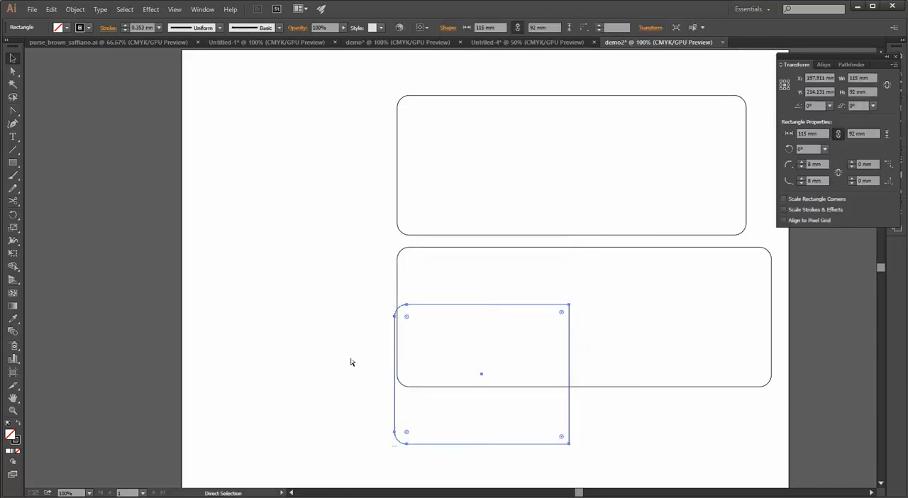
{"action": "key", "text": "ctrl+z"}
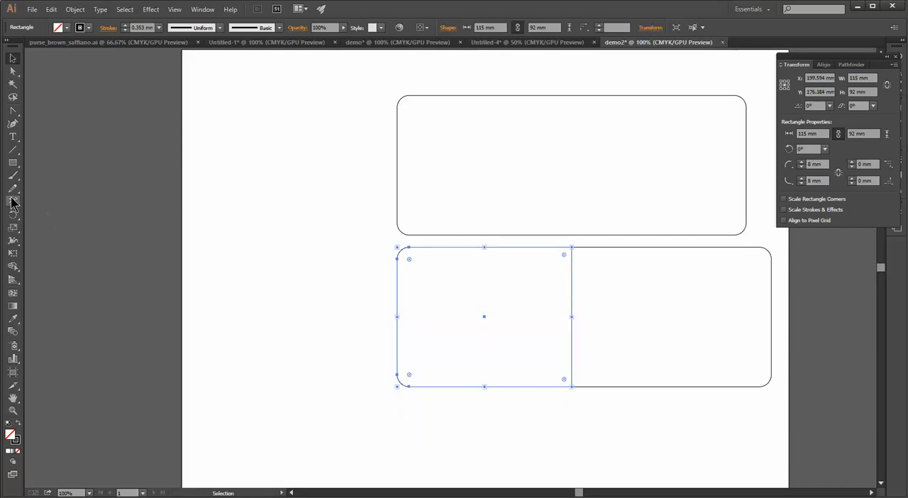
{"action": "left_click", "coordinate": [13, 163]}
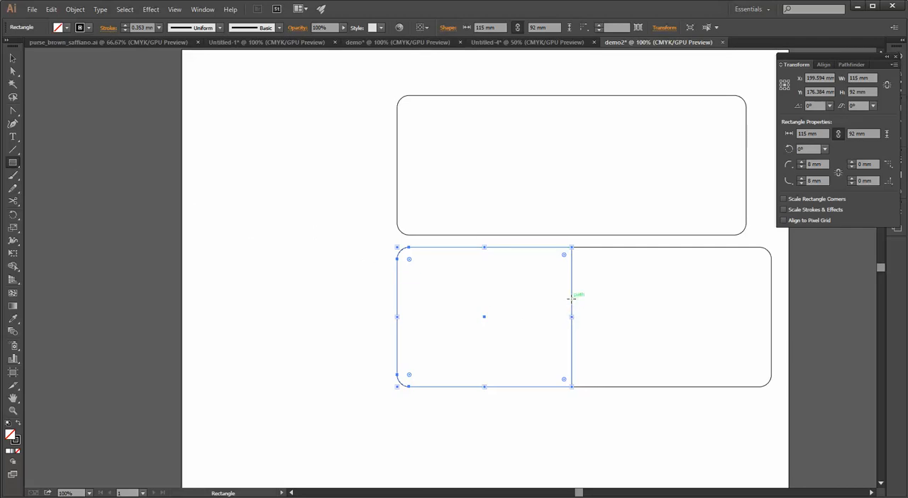
{"action": "mouse_move", "coordinate": [572, 301]}
{"action": "left_mouse_down"}
{"action": "mouse_move", "coordinate": [438, 377]}
{"action": "mouse_move", "coordinate": [397, 387]}
{"action": "left_mouse_up"}
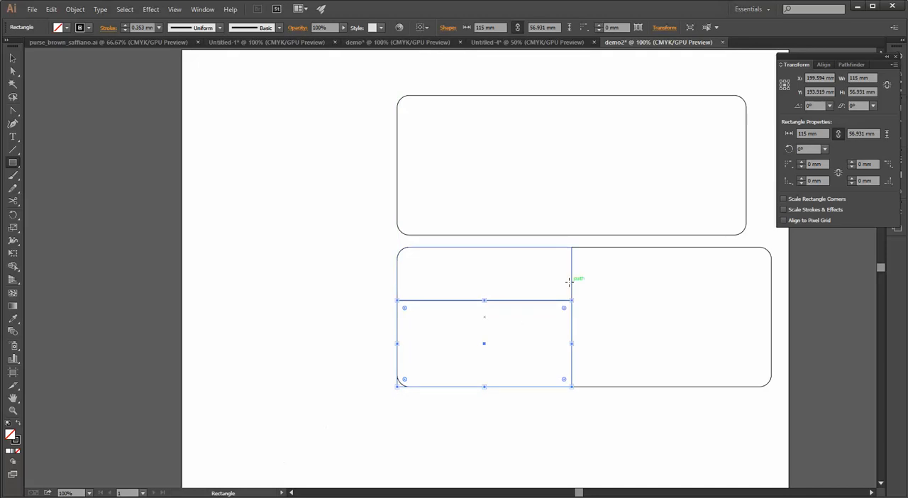
{"action": "key", "text": "v"}
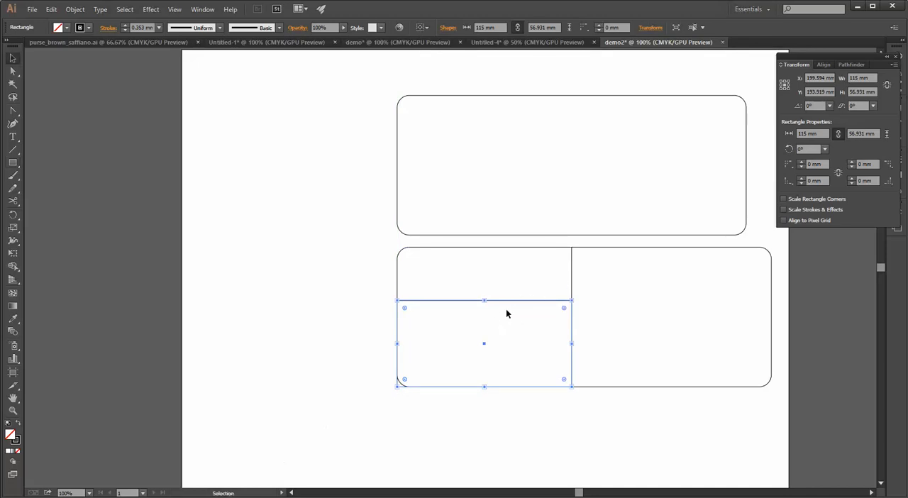
{"action": "left_click_drag", "start_coordinate": [508, 302], "coordinate": [252, 274]}
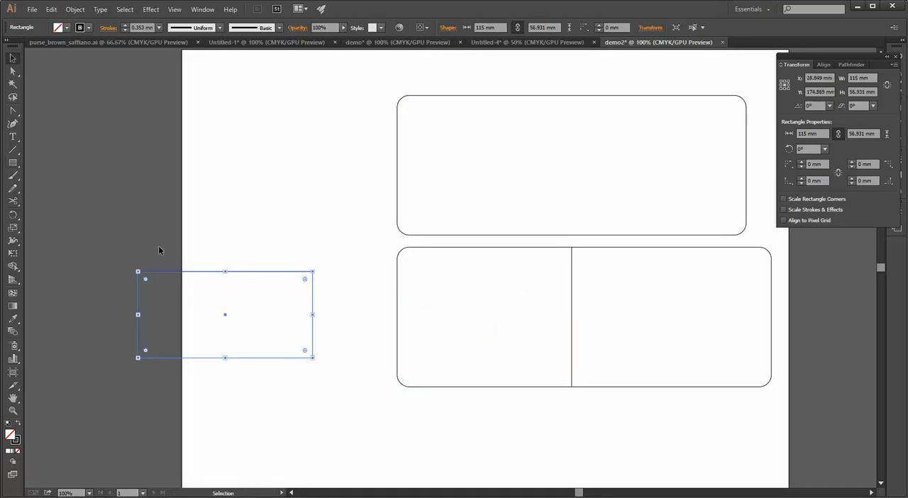
Set the separate small rectangle's height to 50 mm
{"action": "left_click", "coordinate": [13, 71]}
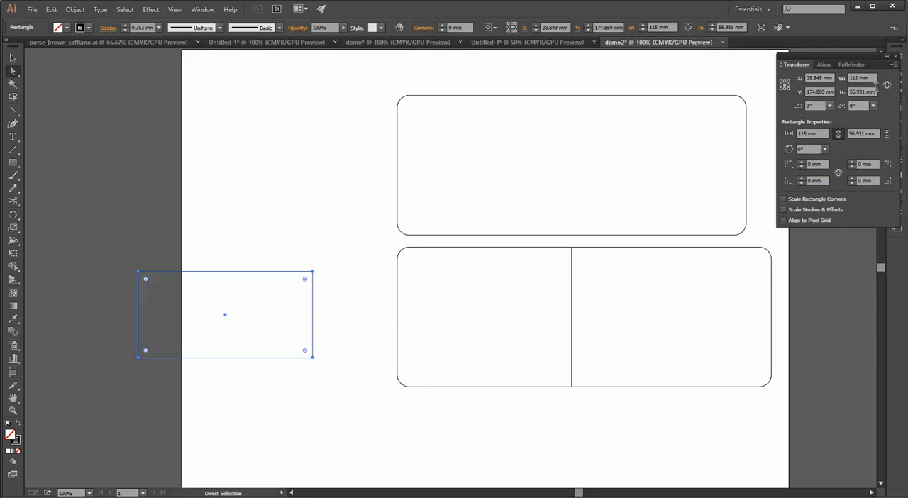
{"action": "left_click", "coordinate": [867, 91]}
{"action": "type", "text": "50"}
{"action": "key", "text": "Return"}
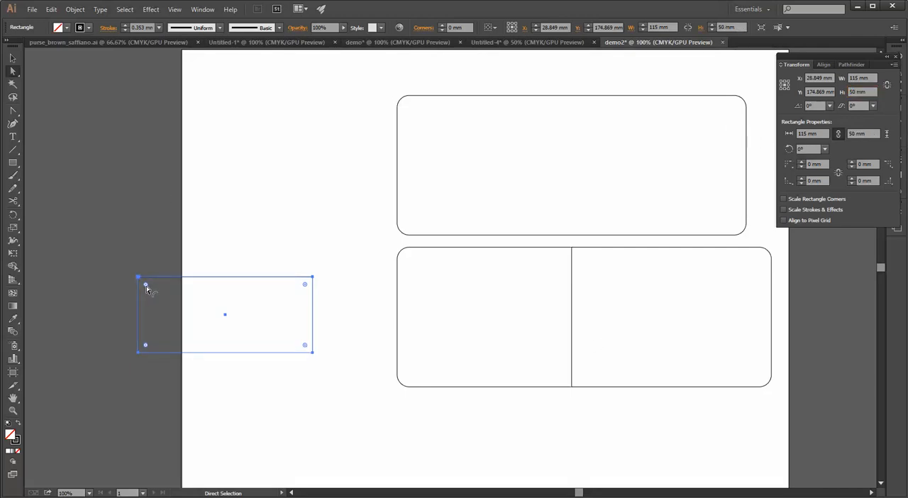
Try to round the small rectangle's lower-left corner with an 8 mm radius and undo it
{"action": "double_click", "coordinate": [146, 285]}
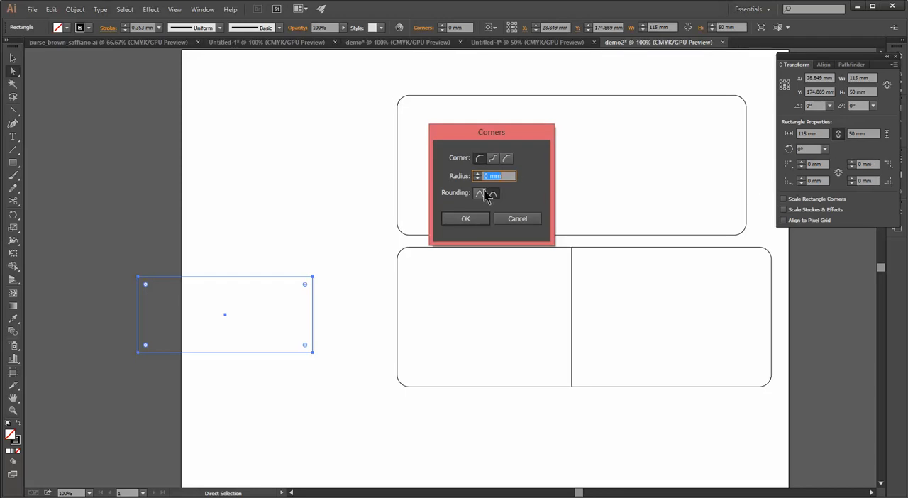
{"action": "left_click", "coordinate": [516, 219]}
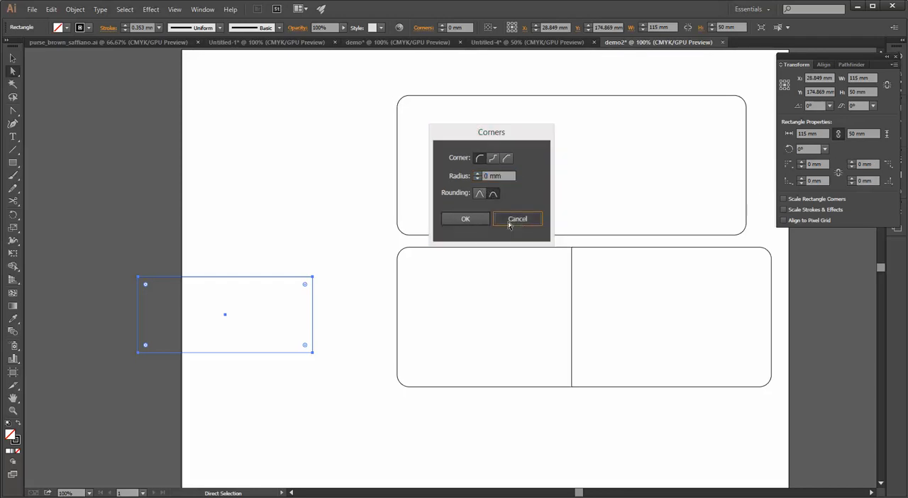
{"action": "double_click", "coordinate": [146, 346]}
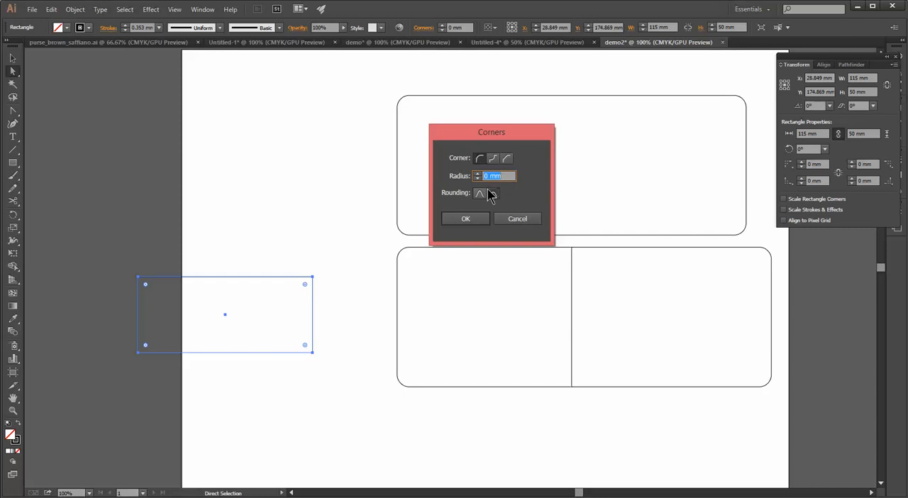
{"action": "type", "text": "8"}
{"action": "left_click", "coordinate": [466, 218]}
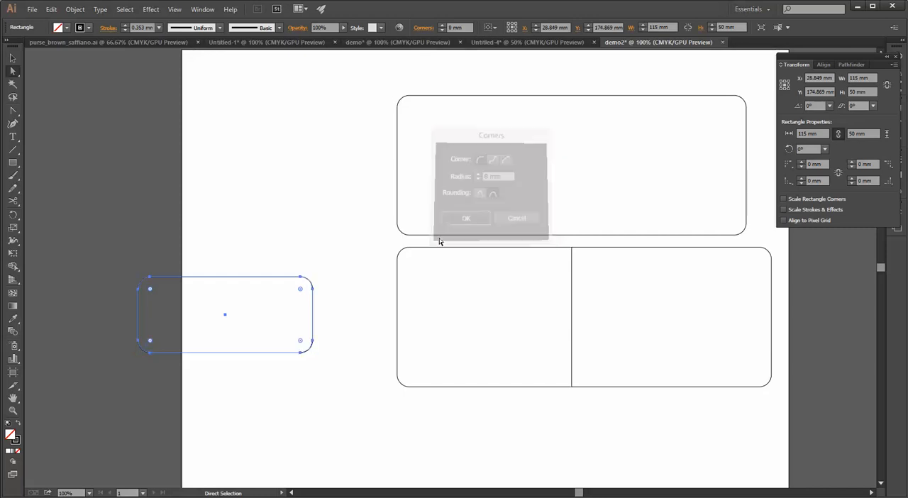
{"action": "key", "text": "ctrl+z"}
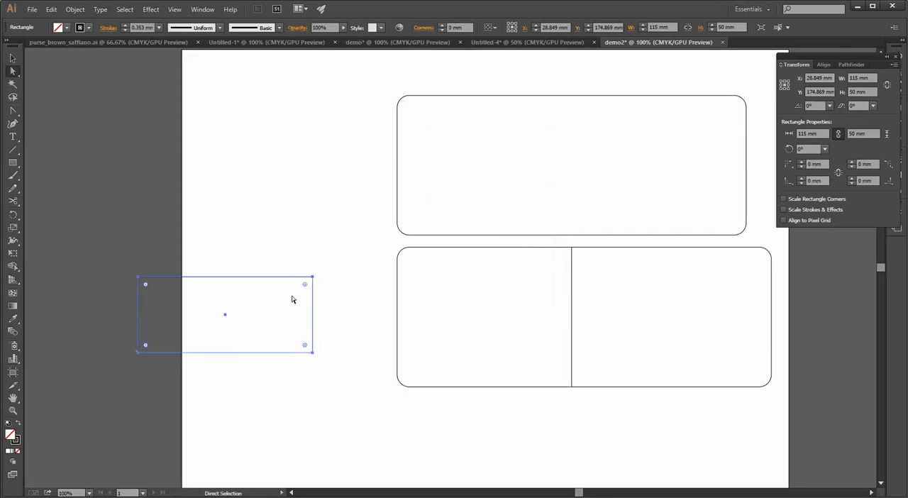
{"action": "double_click", "coordinate": [146, 345]}
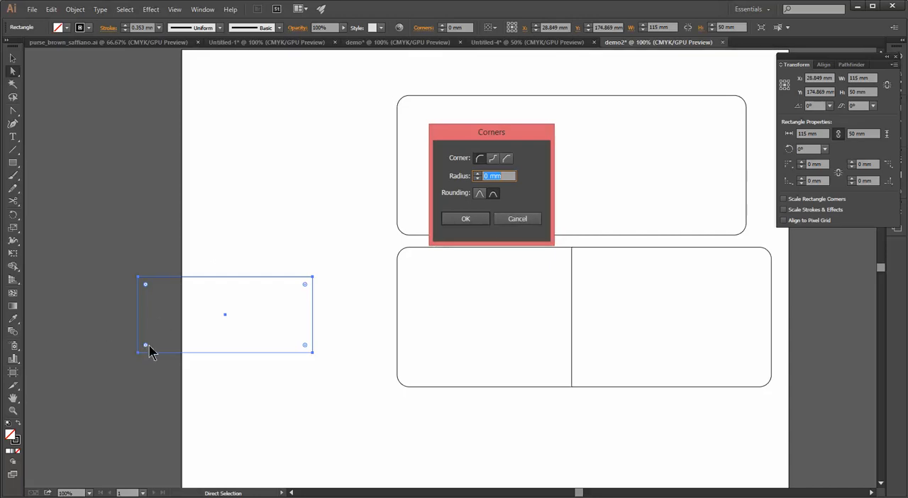
{"action": "left_click", "coordinate": [533, 220]}
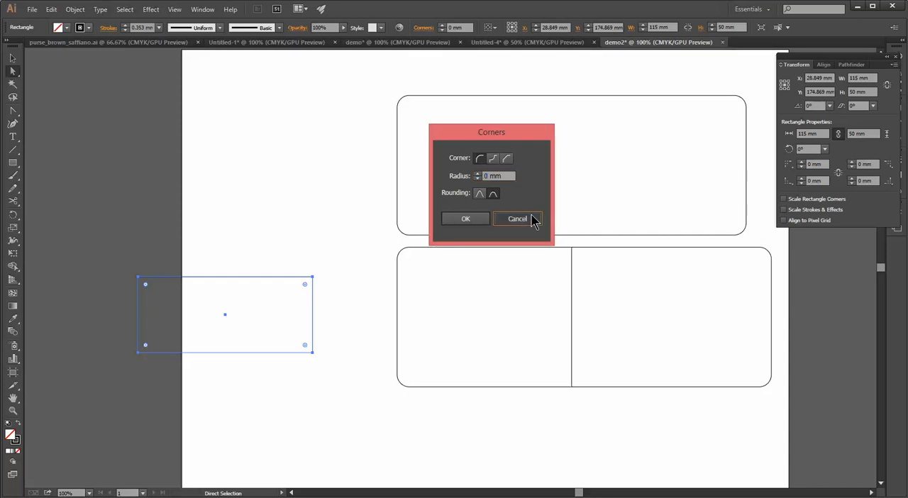
Round the small rectangle's lower-left corner to an 8 mm radius and move it into the left section's lower-left corner
{"action": "left_click", "coordinate": [119, 353]}
{"action": "left_click", "coordinate": [144, 352]}
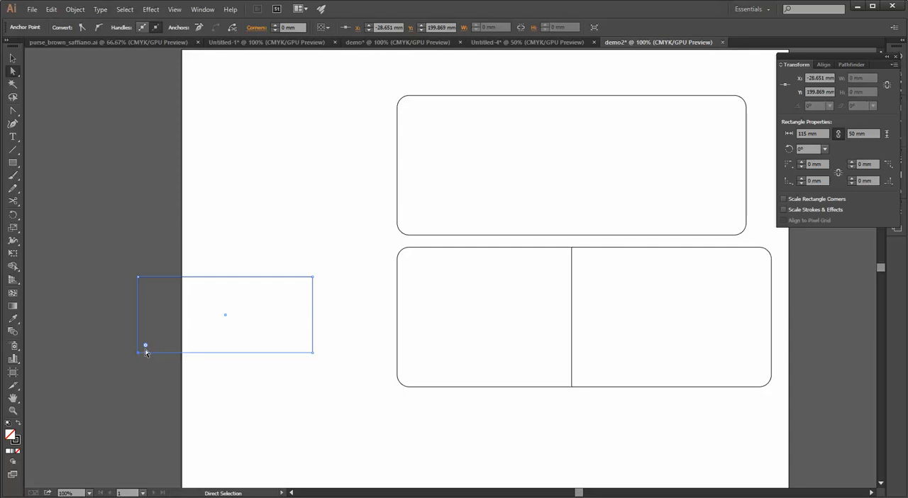
{"action": "double_click", "coordinate": [145, 346]}
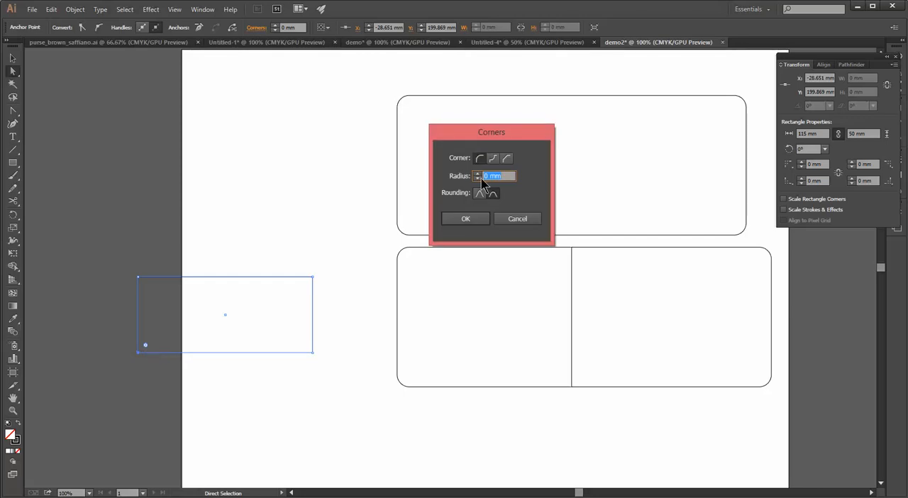
{"action": "type", "text": "8"}
{"action": "key", "text": "Return"}
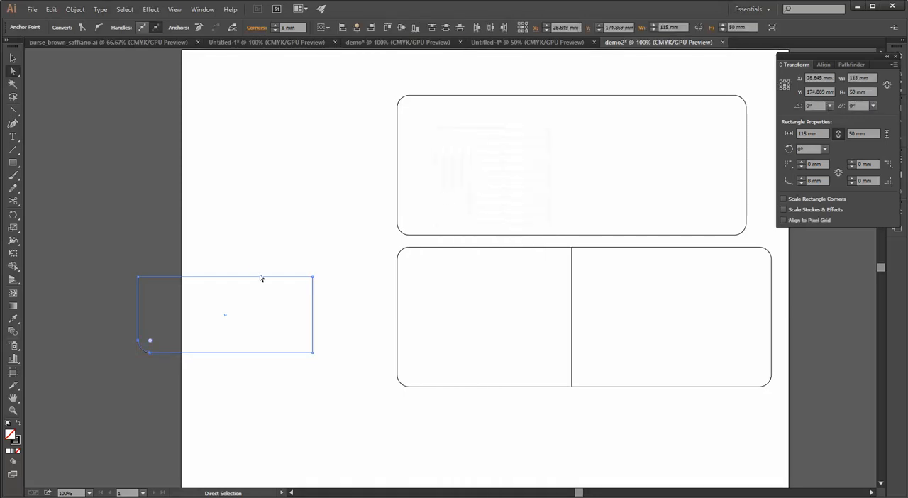
{"action": "key", "text": "v"}
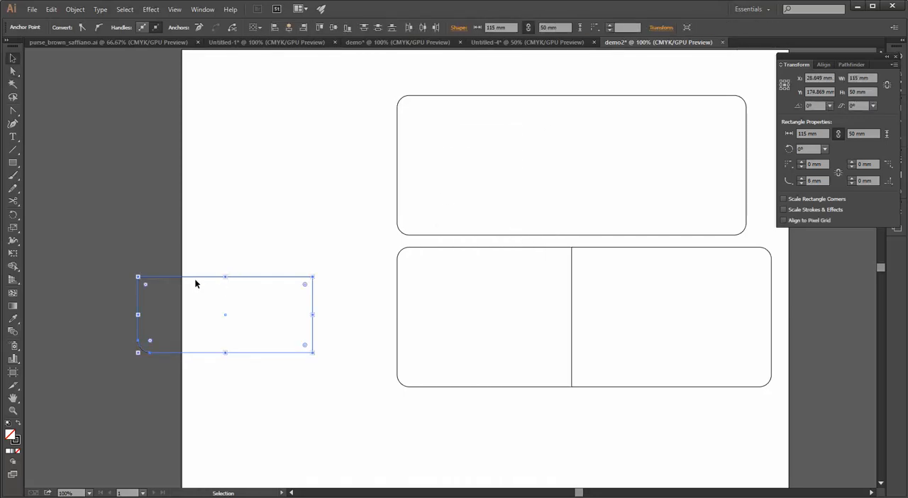
{"action": "left_click_drag", "start_coordinate": [197, 279], "coordinate": [456, 316]}
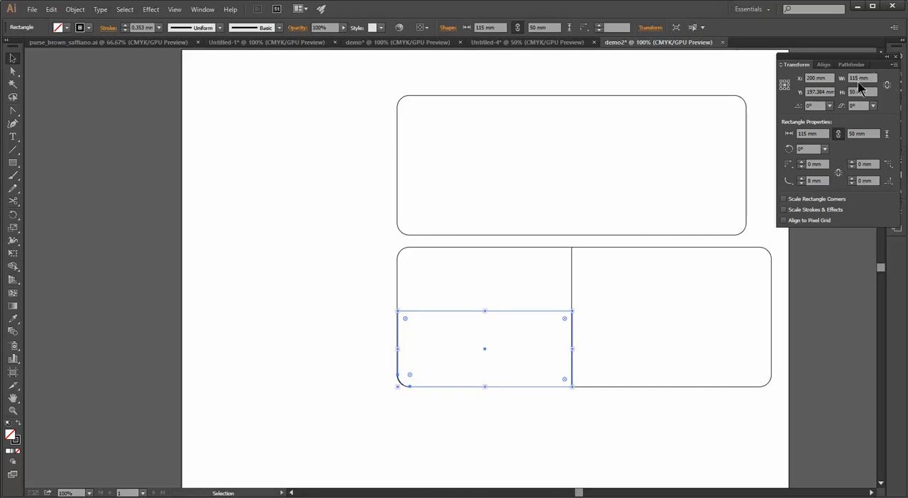
Create another rectangle 115 mm wide and 50 mm high, move it across the artboard's left edge and deselect it
{"action": "left_click", "coordinate": [12, 165]}
{"action": "left_click", "coordinate": [271, 271]}
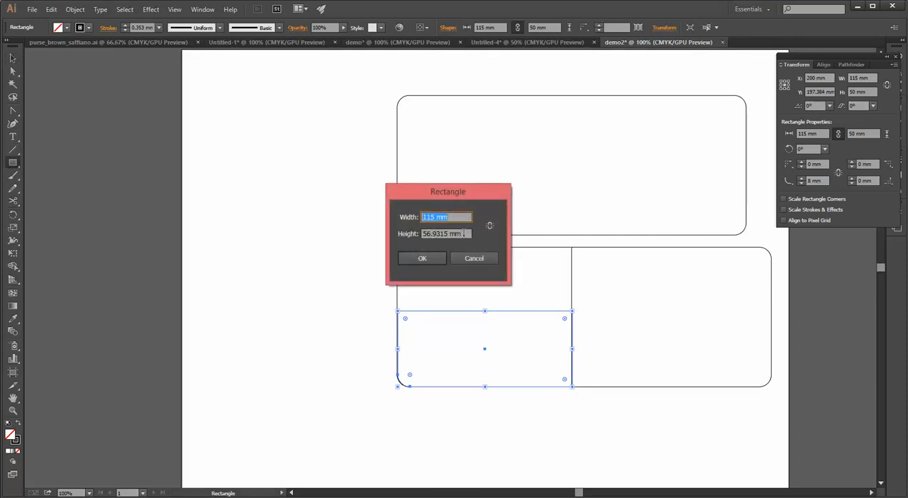
{"action": "left_click_drag", "start_coordinate": [464, 234], "coordinate": [374, 247]}
{"action": "type", "text": "50"}
{"action": "key", "text": "Return"}
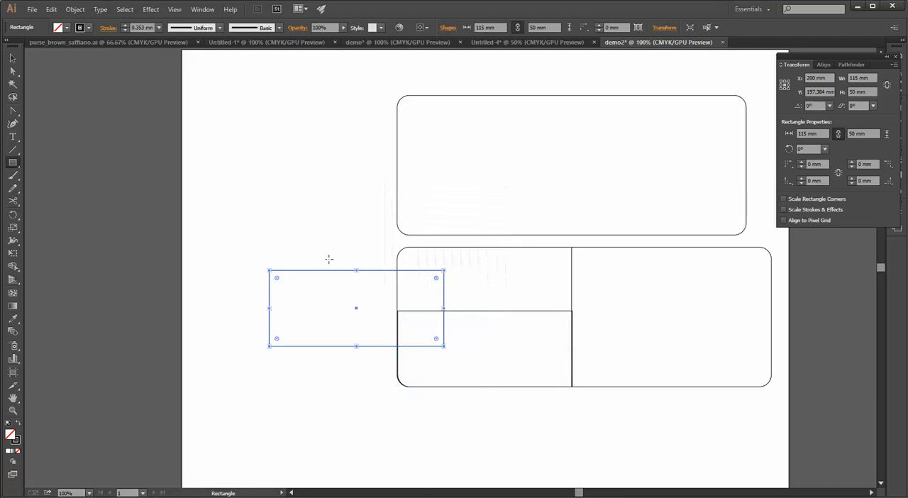
{"action": "key", "text": "v"}
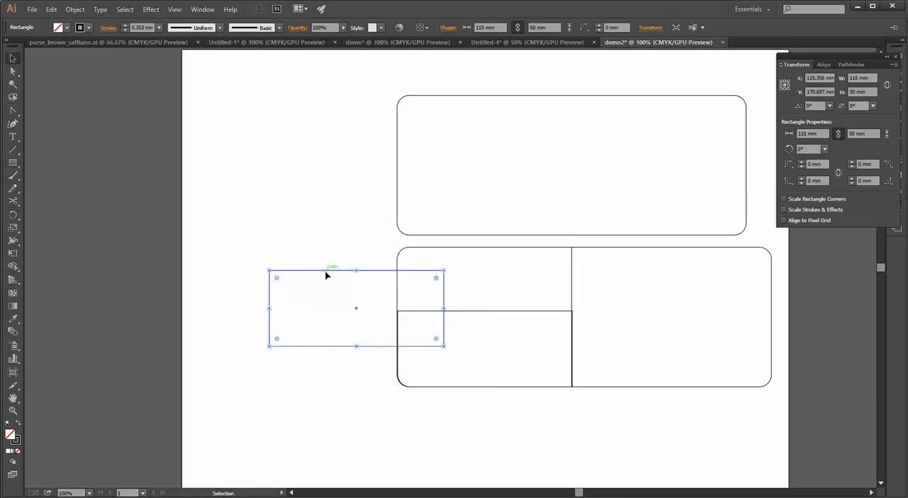
{"action": "left_click_drag", "start_coordinate": [327, 274], "coordinate": [184, 327]}
{"action": "left_click", "coordinate": [422, 417]}
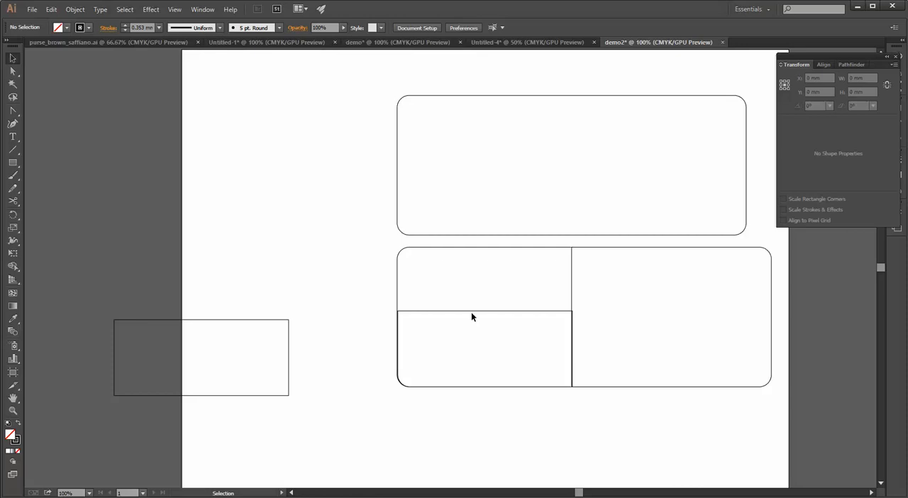
Align the rounded pocket rectangle with the lower pieces by their left edges and distribute these pieces vertically by their bottom edges
{"action": "left_click", "coordinate": [472, 311]}
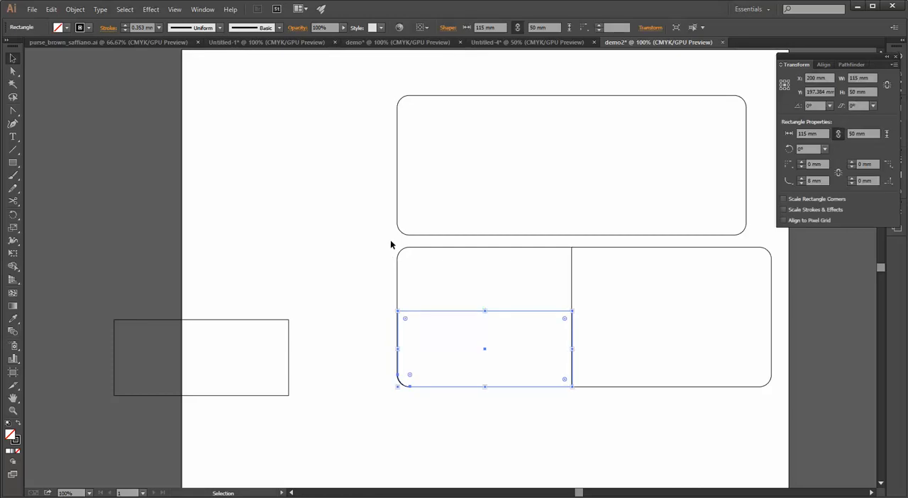
{"action": "left_click", "coordinate": [428, 311], "text": "shift"}
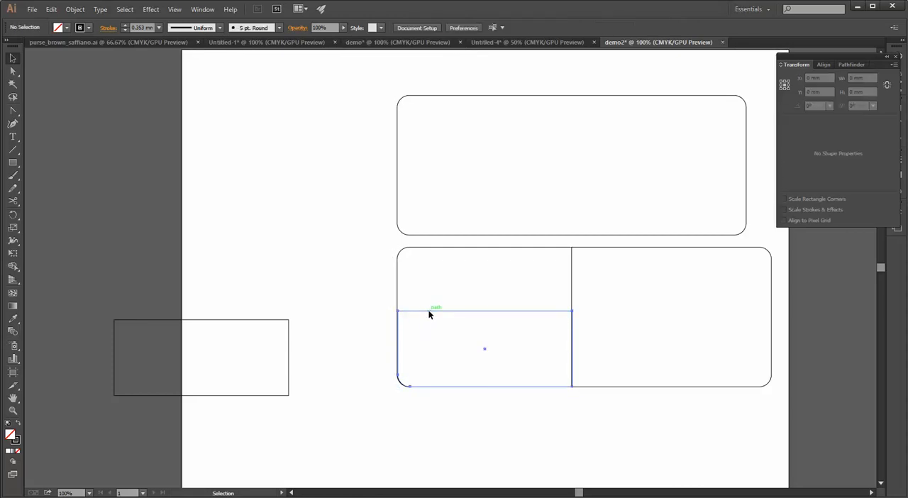
{"action": "left_click", "coordinate": [429, 310], "text": "shift"}
{"action": "left_click_drag", "start_coordinate": [429, 310], "coordinate": [487, 285]}
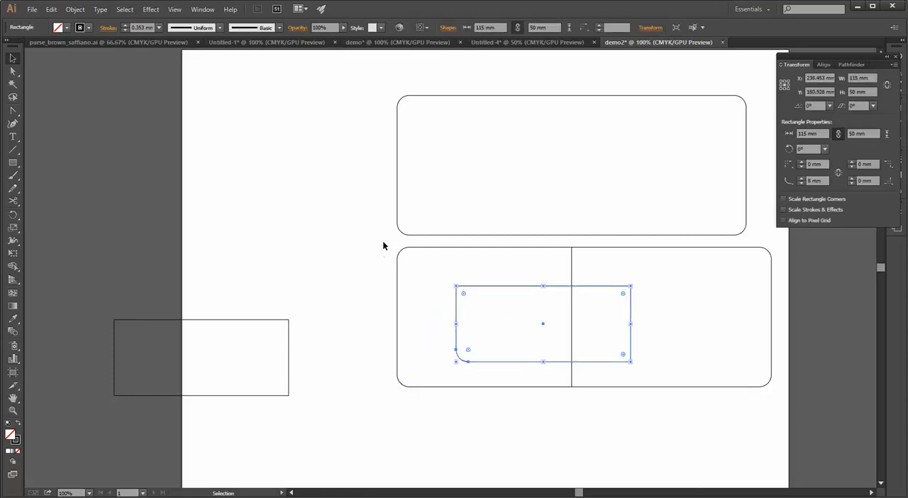
{"action": "left_click_drag", "start_coordinate": [383, 240], "coordinate": [787, 419]}
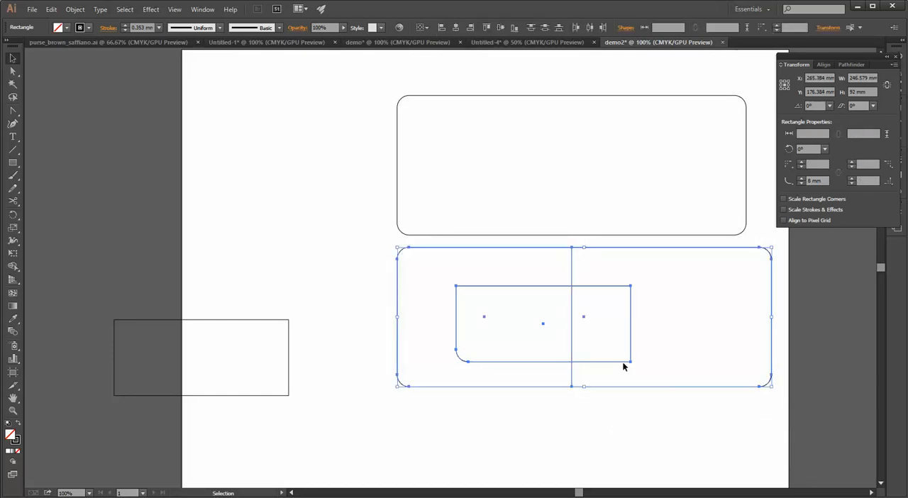
{"action": "left_click", "coordinate": [830, 63]}
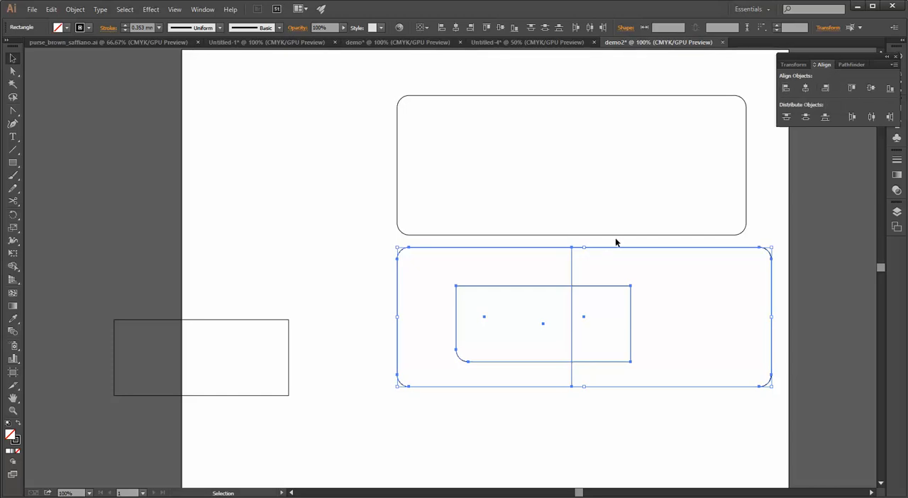
{"action": "left_click", "coordinate": [787, 89]}
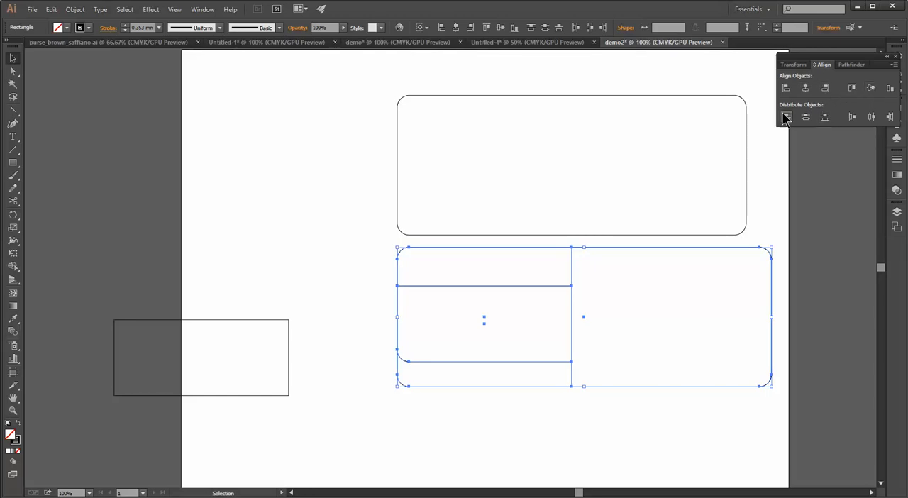
{"action": "left_click", "coordinate": [826, 119]}
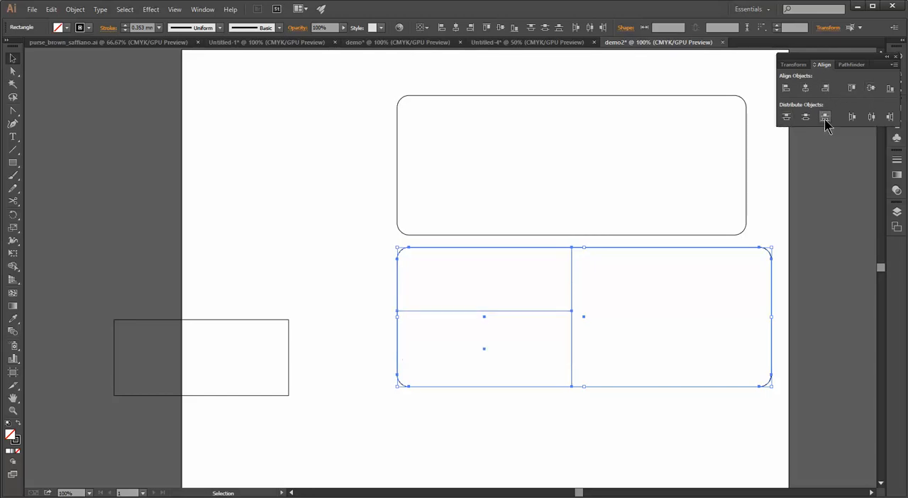
{"action": "left_click", "coordinate": [335, 264]}
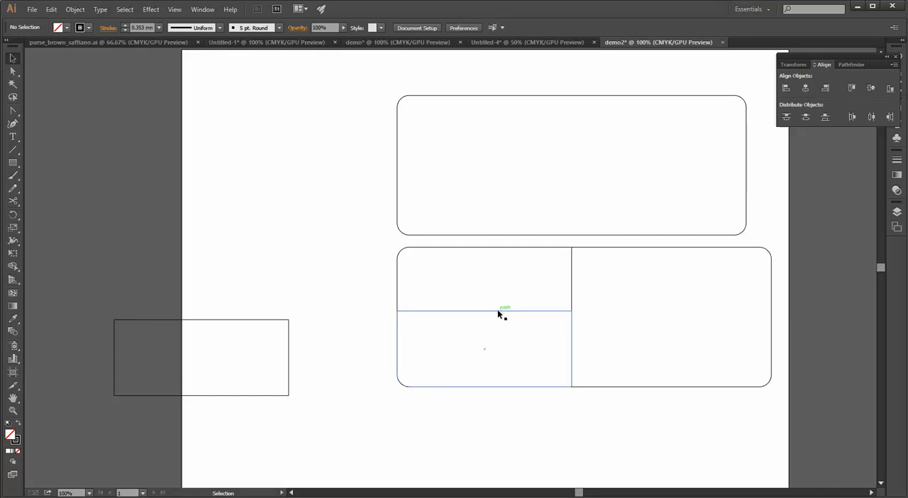
Move the loose rectangle onto the artboard beside the lower pieces and draw a 10 mm horizontal line level with its top edge
{"action": "left_click", "coordinate": [216, 320]}
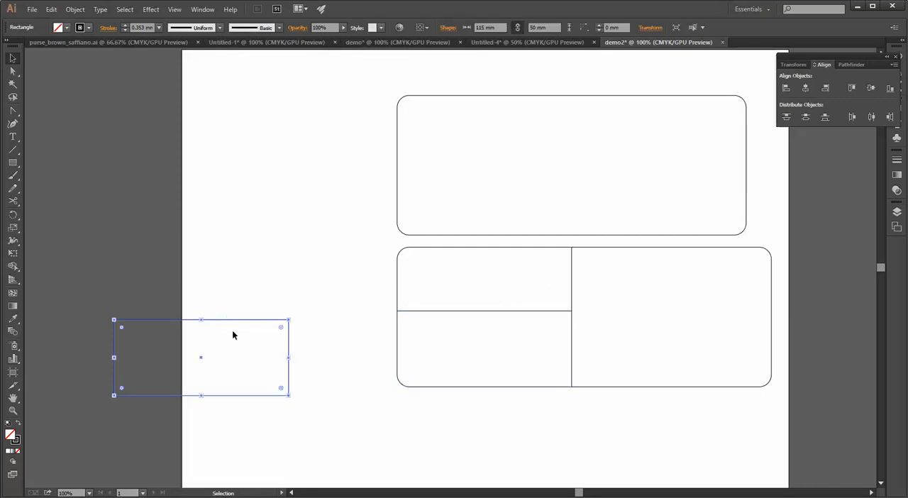
{"action": "left_click_drag", "start_coordinate": [234, 399], "coordinate": [328, 338]}
{"action": "left_click", "coordinate": [12, 149]}
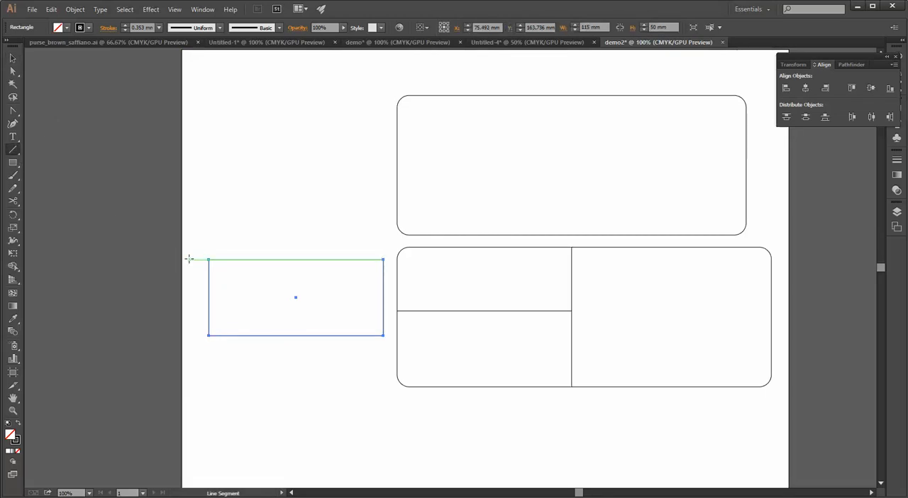
{"action": "left_click_drag", "start_coordinate": [188, 259], "coordinate": [201, 259]}
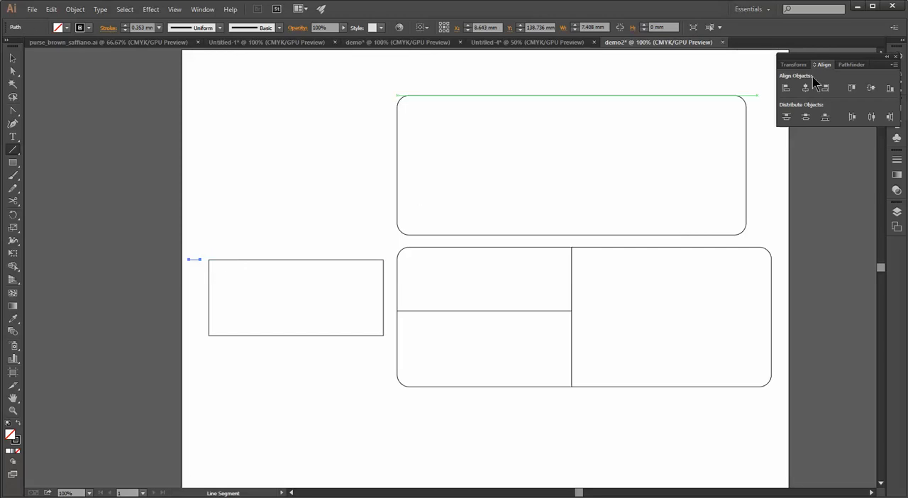
{"action": "key", "text": "ctrl+z"}
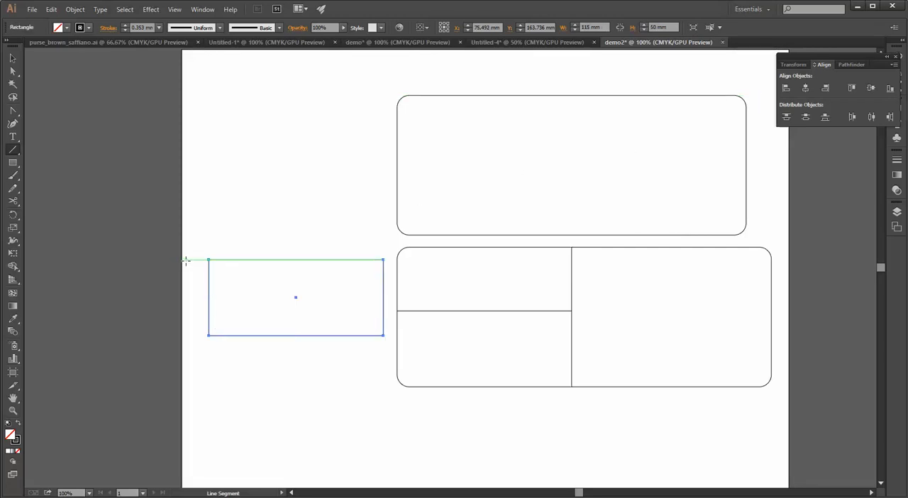
{"action": "mouse_move", "coordinate": [186, 259]}
{"action": "left_mouse_down"}
{"action": "mouse_move", "coordinate": [201, 260]}
{"action": "mouse_move", "coordinate": [197, 270]}
{"action": "mouse_move", "coordinate": [229, 272]}
{"action": "mouse_move", "coordinate": [247, 290]}
{"action": "mouse_move", "coordinate": [278, 266]}
{"action": "mouse_move", "coordinate": [313, 267]}
{"action": "mouse_move", "coordinate": [218, 135]}
{"action": "mouse_move", "coordinate": [270, 179]}
{"action": "mouse_move", "coordinate": [296, 242]}
{"action": "mouse_move", "coordinate": [201, 260]}
{"action": "left_mouse_up"}
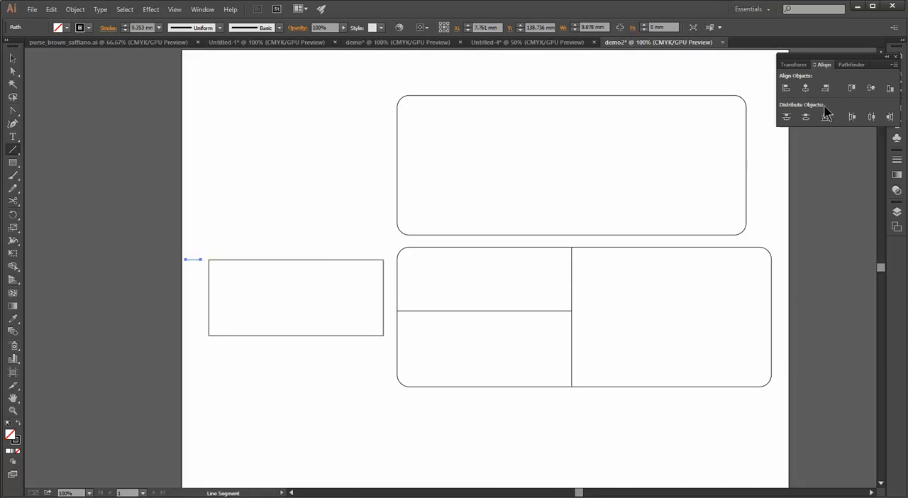
{"action": "left_click", "coordinate": [789, 64]}
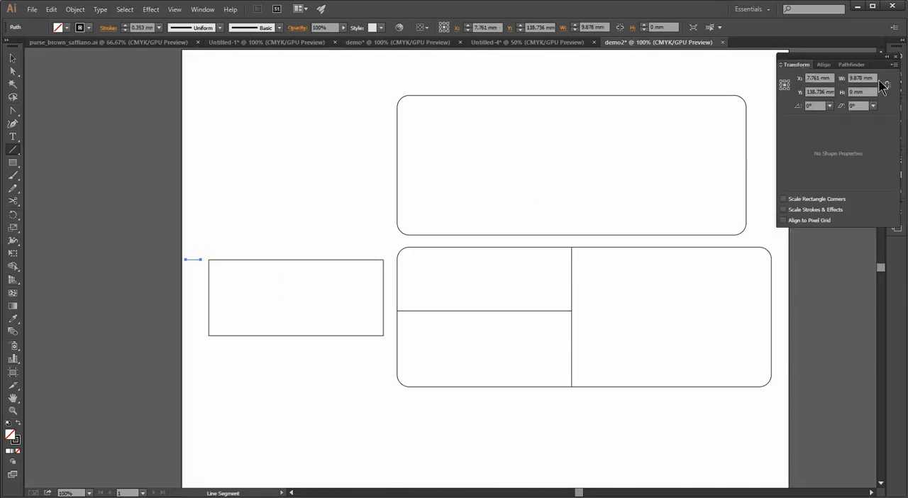
{"action": "left_click", "coordinate": [863, 78]}
{"action": "type", "text": "10"}
{"action": "key", "text": "Return"}
Move the 10 mm line onto the loose rectangle's upper-left corner and shift it 10 mm down along the left edge
{"action": "scroll", "coordinate": [220, 191], "scroll_direction": "up", "scroll_amount": 2}
{"action": "scroll", "coordinate": [219, 235], "scroll_direction": "up", "scroll_amount": 1}
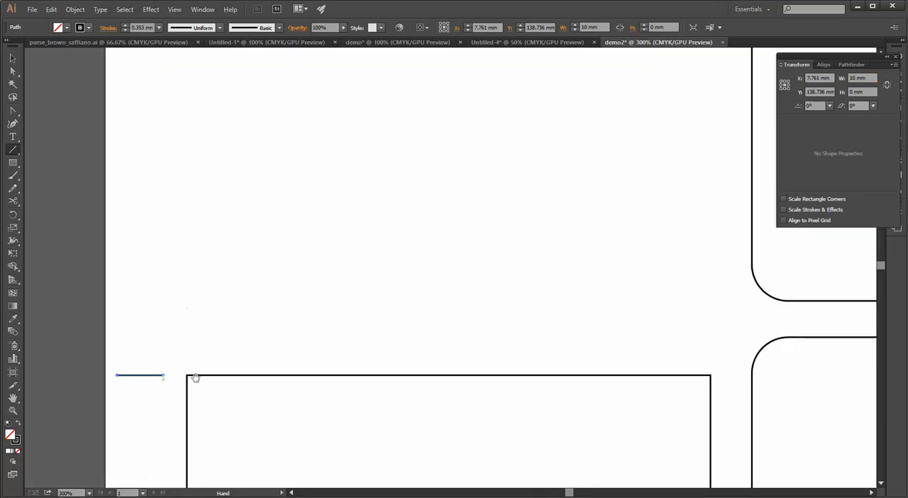
{"action": "left_click_drag", "start_coordinate": [195, 376], "coordinate": [308, 219]}
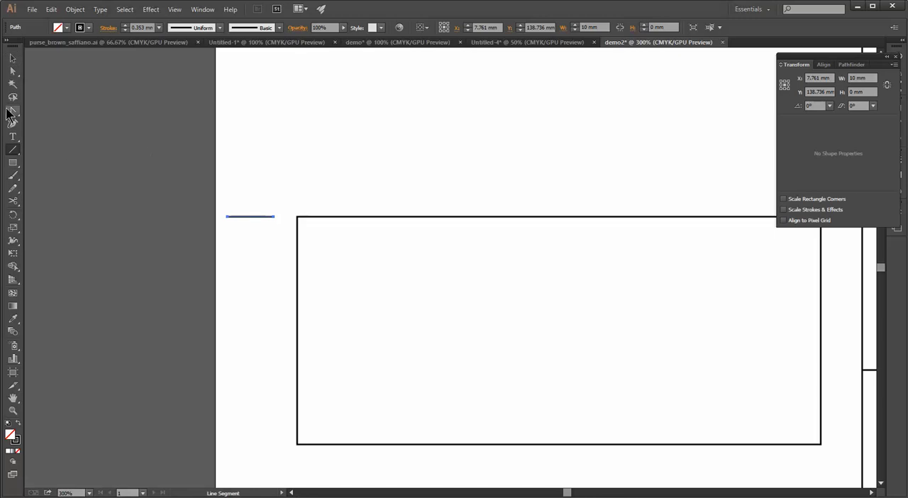
{"action": "left_click", "coordinate": [13, 58]}
{"action": "left_click", "coordinate": [219, 225]}
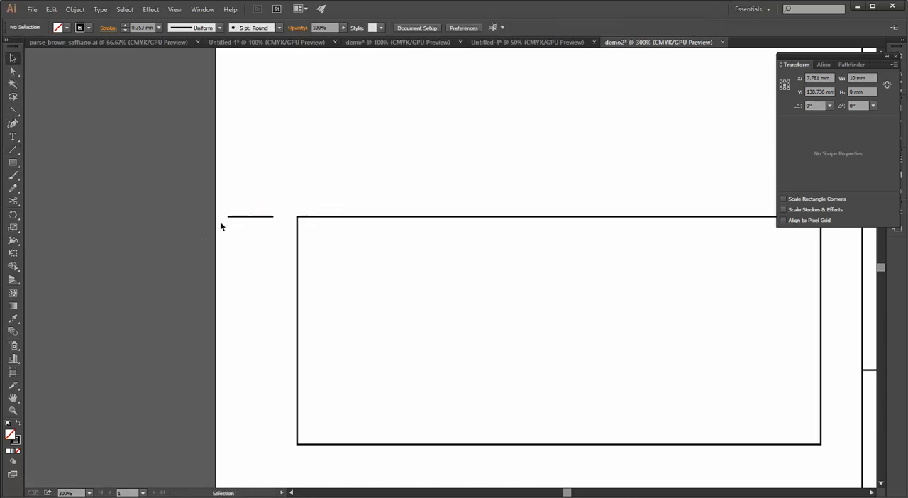
{"action": "left_click_drag", "start_coordinate": [227, 217], "coordinate": [303, 216]}
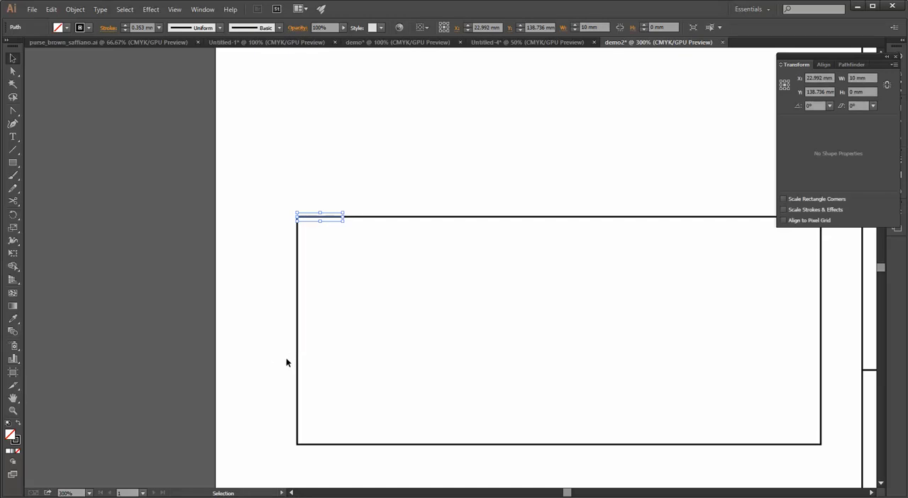
{"action": "key", "text": "Down"}
{"action": "key", "text": "Down"}
{"action": "key", "text": "Down"}
{"action": "key", "text": "Down"}
{"action": "key", "text": "Down"}
{"action": "key", "text": "Down"}
{"action": "key", "text": "Down"}
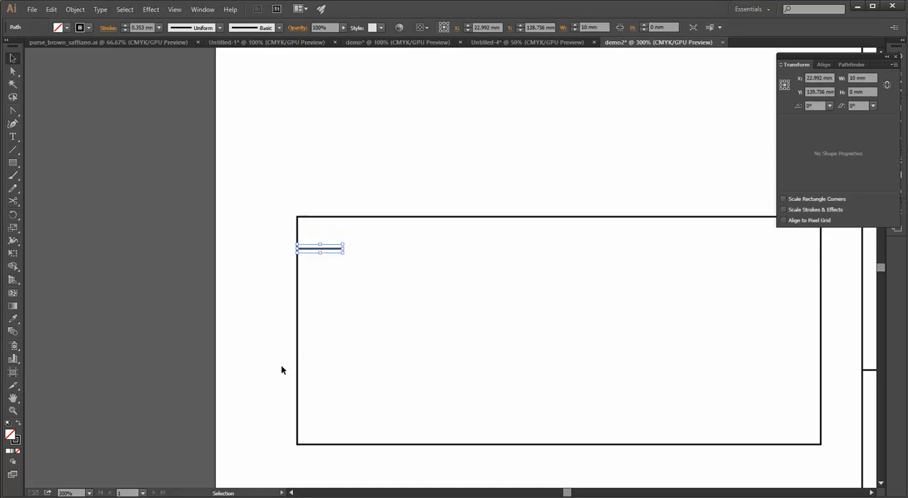
{"action": "key", "text": "Down"}
Try to place a copy of the 10 mm line at the rectangle's right edge, undoing the move and removing the copy
{"action": "key", "text": "ctrl+minus"}
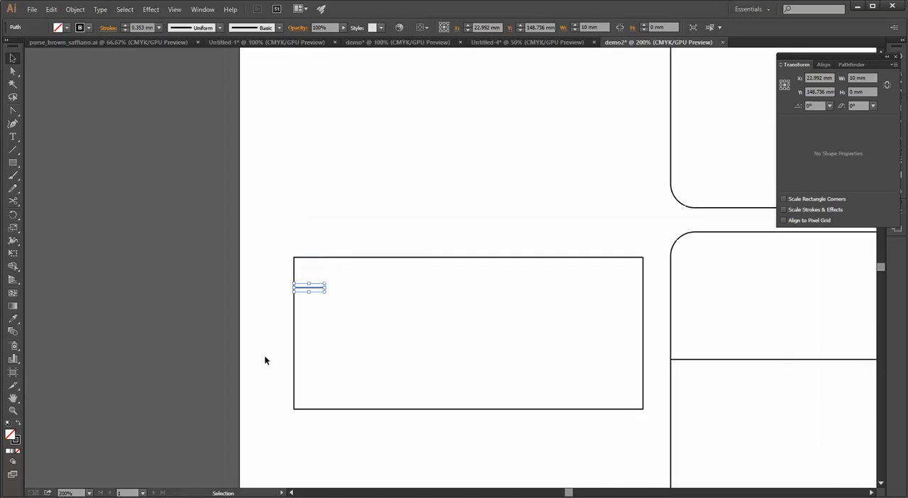
{"action": "left_click_drag", "start_coordinate": [265, 361], "coordinate": [170, 326]}
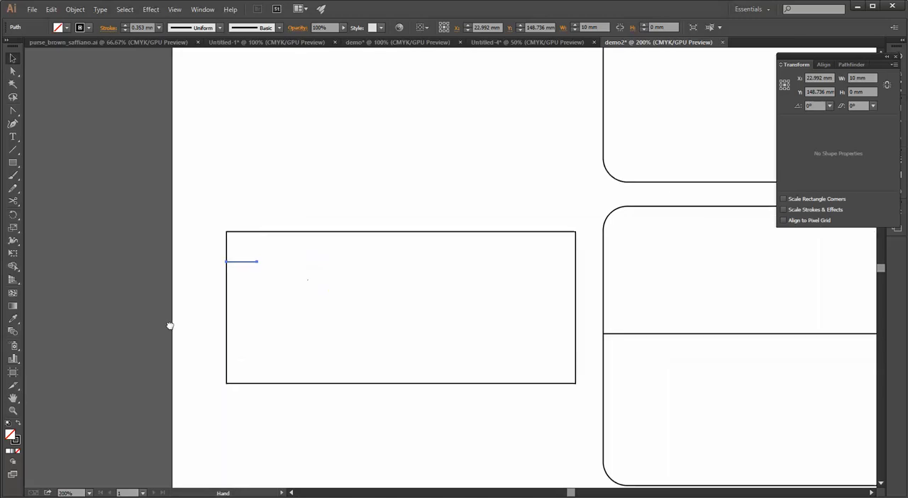
{"action": "key", "text": "ctrl+c"}
{"action": "key", "text": "ctrl+v"}
{"action": "left_click", "coordinate": [405, 290]}
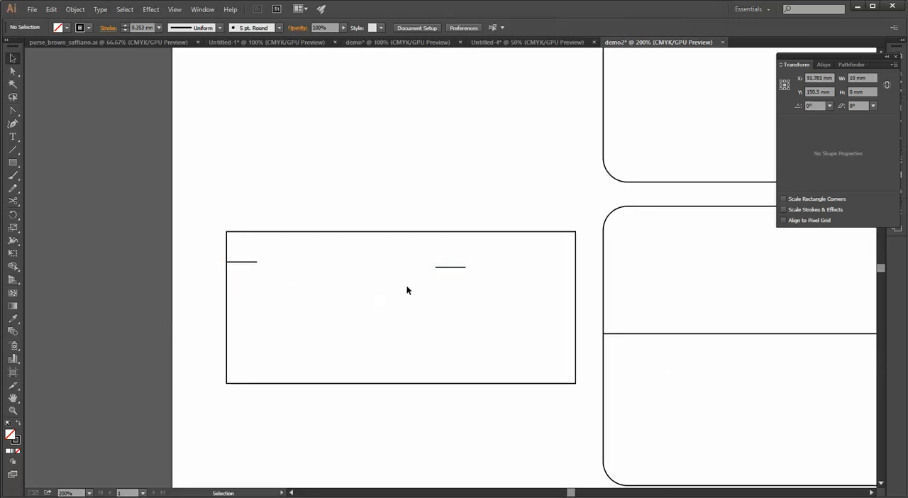
{"action": "left_click_drag", "start_coordinate": [466, 267], "coordinate": [576, 270]}
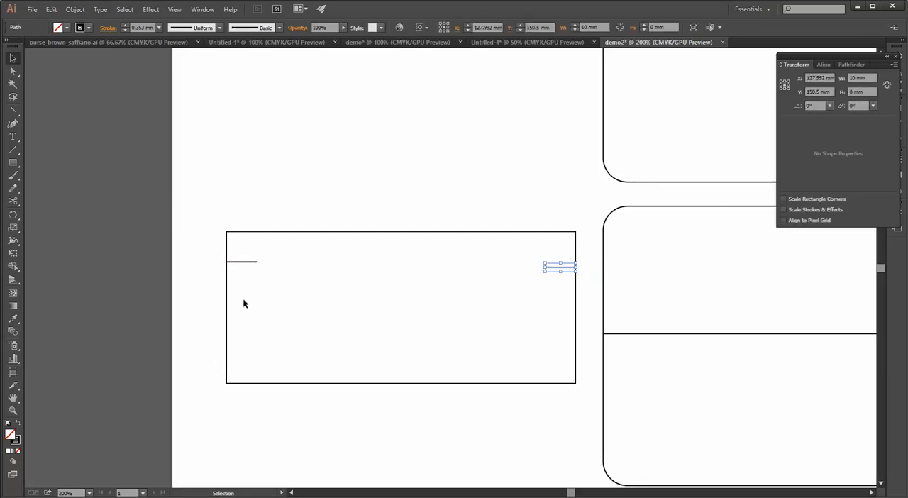
{"action": "key", "text": "a"}
{"action": "key", "text": "ctrl+z"}
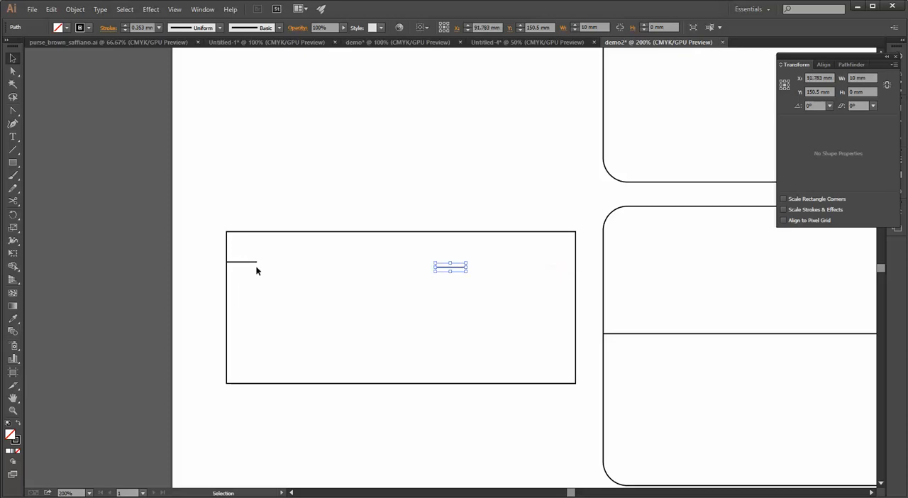
{"action": "left_click", "coordinate": [328, 359]}
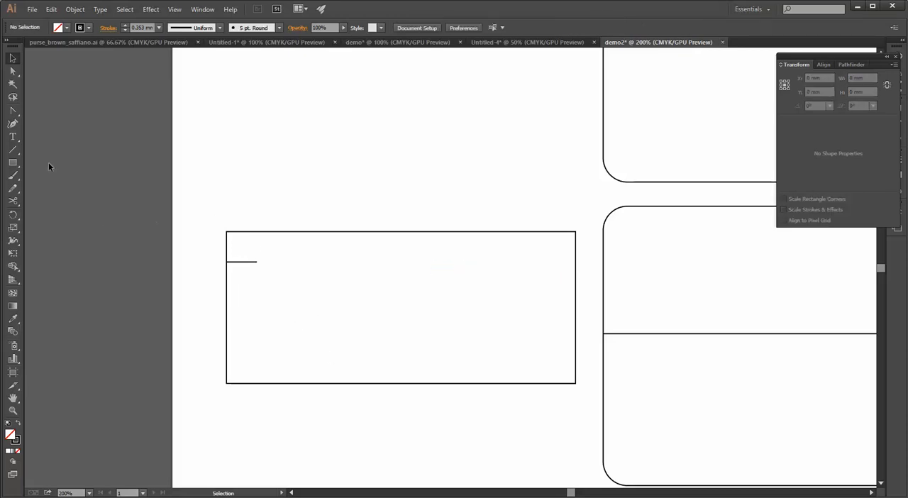
Draw a slanted line about 41 mm long from the inner end of the 10 mm line down to the rectangle's bottom edge
{"action": "left_click", "coordinate": [13, 150]}
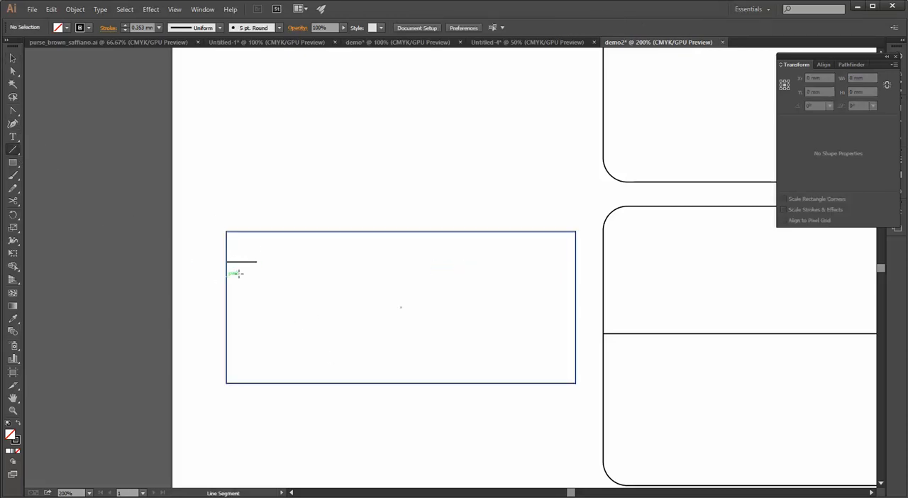
{"action": "mouse_move", "coordinate": [252, 261]}
{"action": "left_mouse_down"}
{"action": "mouse_move", "coordinate": [318, 381]}
{"action": "mouse_move", "coordinate": [284, 385]}
{"action": "left_mouse_up"}
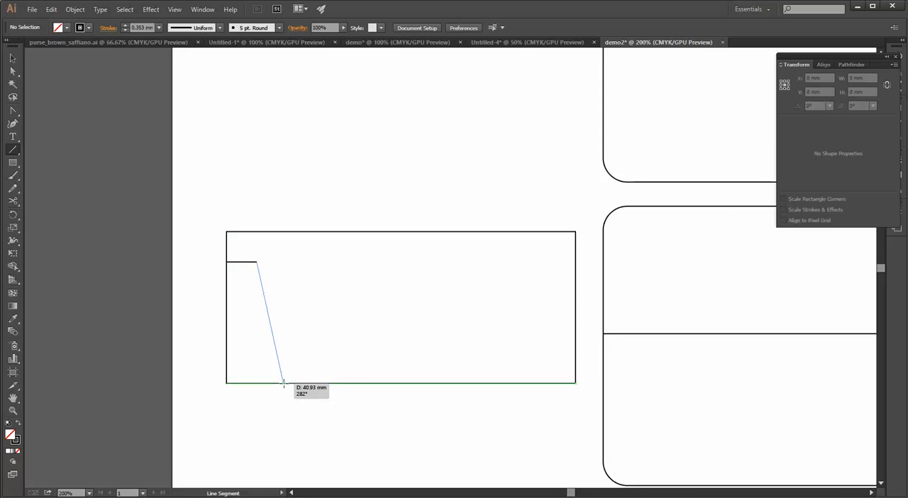
{"action": "left_click_drag", "start_coordinate": [283, 384], "coordinate": [284, 384]}
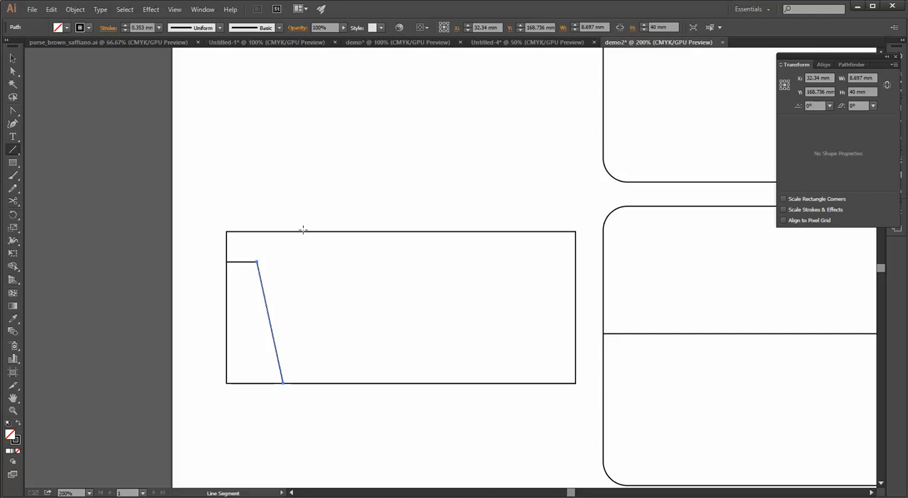
{"action": "left_click_drag", "start_coordinate": [329, 364], "coordinate": [289, 359]}
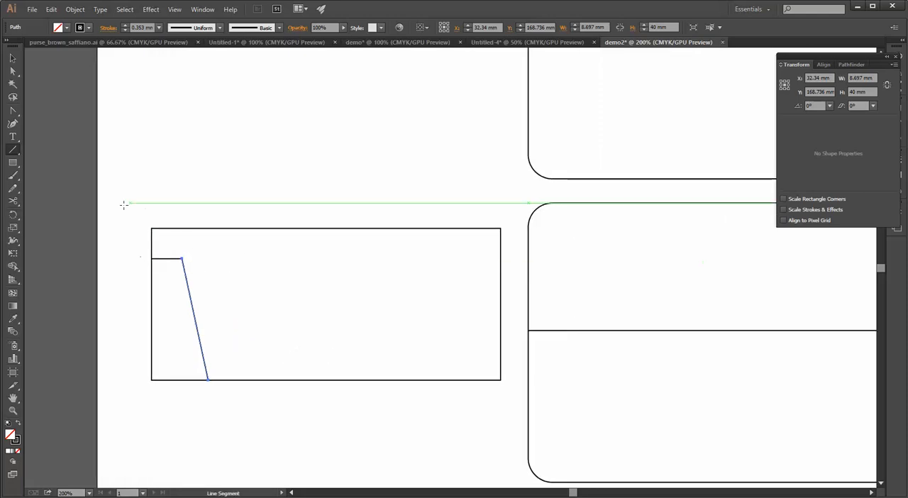
Group the slanted line with the 10 mm horizontal line at the rectangle's left edge
{"action": "left_click", "coordinate": [12, 71]}
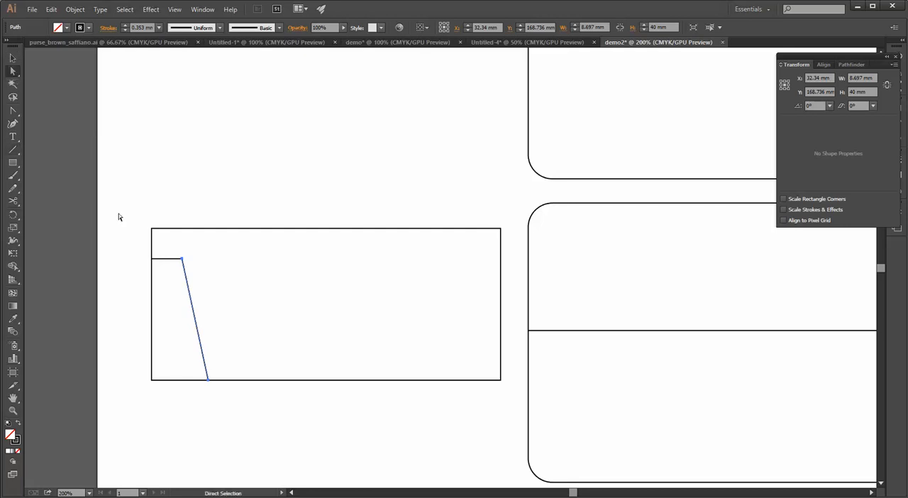
{"action": "left_click", "coordinate": [166, 262]}
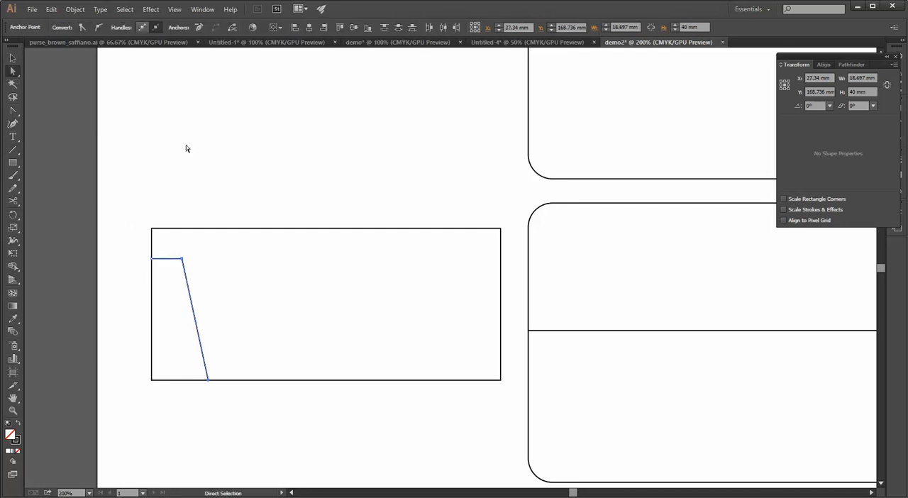
{"action": "left_click", "coordinate": [75, 9]}
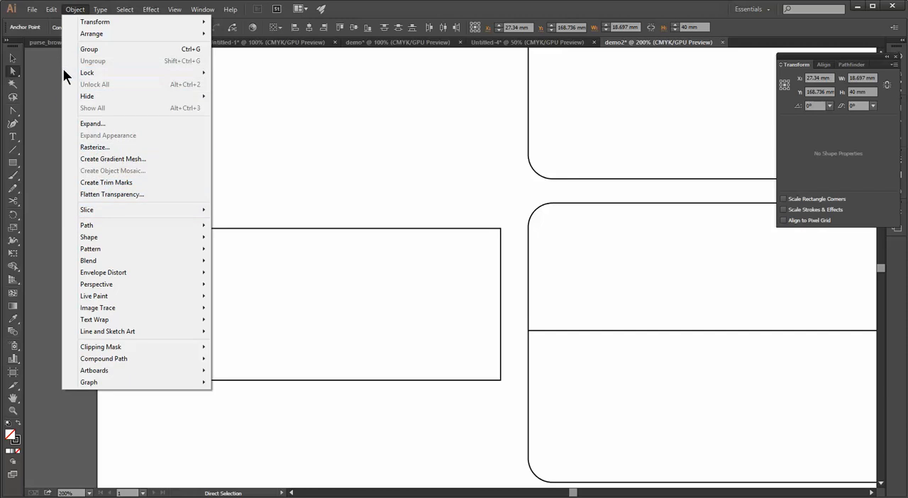
{"action": "left_click", "coordinate": [44, 63]}
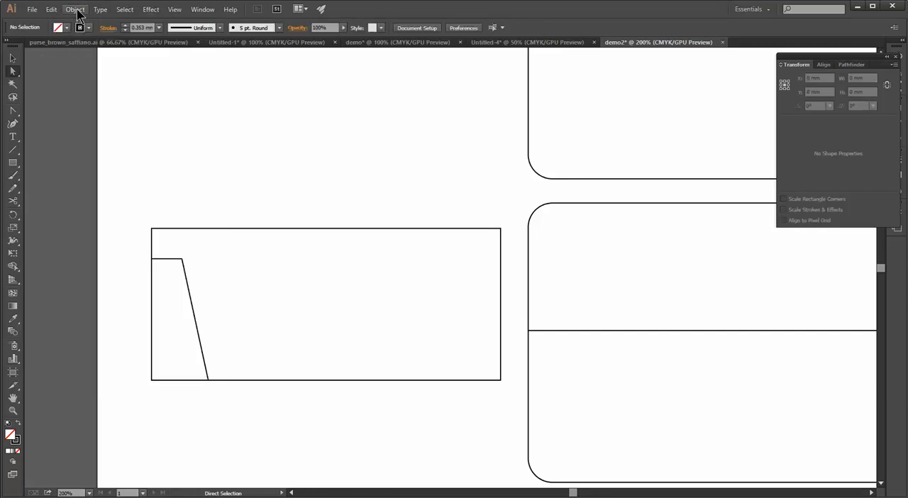
{"action": "left_click", "coordinate": [184, 269]}
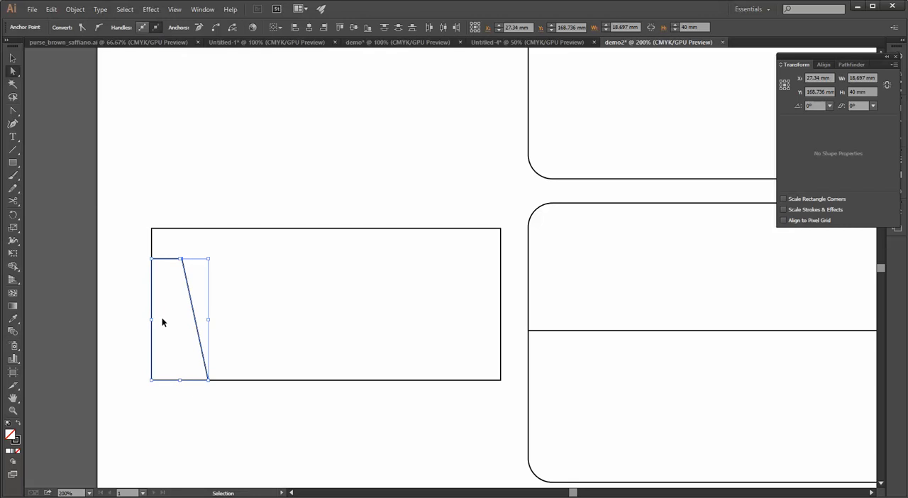
{"action": "left_click", "coordinate": [87, 9]}
{"action": "left_click", "coordinate": [98, 51]}
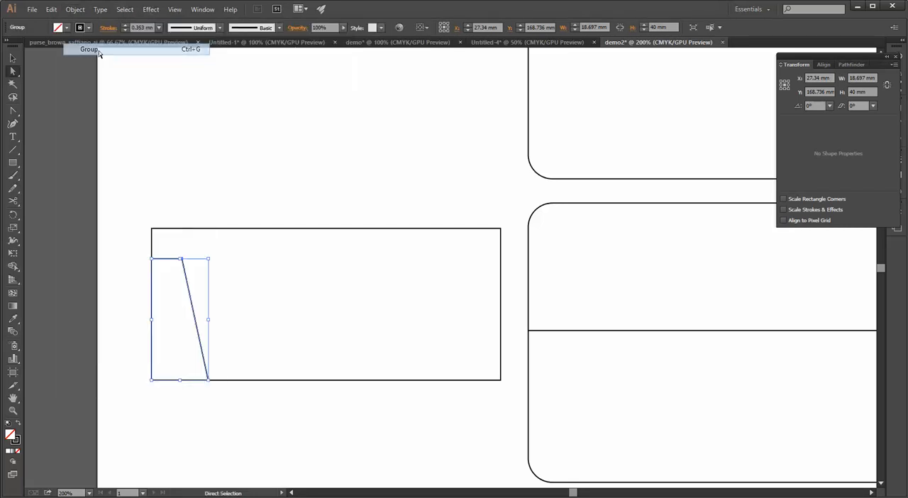
{"action": "left_click", "coordinate": [162, 254]}
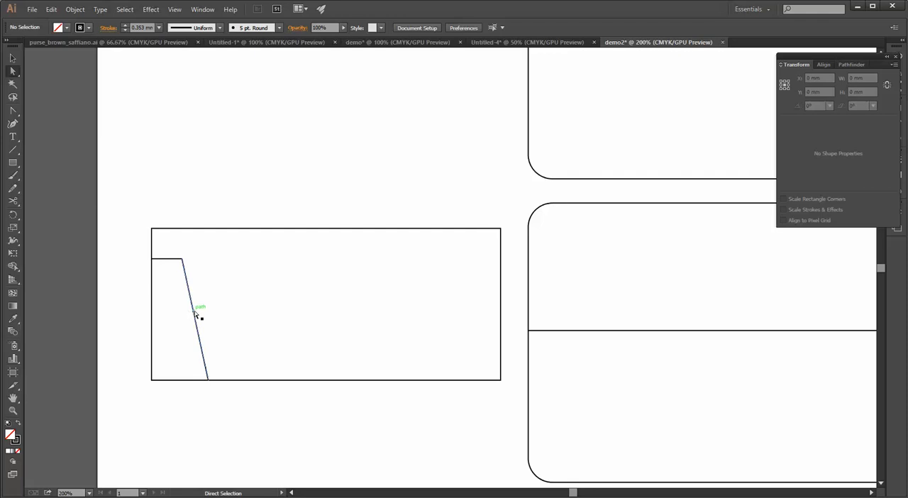
Try to move the slanted and horizontal lines up over the rectangle's top edge, undoing the moves
{"action": "left_click_drag", "start_coordinate": [197, 317], "coordinate": [272, 181]}
{"action": "key", "text": "ctrl+z"}
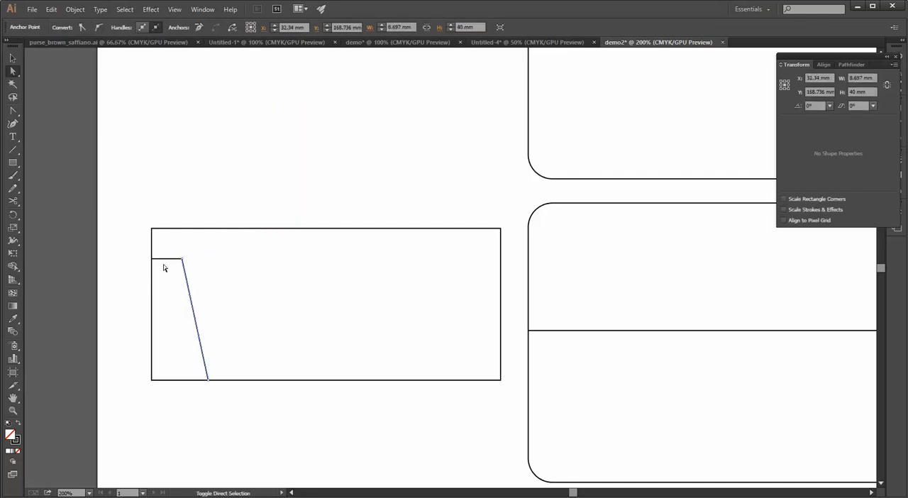
{"action": "key", "text": "ctrl+z"}
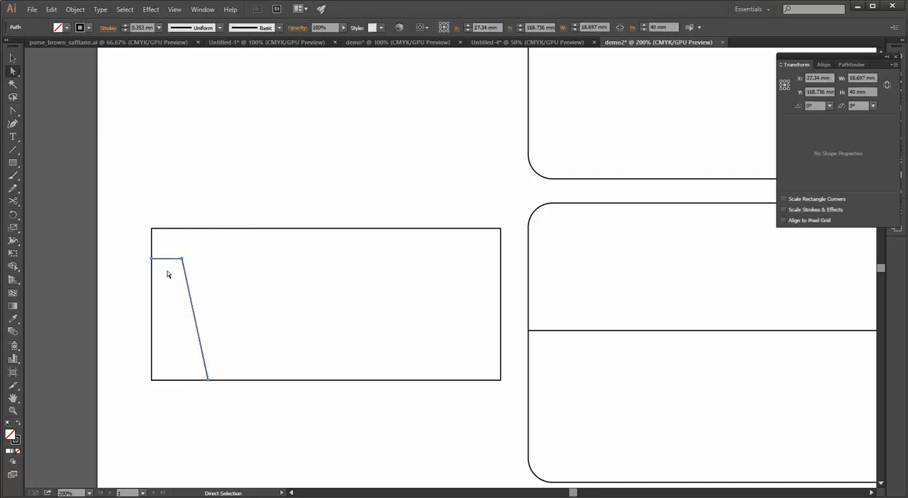
{"action": "left_click_drag", "start_coordinate": [187, 280], "coordinate": [270, 179]}
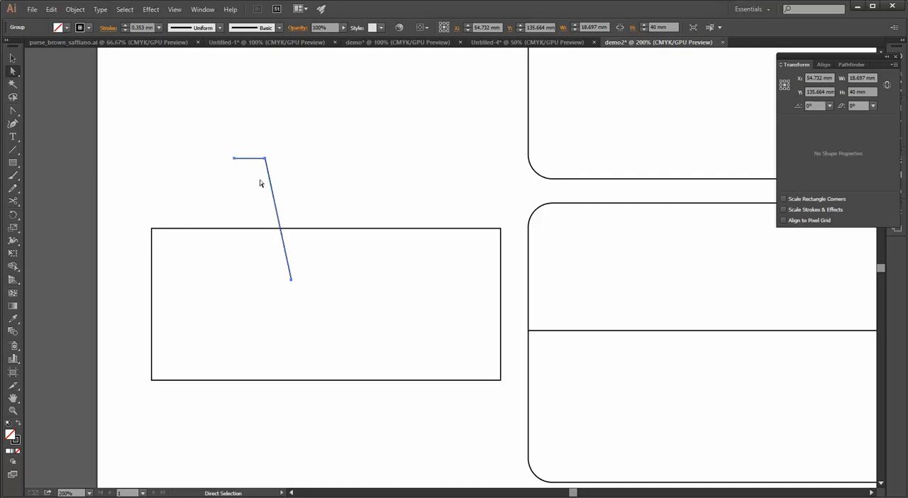
{"action": "left_click_drag", "start_coordinate": [272, 197], "coordinate": [249, 223]}
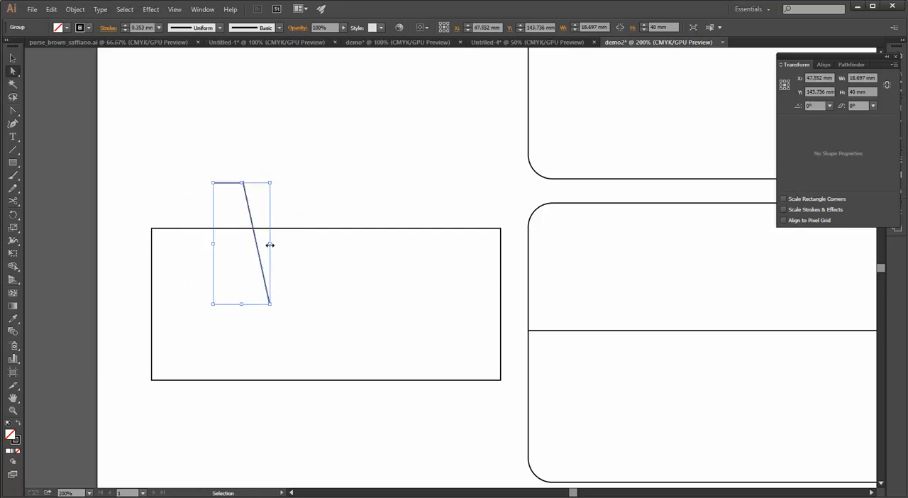
{"action": "key", "text": "ctrl+z"}
{"action": "key", "text": "ctrl+z"}
{"action": "key", "text": "a"}
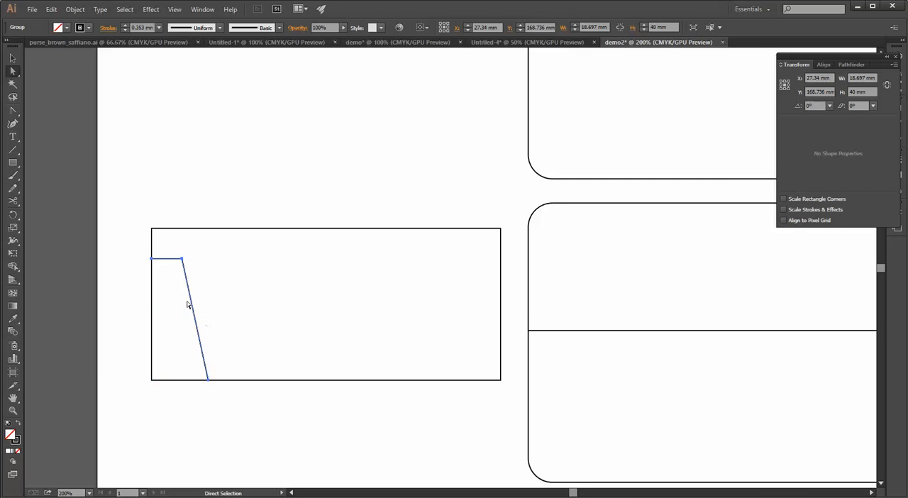
Place a copy of the grouped lines in the middle of the rectangle and reflect it across the vertical axis
{"action": "key", "text": "ctrl+c"}
{"action": "key", "text": "ctrl+v"}
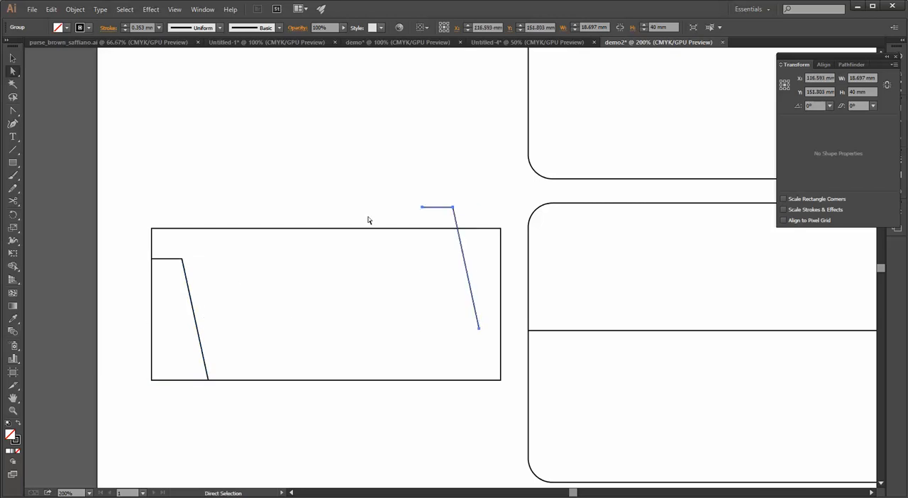
{"action": "left_click_drag", "start_coordinate": [460, 252], "coordinate": [308, 288]}
{"action": "right_click", "coordinate": [308, 288]}
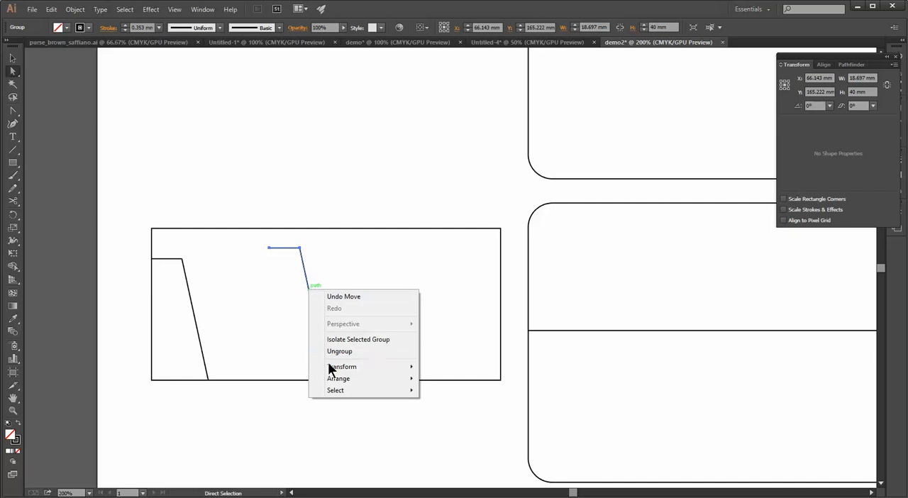
{"action": "mouse_move", "coordinate": [332, 369]}
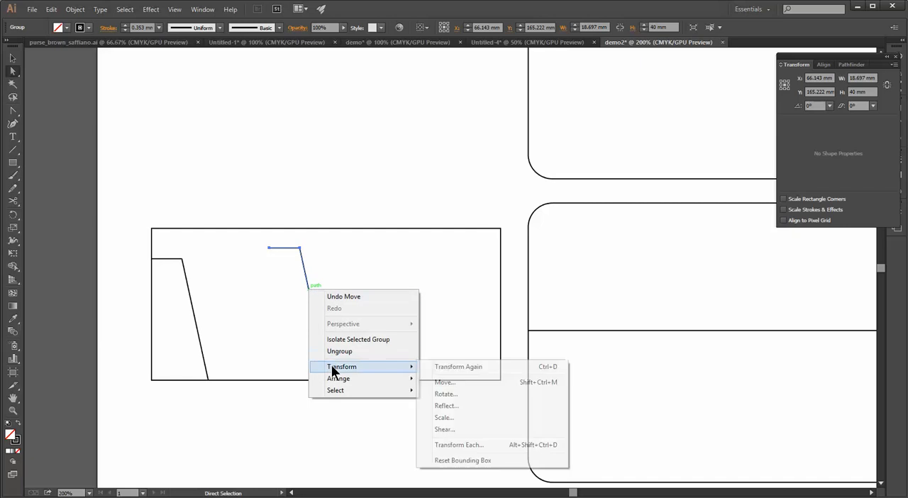
{"action": "left_click", "coordinate": [451, 405]}
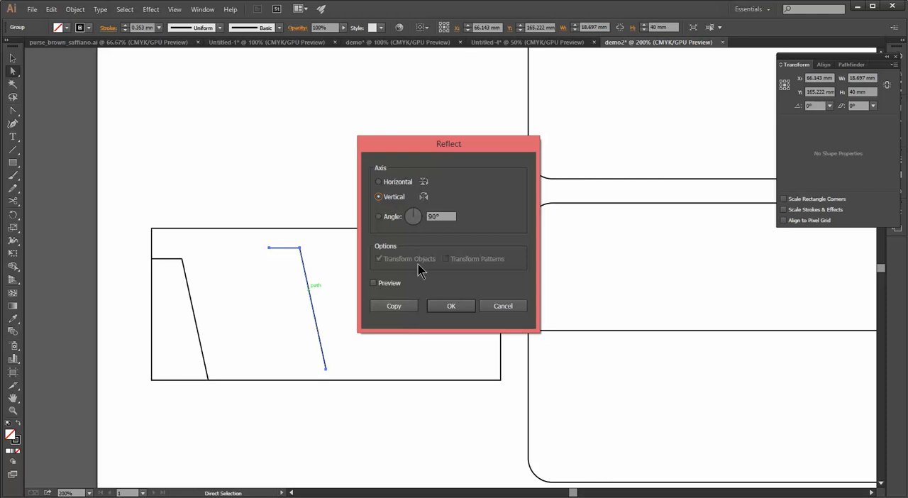
{"action": "left_click", "coordinate": [450, 309]}
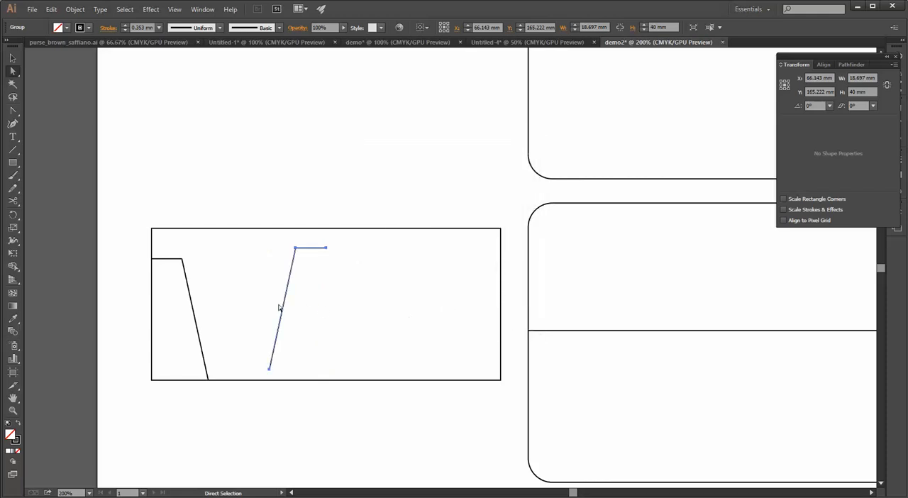
{"action": "left_click", "coordinate": [328, 250]}
{"action": "left_click_drag", "start_coordinate": [327, 249], "coordinate": [404, 251]}
{"action": "key", "text": "ctrl+z"}
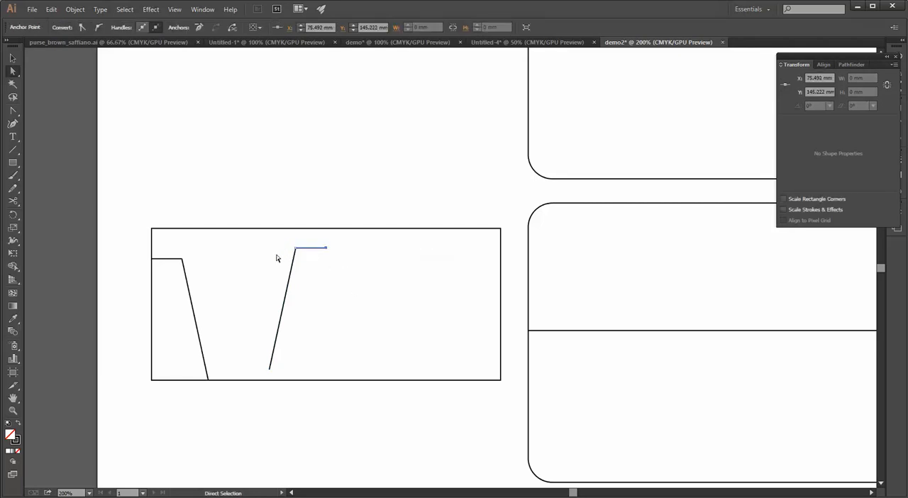
Move the whole mirrored line group to the rectangle's right edge, level with the original group on the left
{"action": "left_click", "coordinate": [12, 58]}
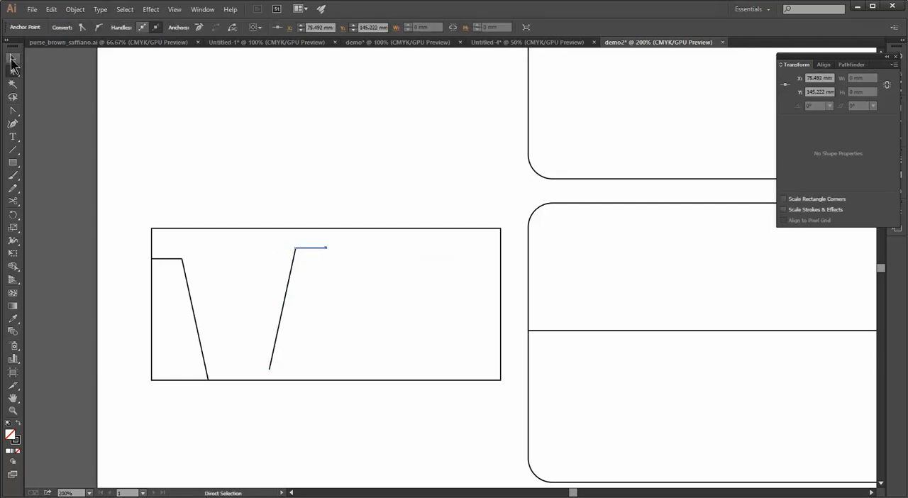
{"action": "left_click", "coordinate": [342, 324]}
{"action": "left_click", "coordinate": [325, 248]}
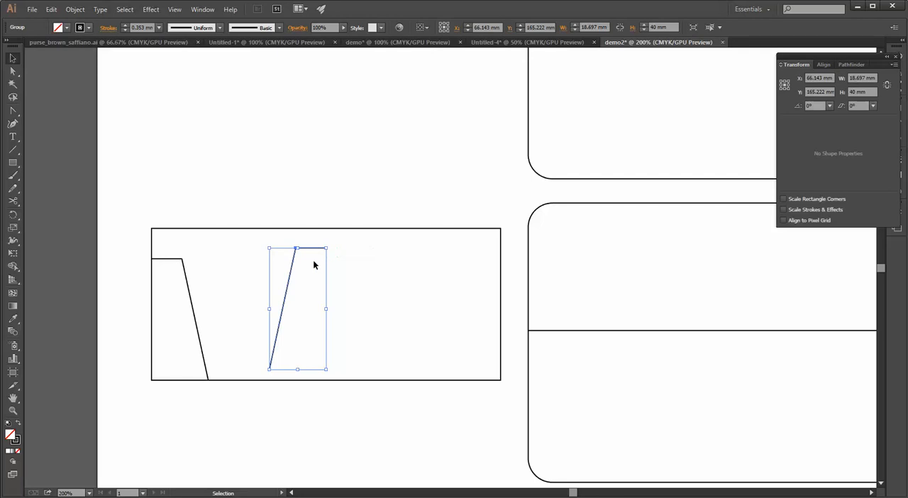
{"action": "key", "text": "ctrl+shift+a"}
{"action": "left_click_drag", "start_coordinate": [326, 248], "coordinate": [499, 262]}
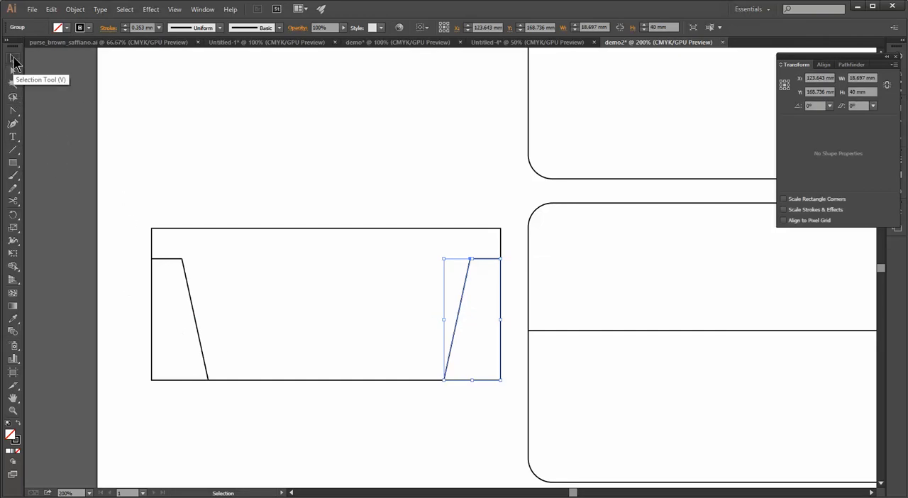
Select the rectangle with both line groups and try the Shape Builder tool on the left corner region
{"action": "left_click_drag", "start_coordinate": [85, 160], "coordinate": [503, 440]}
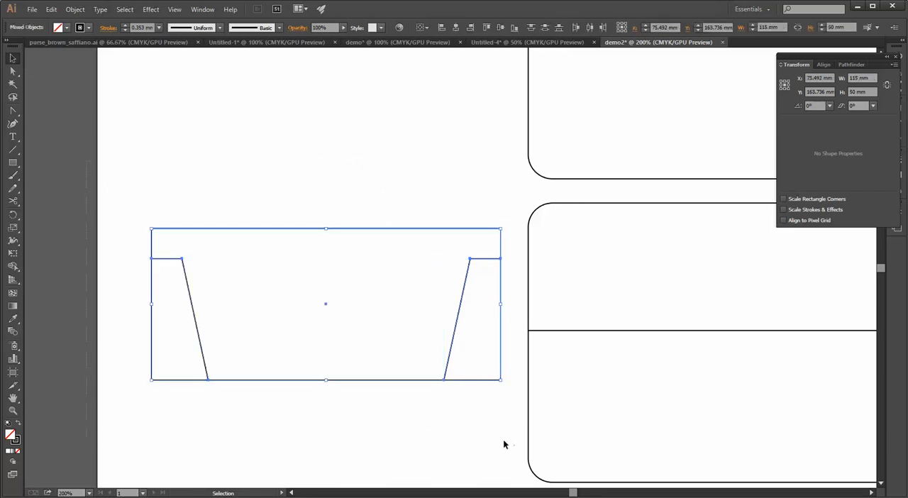
{"action": "left_click", "coordinate": [451, 429]}
{"action": "scroll", "coordinate": [467, 405], "scroll_direction": "down", "scroll_amount": 2}
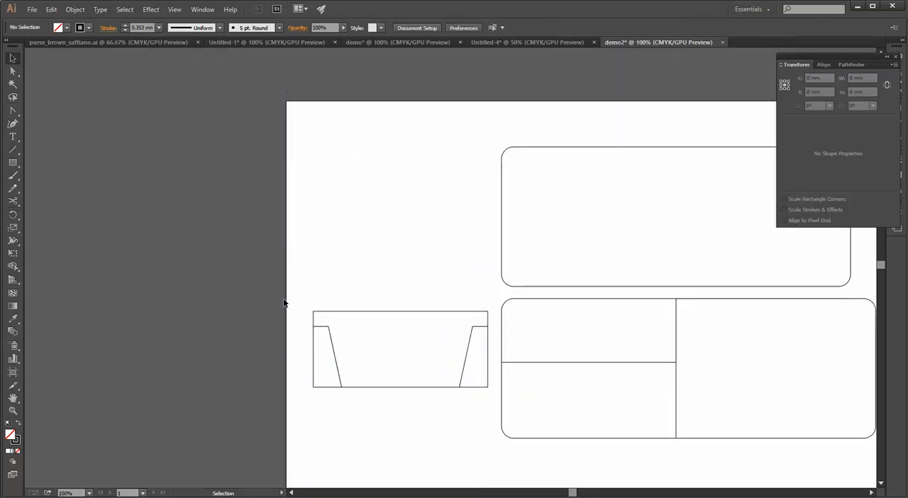
{"action": "left_click_drag", "start_coordinate": [293, 296], "coordinate": [495, 419]}
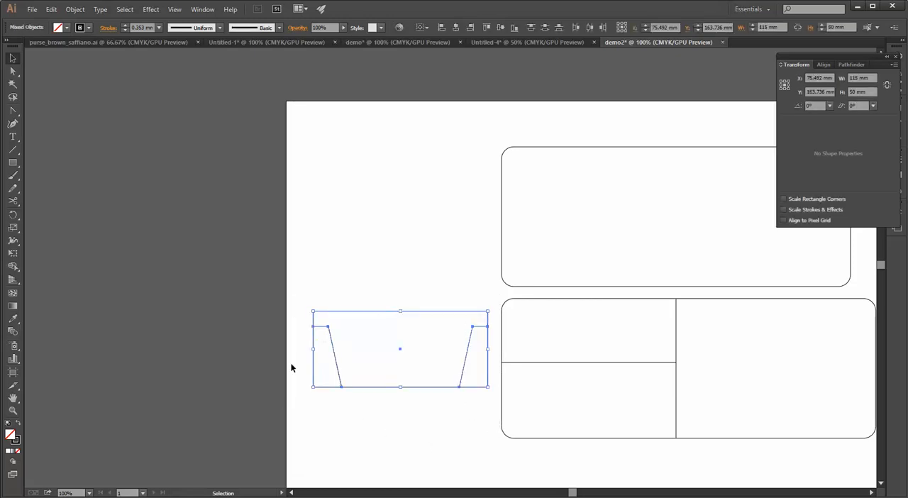
{"action": "left_click", "coordinate": [12, 266]}
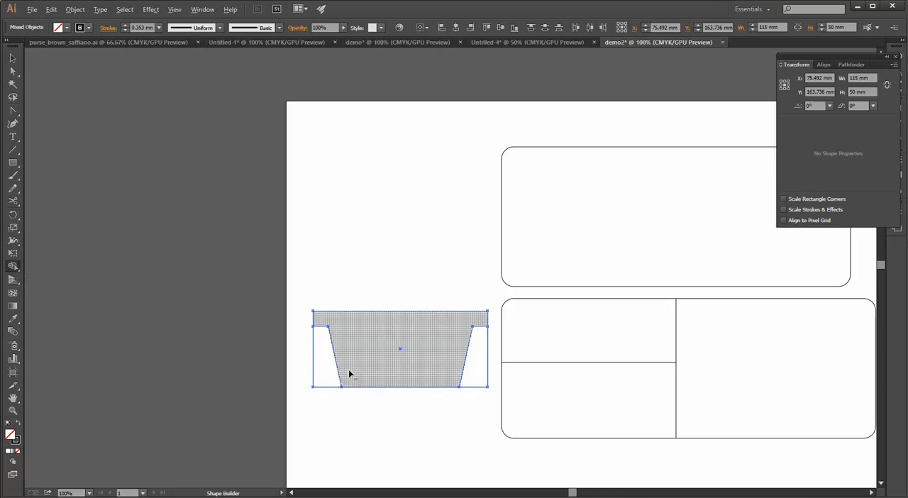
{"action": "scroll", "coordinate": [348, 372], "scroll_direction": "up", "scroll_amount": 1}
{"action": "scroll", "coordinate": [348, 374], "scroll_direction": "up", "scroll_amount": 1}
{"action": "left_click_drag", "start_coordinate": [371, 397], "coordinate": [304, 375]}
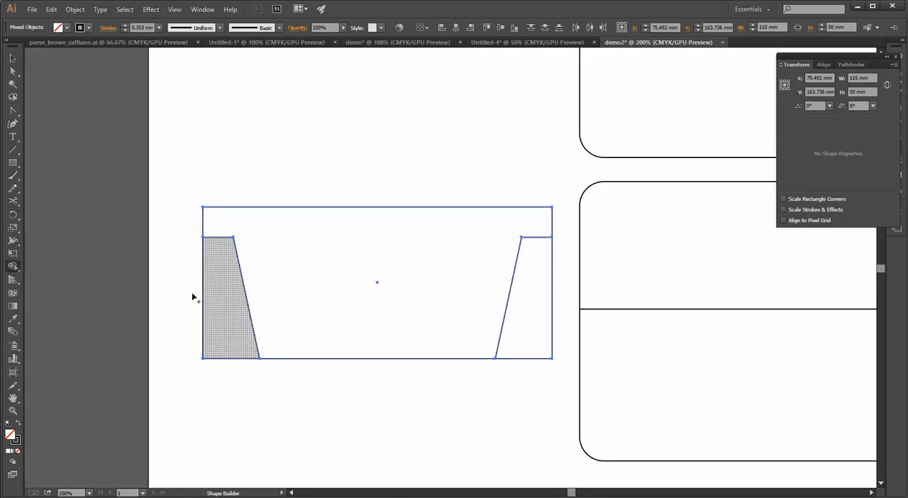
Try to delete the rectangle's left edge with the Direct Selection tool, undoing the deletion
{"action": "left_click", "coordinate": [13, 71]}
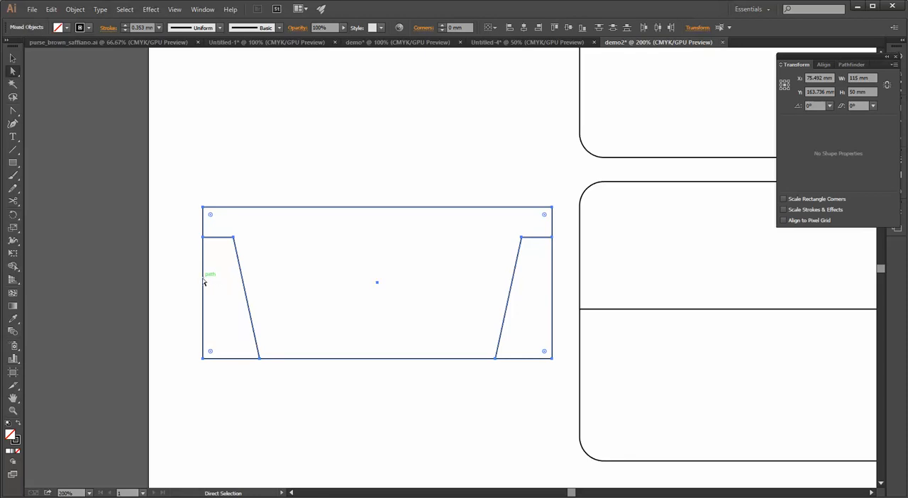
{"action": "left_click", "coordinate": [189, 284]}
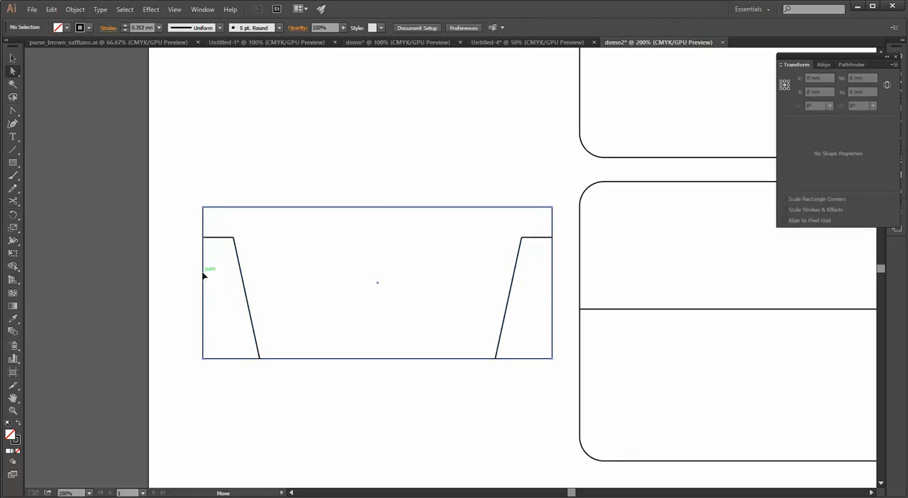
{"action": "left_click", "coordinate": [205, 277]}
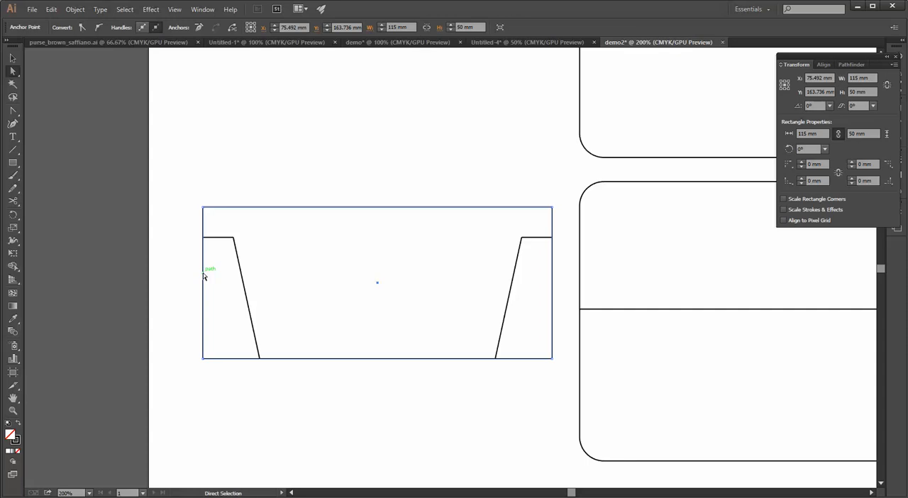
{"action": "key", "text": "Delete"}
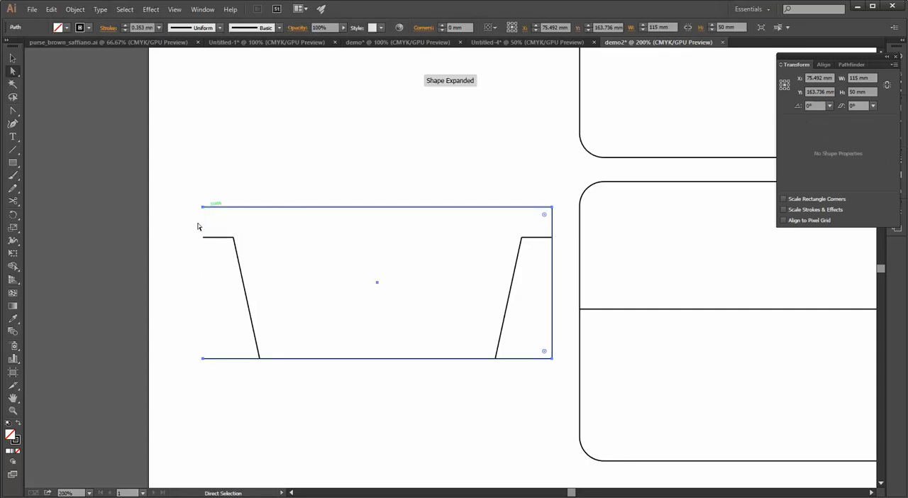
{"action": "key", "text": "ctrl+z"}
{"action": "scroll", "coordinate": [209, 270], "scroll_direction": "up", "scroll_amount": 3}
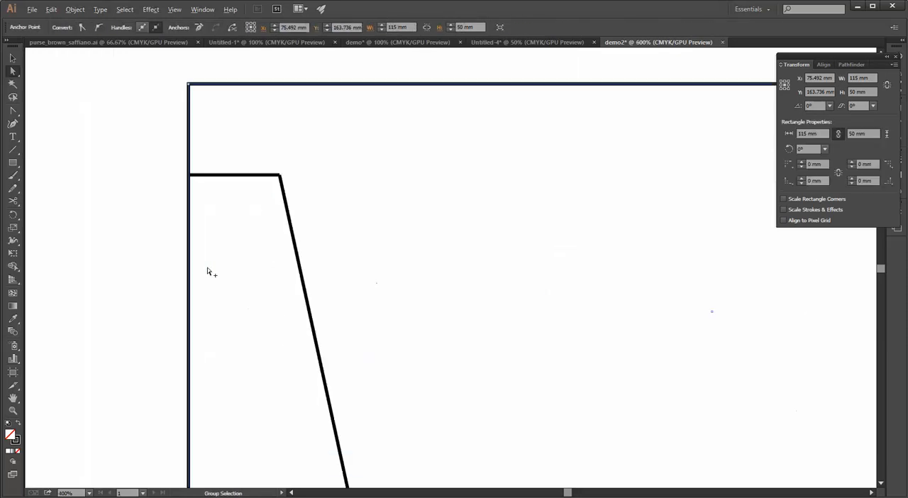
Select the rectangle with both line groups, try dragging the left edge away with the Direct Selection tool, and undo it
{"action": "scroll", "coordinate": [197, 209], "scroll_direction": "up", "scroll_amount": 4}
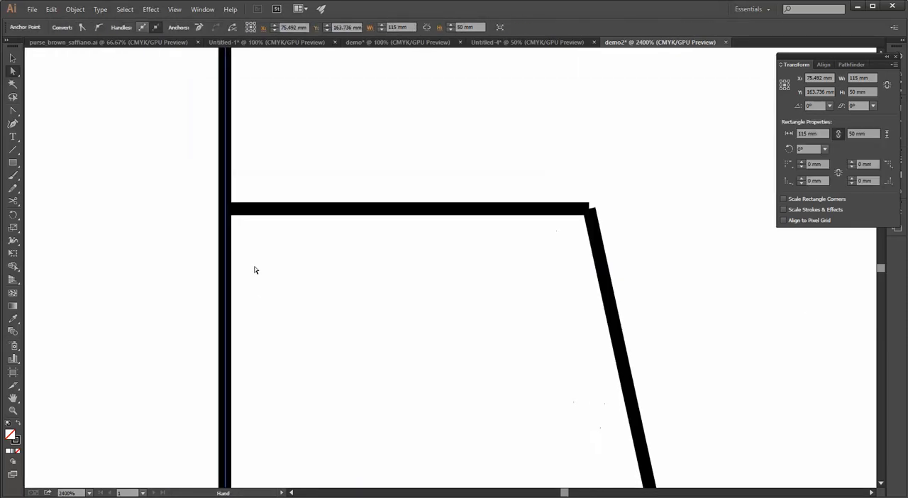
{"action": "left_click", "coordinate": [276, 214]}
{"action": "scroll", "coordinate": [281, 223], "scroll_direction": "down", "scroll_amount": 7}
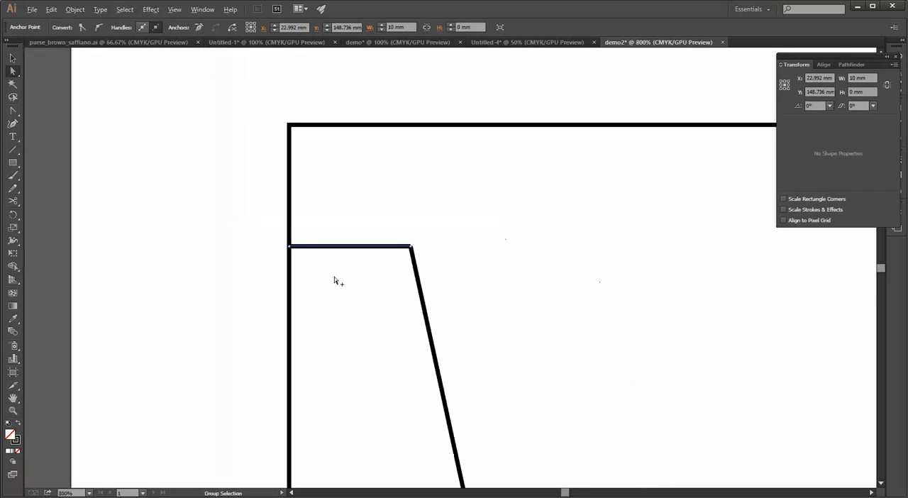
{"action": "left_click_drag", "start_coordinate": [420, 358], "coordinate": [330, 320]}
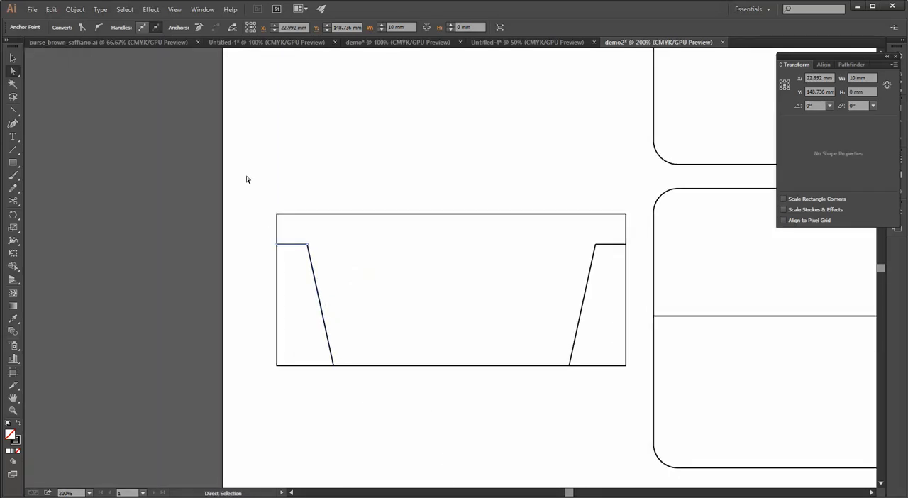
{"action": "left_click_drag", "start_coordinate": [246, 175], "coordinate": [643, 413]}
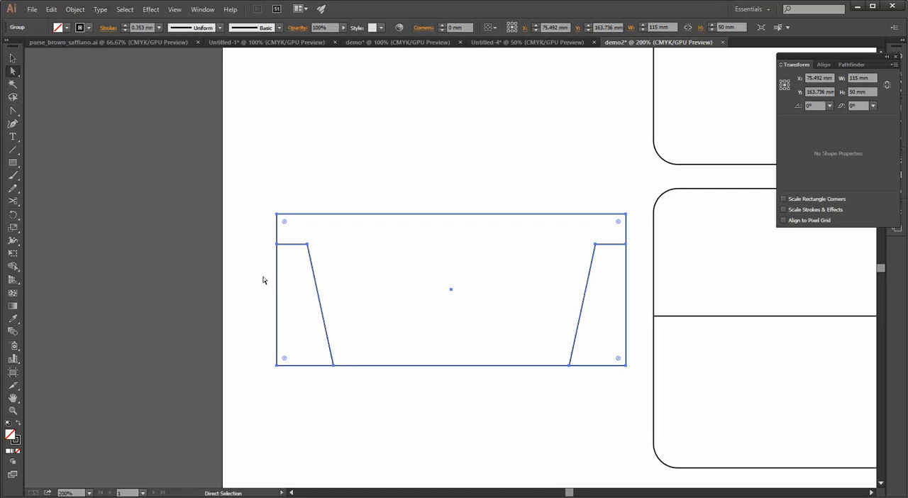
{"action": "left_click", "coordinate": [284, 277]}
{"action": "left_click_drag", "start_coordinate": [277, 277], "coordinate": [249, 280]}
{"action": "key", "text": "ctrl+z"}
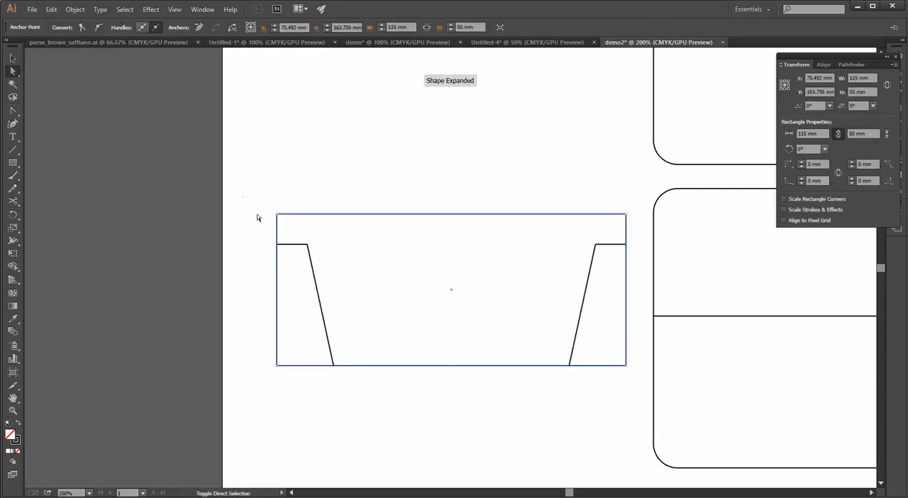
Select the rectangle with both line groups, try merging its regions with the Shape Builder tool, and undo the merge
{"action": "left_click_drag", "start_coordinate": [243, 198], "coordinate": [642, 425]}
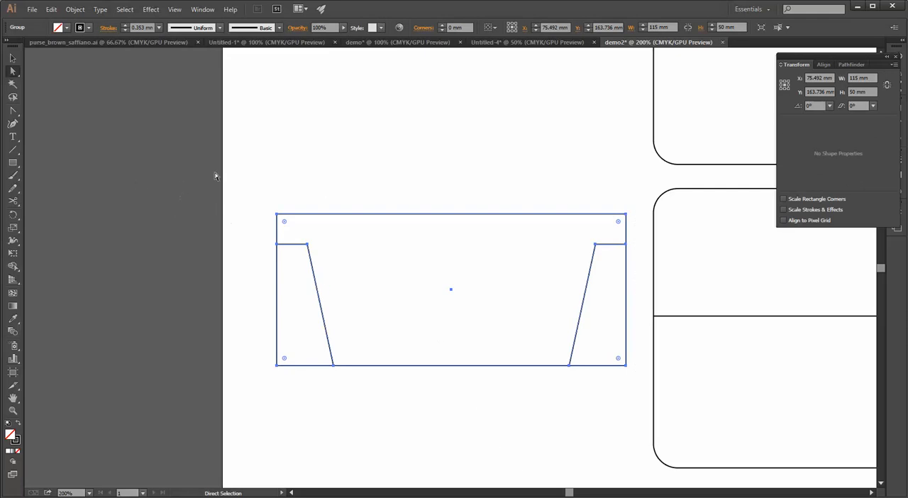
{"action": "left_click", "coordinate": [13, 267]}
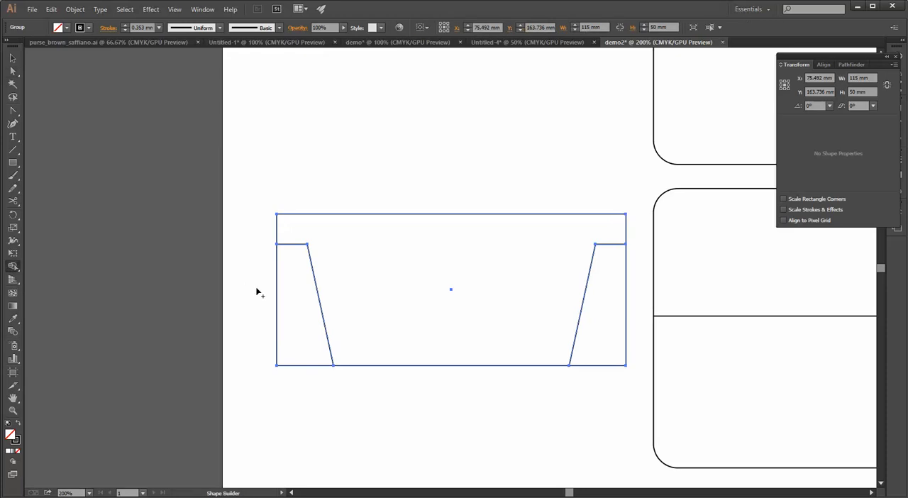
{"action": "mouse_move", "coordinate": [282, 304]}
{"action": "left_mouse_down"}
{"action": "mouse_move", "coordinate": [270, 258]}
{"action": "mouse_move", "coordinate": [290, 245]}
{"action": "mouse_move", "coordinate": [249, 231]}
{"action": "left_mouse_up"}
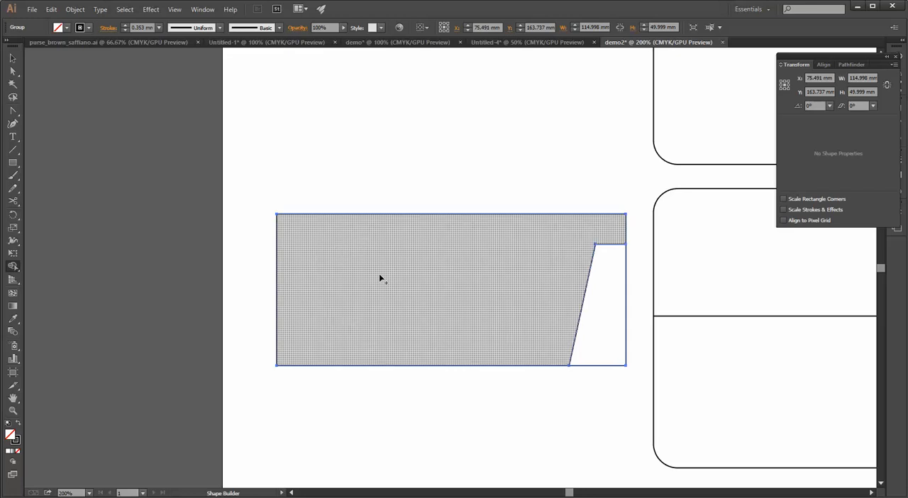
{"action": "key", "text": "ctrl+z"}
{"action": "mouse_move", "coordinate": [387, 278]}
{"action": "left_mouse_down"}
{"action": "mouse_move", "coordinate": [329, 316]}
{"action": "mouse_move", "coordinate": [305, 308]}
{"action": "mouse_move", "coordinate": [303, 239]}
{"action": "left_mouse_up"}
{"action": "left_click_drag", "start_coordinate": [356, 266], "coordinate": [291, 320]}
{"action": "left_click_drag", "start_coordinate": [504, 286], "coordinate": [609, 253]}
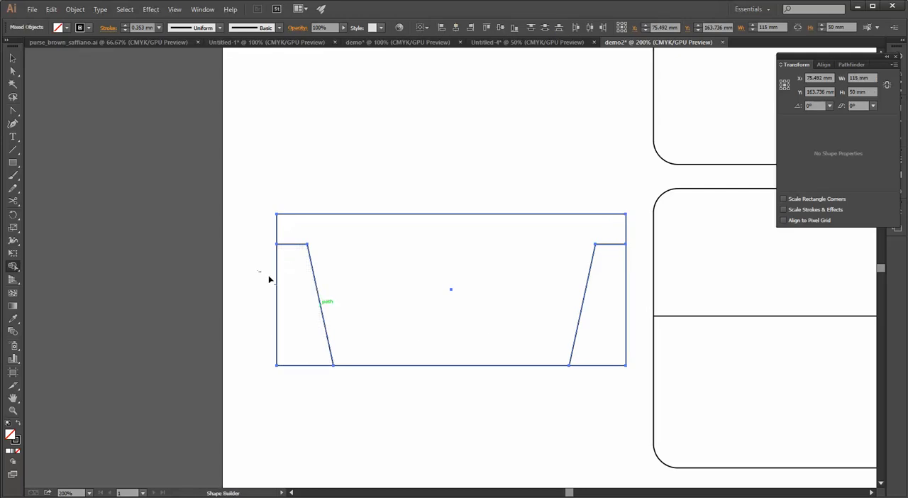
Cut away the regions outside the left and right slanted lines with the Shape Builder tool, leaving the tapered piece
{"action": "left_click_drag", "start_coordinate": [269, 279], "coordinate": [296, 331]}
{"action": "left_click_drag", "start_coordinate": [248, 396], "coordinate": [166, 400]}
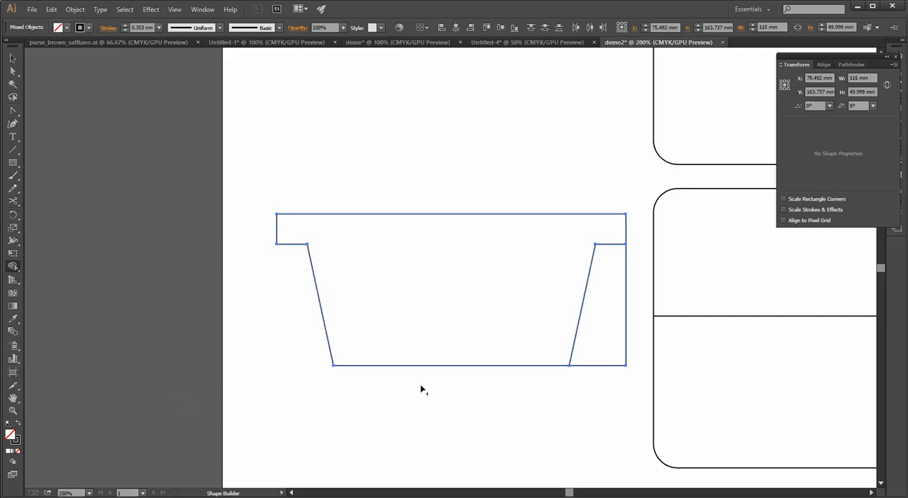
{"action": "mouse_move", "coordinate": [628, 297]}
{"action": "left_mouse_down"}
{"action": "mouse_move", "coordinate": [595, 351]}
{"action": "mouse_move", "coordinate": [603, 409]}
{"action": "left_mouse_up"}
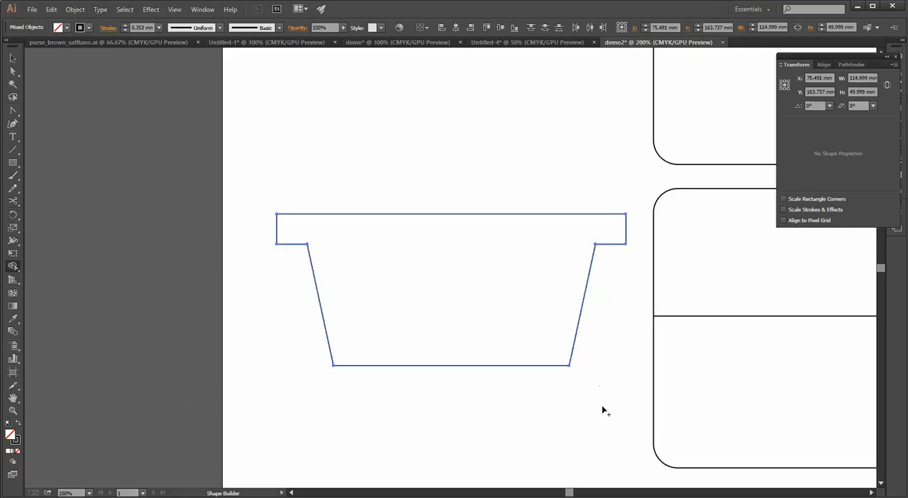
{"action": "scroll", "coordinate": [548, 383], "scroll_direction": "down", "scroll_amount": 3}
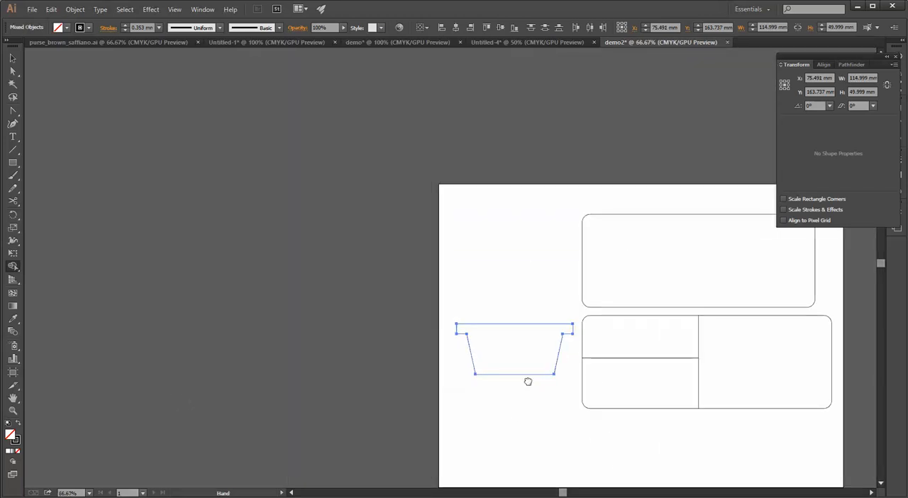
{"action": "left_click_drag", "start_coordinate": [527, 379], "coordinate": [460, 370]}
{"action": "key", "text": "v"}
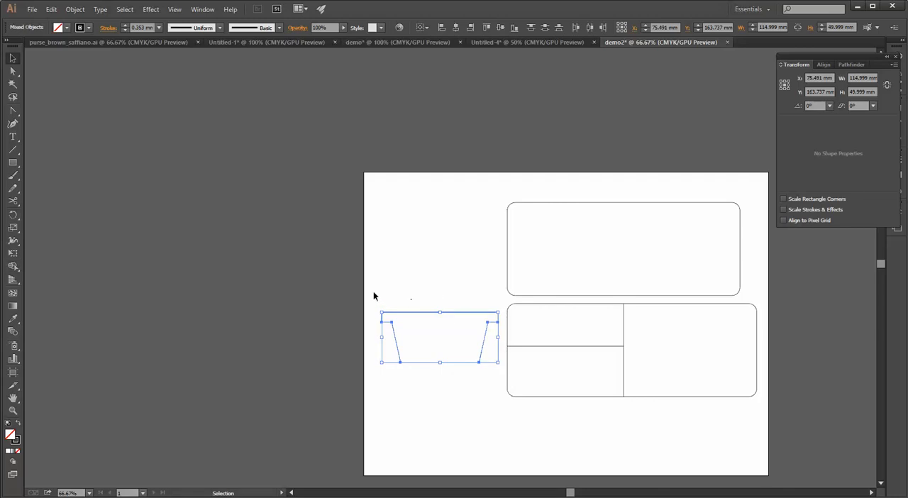
{"action": "left_click", "coordinate": [401, 298]}
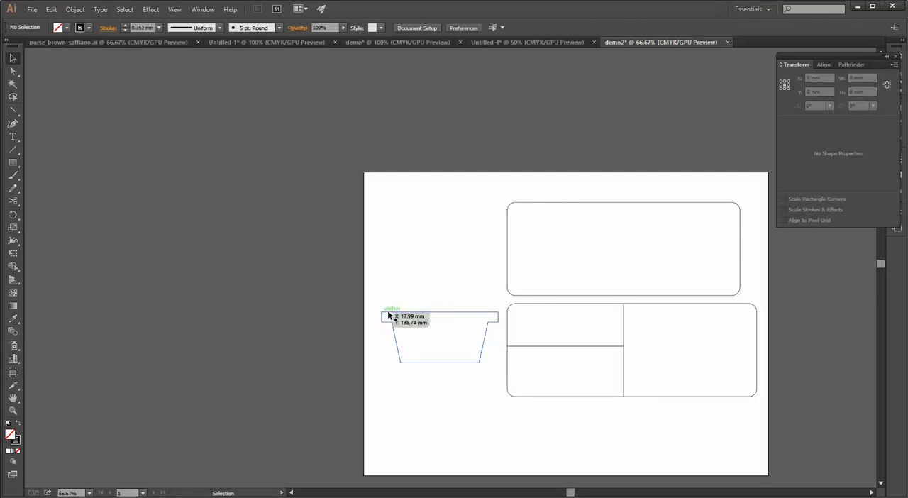
Try to move the ungrouped tapered outline towards the large rounded panels, and undo the move
{"action": "left_click_drag", "start_coordinate": [389, 314], "coordinate": [524, 256]}
{"action": "scroll", "coordinate": [544, 340], "scroll_direction": "up", "scroll_amount": 6}
{"action": "key", "text": "ctrl+z"}
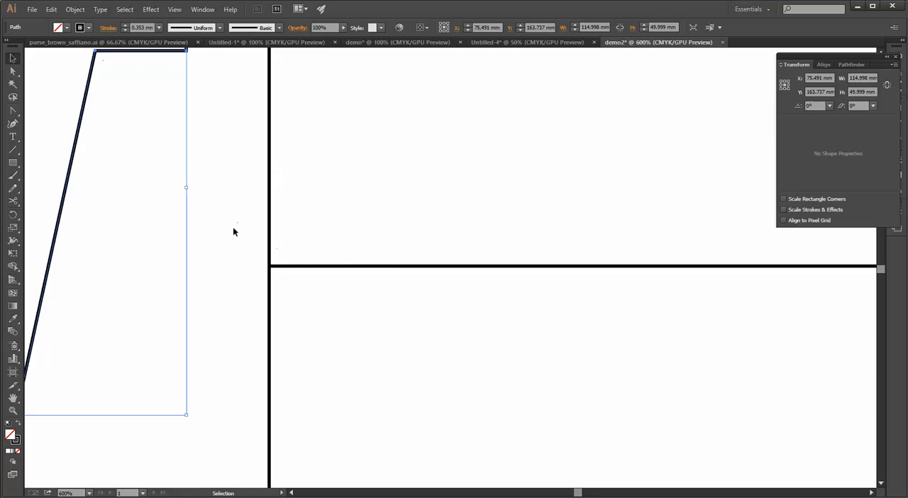
Group all paths of the tapered piece, test-move the group, and undo the test move
{"action": "key", "text": "ctrl+1"}
{"action": "left_click_drag", "start_coordinate": [35, 167], "coordinate": [231, 307]}
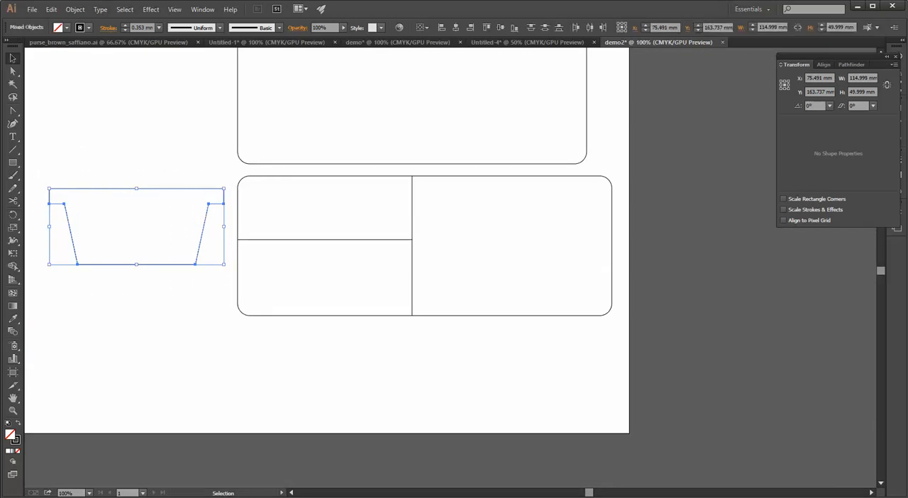
{"action": "left_click", "coordinate": [75, 9]}
{"action": "left_click", "coordinate": [104, 49]}
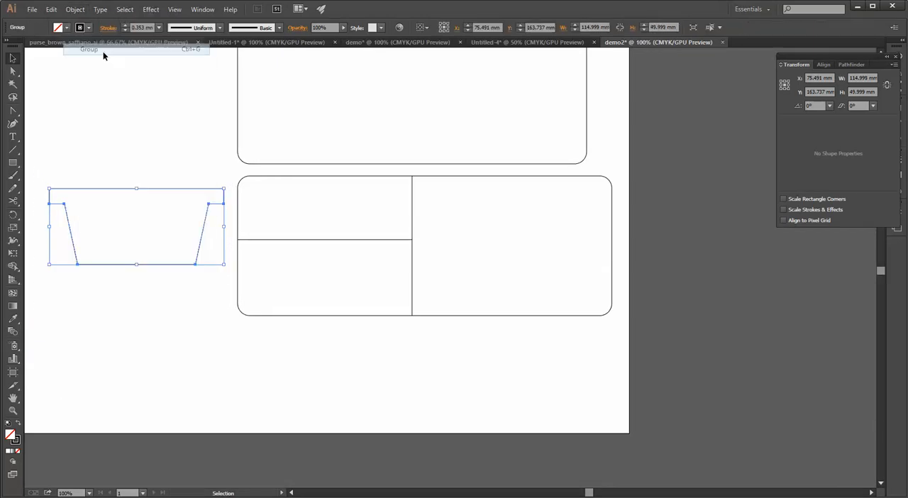
{"action": "left_click", "coordinate": [106, 170]}
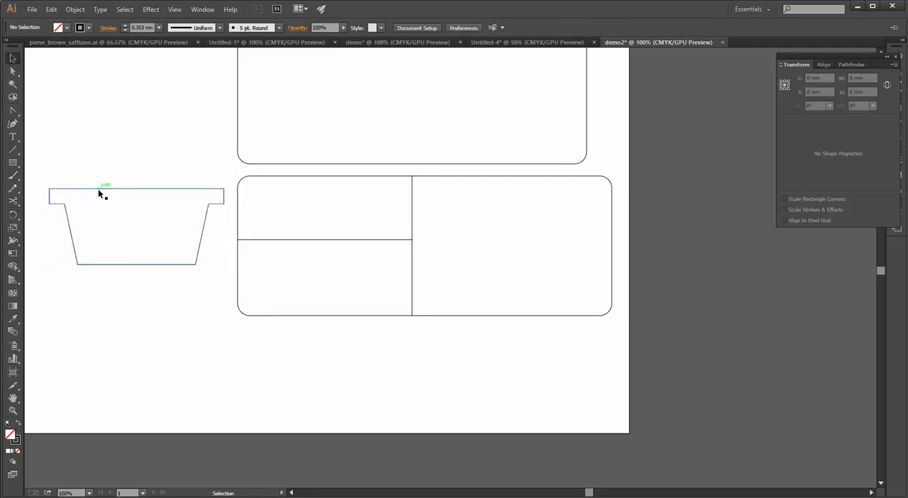
{"action": "left_click_drag", "start_coordinate": [99, 189], "coordinate": [114, 157]}
{"action": "key", "text": "ctrl+z"}
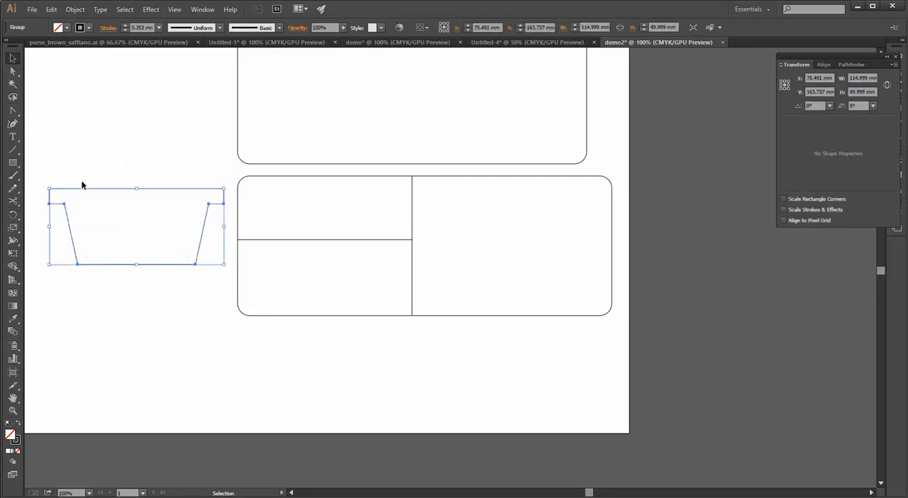
{"action": "left_click", "coordinate": [59, 181]}
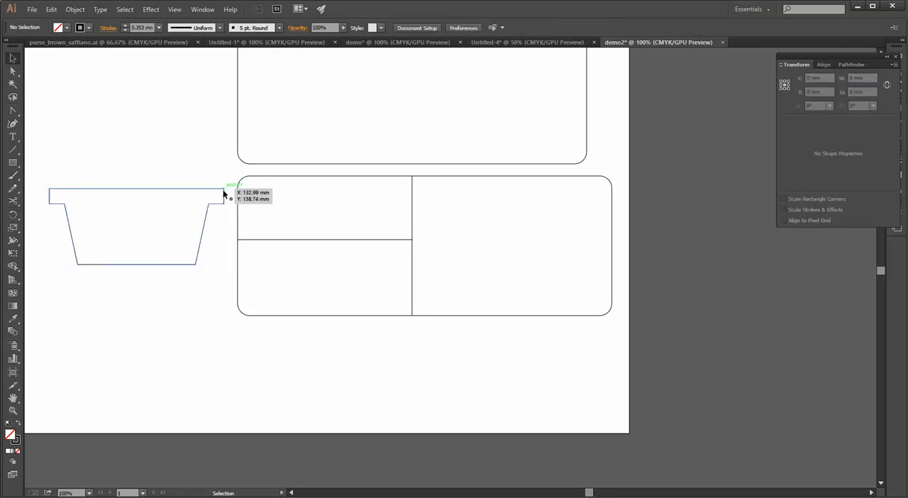
Move the grouped tapered piece onto the lower-left pocket of the bottom panel, with its top edge on the pocket's top edge
{"action": "left_click_drag", "start_coordinate": [224, 192], "coordinate": [413, 227]}
{"action": "scroll", "coordinate": [412, 228], "scroll_direction": "up", "scroll_amount": 5}
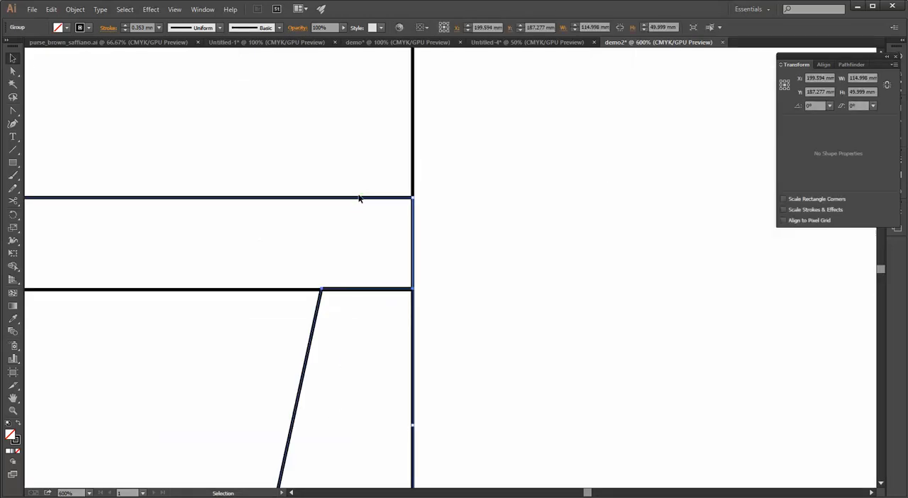
{"action": "left_click_drag", "start_coordinate": [360, 202], "coordinate": [364, 291]}
{"action": "scroll", "coordinate": [316, 305], "scroll_direction": "down", "scroll_amount": 3}
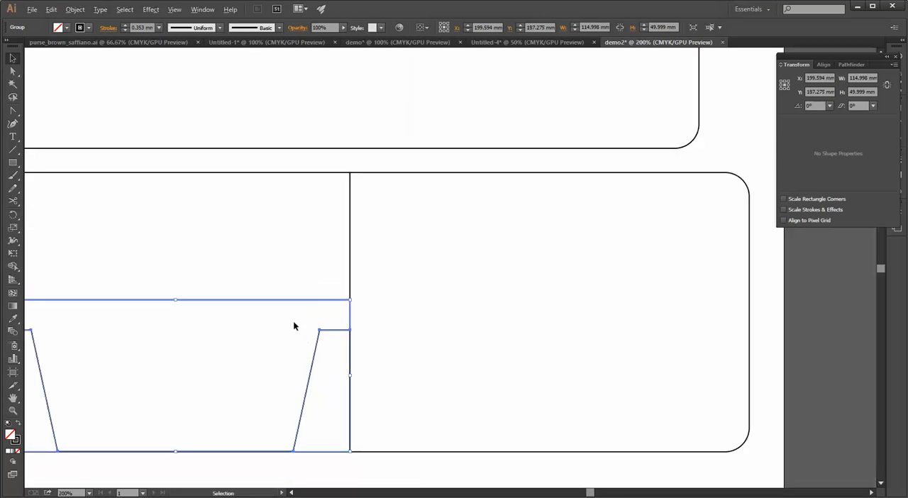
{"action": "left_click_drag", "start_coordinate": [249, 315], "coordinate": [443, 249]}
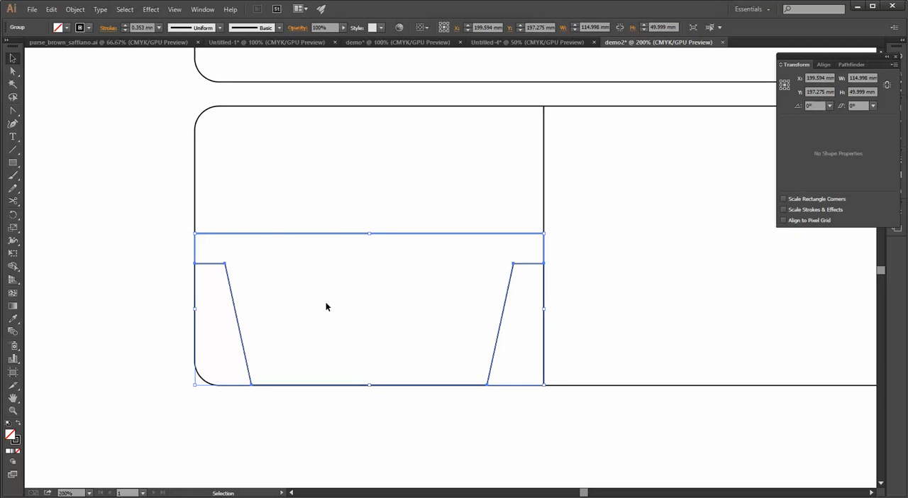
Nudge the tapered piece up until its shoulder edges line up with the lower pocket's top edge
{"action": "key", "text": "Up"}
{"action": "key", "text": "Up"}
{"action": "key", "text": "Up"}
{"action": "key", "text": "Up"}
{"action": "key", "text": "Up"}
{"action": "key", "text": "Up"}
{"action": "key", "text": "Up"}
{"action": "key", "text": "Up"}
{"action": "key", "text": "Up"}
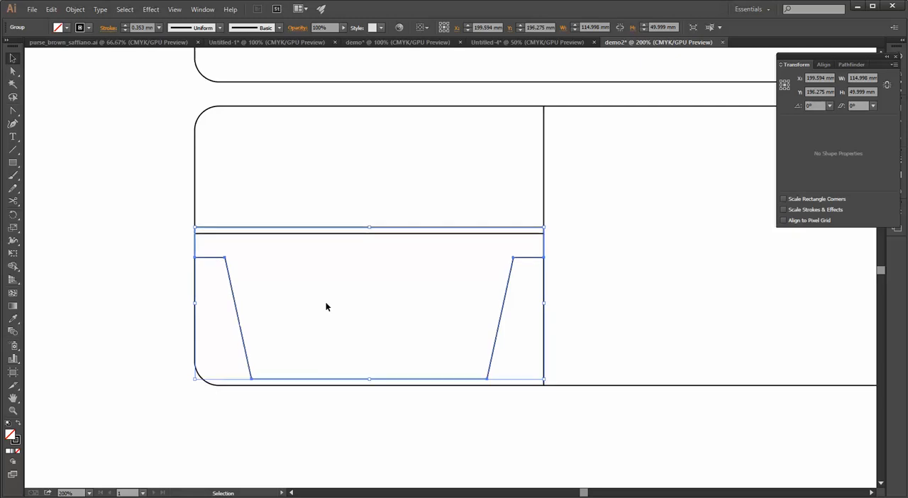
{"action": "key", "text": "Up"}
{"action": "key", "text": "Up"}
{"action": "key", "text": "Up"}
{"action": "key", "text": "Up"}
{"action": "key", "text": "Up"}
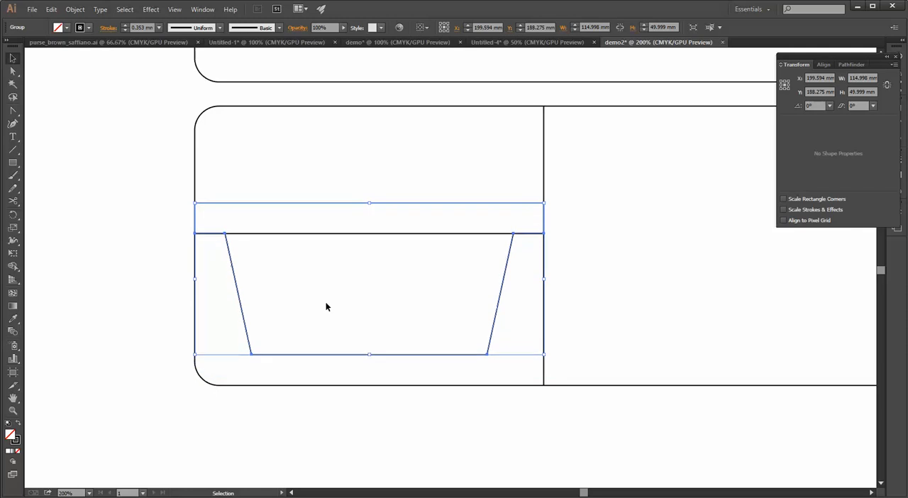
{"action": "left_click", "coordinate": [128, 272]}
Apply the default white fill and black stroke to the bottom panel and all its pocket pieces
{"action": "scroll", "coordinate": [165, 245], "scroll_direction": "down", "scroll_amount": 2}
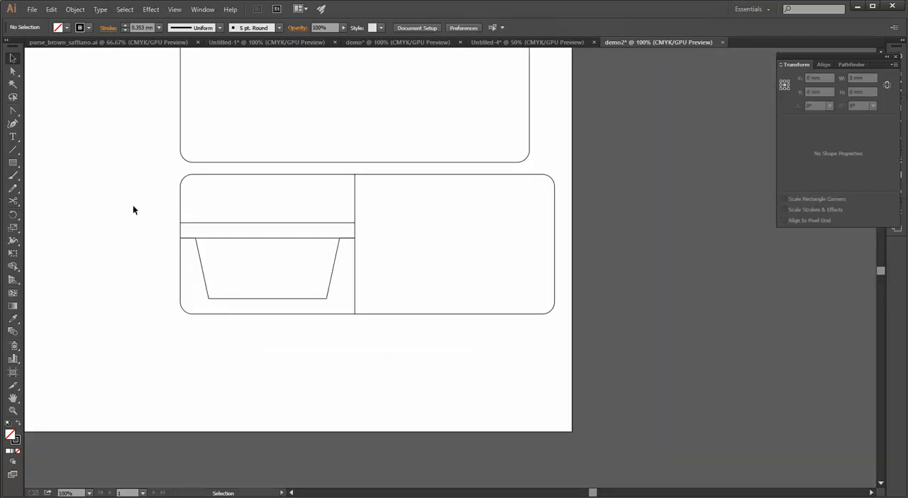
{"action": "left_click_drag", "start_coordinate": [133, 206], "coordinate": [420, 403]}
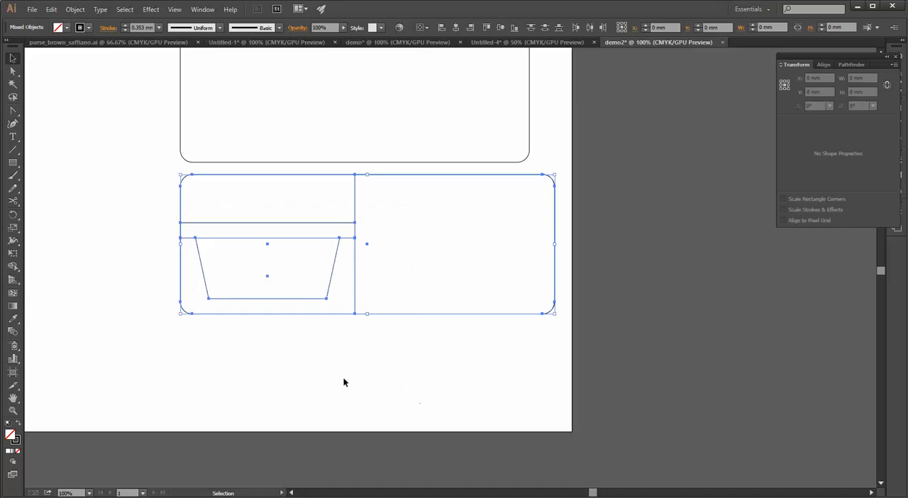
{"action": "left_click", "coordinate": [8, 424]}
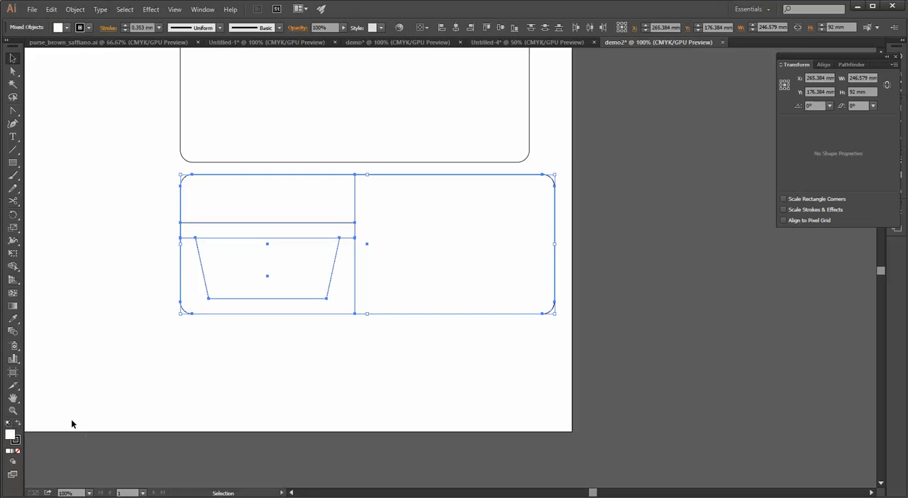
{"action": "left_click", "coordinate": [162, 369]}
Bring the 115 by 50 mm lower pocket rectangle to the front of the stacking order
{"action": "left_click", "coordinate": [179, 312]}
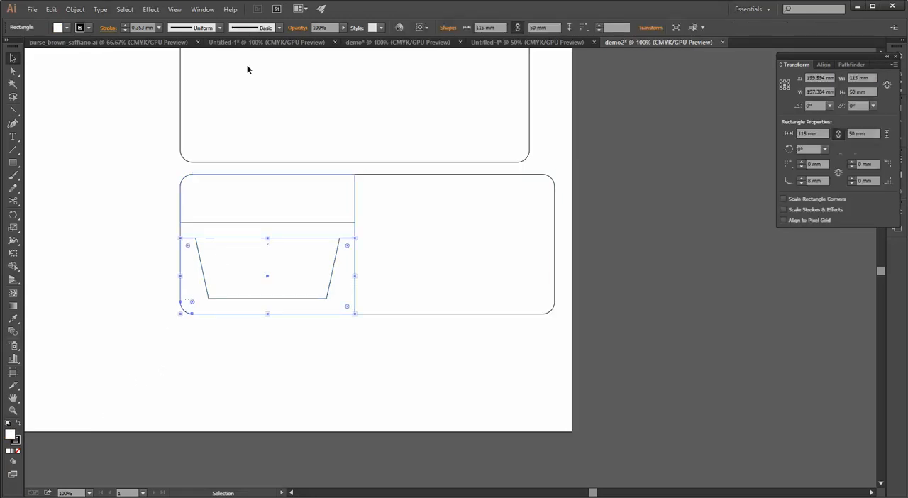
{"action": "left_click", "coordinate": [71, 9]}
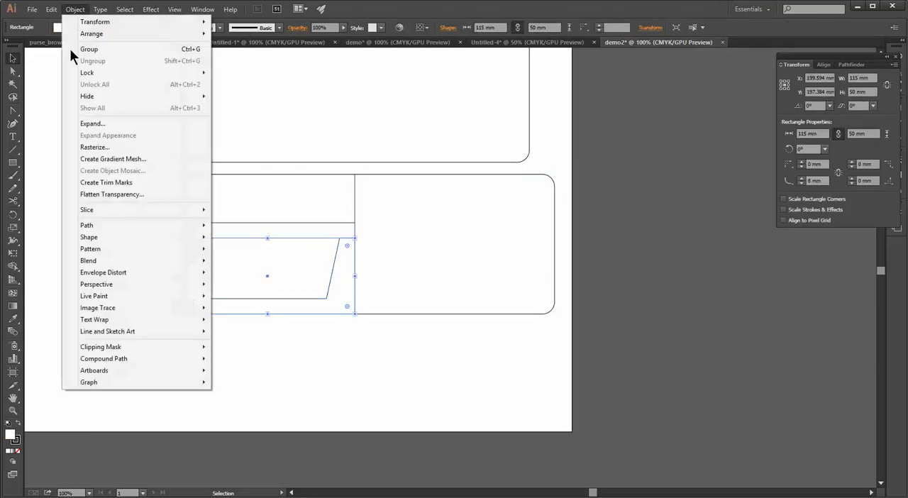
{"action": "mouse_move", "coordinate": [182, 34]}
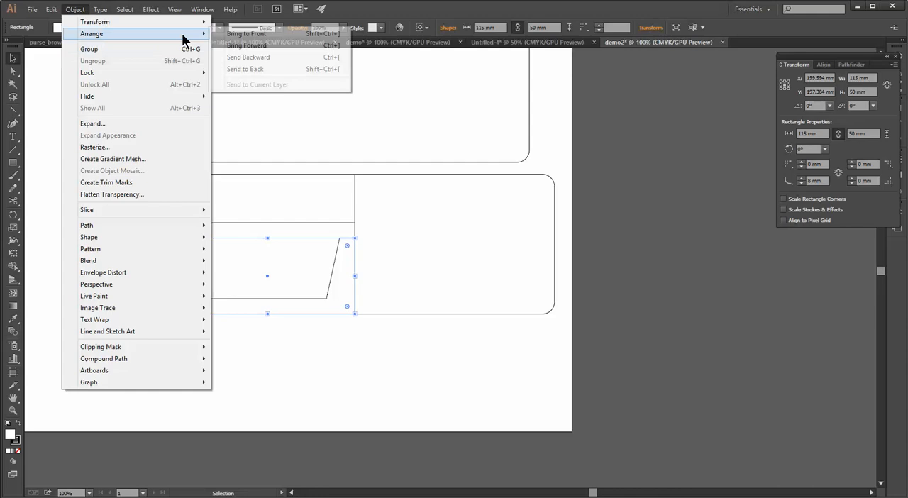
{"action": "left_click", "coordinate": [254, 36]}
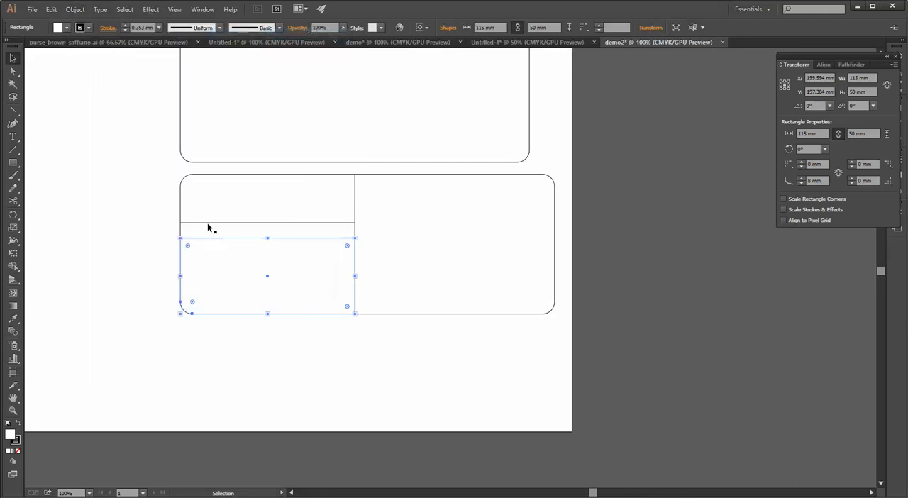
{"action": "left_click", "coordinate": [108, 248]}
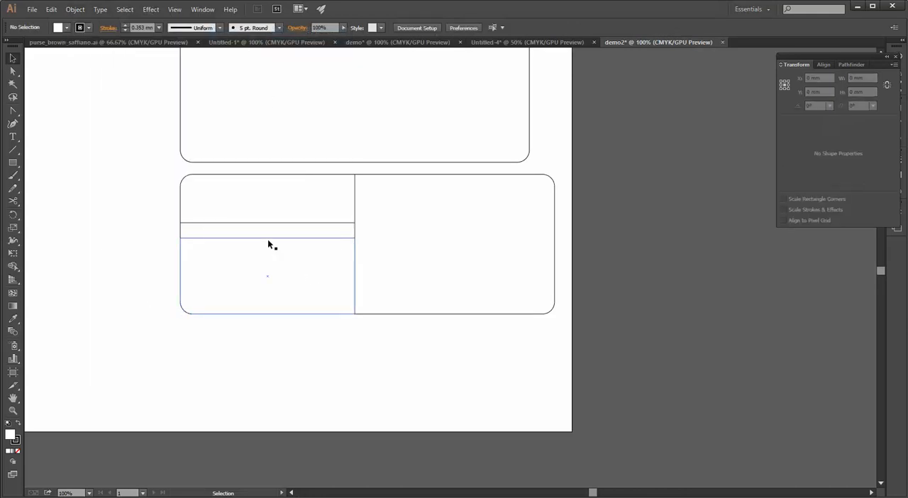
Set the fill of the bottom panel and all its pocket pieces to None
{"action": "left_click_drag", "start_coordinate": [145, 173], "coordinate": [409, 366]}
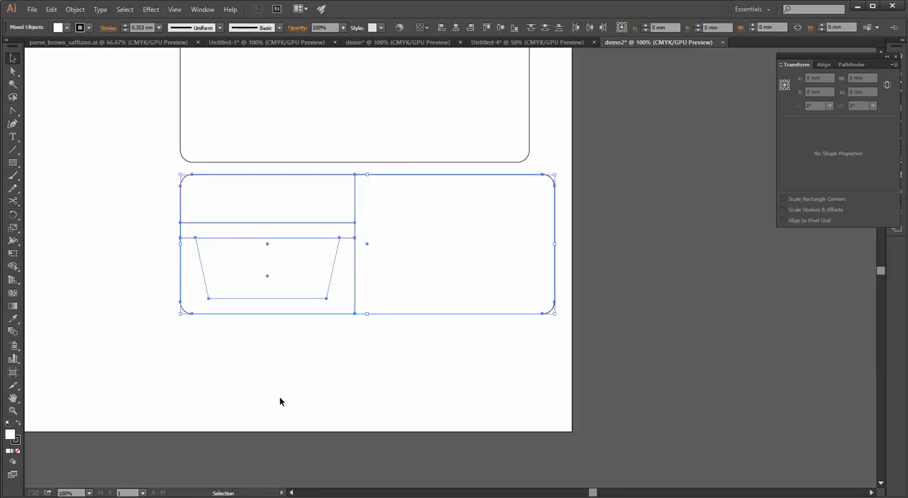
{"action": "left_click", "coordinate": [19, 451]}
{"action": "scroll", "coordinate": [114, 385], "scroll_direction": "down", "scroll_amount": 1}
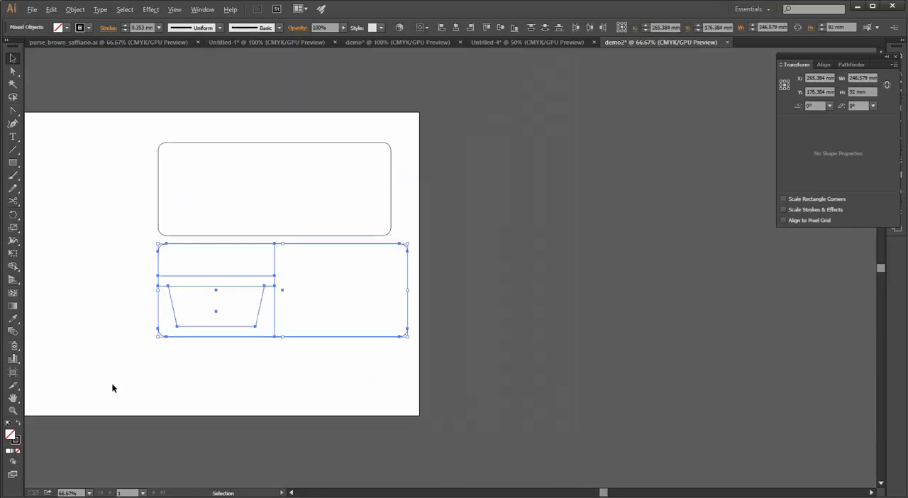
{"action": "left_click_drag", "start_coordinate": [135, 381], "coordinate": [222, 379]}
{"action": "left_click", "coordinate": [192, 362]}
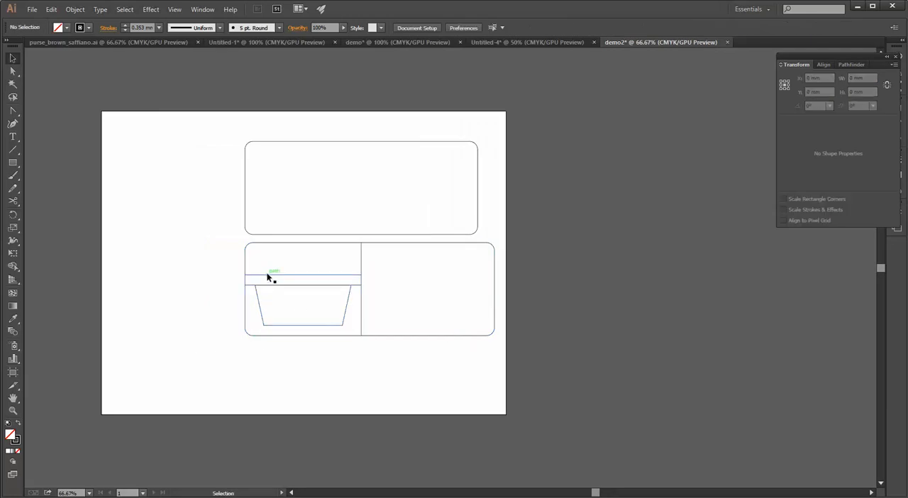
Duplicate the tapered pocket piece and bring the copy over the original near the bottom panel's left edge
{"action": "left_click", "coordinate": [269, 277]}
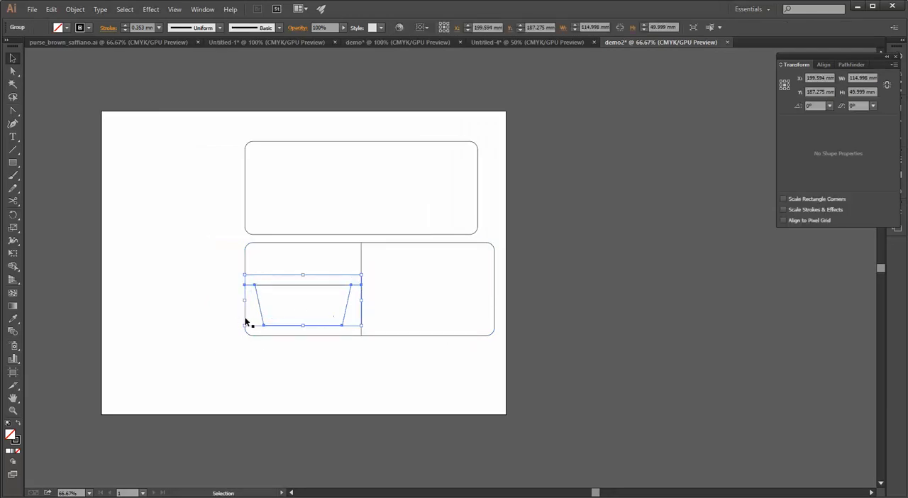
{"action": "key", "text": "ctrl+c"}
{"action": "key", "text": "ctrl+v"}
{"action": "scroll", "coordinate": [263, 313], "scroll_direction": "up", "scroll_amount": 3}
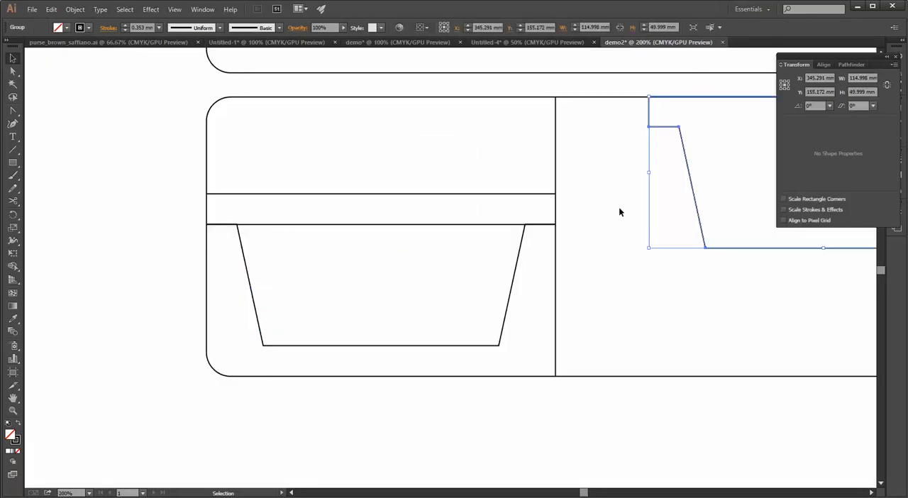
{"action": "left_click", "coordinate": [638, 195]}
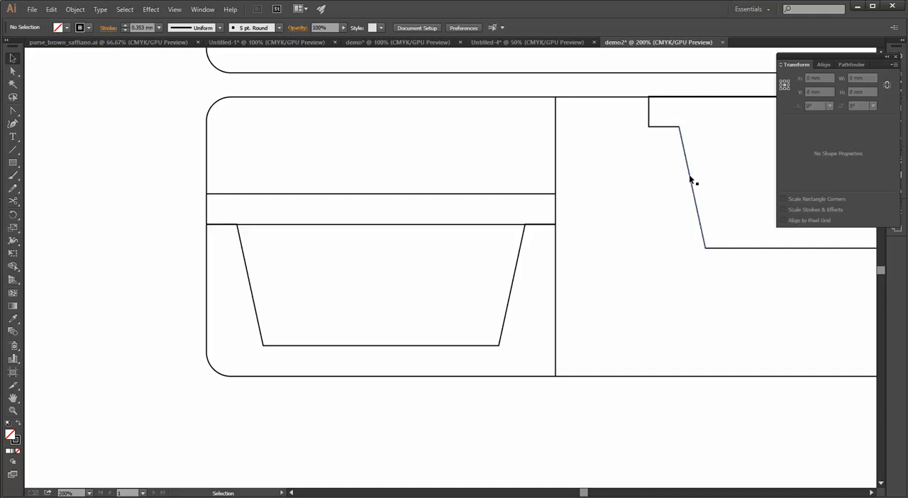
{"action": "left_click_drag", "start_coordinate": [691, 176], "coordinate": [187, 202]}
{"action": "scroll", "coordinate": [188, 201], "scroll_direction": "up", "scroll_amount": 3}
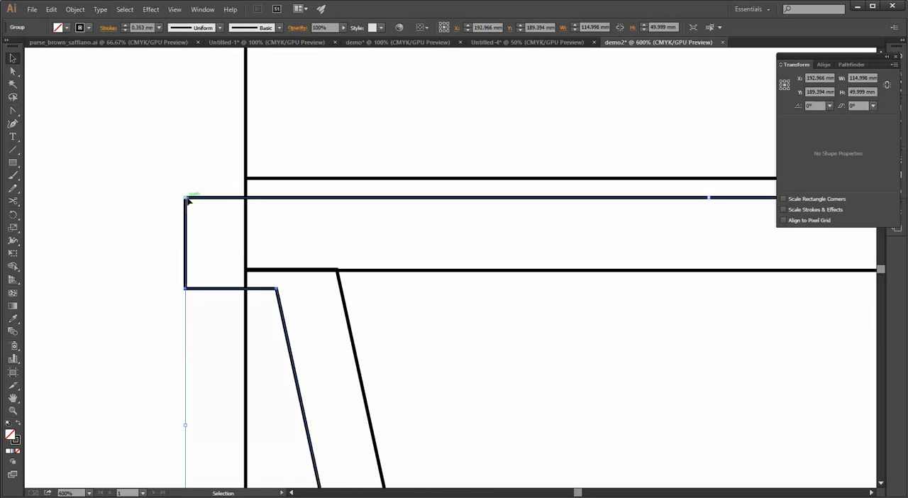
Try to snap the copied tapered piece's upper-left corner onto the original's corner, and undo the move
{"action": "left_click_drag", "start_coordinate": [186, 201], "coordinate": [248, 183]}
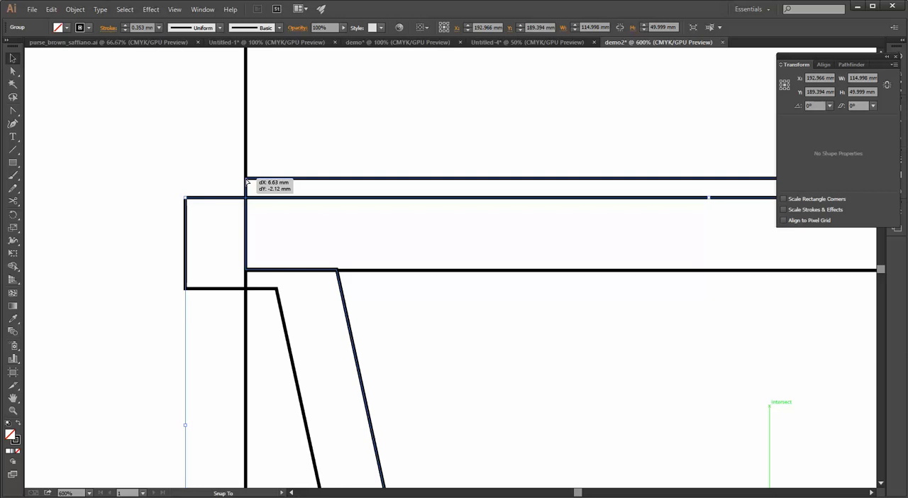
{"action": "left_click_drag", "start_coordinate": [249, 182], "coordinate": [280, 291]}
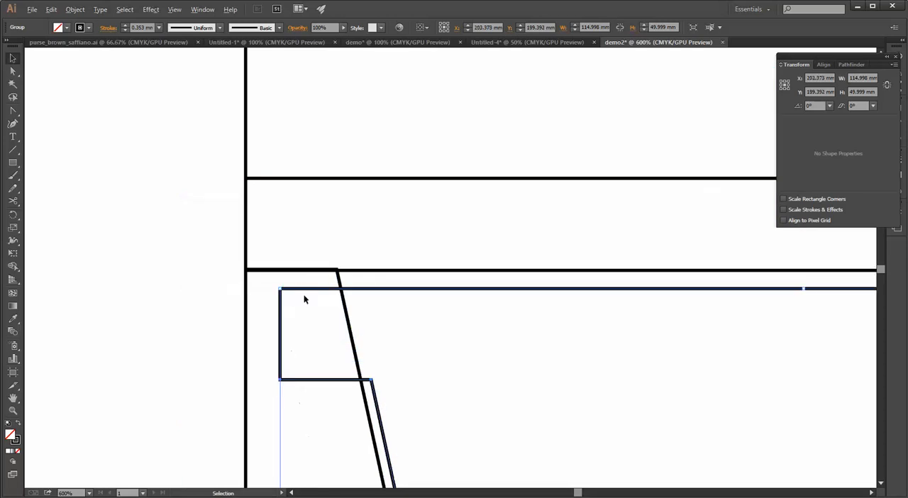
{"action": "scroll", "coordinate": [305, 298], "scroll_direction": "down", "scroll_amount": 4}
{"action": "key", "text": "ctrl+z"}
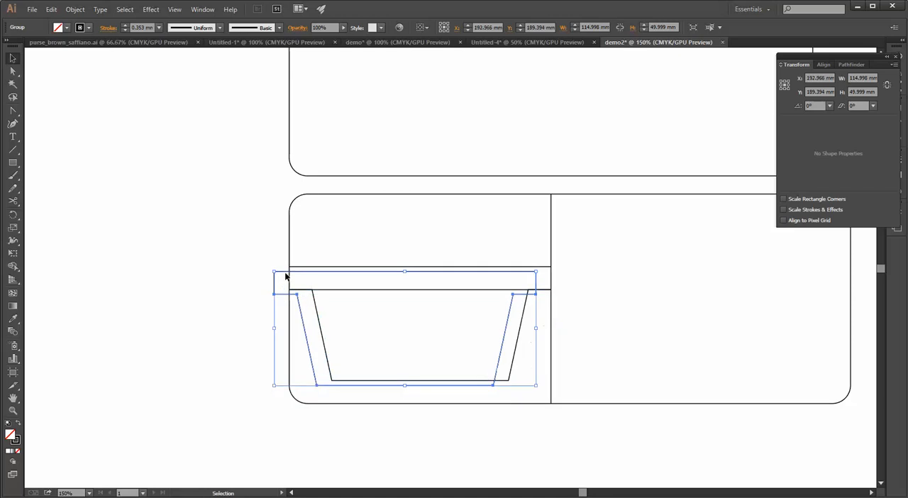
Move the copied tapered piece so its upper-left corner snaps exactly onto the original's upper-left corner
{"action": "left_click", "coordinate": [258, 275]}
{"action": "left_click_drag", "start_coordinate": [271, 275], "coordinate": [294, 267]}
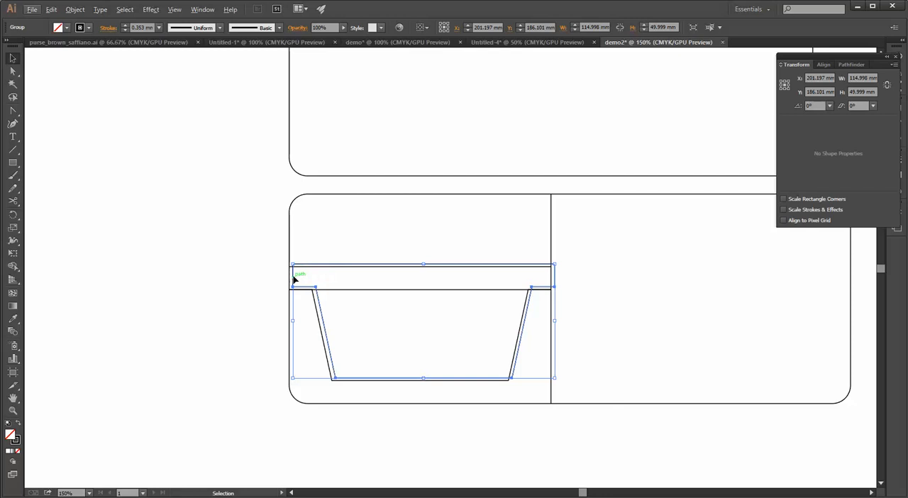
{"action": "scroll", "coordinate": [307, 269], "scroll_direction": "down", "scroll_amount": 5}
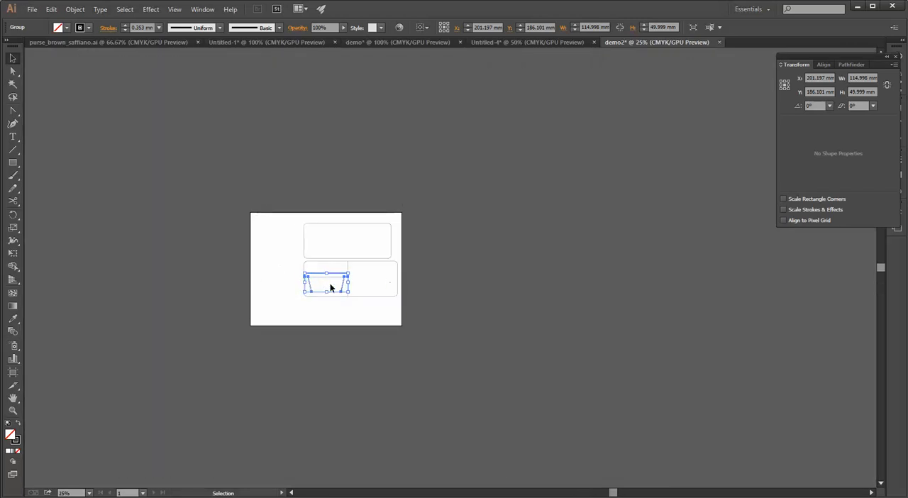
{"action": "scroll", "coordinate": [327, 284], "scroll_direction": "up", "scroll_amount": 8}
{"action": "scroll", "coordinate": [256, 236], "scroll_direction": "up", "scroll_amount": 2}
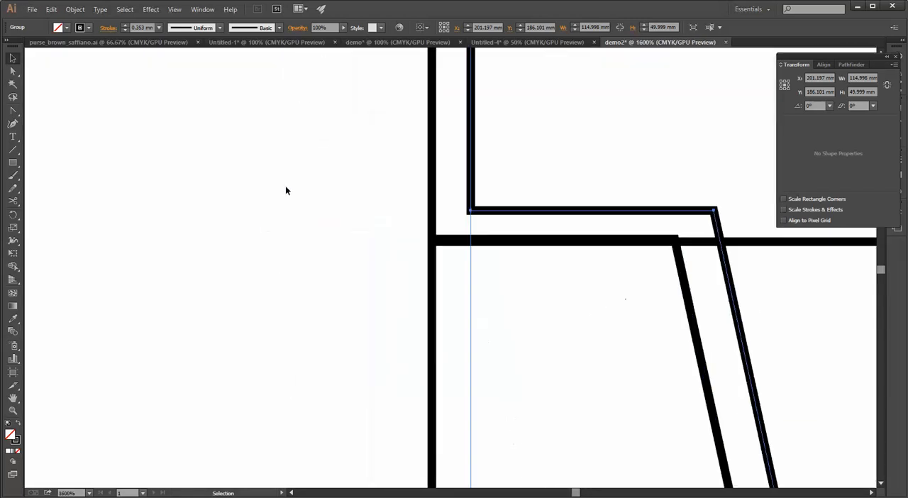
{"action": "left_click", "coordinate": [308, 129]}
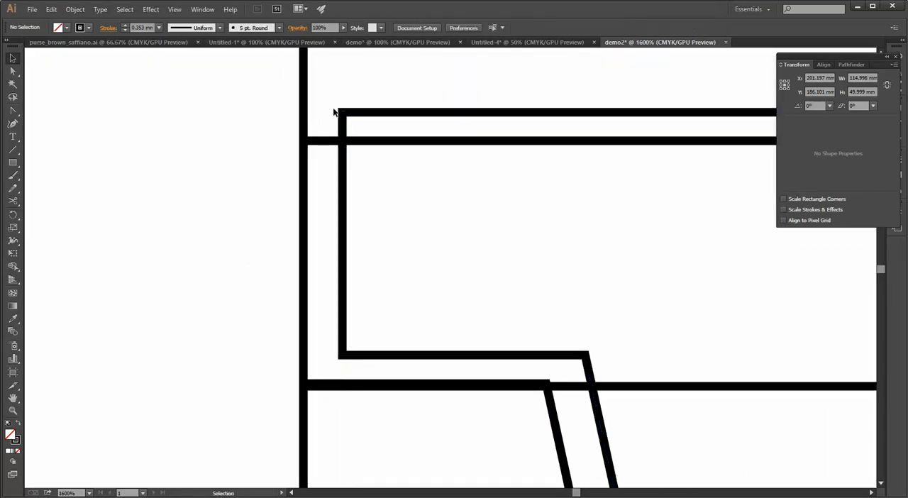
{"action": "left_click_drag", "start_coordinate": [343, 112], "coordinate": [305, 141]}
{"action": "scroll", "coordinate": [293, 218], "scroll_direction": "down", "scroll_amount": 6}
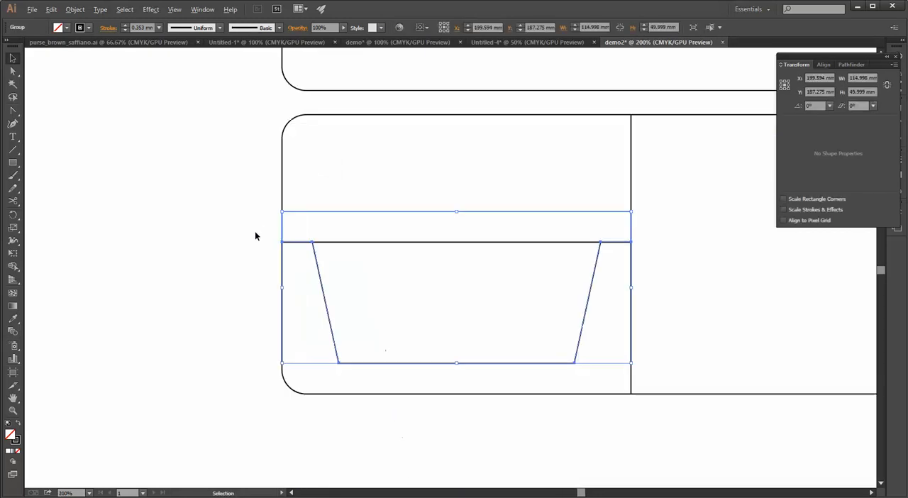
Paste a copy of the tapered piece in front and nudge it up 9 mm, aligning its shoulders with the original's top edge
{"action": "key", "text": "ctrl+c"}
{"action": "key", "text": "ctrl+f"}
{"action": "key", "text": "Up"}
{"action": "key", "text": "Up"}
{"action": "key", "text": "Up"}
{"action": "key", "text": "Up"}
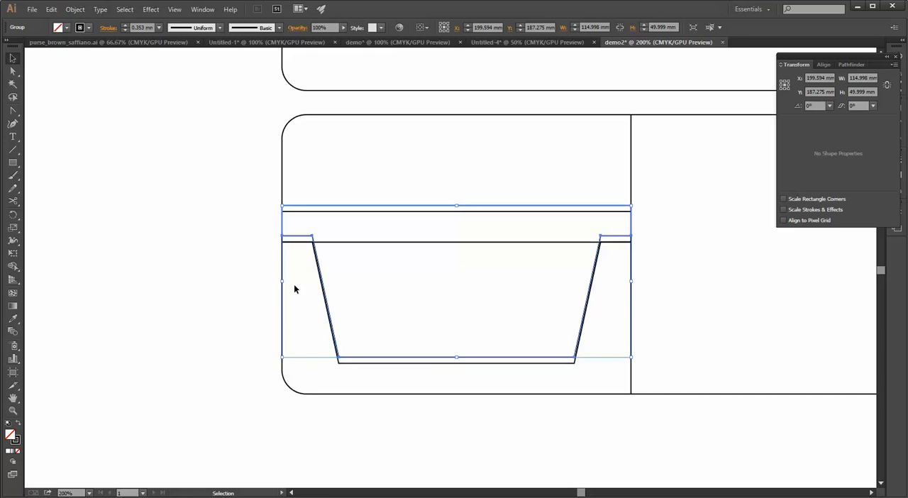
{"action": "key", "text": "Up"}
{"action": "key", "text": "Up"}
{"action": "key", "text": "Up"}
{"action": "key", "text": "Up"}
{"action": "key", "text": "Up"}
{"action": "key", "text": "Up"}
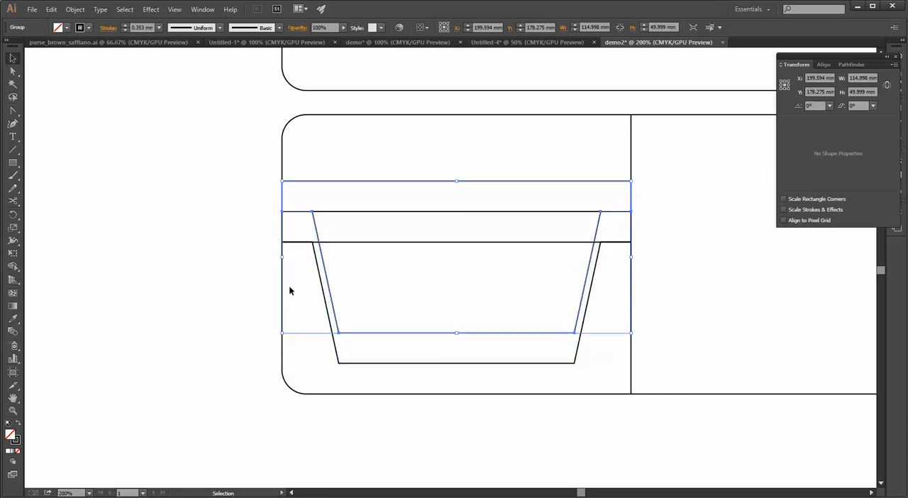
Duplicate the 115 by 92 mm left panel together with all its pocket pieces, leaving out the wide bottom panel
{"action": "scroll", "coordinate": [217, 209], "scroll_direction": "down", "scroll_amount": 2}
{"action": "left_click", "coordinate": [171, 246]}
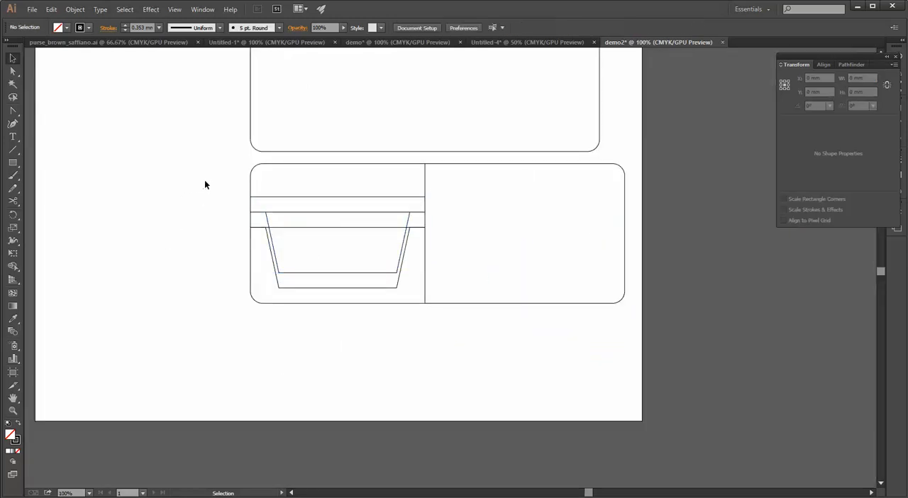
{"action": "left_click_drag", "start_coordinate": [215, 172], "coordinate": [382, 328]}
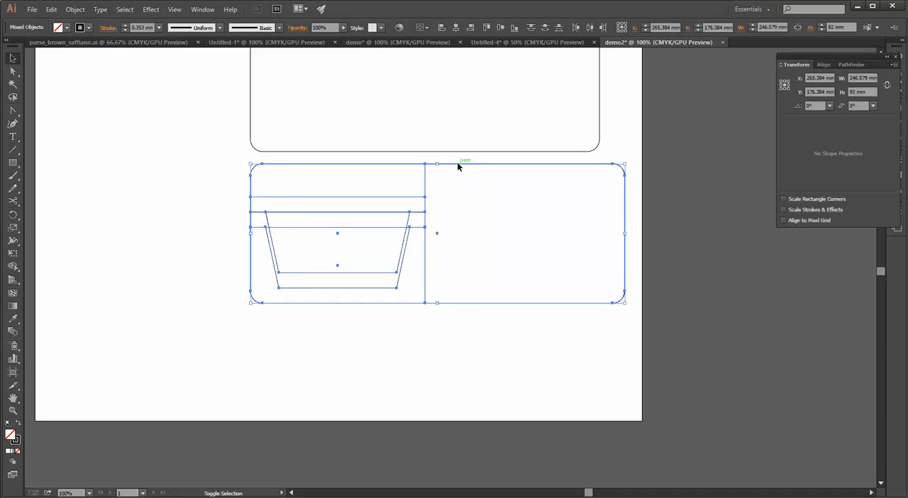
{"action": "left_click", "coordinate": [458, 164], "text": "shift"}
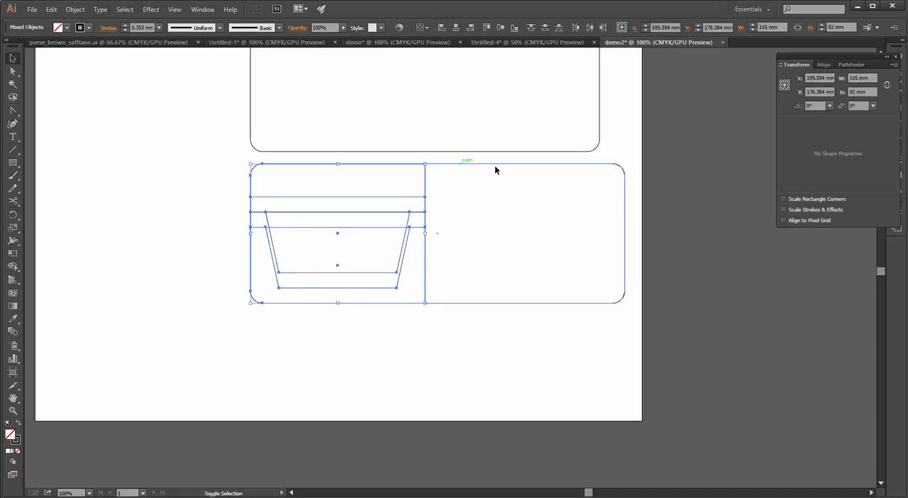
{"action": "key", "text": "a"}
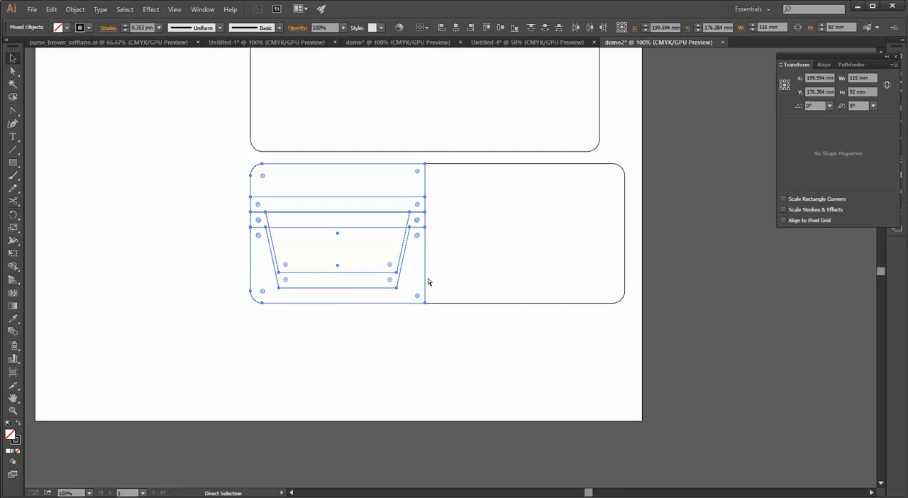
{"action": "key", "text": "ctrl+c"}
{"action": "key", "text": "ctrl+v"}
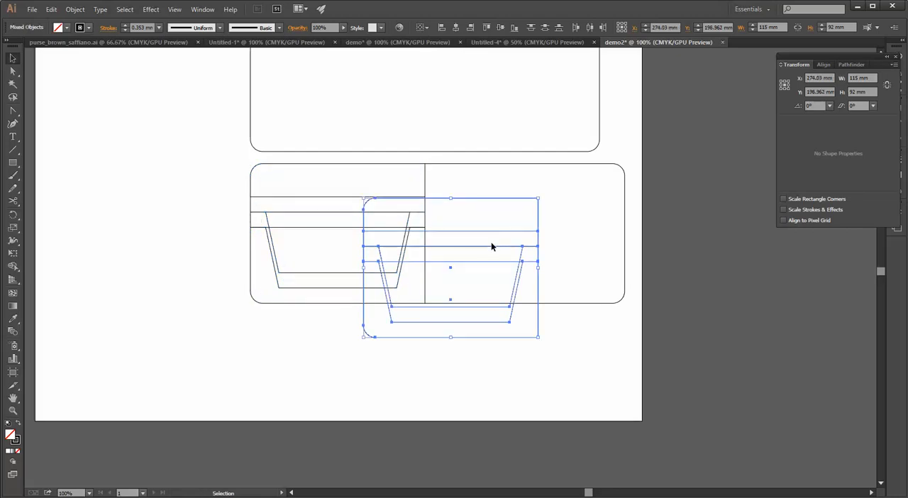
Reflect the duplicated panel and pockets across the vertical axis and place them at the bottom panel's right end
{"action": "right_click", "coordinate": [487, 250]}
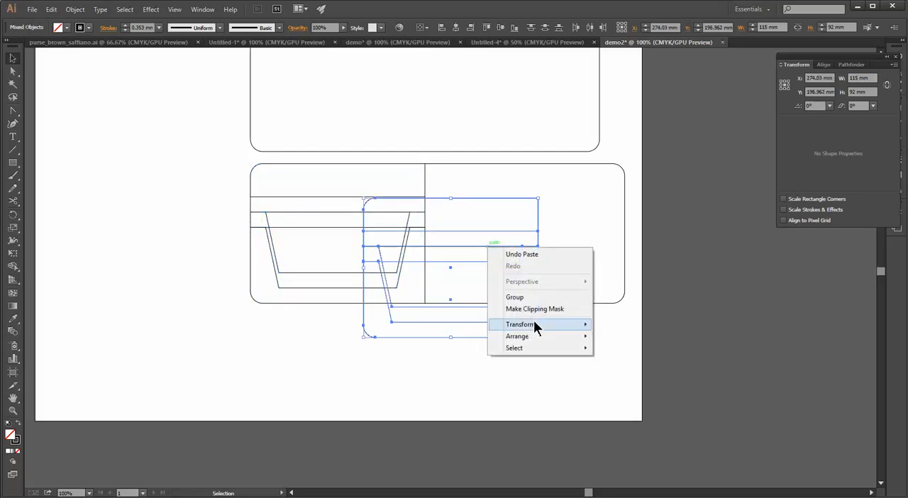
{"action": "mouse_move", "coordinate": [536, 324]}
{"action": "left_click", "coordinate": [622, 365]}
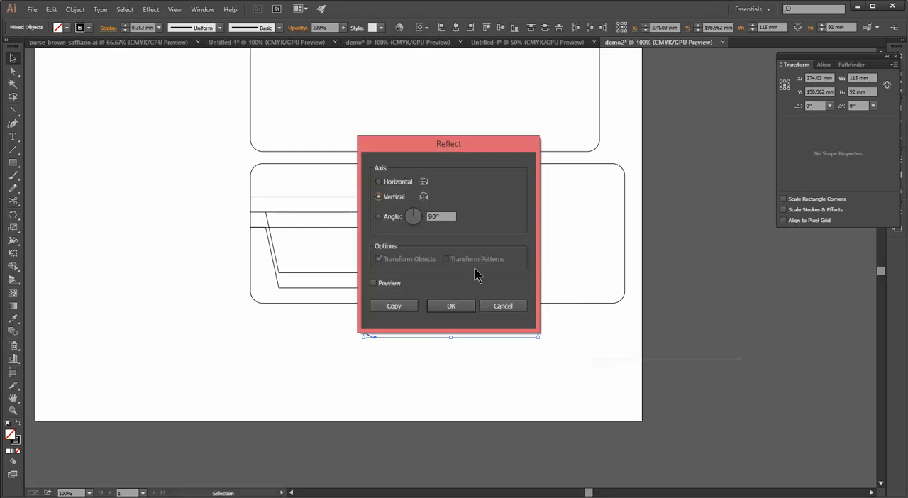
{"action": "left_click", "coordinate": [452, 309]}
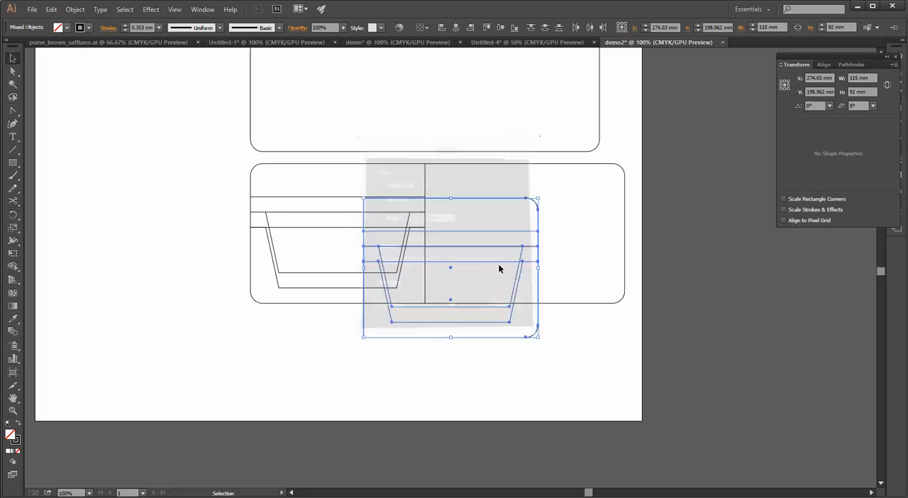
{"action": "left_click_drag", "start_coordinate": [473, 203], "coordinate": [558, 166]}
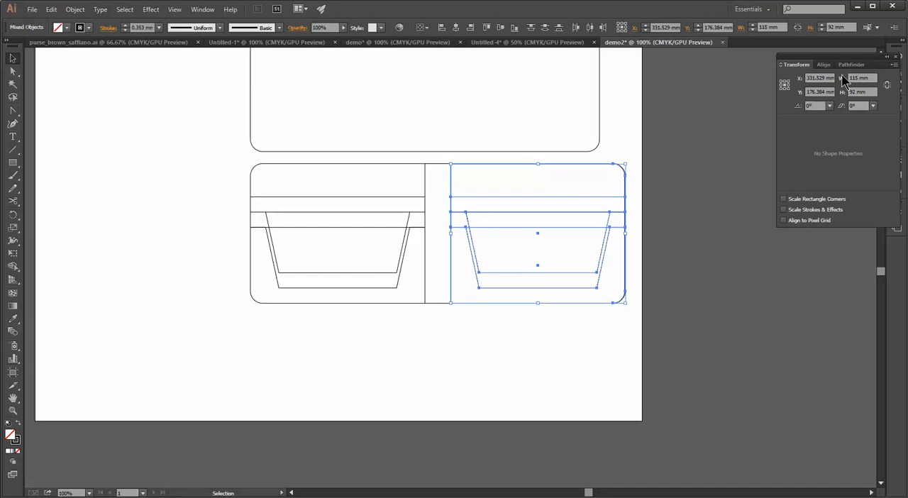
Try moving the mirrored panel and pockets below the bottom panel, and undo the move
{"action": "left_click", "coordinate": [824, 65]}
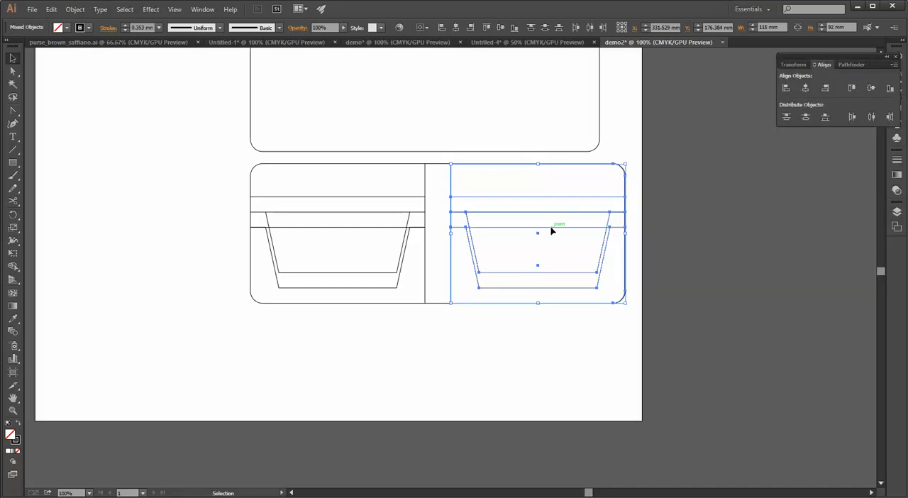
{"action": "left_click_drag", "start_coordinate": [557, 216], "coordinate": [304, 363]}
{"action": "left_click_drag", "start_coordinate": [416, 371], "coordinate": [441, 309]}
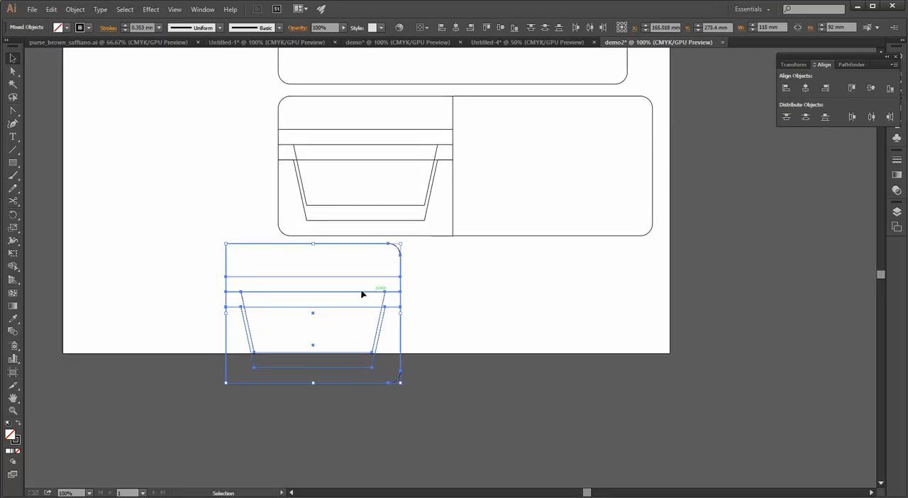
{"action": "key", "text": "ctrl+z"}
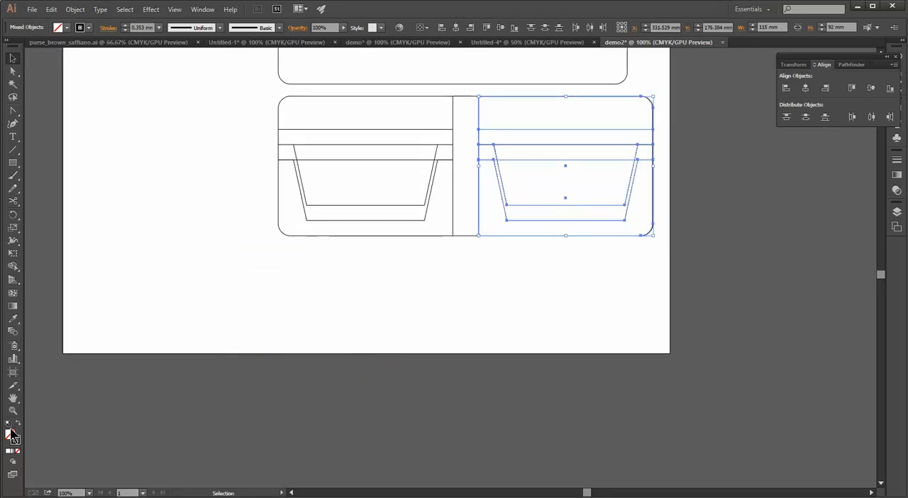
Apply the default white fill and black stroke to the mirrored pocket set, and select the bottom panel with both pocket sets
{"action": "left_click", "coordinate": [8, 423]}
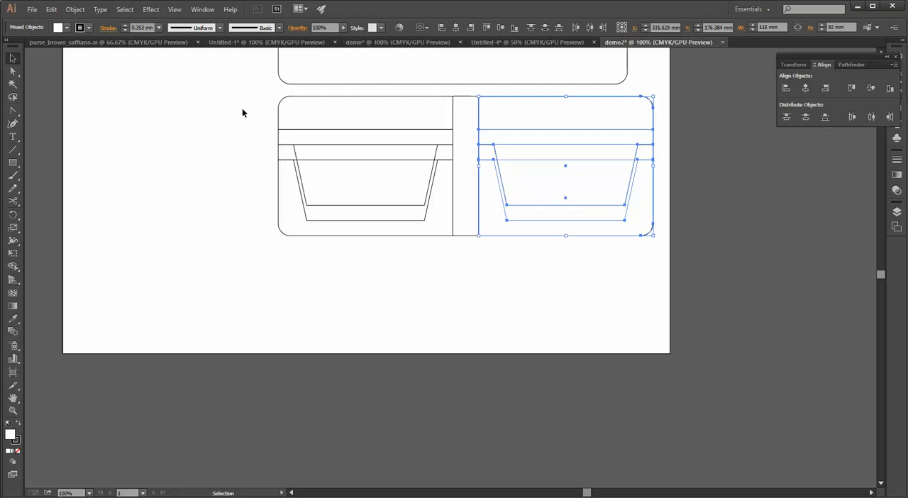
{"action": "left_click_drag", "start_coordinate": [265, 85], "coordinate": [693, 272]}
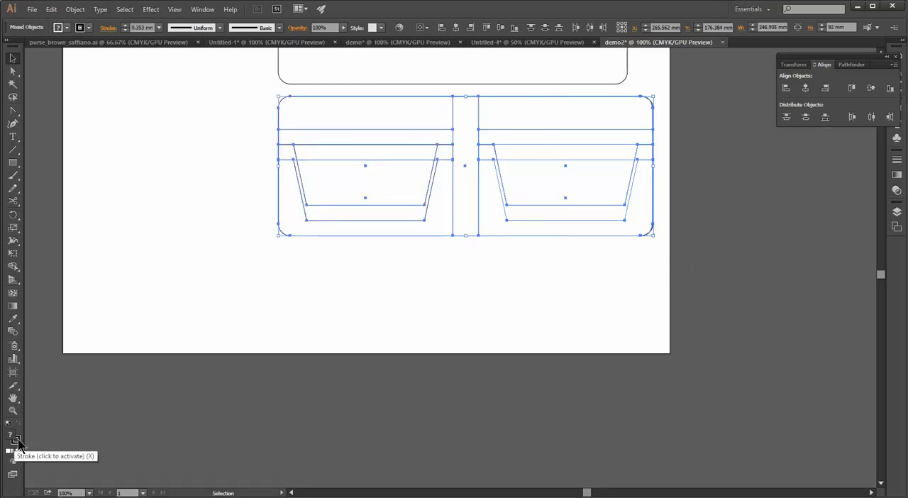
{"action": "left_click", "coordinate": [14, 439]}
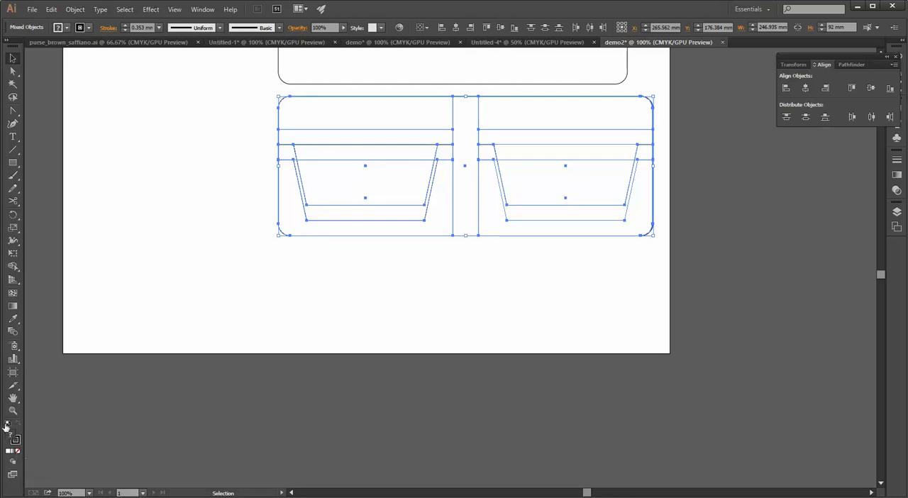
Apply the default white fill and black stroke to the wide bottom panel and both pocket sets
{"action": "left_click", "coordinate": [10, 426]}
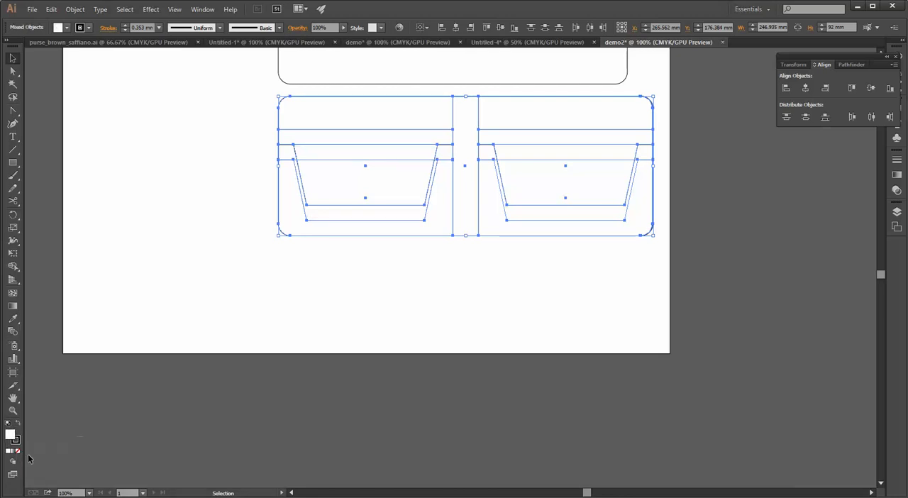
{"action": "left_click", "coordinate": [277, 307]}
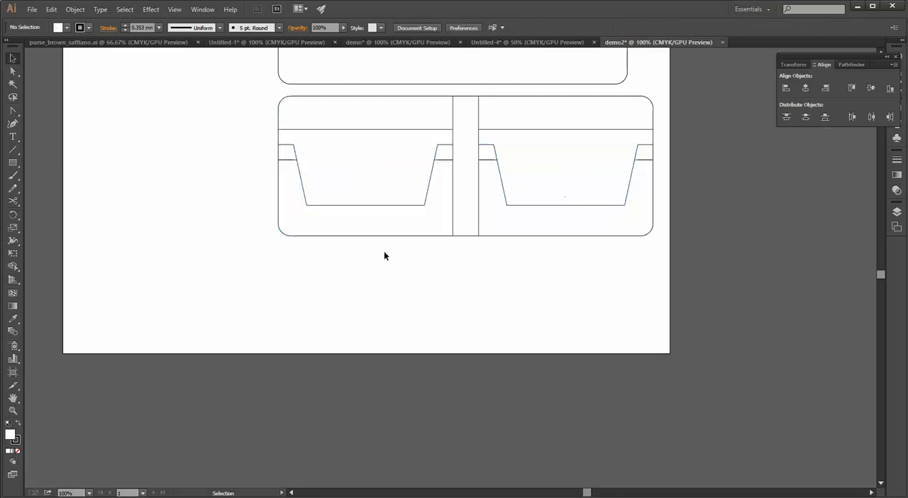
{"action": "left_click", "coordinate": [376, 129]}
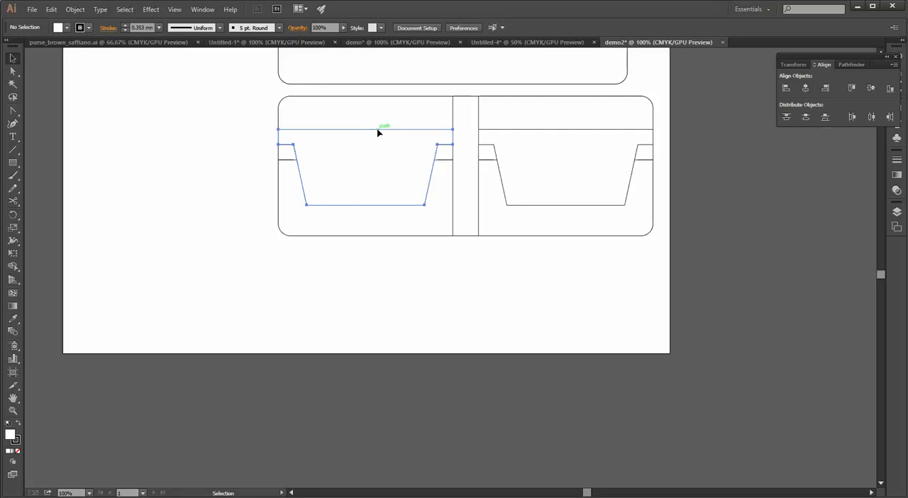
{"action": "left_click", "coordinate": [536, 132], "text": "shift"}
{"action": "left_click", "coordinate": [203, 208]}
Try sending the uppermost tapered pocket on both the left and right panels backward one level
{"action": "left_click", "coordinate": [306, 178]}
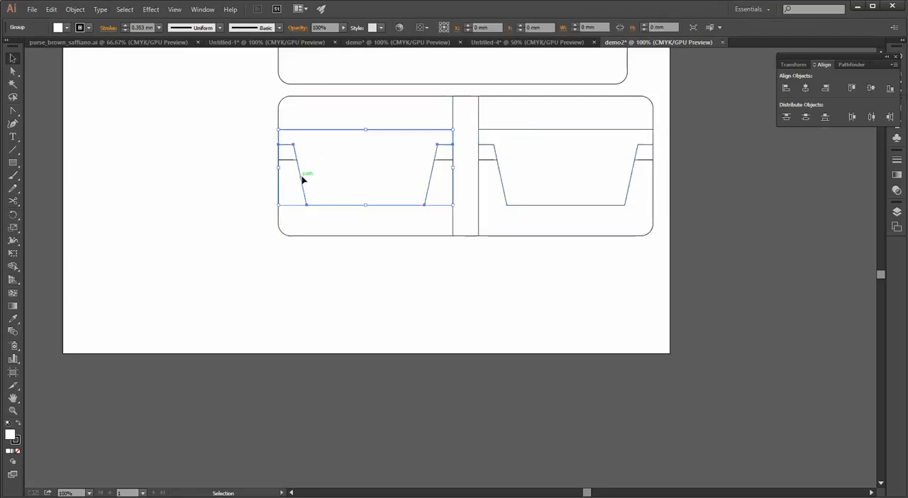
{"action": "left_click", "coordinate": [501, 178], "text": "shift"}
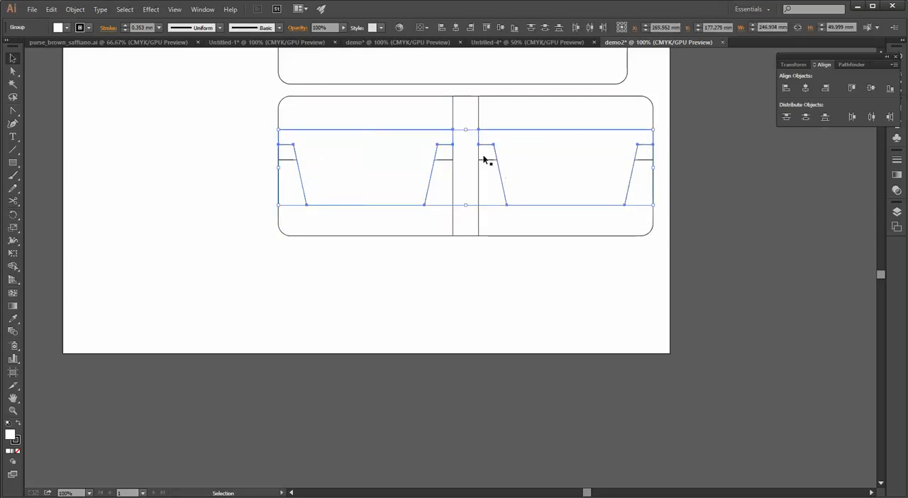
{"action": "left_click", "coordinate": [84, 10]}
{"action": "mouse_move", "coordinate": [104, 33]}
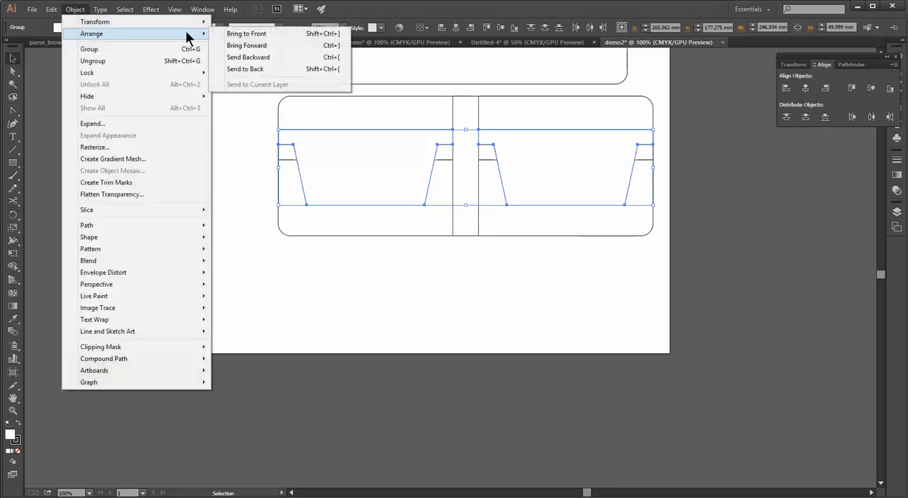
{"action": "left_click", "coordinate": [242, 57]}
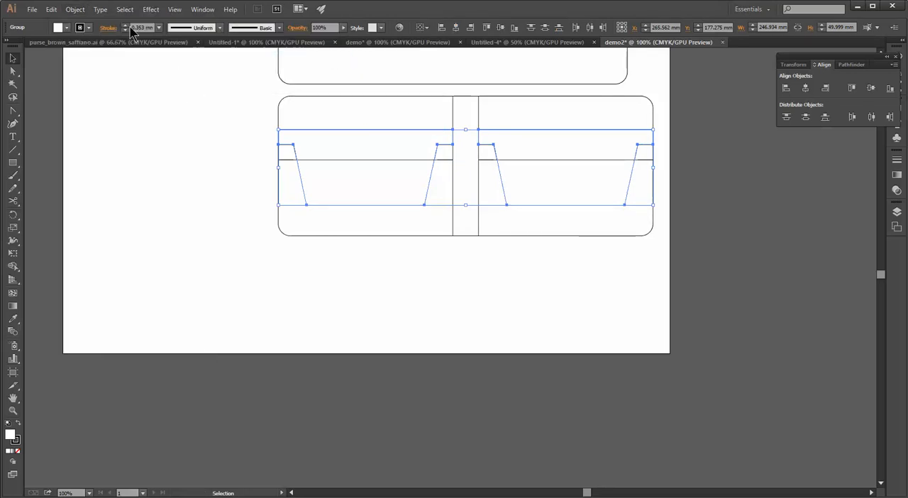
{"action": "left_click", "coordinate": [174, 162]}
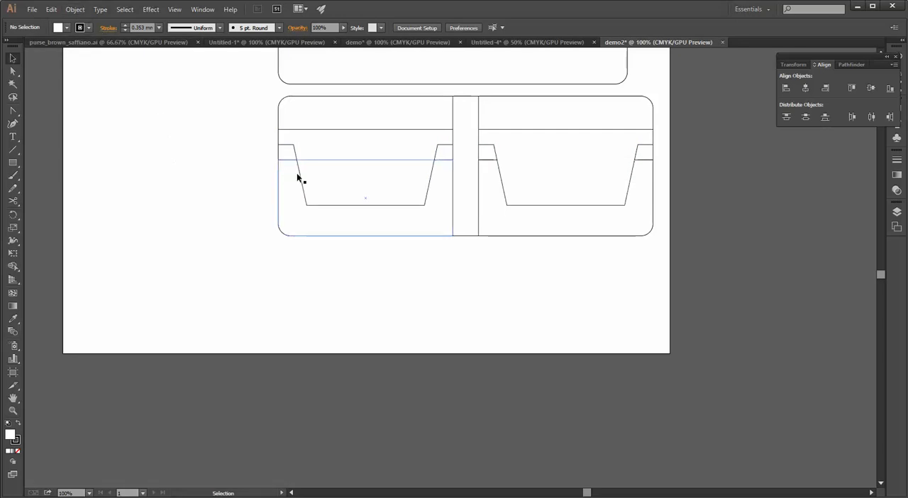
Send the uppermost tapered pockets on both the left and right panels backward two levels
{"action": "left_click", "coordinate": [300, 174]}
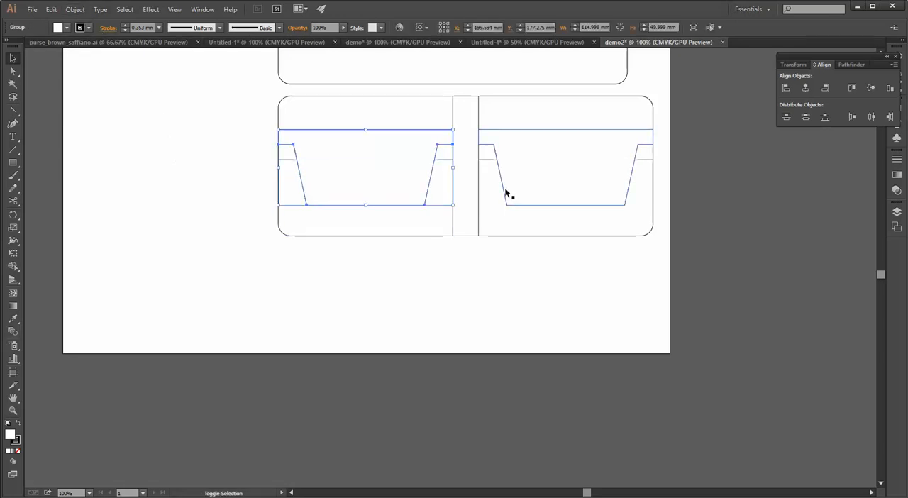
{"action": "left_click", "coordinate": [504, 189], "text": "shift"}
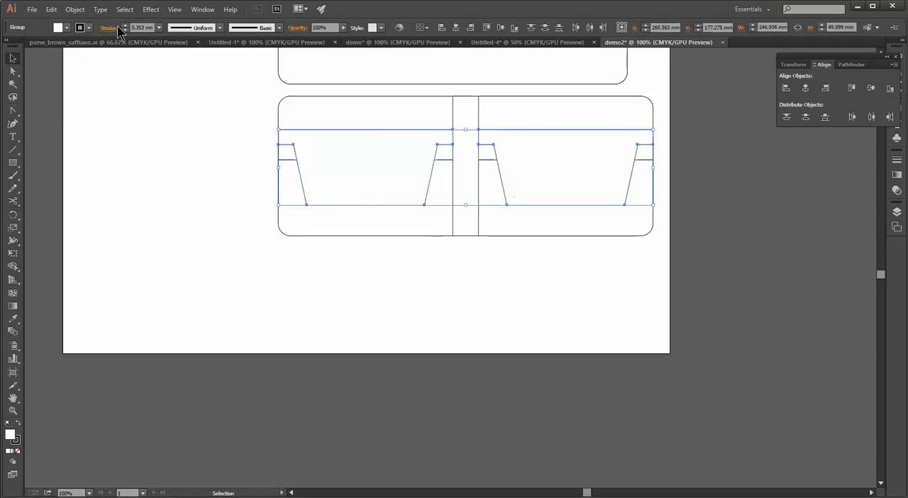
{"action": "left_click", "coordinate": [74, 9]}
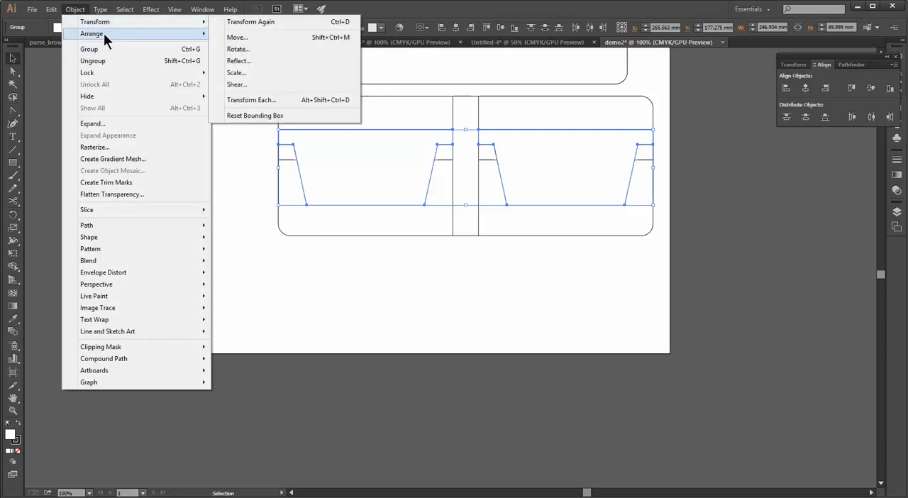
{"action": "mouse_move", "coordinate": [108, 34]}
{"action": "left_click", "coordinate": [246, 56]}
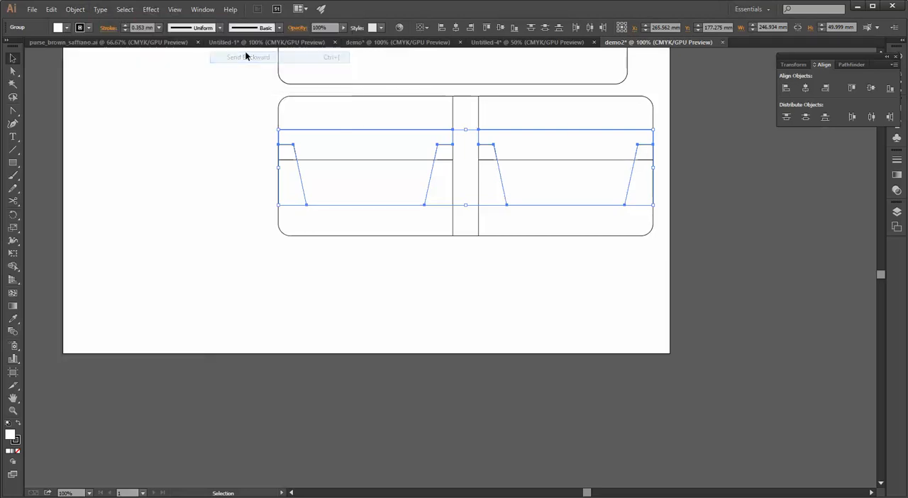
{"action": "left_click", "coordinate": [75, 9]}
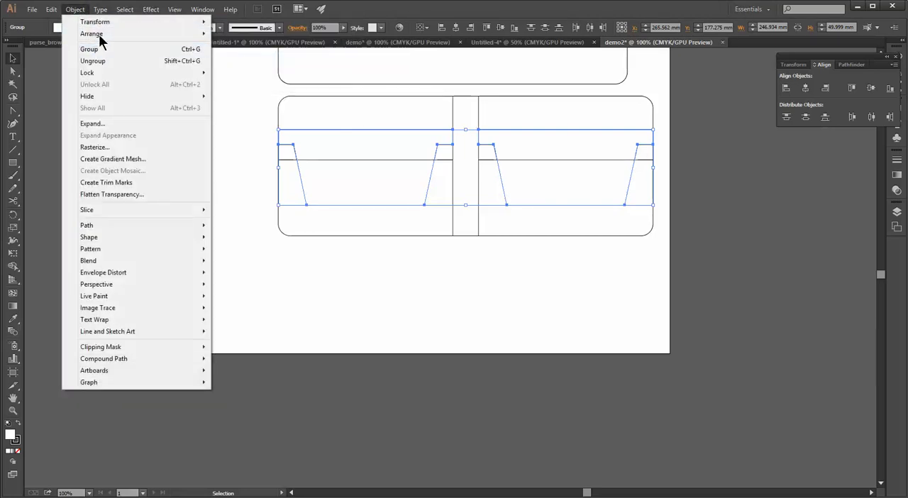
{"action": "mouse_move", "coordinate": [110, 34]}
{"action": "left_click", "coordinate": [241, 57]}
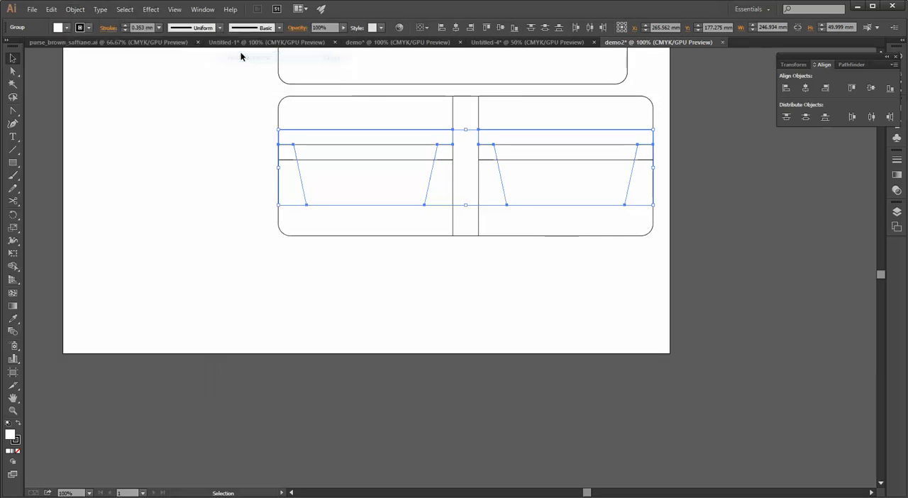
{"action": "left_click", "coordinate": [201, 125]}
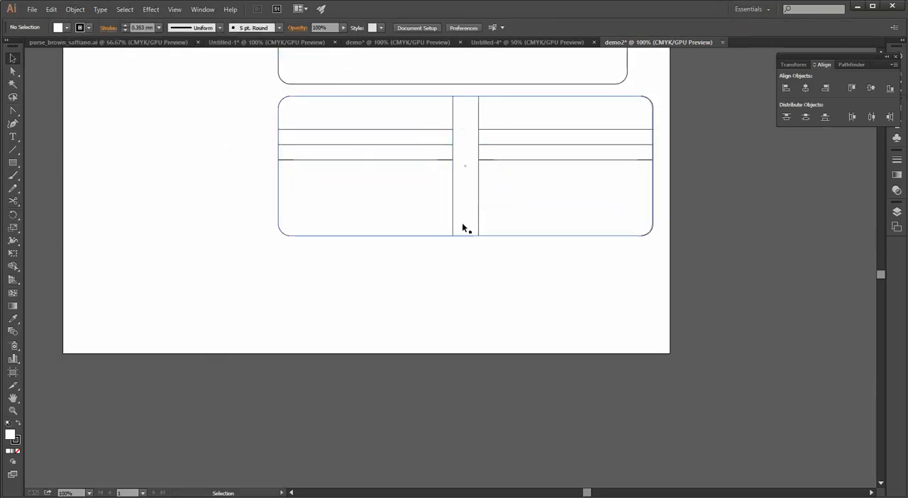
Move the left front pocket and one tapered pocket below the left panel, and delete the remaining left tapered pocket
{"action": "scroll", "coordinate": [462, 222], "scroll_direction": "down", "scroll_amount": 2, "text": "alt"}
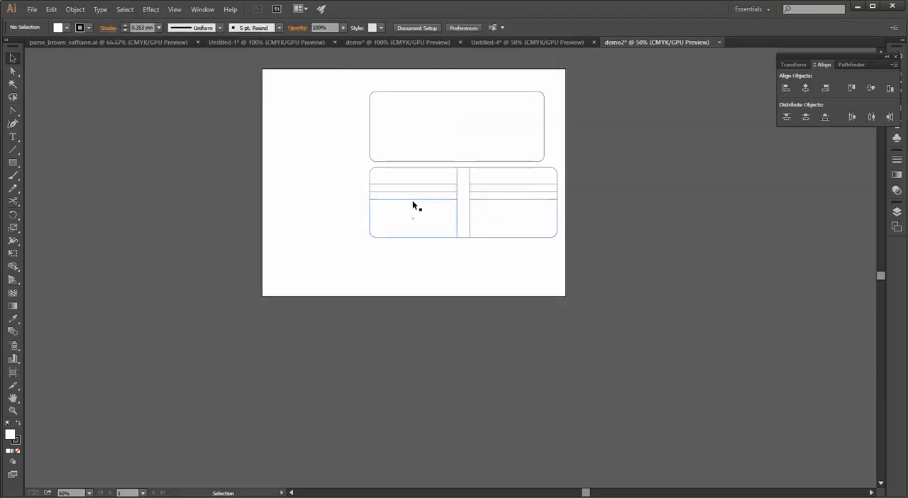
{"action": "left_click_drag", "start_coordinate": [413, 200], "coordinate": [414, 324]}
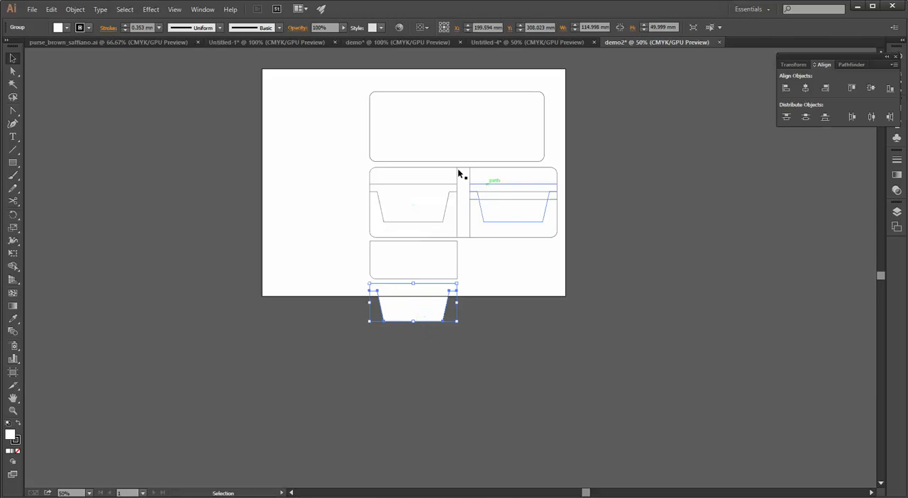
{"action": "left_click", "coordinate": [412, 186]}
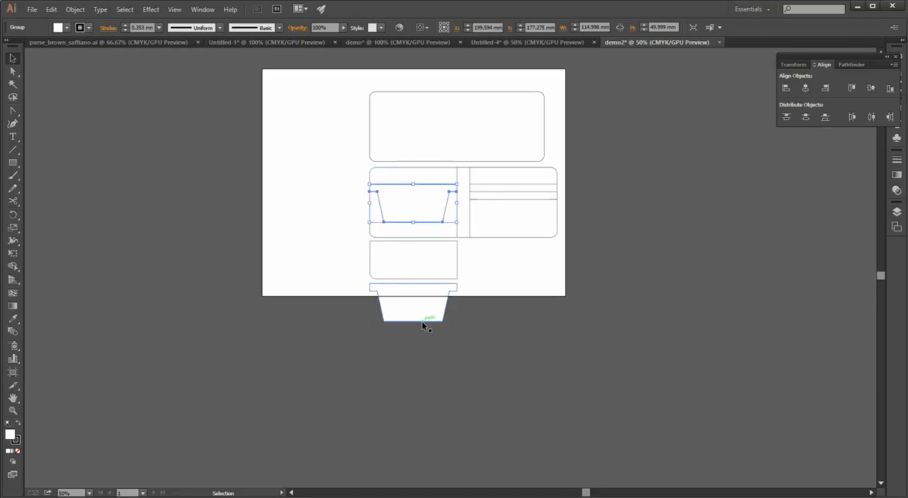
{"action": "key", "text": "Delete"}
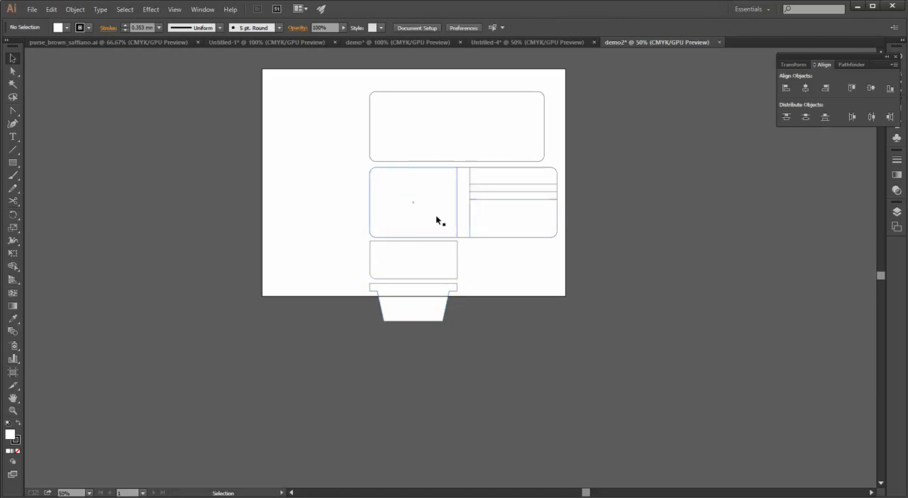
Rotate the 230 by 92 mm rounded panel 90° and place it upright just left of the left panel and its pockets
{"action": "left_click", "coordinate": [418, 162]}
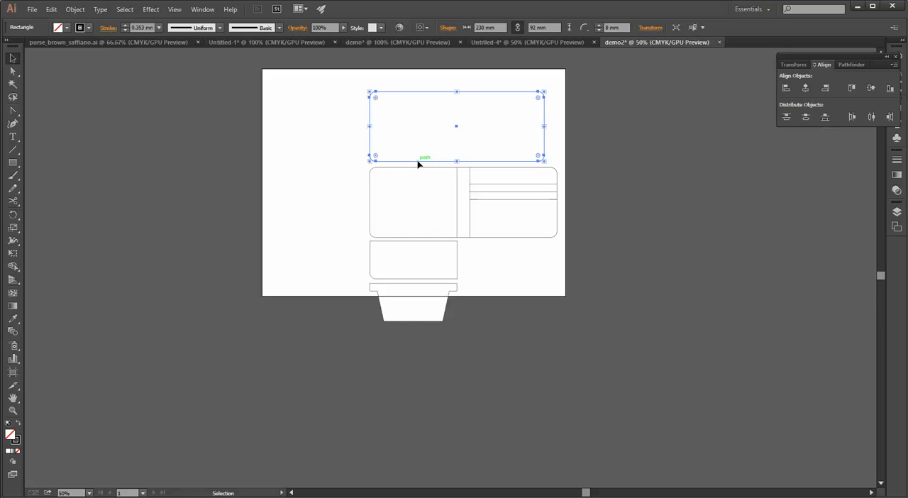
{"action": "right_click", "coordinate": [418, 163]}
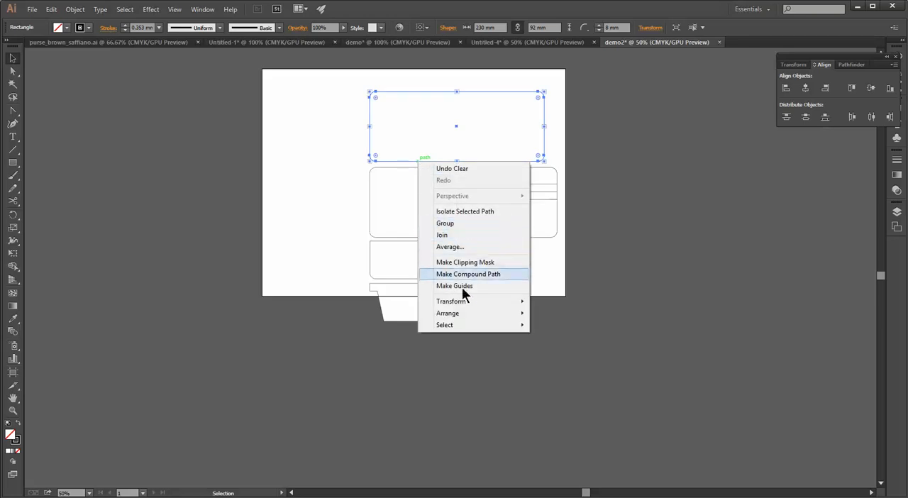
{"action": "mouse_move", "coordinate": [473, 300]}
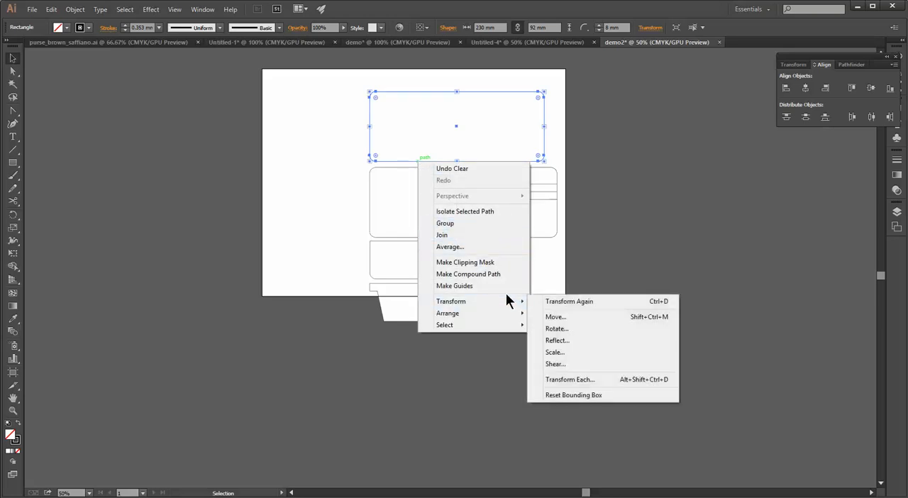
{"action": "left_click", "coordinate": [555, 329]}
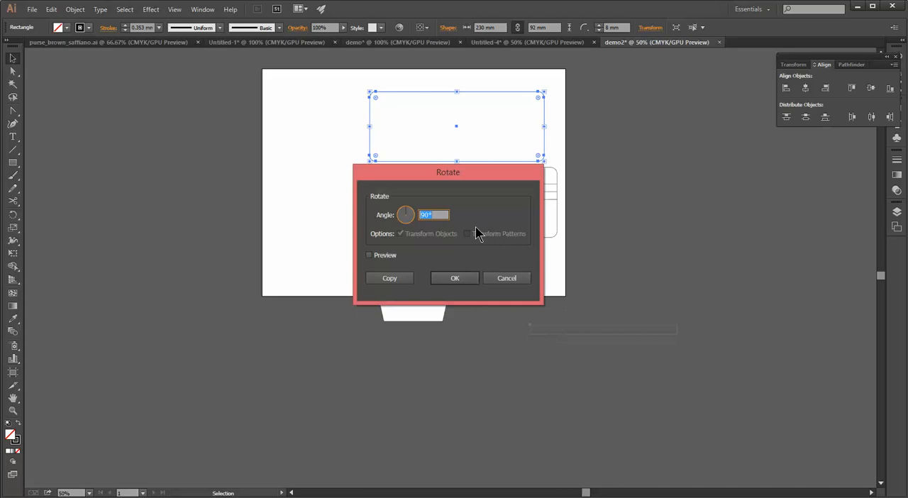
{"action": "key", "text": "Return"}
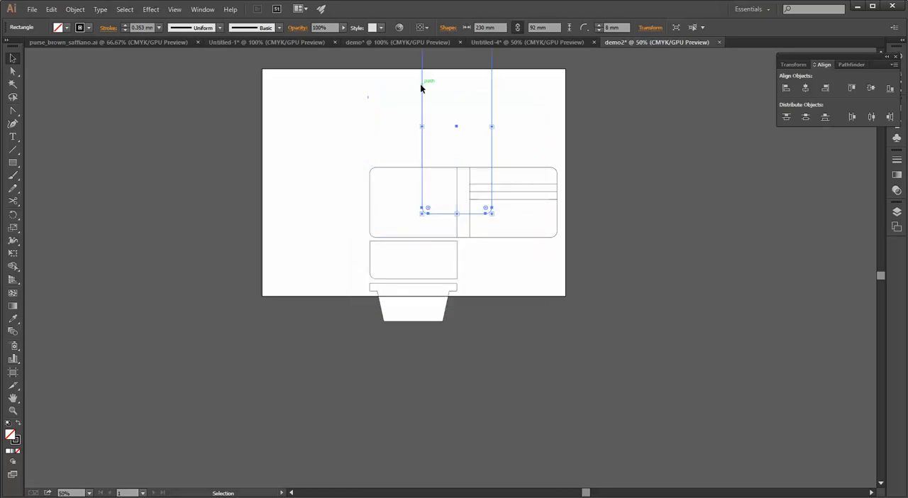
{"action": "left_click_drag", "start_coordinate": [421, 88], "coordinate": [295, 209]}
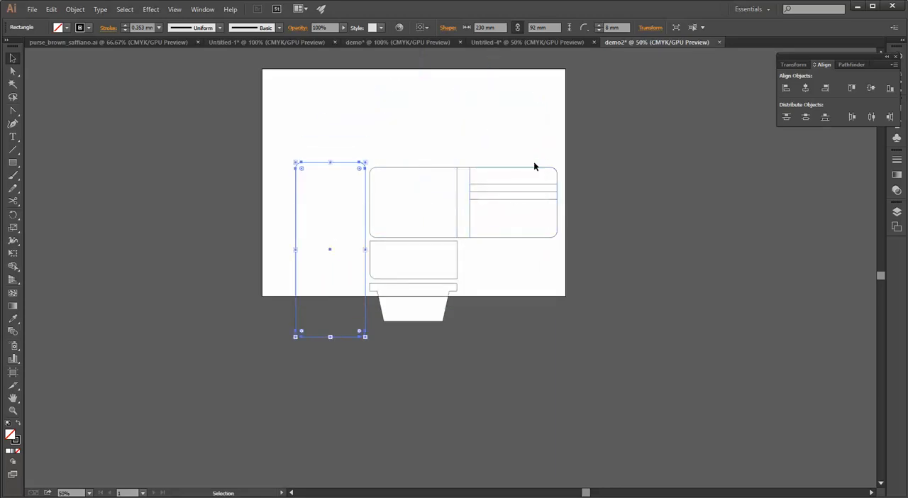
Pull out the wide panel behind the pocket sets, rotate it 90°, and place it upright left of the 230 mm panel
{"action": "left_click_drag", "start_coordinate": [465, 184], "coordinate": [444, 105]}
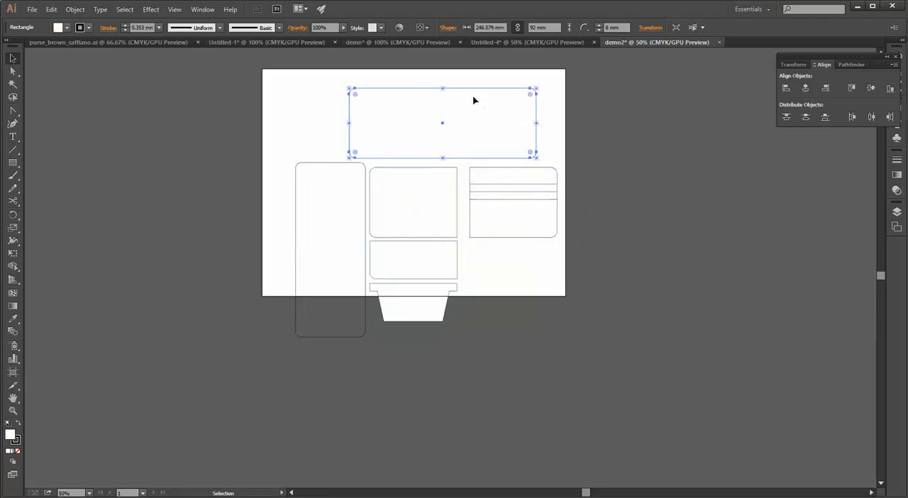
{"action": "right_click", "coordinate": [499, 123]}
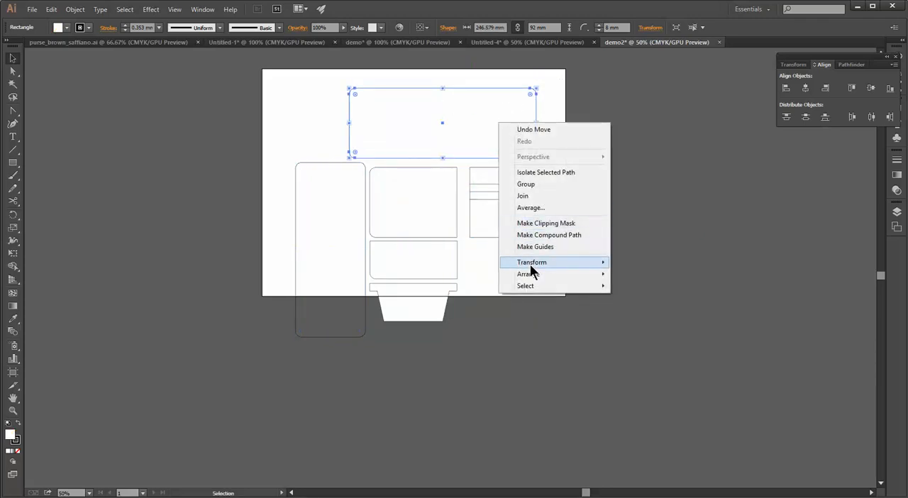
{"action": "mouse_move", "coordinate": [530, 264]}
{"action": "left_click", "coordinate": [576, 75]}
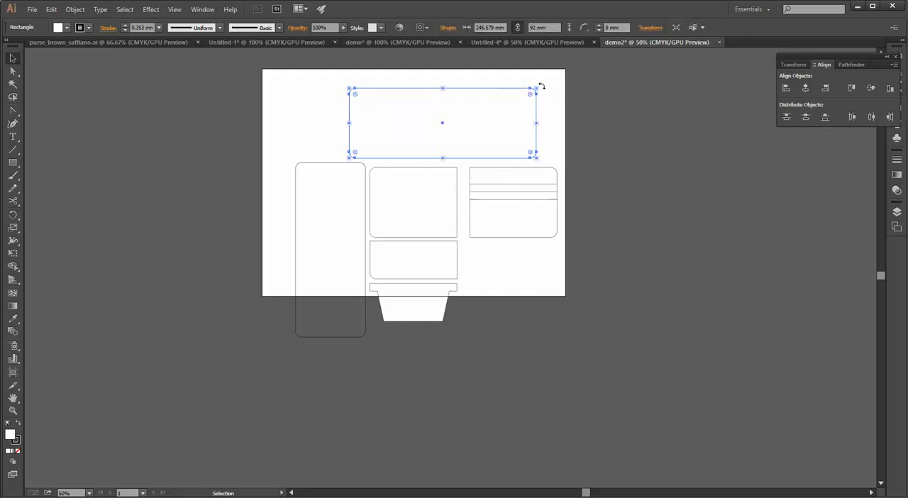
{"action": "left_click_drag", "start_coordinate": [541, 86], "coordinate": [493, 237]}
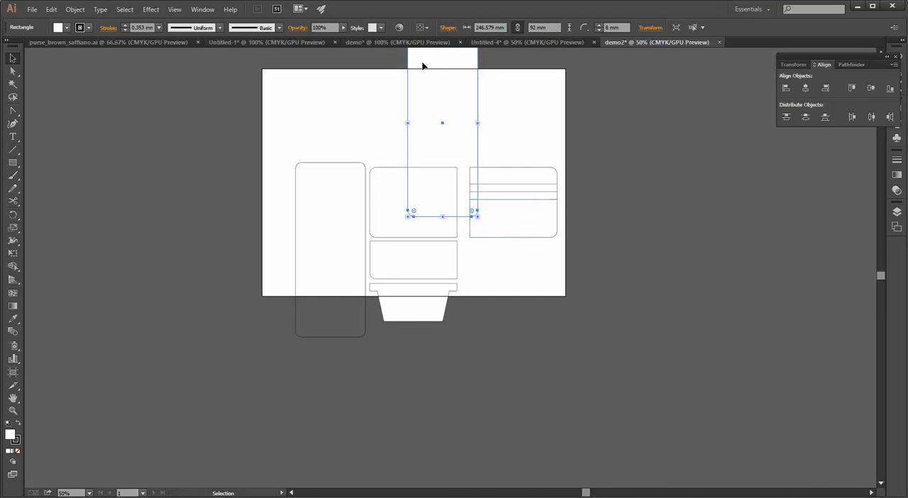
{"action": "left_click_drag", "start_coordinate": [408, 88], "coordinate": [217, 210]}
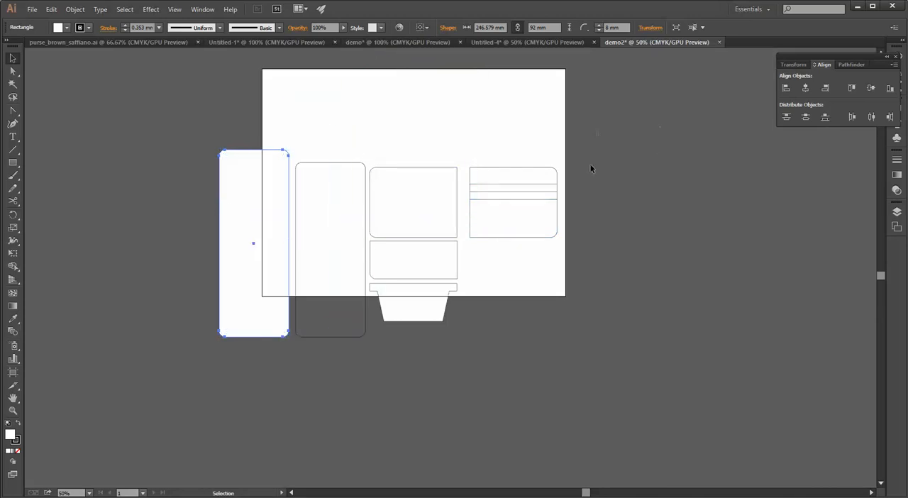
Delete the mirrored right panel with its pockets, and move all remaining pieces together inside the artboard
{"action": "left_click_drag", "start_coordinate": [598, 131], "coordinate": [472, 260]}
{"action": "key", "text": "Delete"}
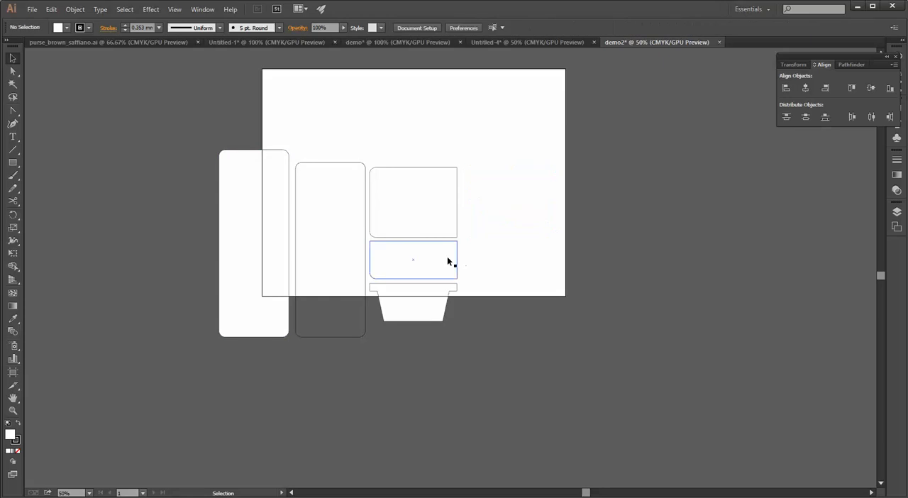
{"action": "key", "text": "ctrl+a"}
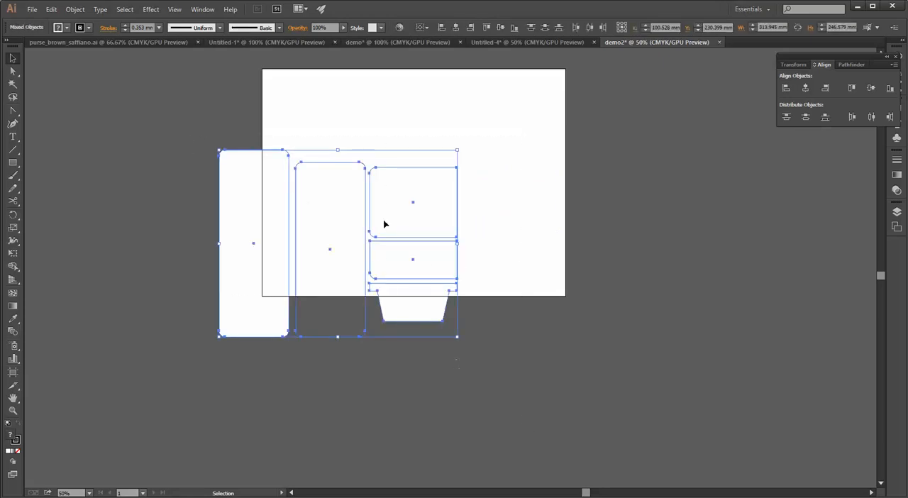
{"action": "left_click_drag", "start_coordinate": [369, 214], "coordinate": [467, 153]}
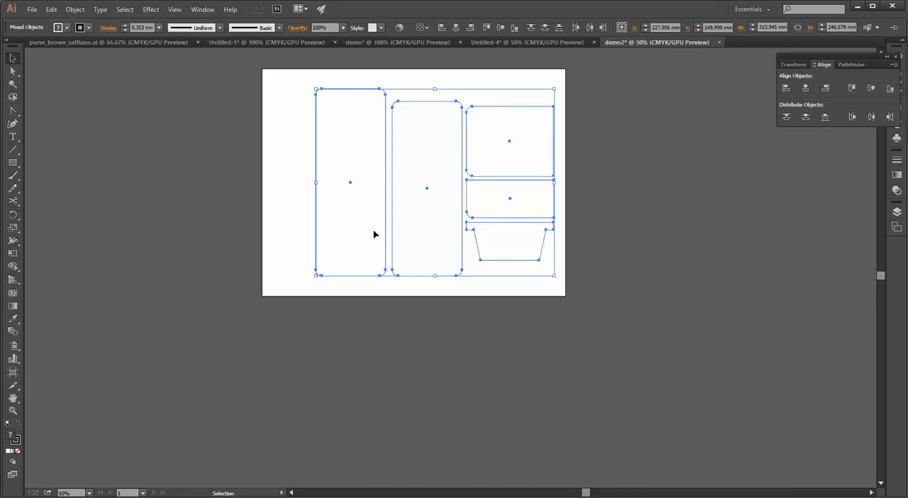
Create a new landscape document with the Letter size preset, 279.4 by 215.9 mm
{"action": "left_click", "coordinate": [32, 10]}
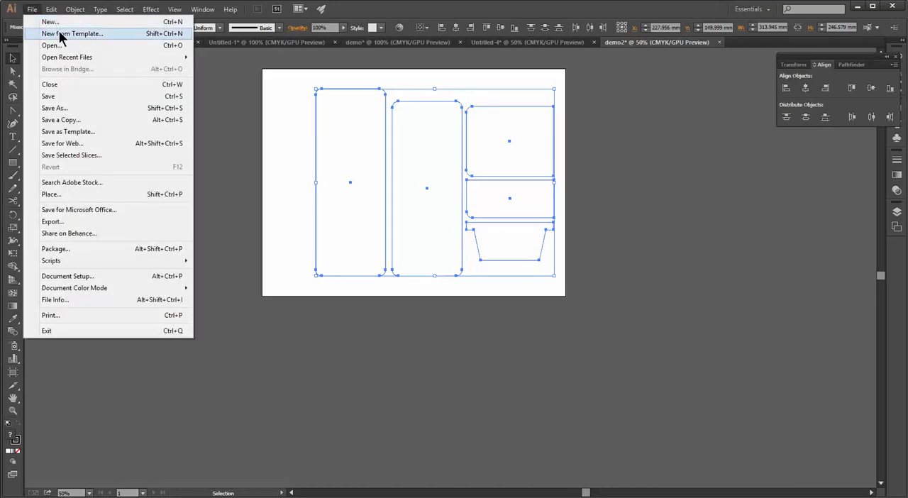
{"action": "left_click", "coordinate": [61, 23]}
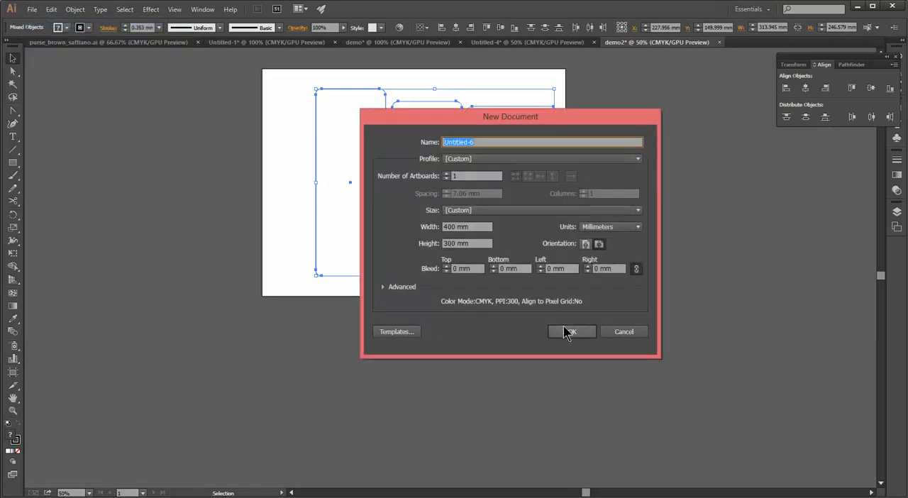
{"action": "left_click", "coordinate": [638, 210]}
{"action": "left_click", "coordinate": [486, 237]}
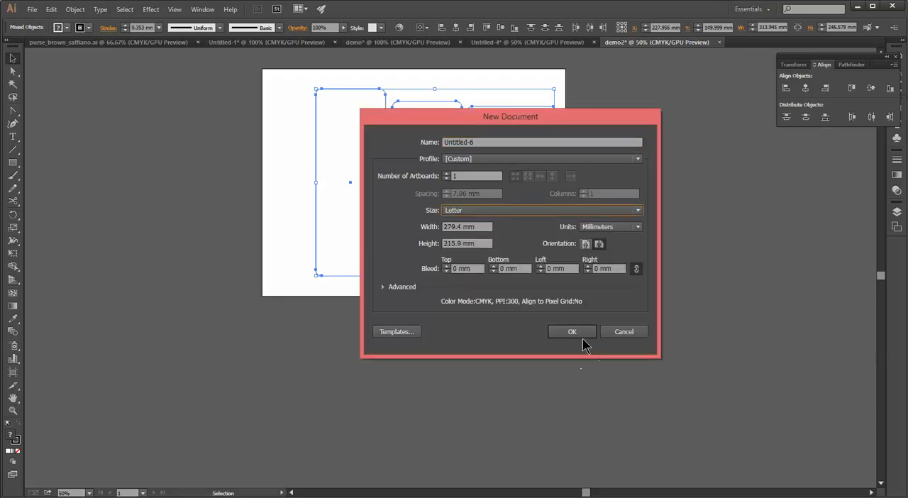
{"action": "left_click", "coordinate": [575, 335]}
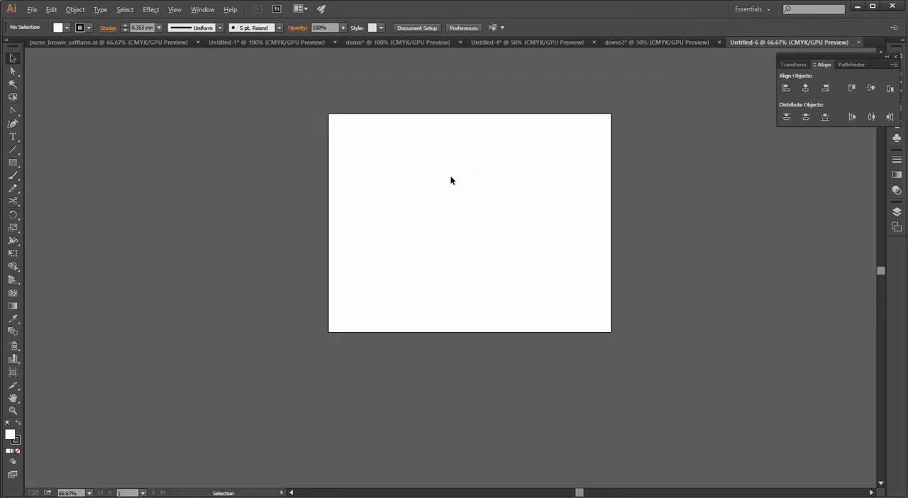
Nudge the tallest rounded panel in demo2 away from the others, and paste a copy of it centred on the new Letter artboard
{"action": "left_click", "coordinate": [660, 42]}
{"action": "left_click", "coordinate": [256, 103]}
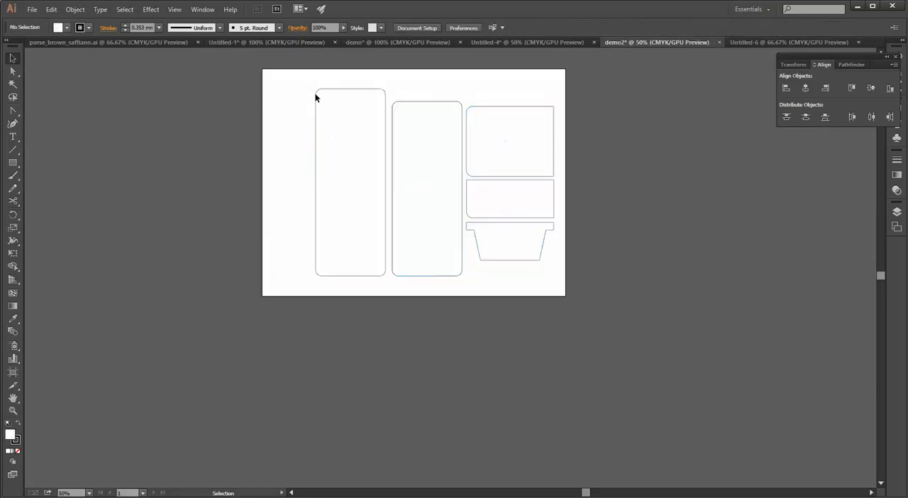
{"action": "mouse_move", "coordinate": [316, 123]}
{"action": "left_mouse_down"}
{"action": "mouse_move", "coordinate": [589, 110]}
{"action": "mouse_move", "coordinate": [303, 135]}
{"action": "mouse_move", "coordinate": [309, 130]}
{"action": "left_mouse_up"}
{"action": "key", "text": "a"}
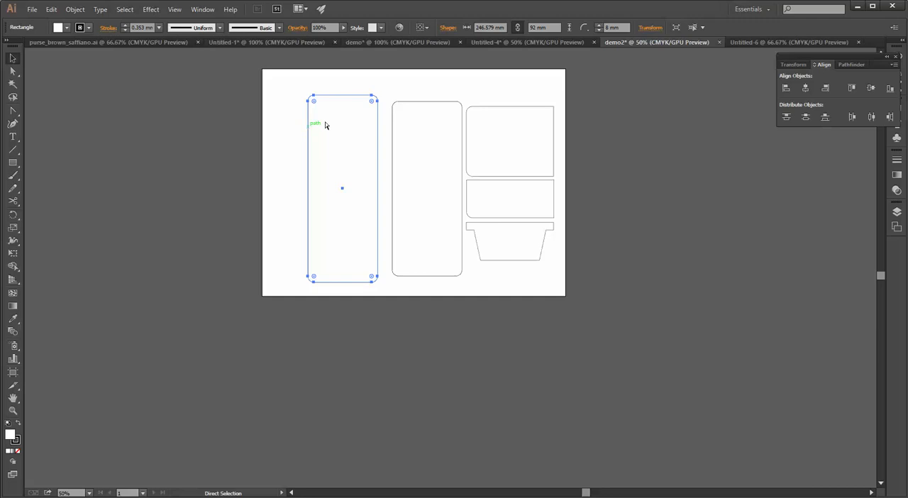
{"action": "left_click", "coordinate": [751, 41]}
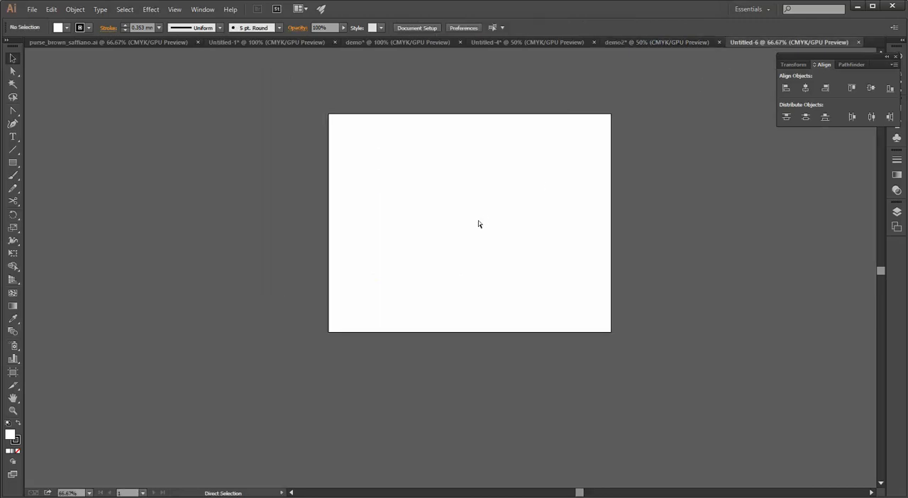
{"action": "key", "text": "ctrl+v"}
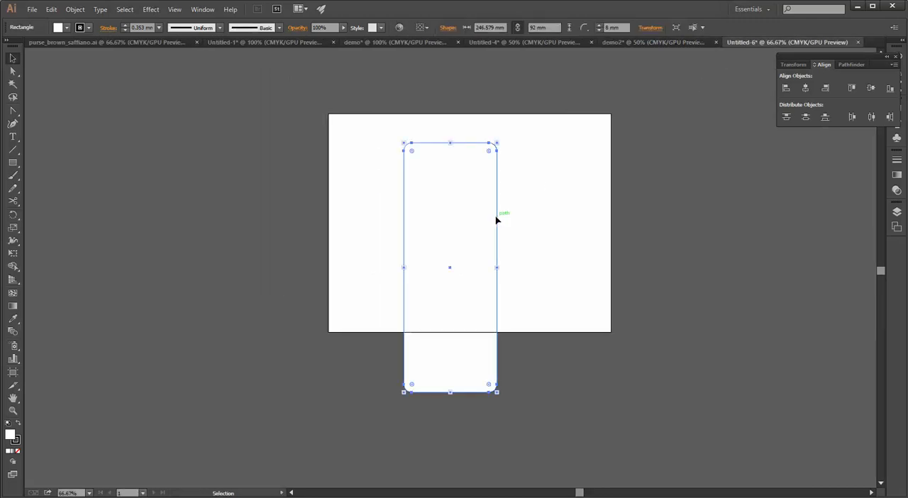
{"action": "left_click_drag", "start_coordinate": [497, 221], "coordinate": [523, 179]}
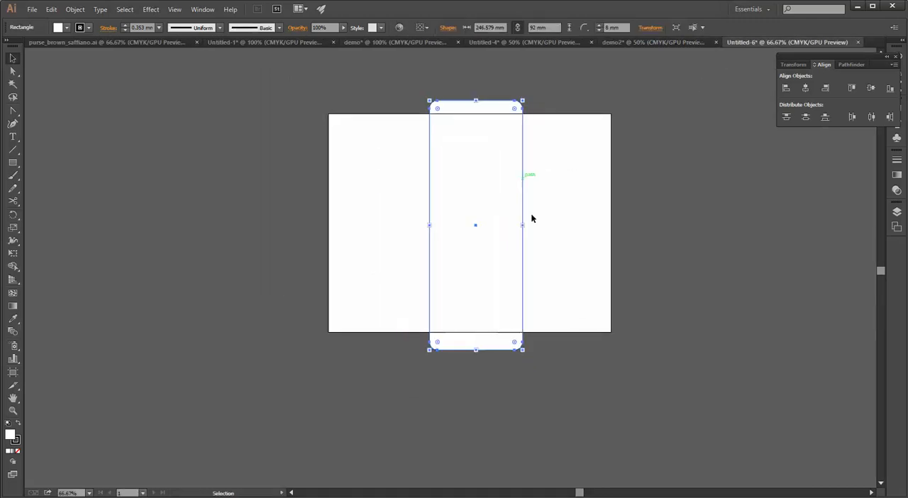
Rotate the pasted panel 90° so it lies horizontally, and try it at the artboard's lower edge before undoing that move
{"action": "right_click", "coordinate": [523, 324]}
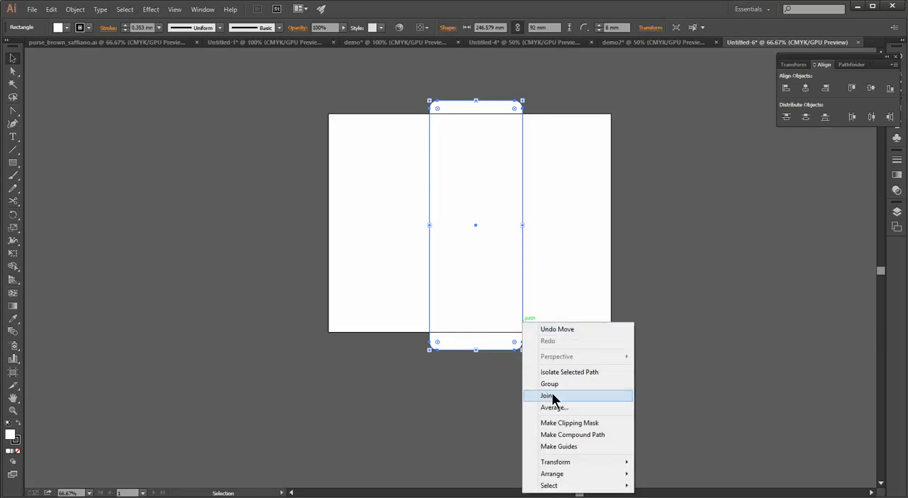
{"action": "mouse_move", "coordinate": [567, 466]}
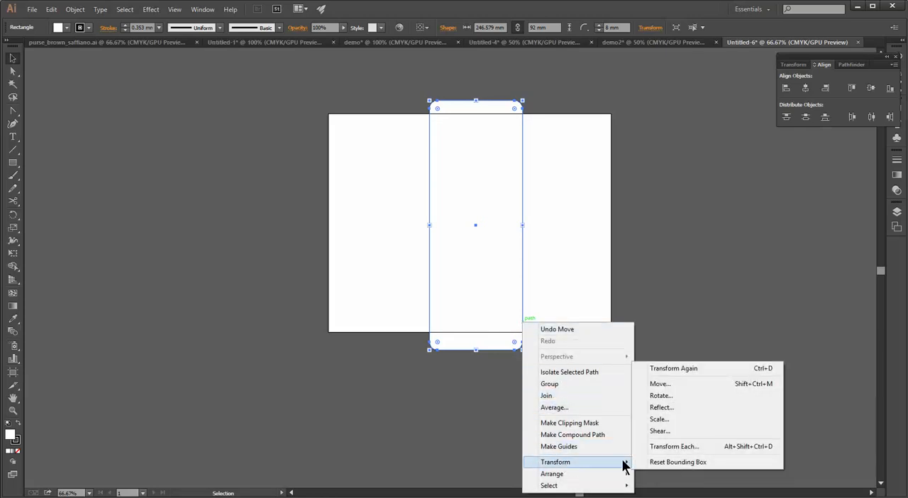
{"action": "left_click", "coordinate": [671, 402]}
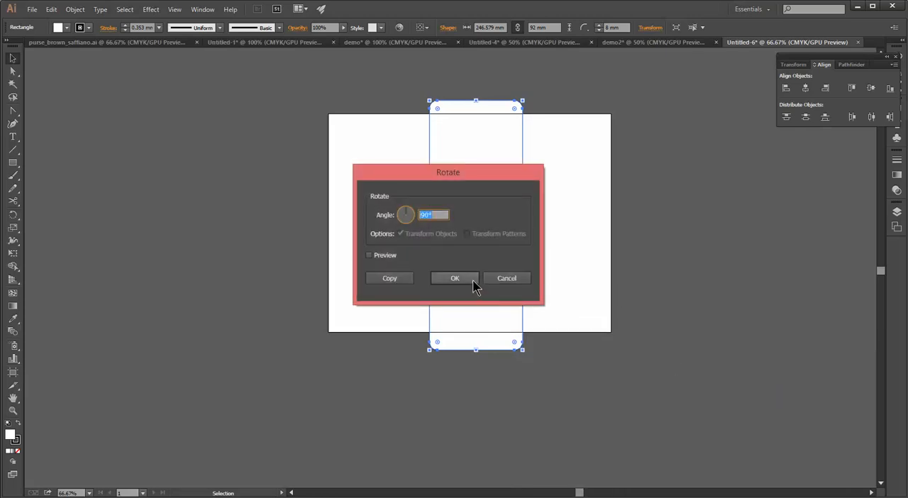
{"action": "left_click", "coordinate": [474, 281]}
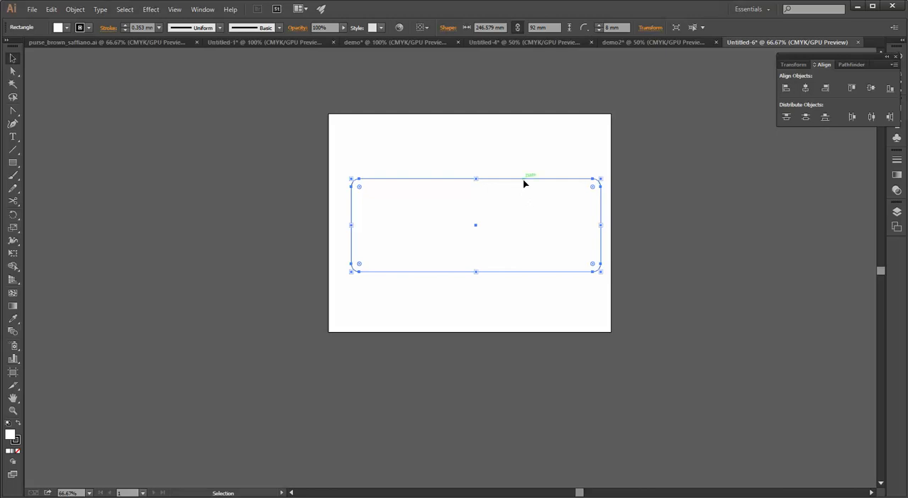
{"action": "left_click_drag", "start_coordinate": [524, 184], "coordinate": [508, 241]}
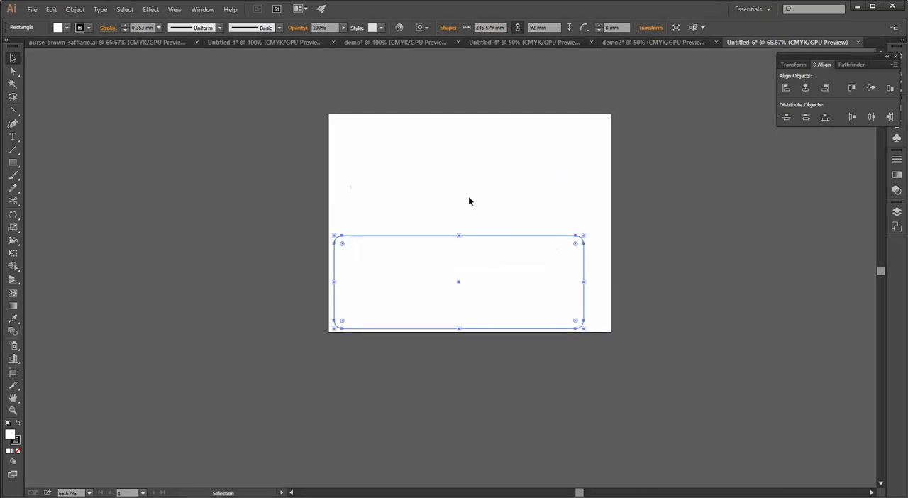
{"action": "key", "text": "ctrl+z"}
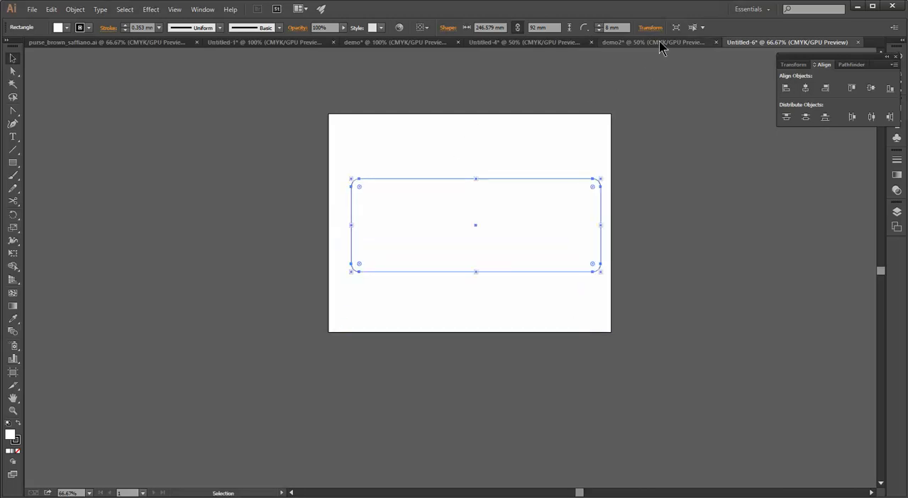
Examine the file formats offered for saving the demo2 document under a new name, without saving it
{"action": "left_click", "coordinate": [659, 42]}
{"action": "left_click", "coordinate": [30, 10]}
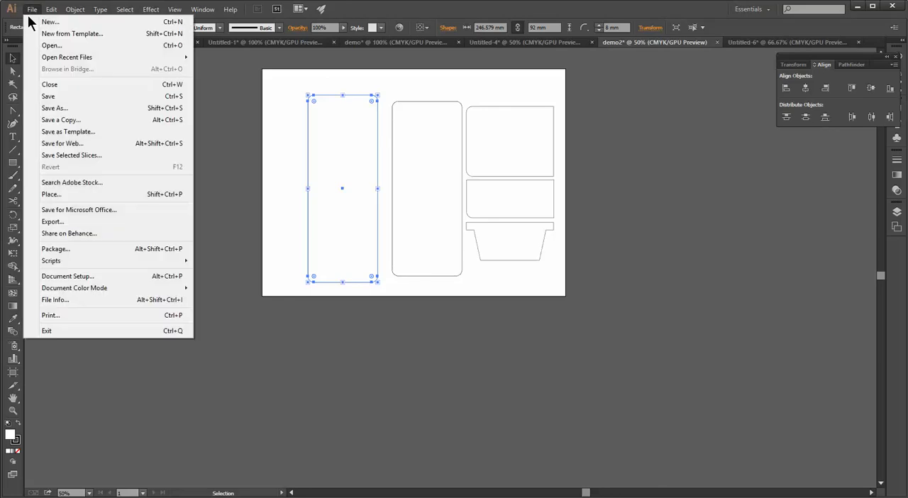
{"action": "left_click", "coordinate": [67, 108]}
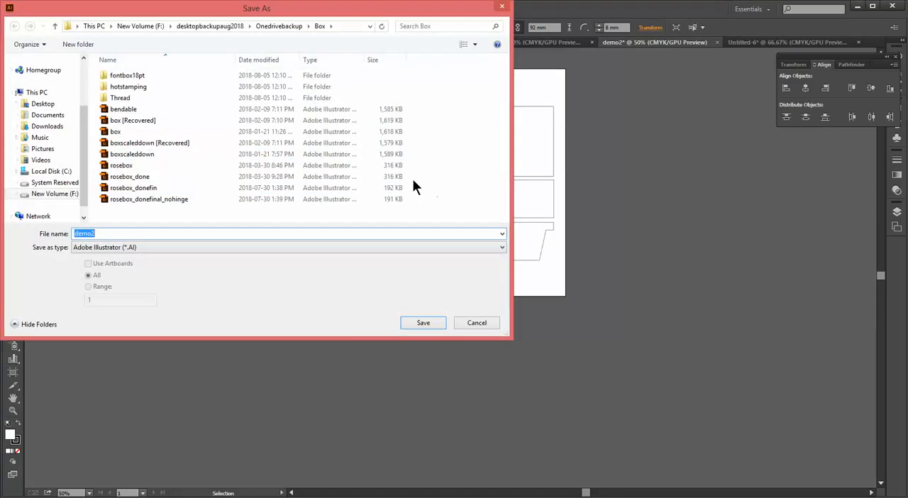
{"action": "left_click", "coordinate": [500, 247]}
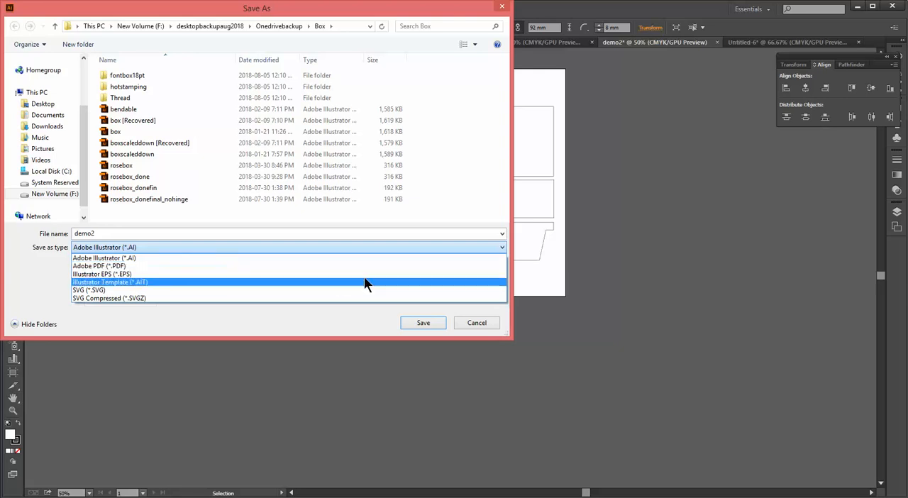
{"action": "left_click", "coordinate": [475, 322]}
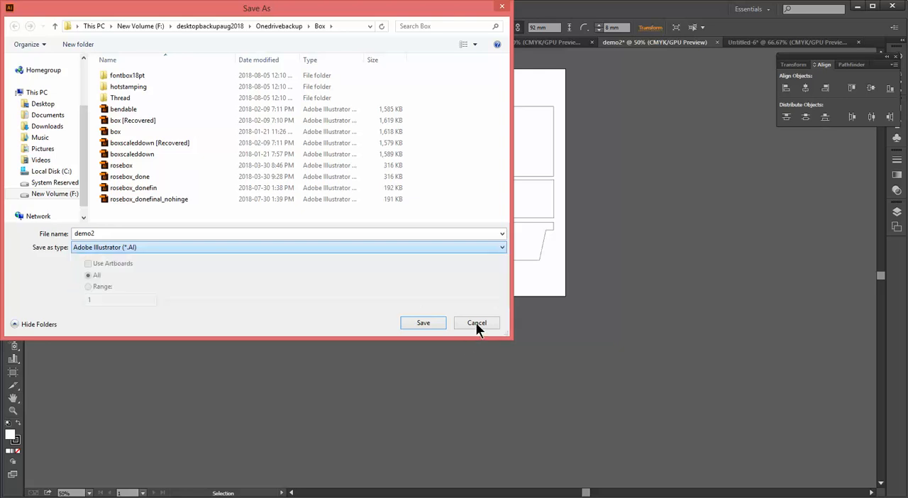
{"action": "left_click", "coordinate": [502, 7]}
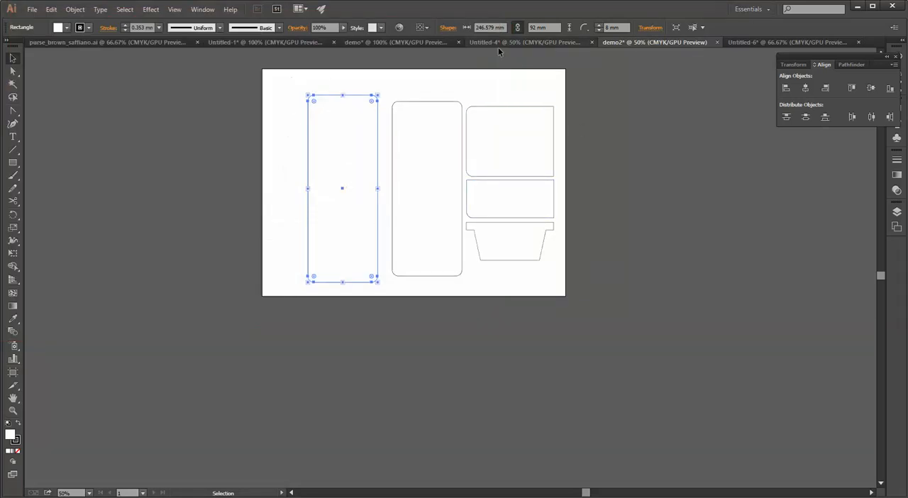
Create another blank landscape Letter document measuring 279.4 by 215.9 mm with one artboard
{"action": "left_click", "coordinate": [32, 10]}
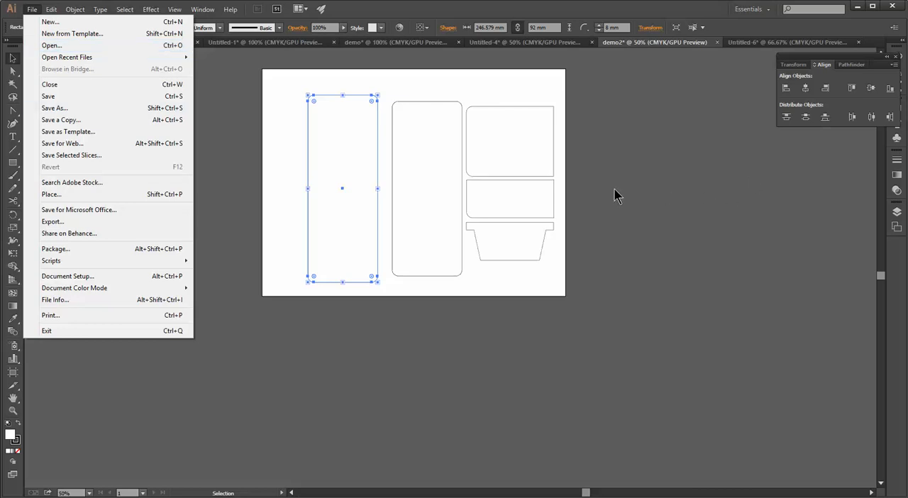
{"action": "left_click", "coordinate": [73, 23]}
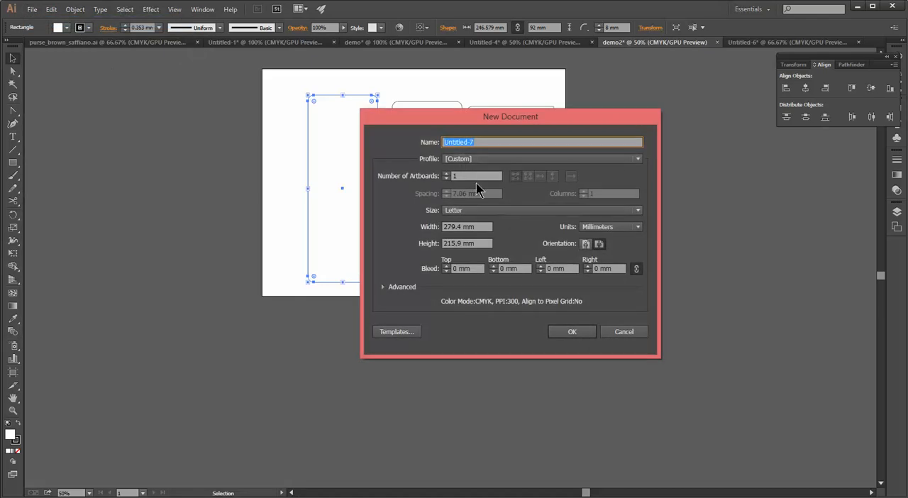
{"action": "left_click", "coordinate": [564, 334]}
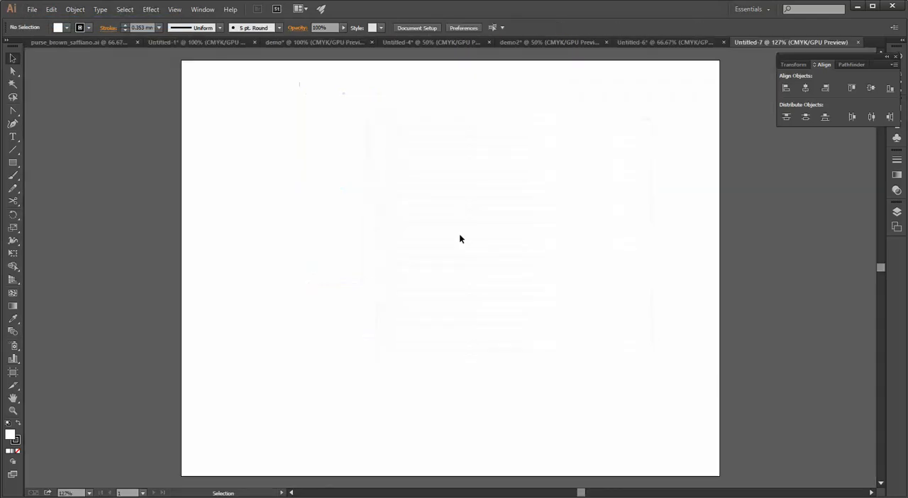
Draw a rectangle about 102.5 by 128.6 mm and a vertical line of the same height just outside its left edge
{"action": "left_click", "coordinate": [13, 163]}
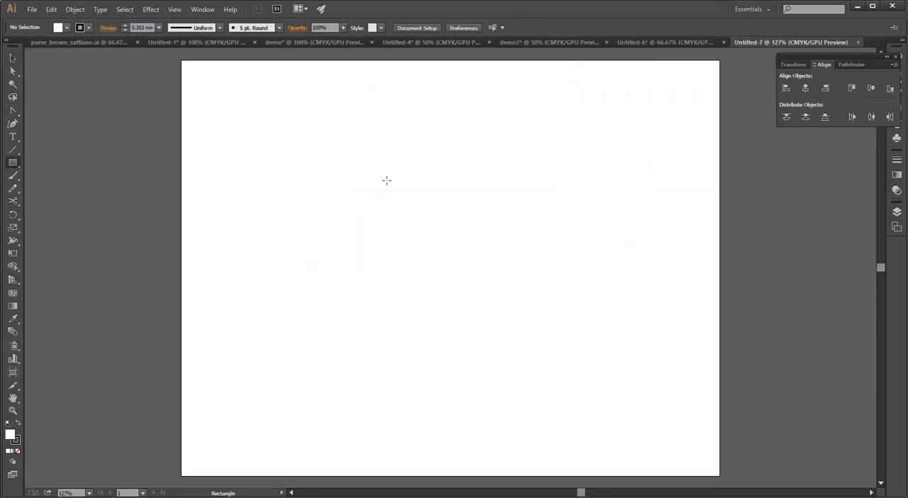
{"action": "left_click_drag", "start_coordinate": [382, 163], "coordinate": [580, 411]}
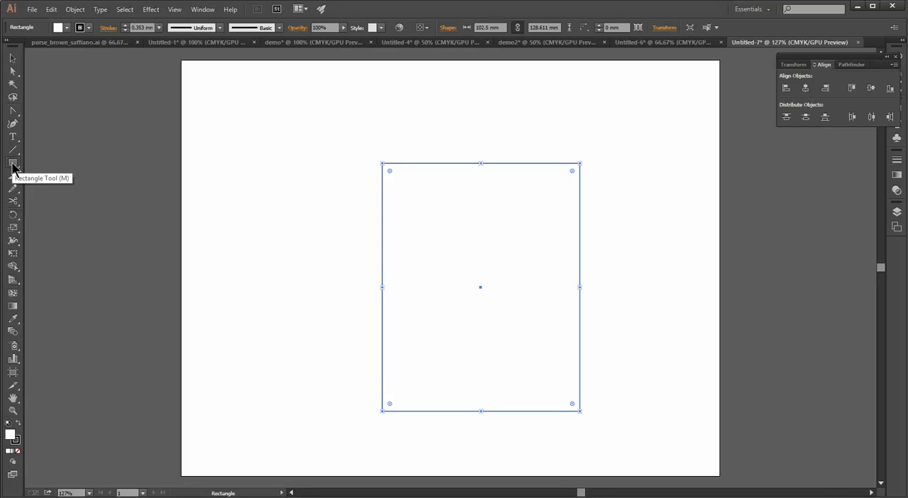
{"action": "left_click_drag", "start_coordinate": [12, 168], "coordinate": [72, 191]}
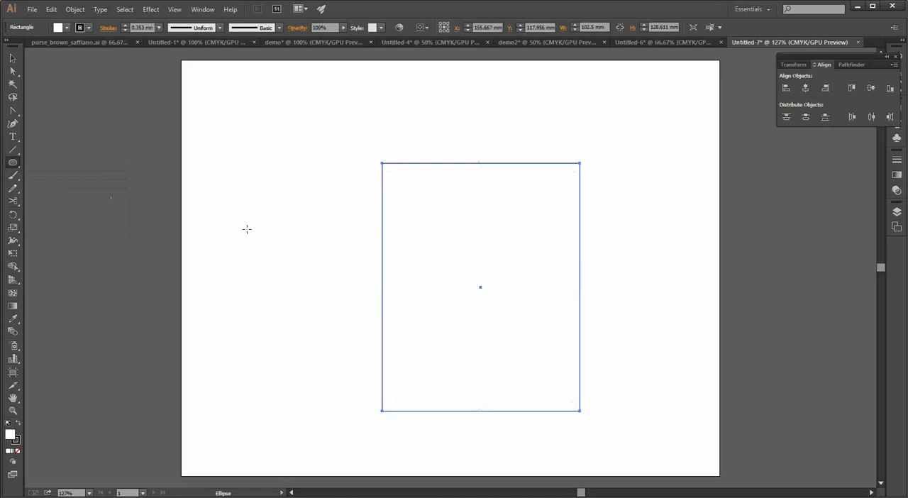
{"action": "left_click", "coordinate": [14, 150]}
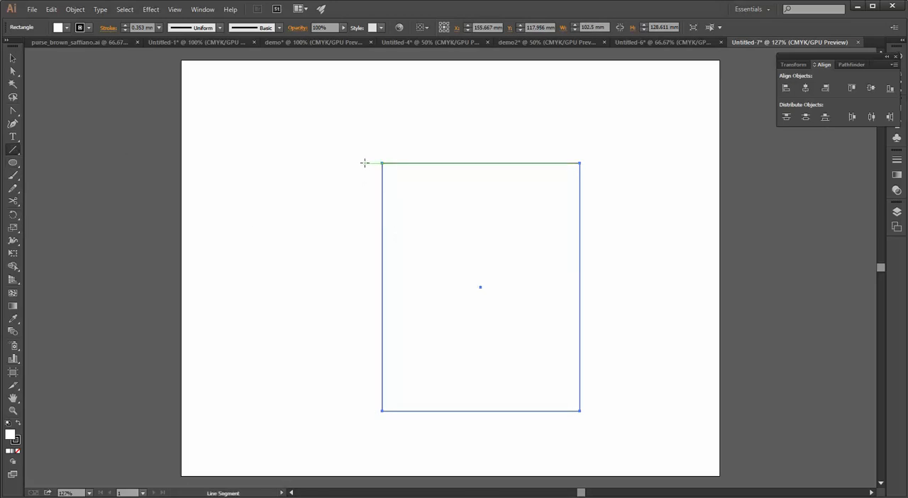
{"action": "left_click_drag", "start_coordinate": [365, 164], "coordinate": [366, 410]}
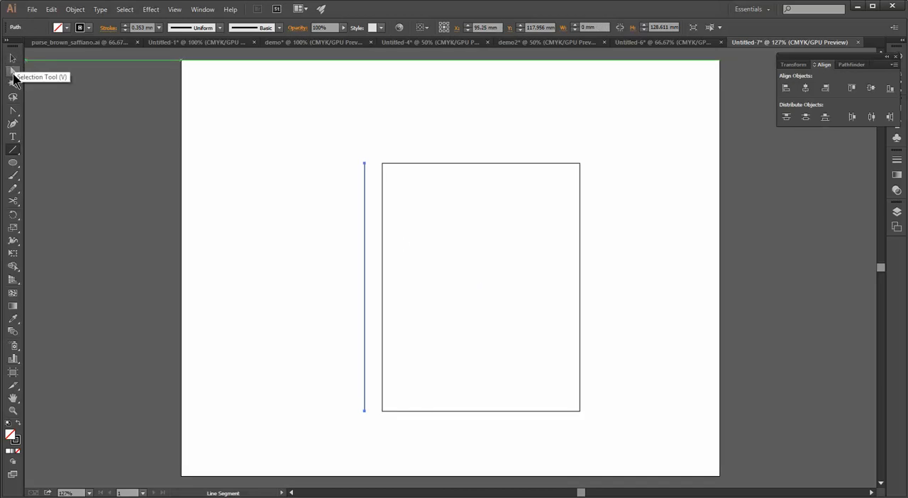
Select the rectangle's left edge with Direct Selection and examine its transform properties
{"action": "left_click", "coordinate": [12, 71]}
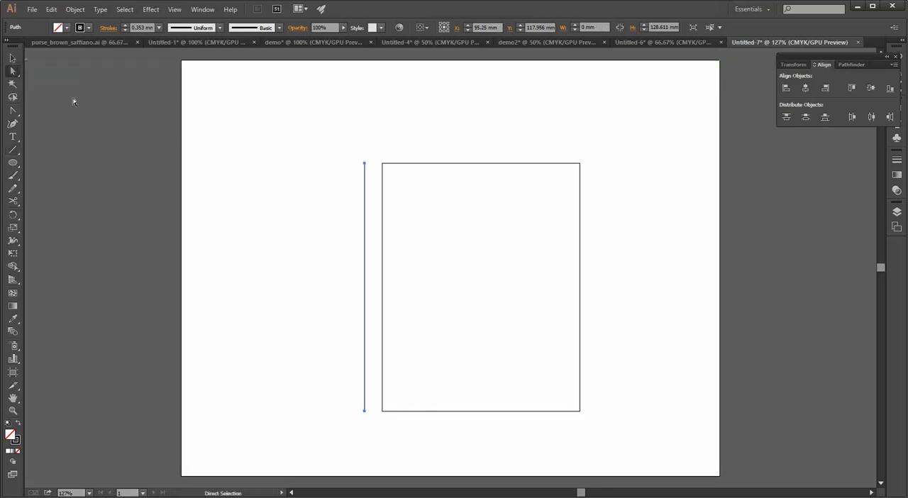
{"action": "left_click", "coordinate": [383, 279]}
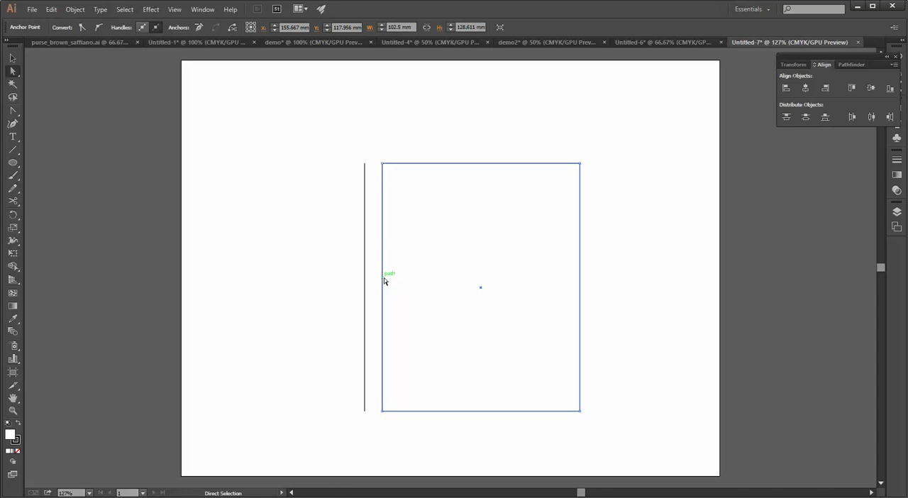
{"action": "left_click", "coordinate": [348, 257]}
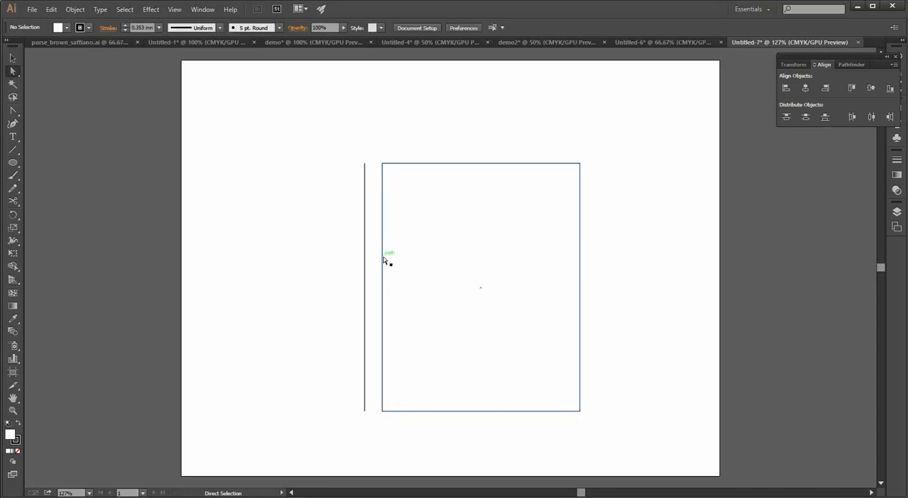
{"action": "left_click", "coordinate": [384, 261]}
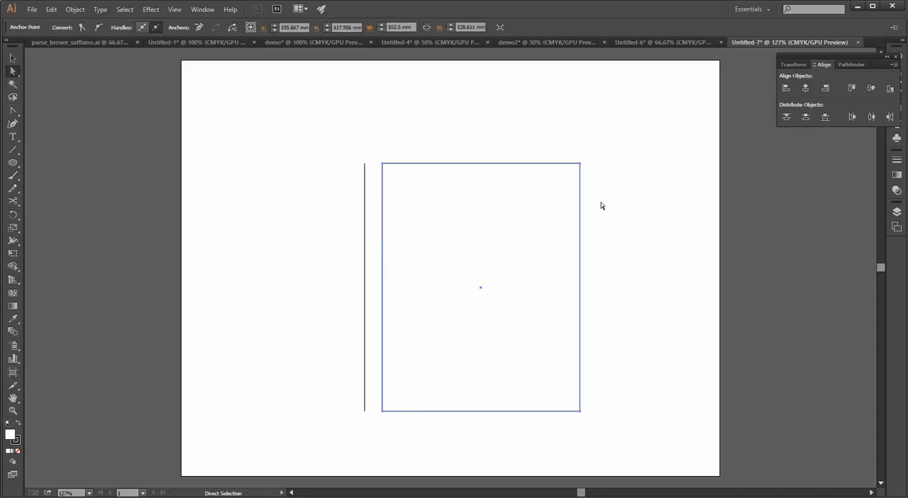
{"action": "left_click", "coordinate": [794, 65]}
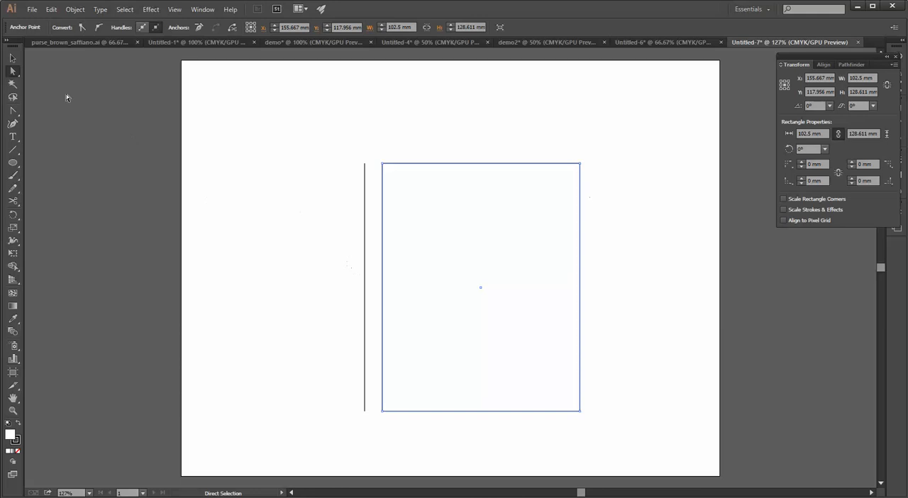
Deselect the rectangle and select the whole vertical line with the Selection tool
{"action": "left_click", "coordinate": [12, 58]}
{"action": "left_click", "coordinate": [337, 268]}
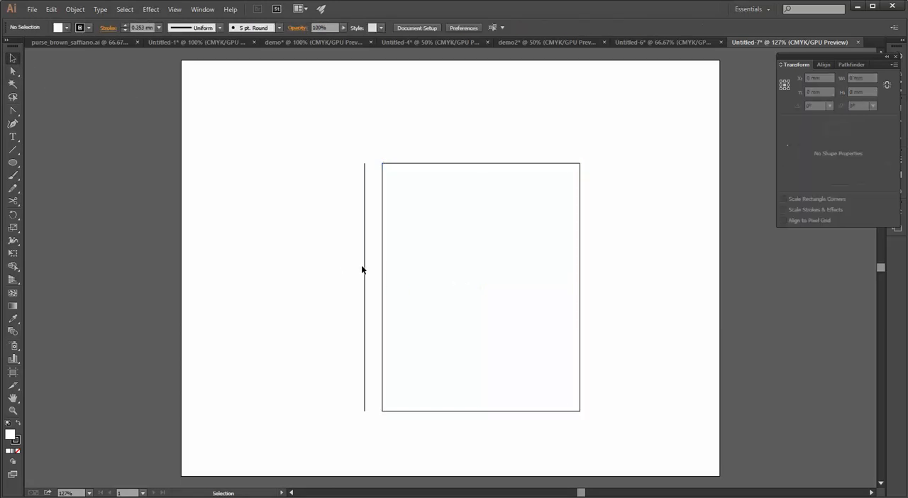
{"action": "left_click", "coordinate": [365, 269]}
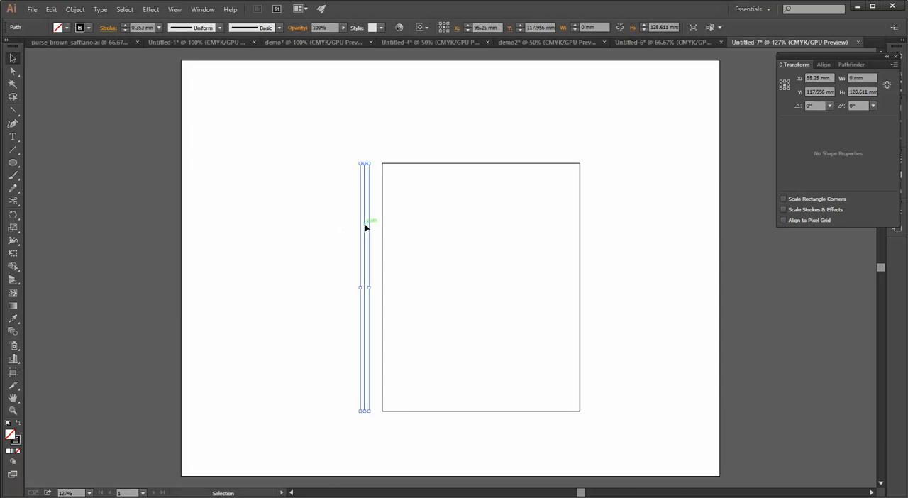
Move the vertical line onto the rectangle's left edge, and nudge it 5 mm inward to the right
{"action": "left_click_drag", "start_coordinate": [367, 227], "coordinate": [382, 229]}
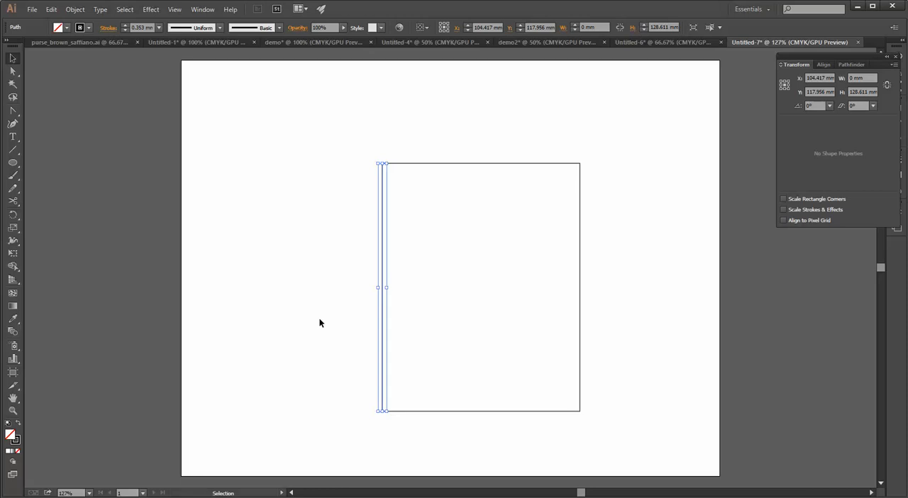
{"action": "key", "text": "Right"}
{"action": "key", "text": "Right"}
{"action": "key", "text": "Right"}
{"action": "key", "text": "Right"}
{"action": "key", "text": "Right"}
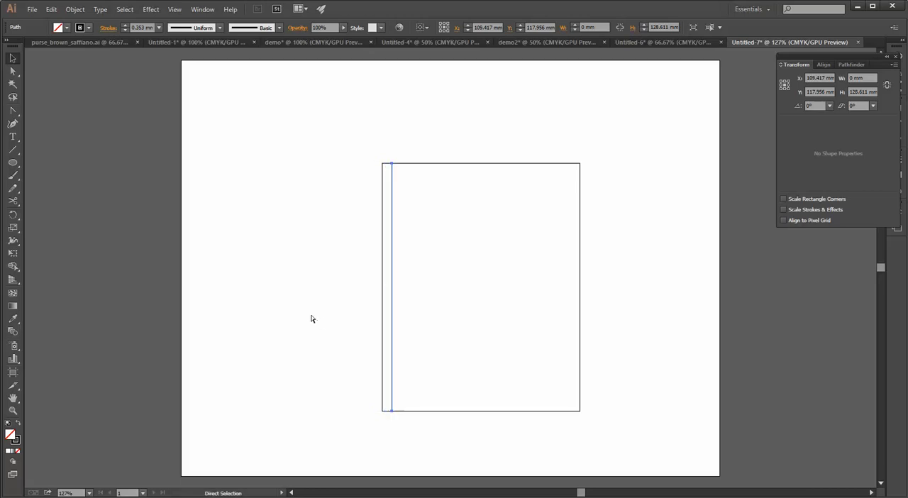
Paste a second vertical line, align it with the rectangle's right edge, and nudge it 5 mm inward to the left
{"action": "key", "text": "ctrl+v"}
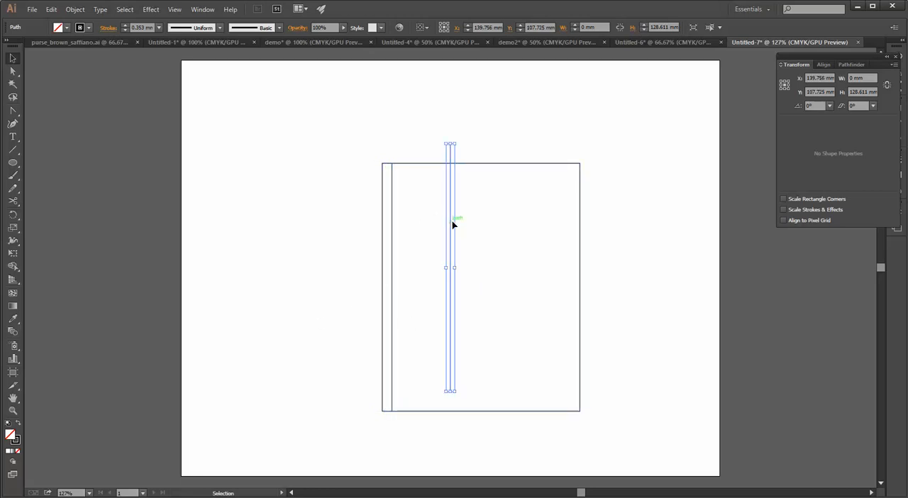
{"action": "left_click_drag", "start_coordinate": [453, 225], "coordinate": [581, 245]}
{"action": "key", "text": "Left"}
{"action": "key", "text": "Left"}
{"action": "key", "text": "Left"}
{"action": "key", "text": "Left"}
{"action": "key", "text": "Left"}
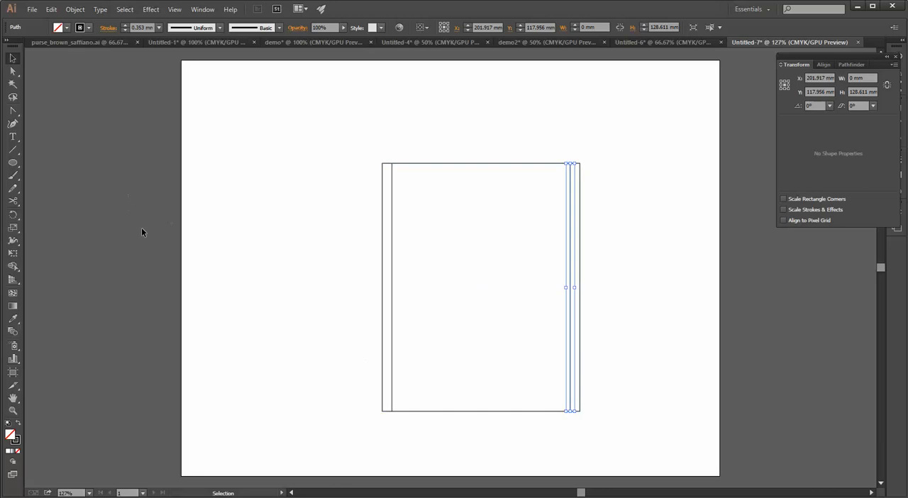
Draw an ellipse about 46.3 by 29.7 mm spanning from the rectangle's vertical centerline to the left inner line
{"action": "left_click", "coordinate": [13, 164]}
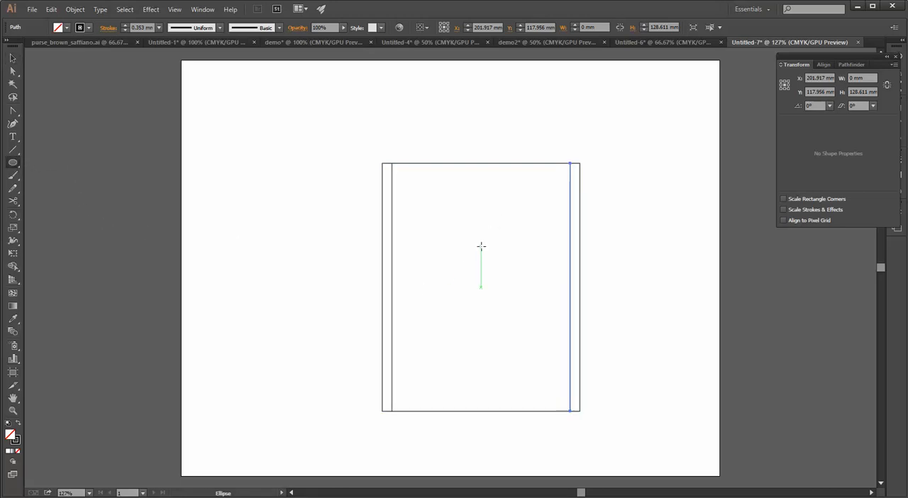
{"action": "left_click_drag", "start_coordinate": [481, 246], "coordinate": [392, 304]}
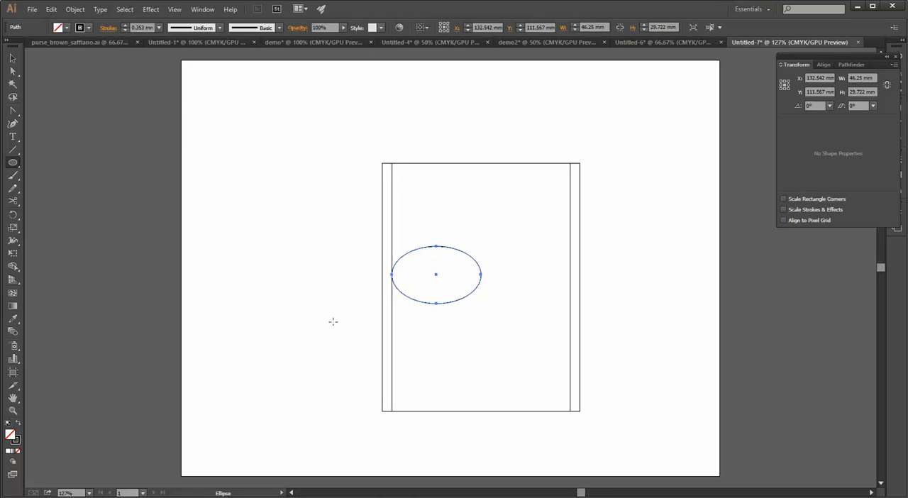
{"action": "key", "text": "v"}
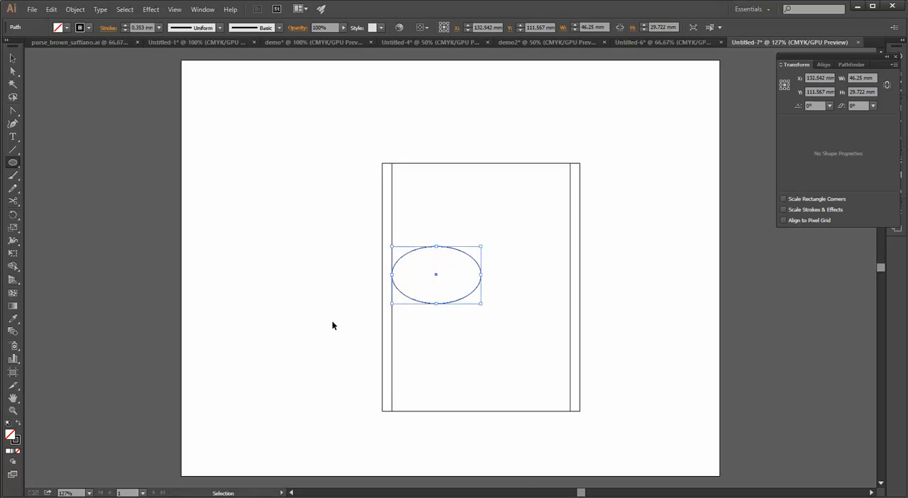
{"action": "key", "text": "l"}
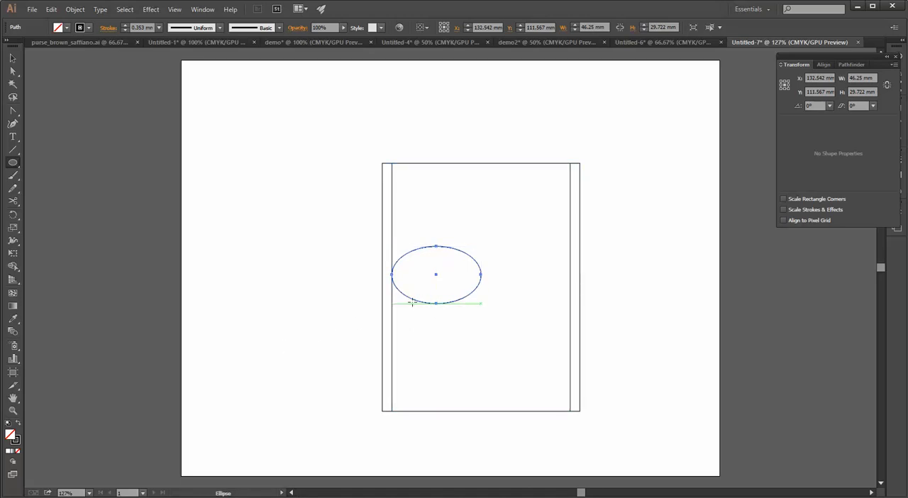
Nudge the ellipse vertically with the keyboard increment until it sits 20 mm higher
{"action": "key", "text": "Up"}
{"action": "key", "text": "Up"}
{"action": "key", "text": "Up"}
{"action": "key", "text": "Up"}
{"action": "key", "text": "Up"}
{"action": "key", "text": "Up"}
{"action": "key", "text": "Up"}
{"action": "key", "text": "Up"}
{"action": "key", "text": "Up"}
{"action": "key", "text": "Up"}
{"action": "key", "text": "Up"}
{"action": "key", "text": "Up"}
{"action": "key", "text": "Up"}
{"action": "key", "text": "Up"}
{"action": "key", "text": "Up"}
{"action": "key", "text": "Up"}
{"action": "key", "text": "Up"}
{"action": "key", "text": "Up"}
{"action": "key", "text": "Up"}
{"action": "key", "text": "Up"}
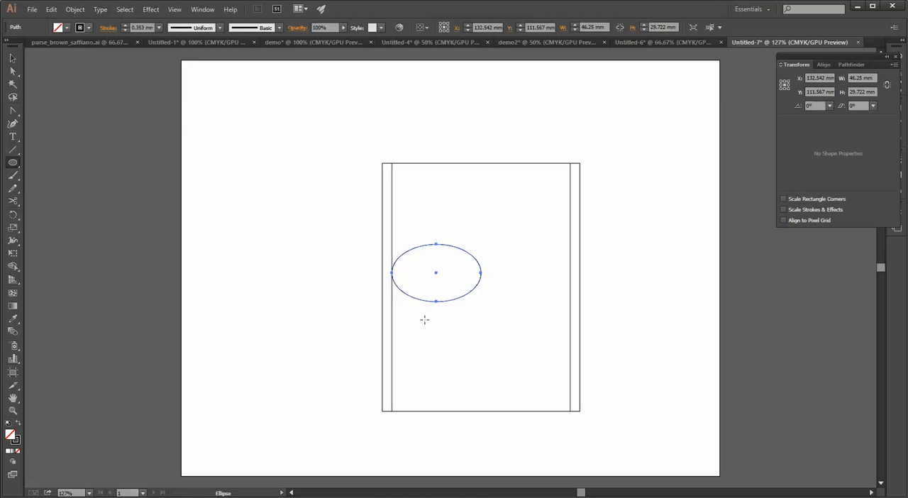
{"action": "key", "text": "Down"}
{"action": "key", "text": "Down"}
{"action": "key", "text": "Down"}
{"action": "key", "text": "Down"}
{"action": "key", "text": "Down"}
{"action": "key", "text": "Down"}
{"action": "key", "text": "Down"}
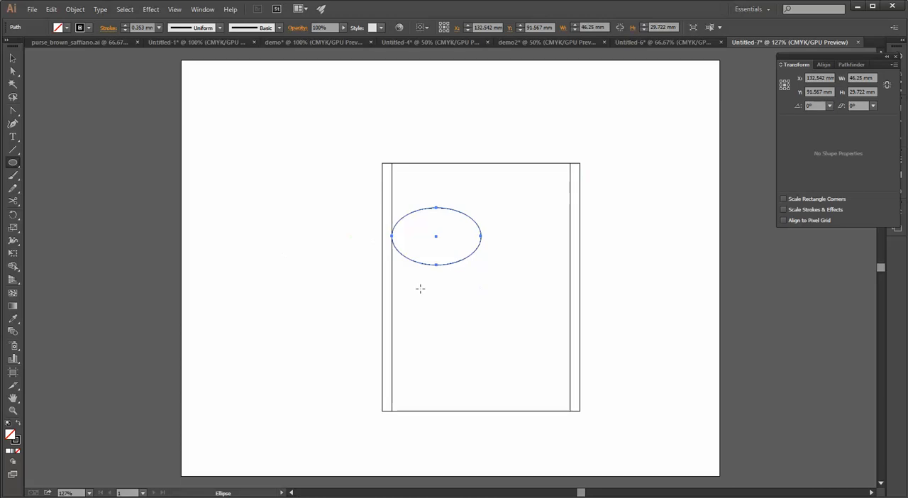
Paste a copy of the ellipse and fit it between the first ellipse and the right inner line
{"action": "key", "text": "ctrl+v"}
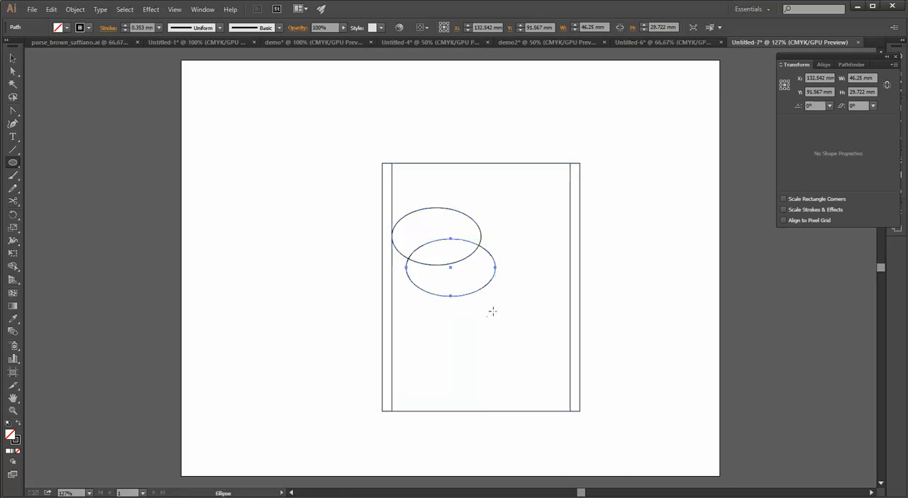
{"action": "key", "text": "v"}
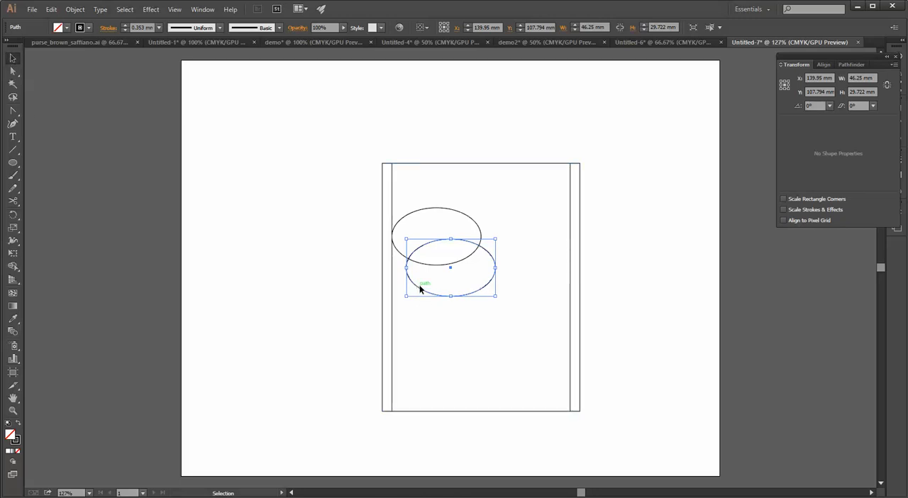
{"action": "left_click_drag", "start_coordinate": [419, 288], "coordinate": [495, 262]}
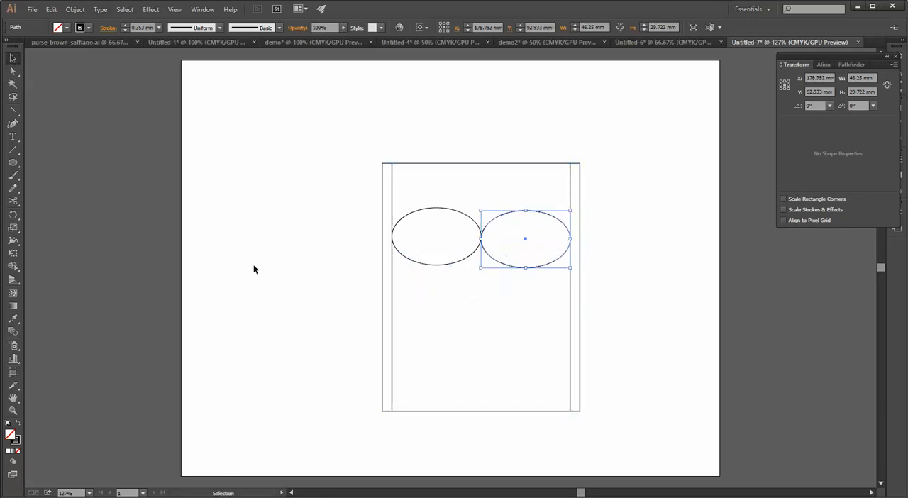
Draw a diagonal line from the first ellipse's left anchor down to the rectangle's centerline, spanning about 46.3 by 41.3 mm
{"action": "left_click", "coordinate": [240, 256]}
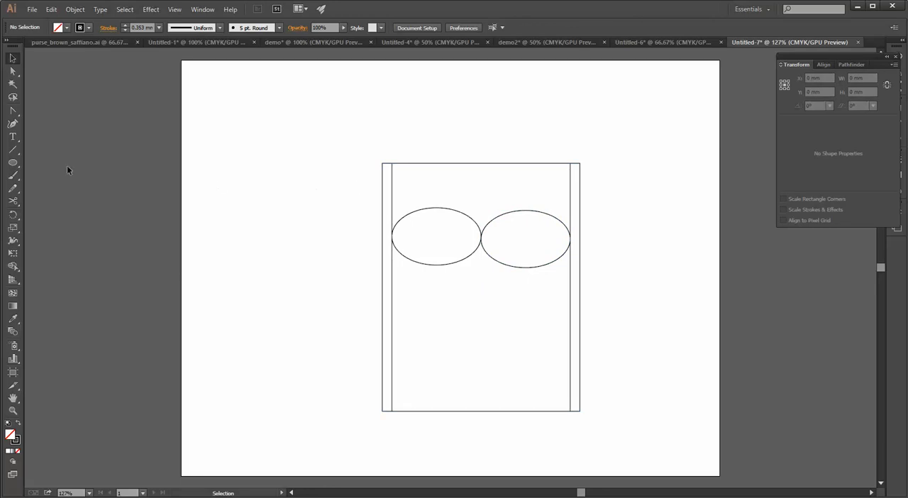
{"action": "left_click", "coordinate": [12, 149]}
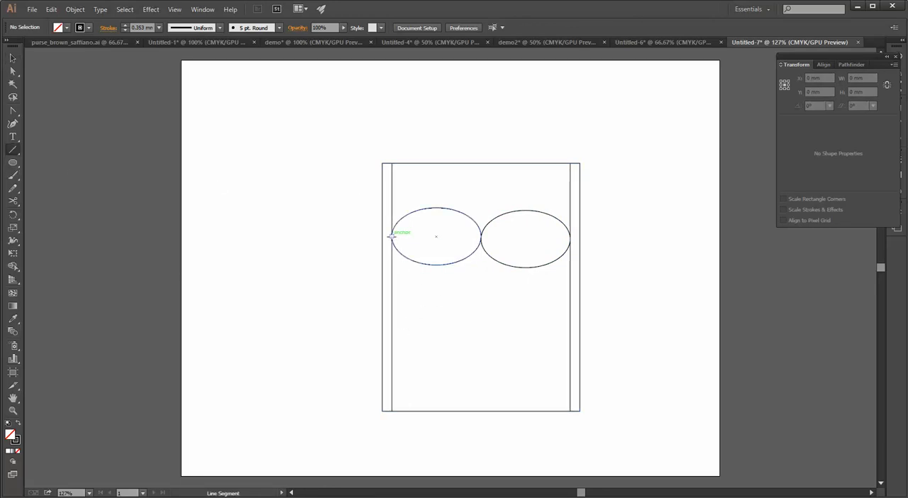
{"action": "left_click_drag", "start_coordinate": [392, 236], "coordinate": [480, 316]}
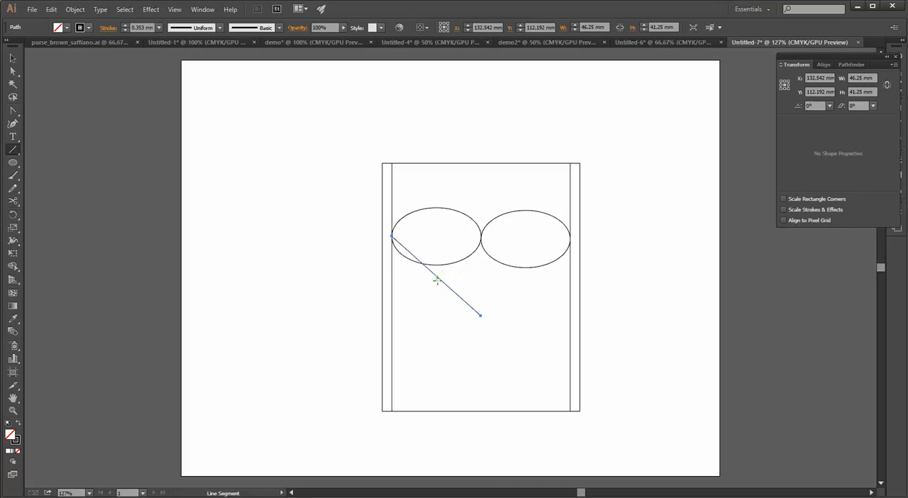
{"action": "left_click", "coordinate": [12, 164]}
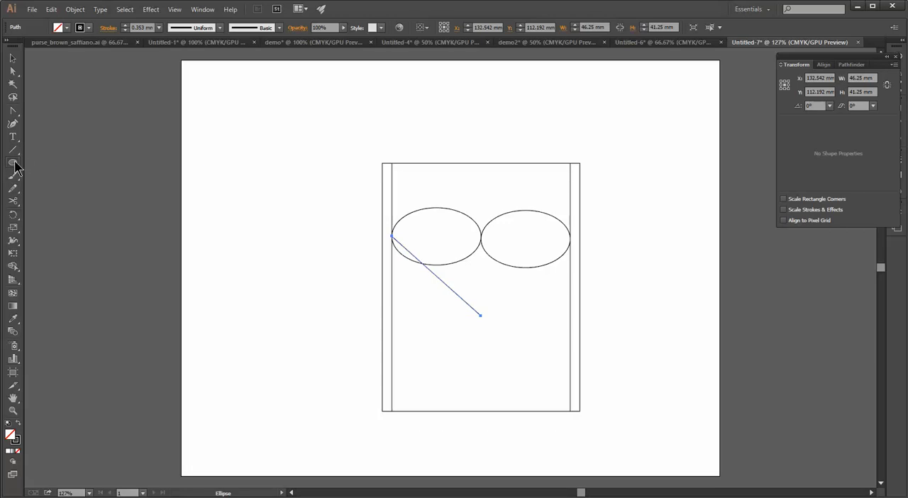
{"action": "left_click_drag", "start_coordinate": [14, 167], "coordinate": [334, 301]}
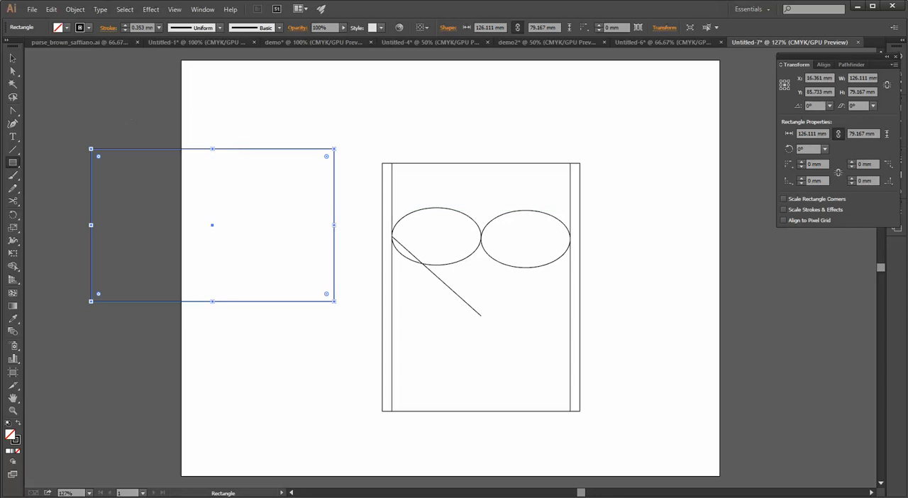
{"action": "left_click", "coordinate": [12, 58]}
{"action": "left_click", "coordinate": [142, 115]}
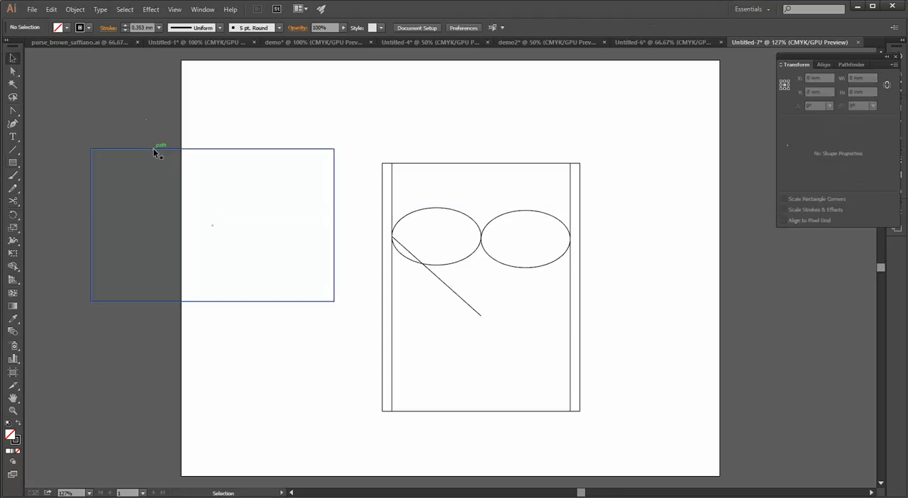
{"action": "left_click", "coordinate": [153, 149]}
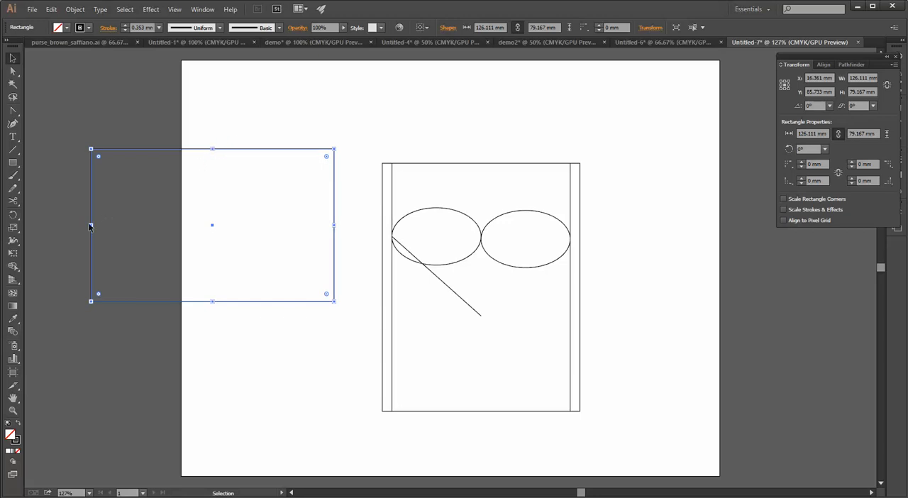
{"action": "key", "text": "ctrl+z"}
Create a rectangle of exactly 126.1111 by 79.1667 mm and move it left, clear of the tall rectangle
{"action": "left_click", "coordinate": [13, 163]}
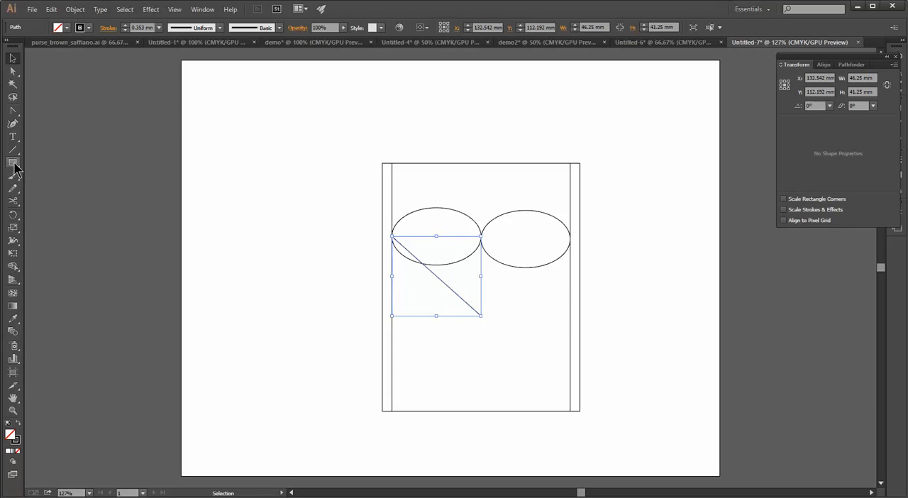
{"action": "left_click", "coordinate": [177, 169]}
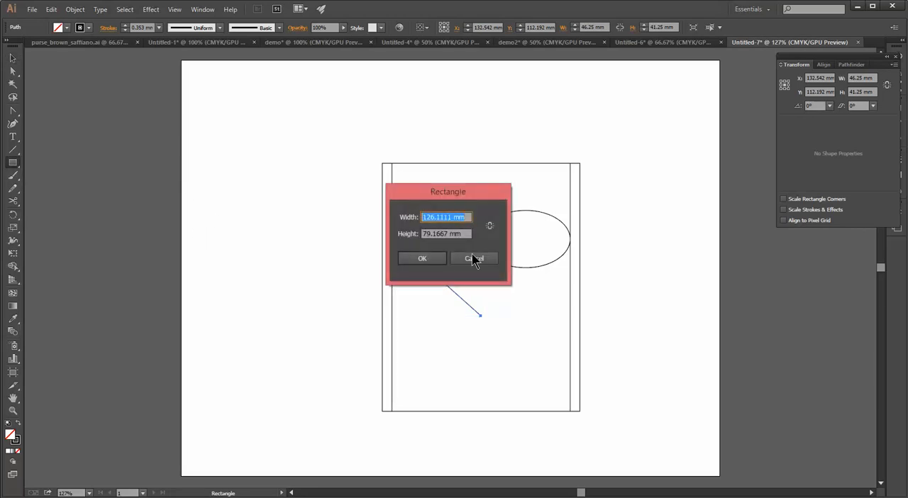
{"action": "left_click", "coordinate": [424, 259]}
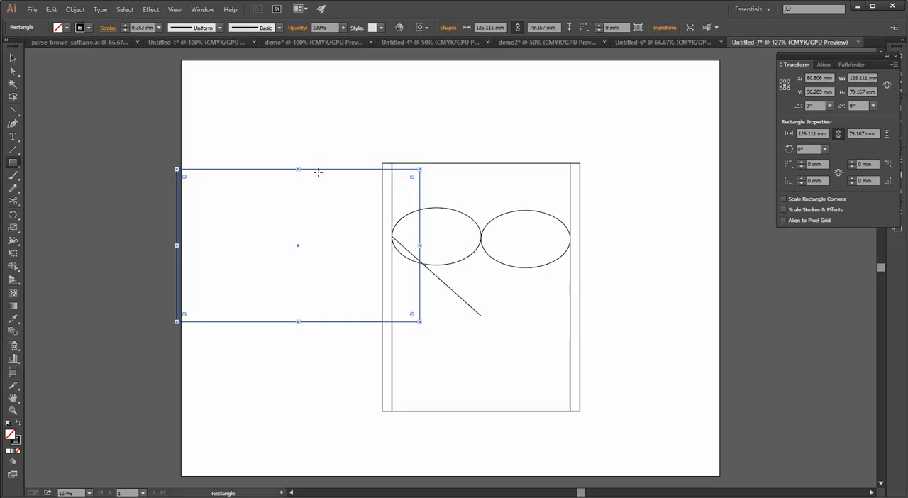
{"action": "left_click", "coordinate": [12, 71]}
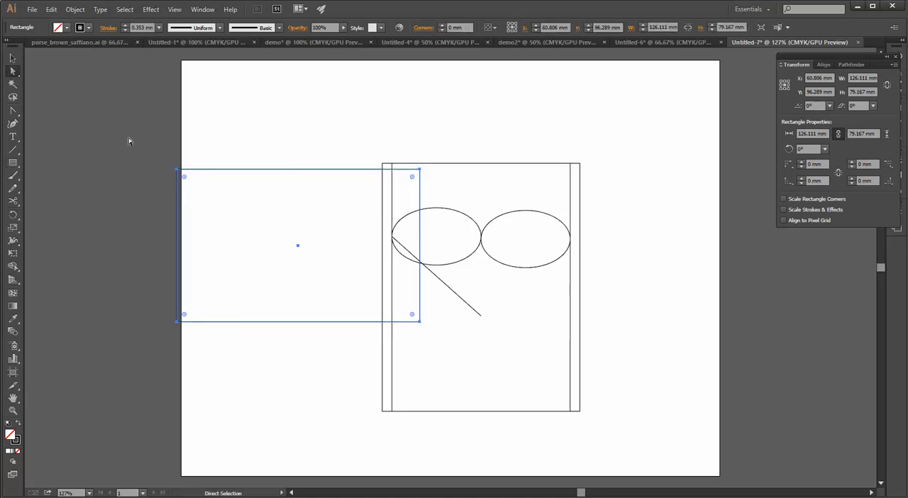
{"action": "left_click_drag", "start_coordinate": [241, 174], "coordinate": [174, 159]}
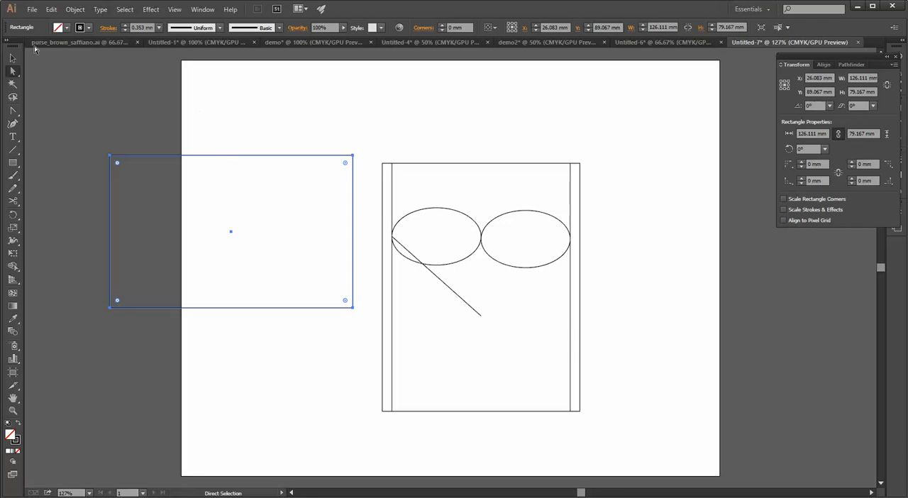
Apply Add Anchor Points twice to the wide rectangle's path
{"action": "left_click", "coordinate": [75, 9]}
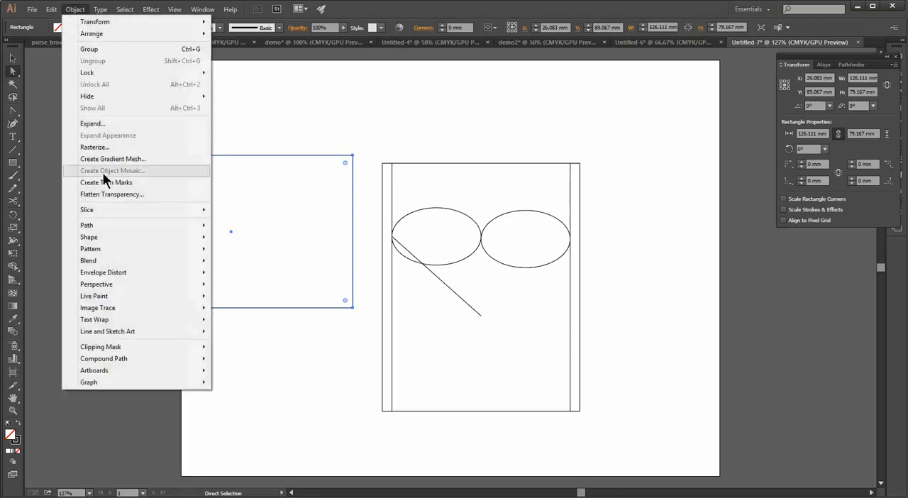
{"action": "mouse_move", "coordinate": [102, 225]}
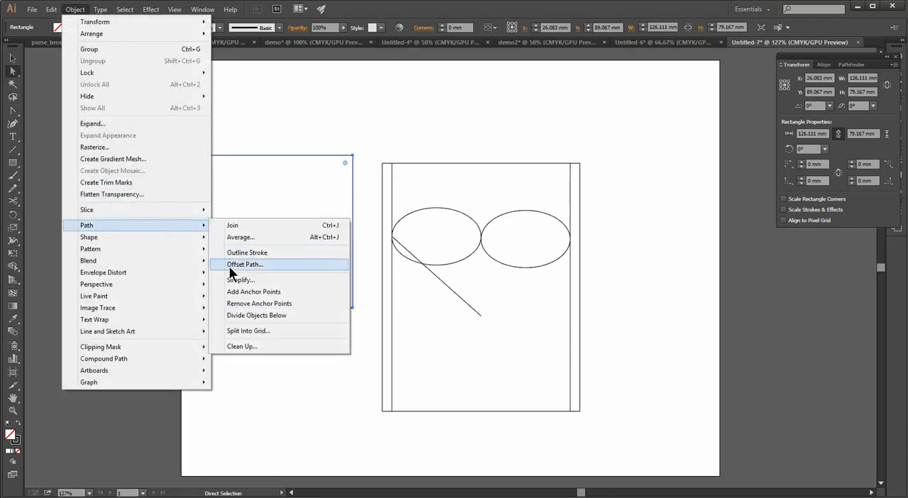
{"action": "left_click", "coordinate": [244, 291]}
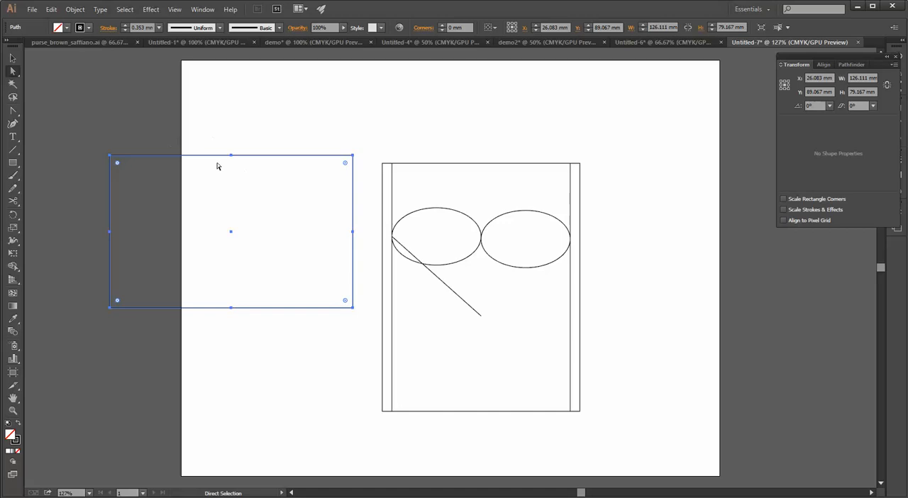
{"action": "left_click", "coordinate": [77, 10]}
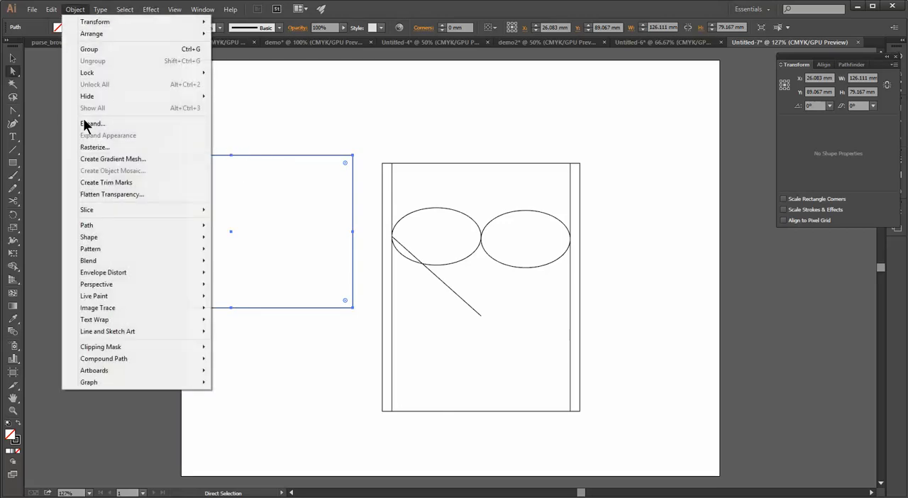
{"action": "mouse_move", "coordinate": [105, 226]}
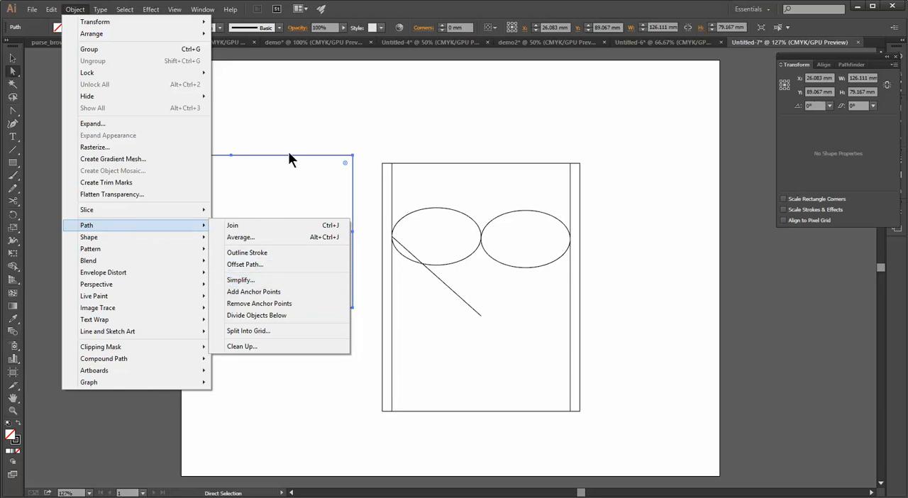
{"action": "left_click", "coordinate": [262, 293]}
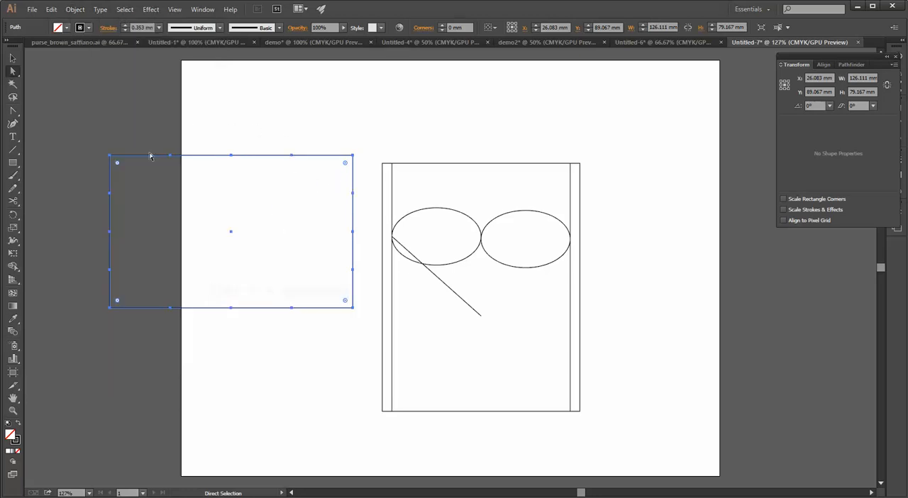
Try the Delete Anchor Point tool on the wide rectangle and undo the edit
{"action": "left_click", "coordinate": [12, 113]}
{"action": "left_click", "coordinate": [13, 114]}
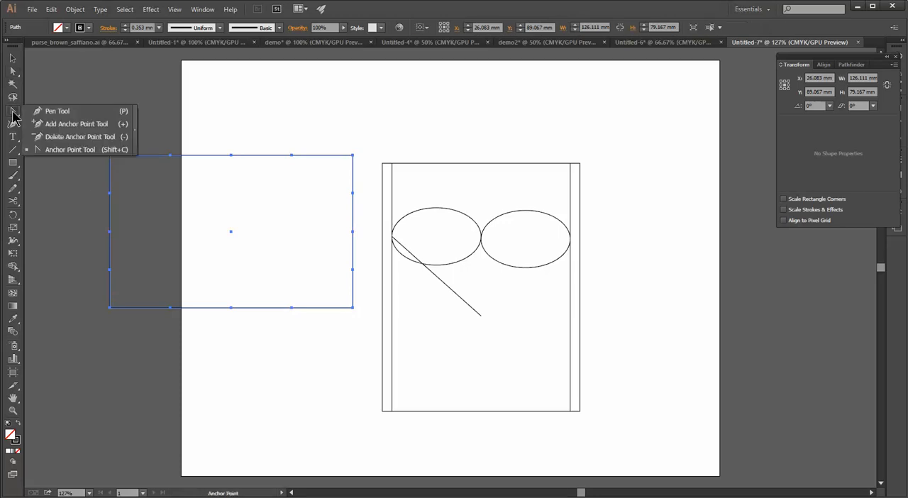
{"action": "left_click", "coordinate": [69, 144]}
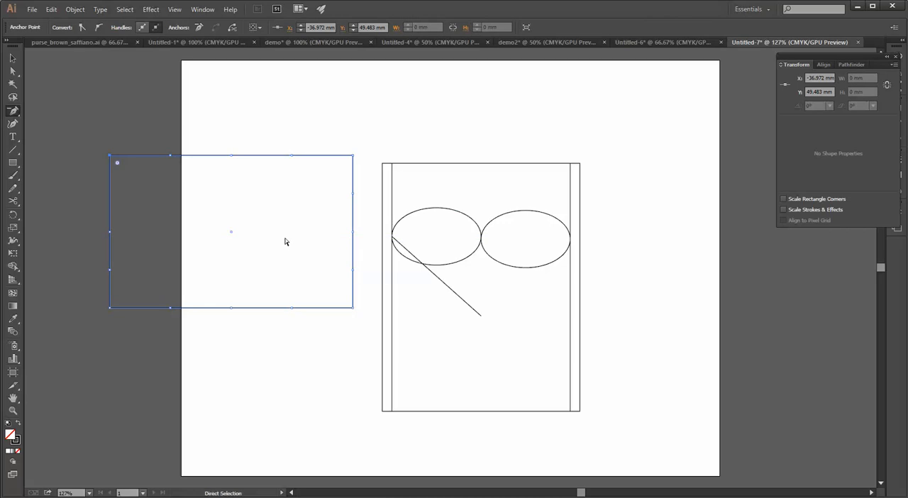
{"action": "key", "text": "ctrl+z"}
Move the middle anchor point of the wide rectangle's top edge 10 mm down to form a V-shaped dip
{"action": "left_click", "coordinate": [13, 72]}
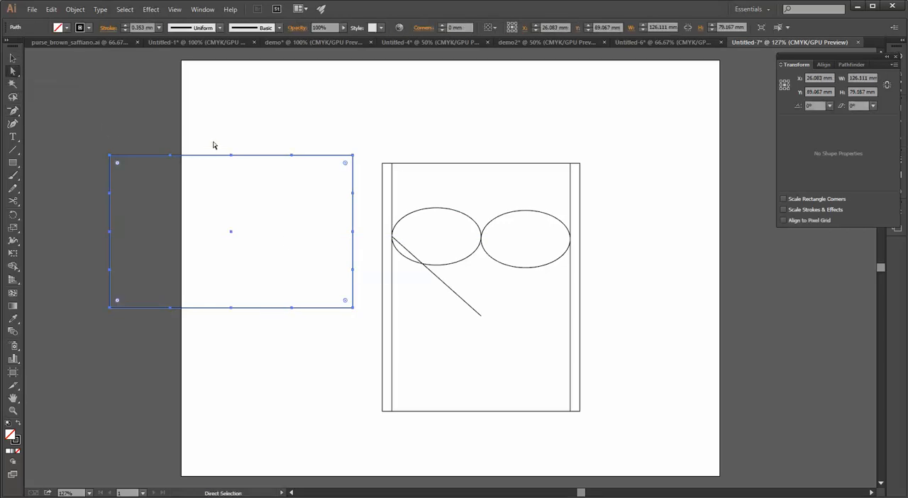
{"action": "left_click_drag", "start_coordinate": [215, 142], "coordinate": [238, 164]}
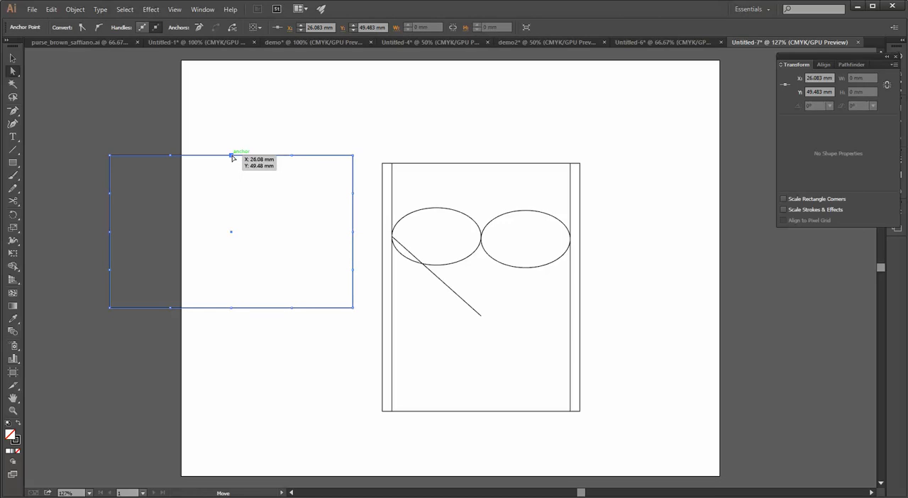
{"action": "left_click_drag", "start_coordinate": [232, 156], "coordinate": [213, 198]}
{"action": "key", "text": "ctrl+z"}
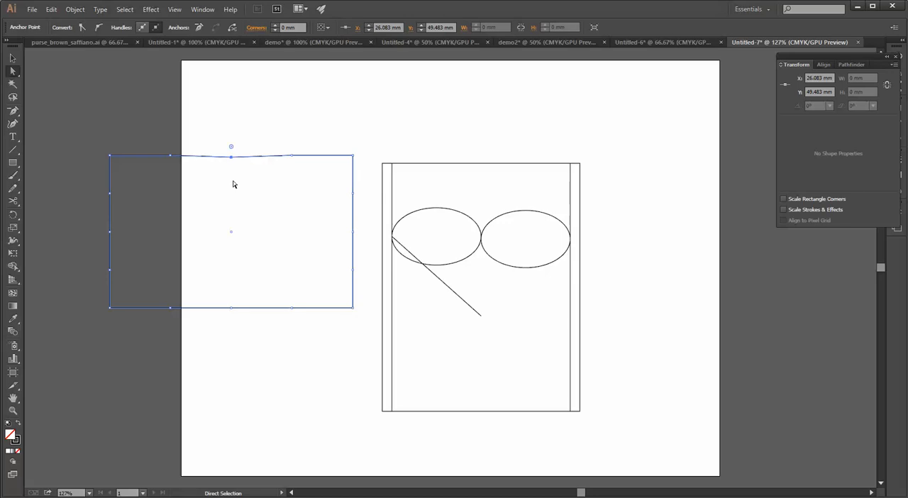
{"action": "key", "text": "Down"}
{"action": "key", "text": "Down"}
{"action": "key", "text": "Down"}
{"action": "key", "text": "Down"}
{"action": "key", "text": "Down"}
{"action": "key", "text": "Down"}
{"action": "key", "text": "Down"}
{"action": "key", "text": "Down"}
{"action": "key", "text": "Down"}
{"action": "key", "text": "Down"}
{"action": "key", "text": "Down"}
{"action": "key", "text": "Down"}
{"action": "key", "text": "Down"}
{"action": "key", "text": "Down"}
{"action": "key", "text": "Down"}
{"action": "key", "text": "Down"}
{"action": "key", "text": "Down"}
{"action": "key", "text": "Down"}
{"action": "key", "text": "Down"}
{"action": "key", "text": "Down"}
{"action": "key", "text": "Down"}
{"action": "key", "text": "Down"}
{"action": "key", "text": "Down"}
{"action": "key", "text": "Down"}
{"action": "key", "text": "Down"}
{"action": "key", "text": "Down"}
{"action": "key", "text": "Down"}
{"action": "key", "text": "Down"}
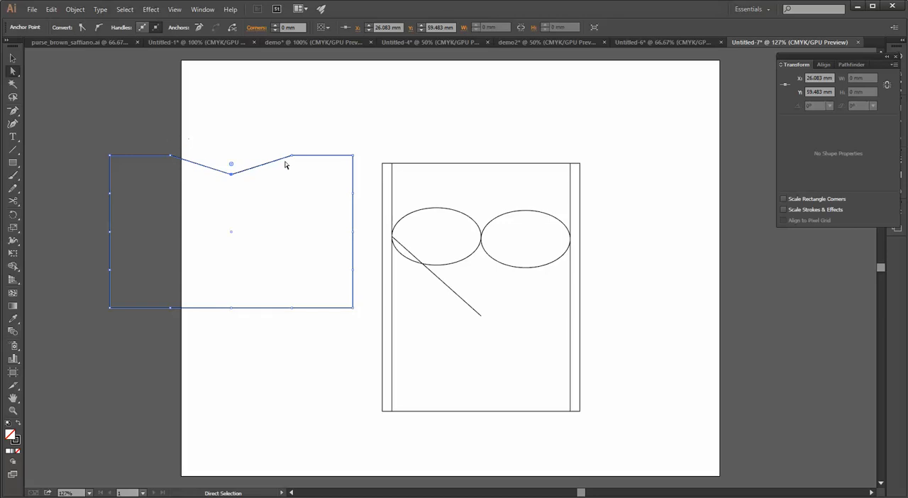
Try an 8 mm corner radius on the dip's lowest anchor and undo it
{"action": "double_click", "coordinate": [232, 167]}
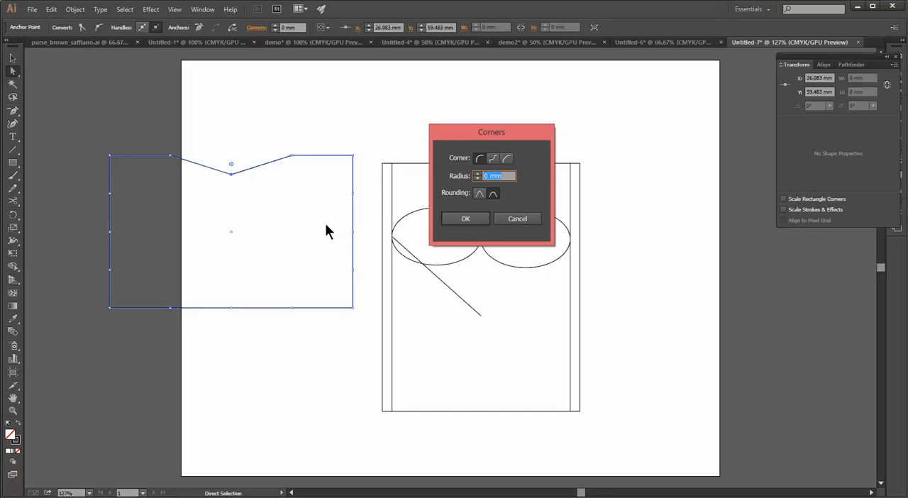
{"action": "type", "text": "8"}
{"action": "key", "text": "Return"}
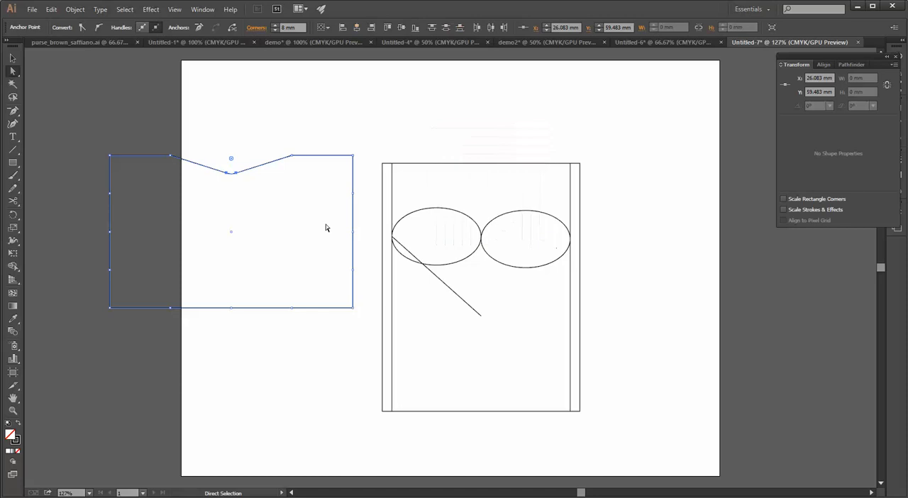
{"action": "key", "text": "ctrl+z"}
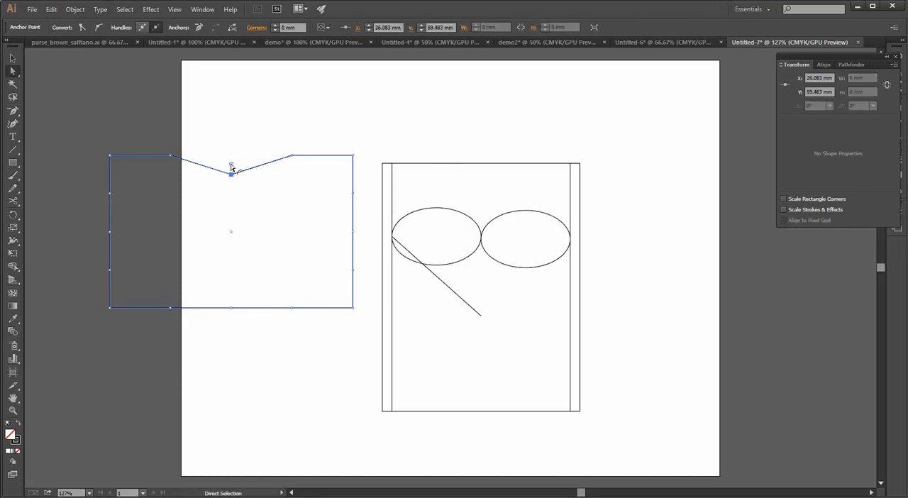
Round the dip's lowest anchor with a 50 mm corner radius
{"action": "double_click", "coordinate": [232, 167]}
{"action": "type", "text": "50"}
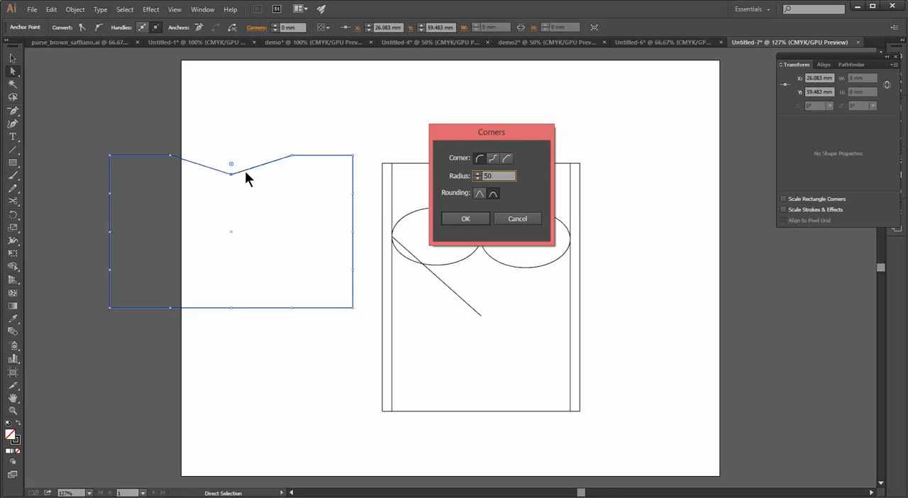
{"action": "key", "text": "Return"}
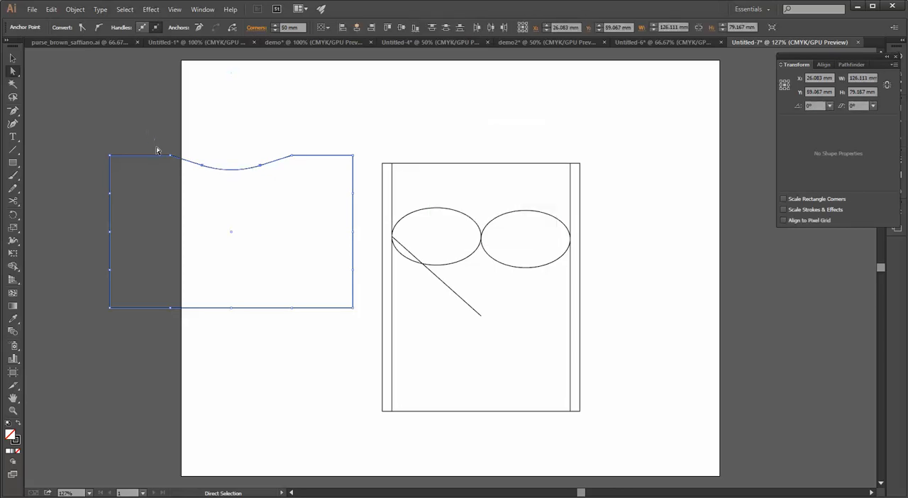
Round the anchor at the dip's left end with a 50 mm corner radius
{"action": "left_click", "coordinate": [170, 155]}
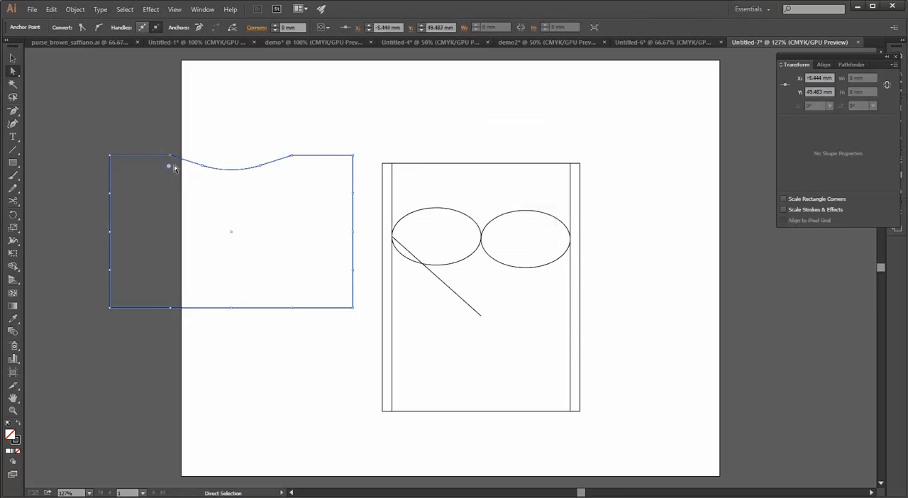
{"action": "double_click", "coordinate": [171, 168]}
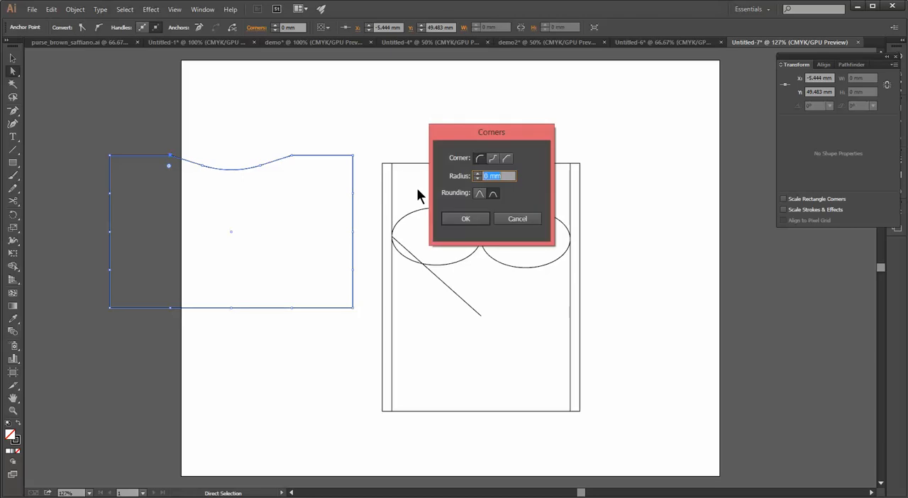
{"action": "type", "text": "50"}
{"action": "key", "text": "Return"}
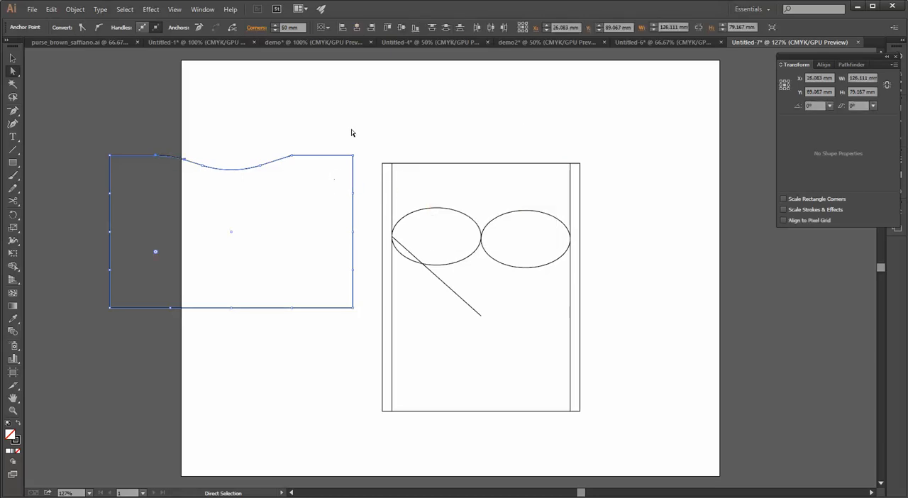
Round the anchor at the dip's right end with a 50 mm corner radius
{"action": "left_click", "coordinate": [291, 155]}
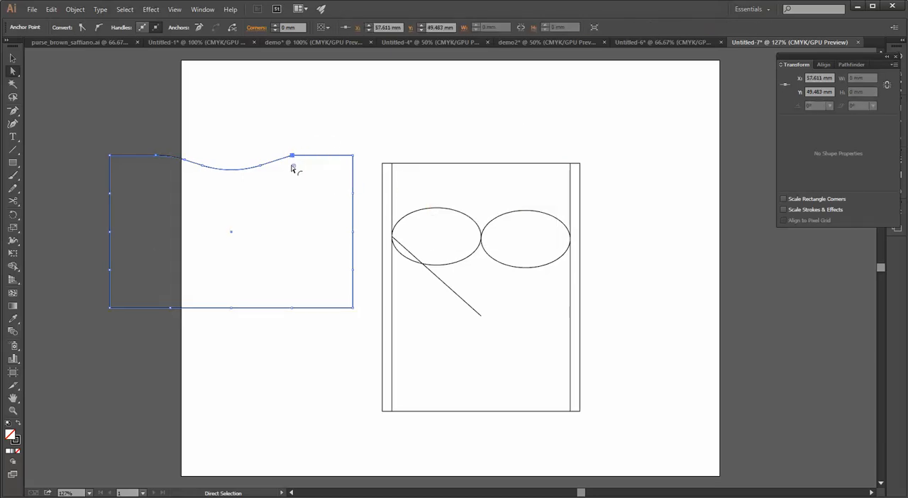
{"action": "double_click", "coordinate": [293, 166]}
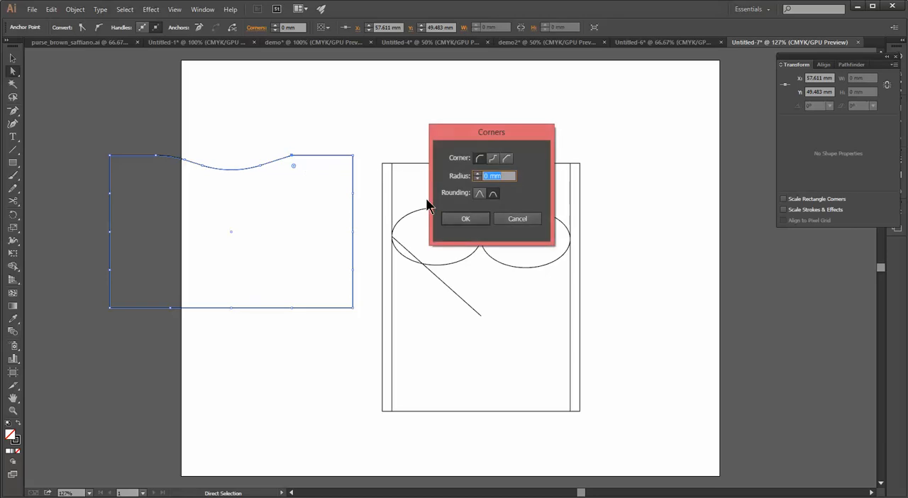
{"action": "type", "text": "8"}
{"action": "key", "text": "Return"}
{"action": "left_click", "coordinate": [293, 151]}
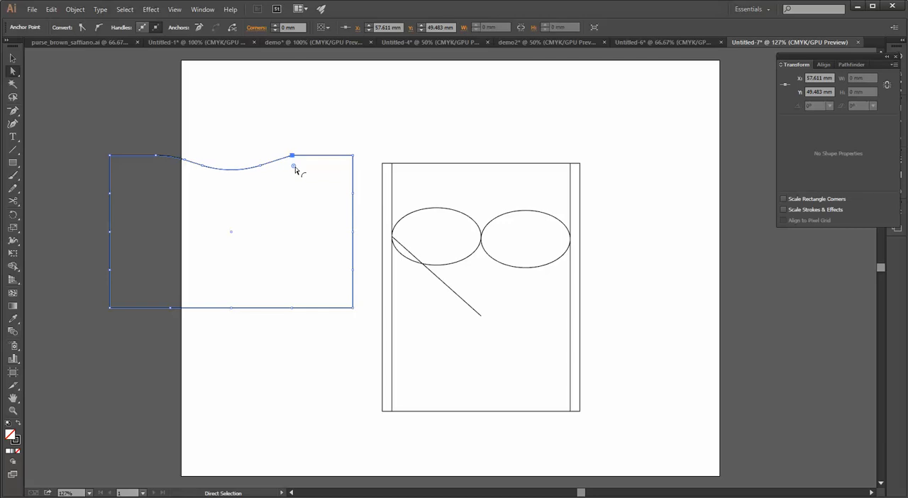
{"action": "double_click", "coordinate": [294, 167]}
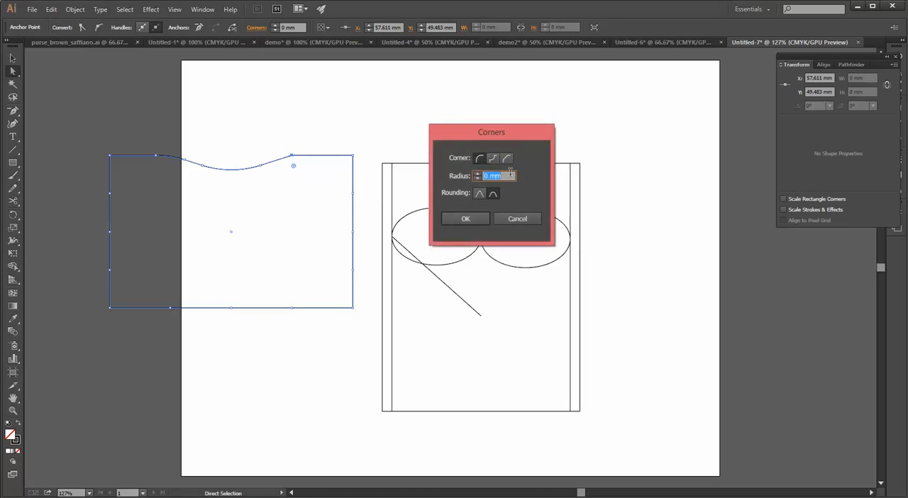
{"action": "type", "text": "50"}
{"action": "key", "text": "Return"}
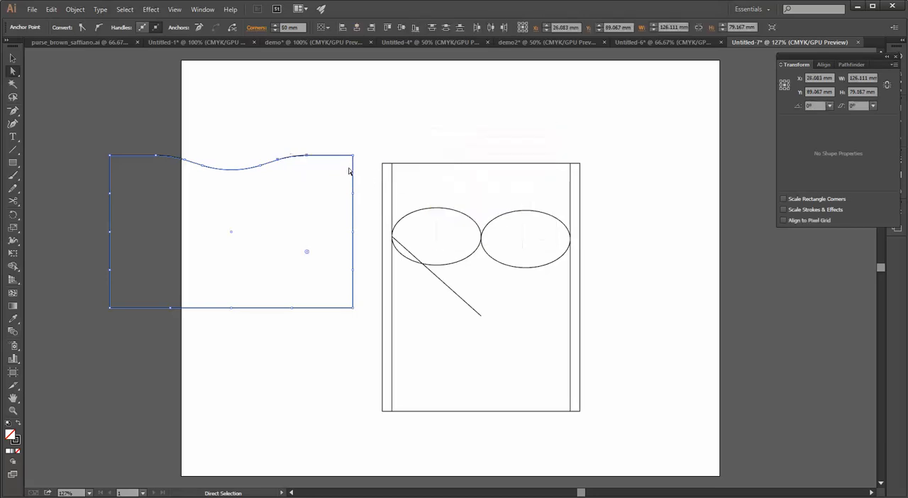
Try the Anchor Point tool on the straight segment left of the dip, pulling it and its handles into a tall arch
{"action": "left_click", "coordinate": [14, 110]}
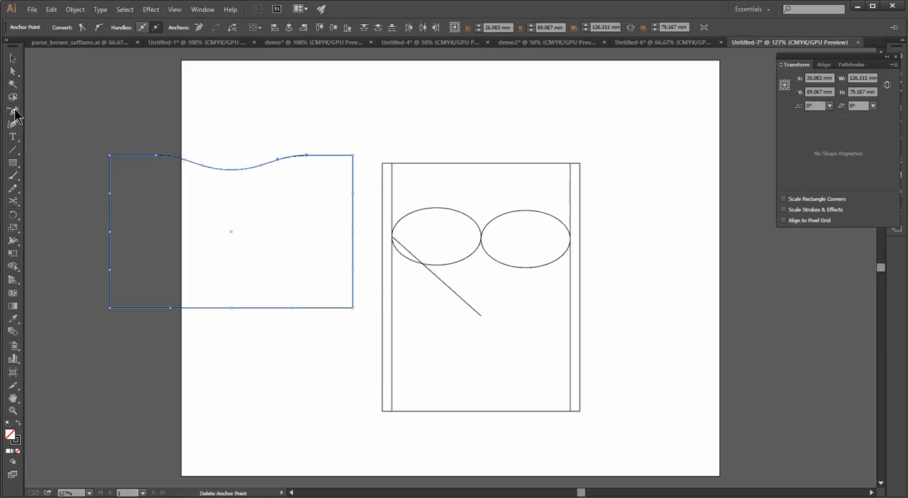
{"action": "left_click", "coordinate": [64, 149]}
{"action": "scroll", "coordinate": [173, 164], "scroll_direction": "up", "scroll_amount": 2}
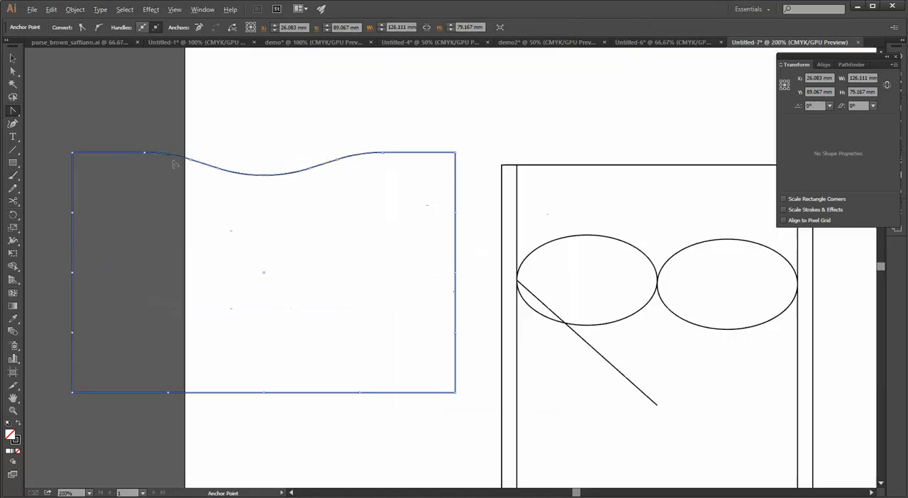
{"action": "scroll", "coordinate": [173, 165], "scroll_direction": "up", "scroll_amount": 1}
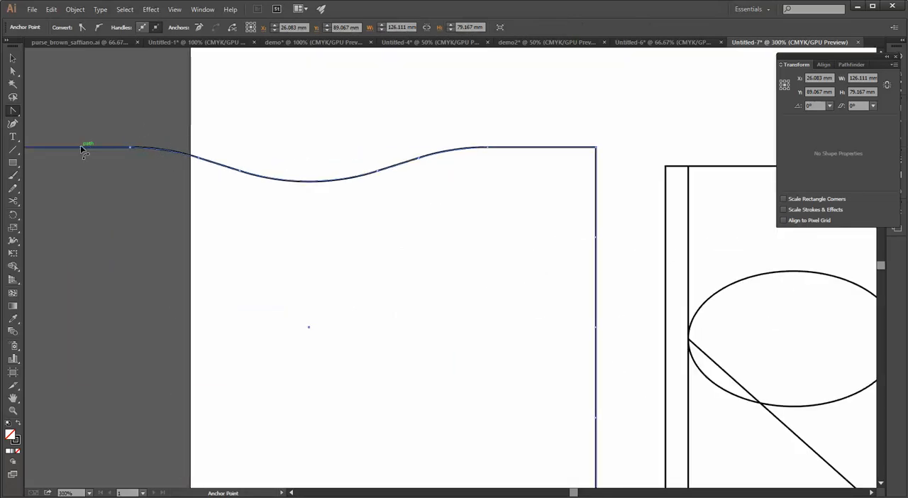
{"action": "left_click_drag", "start_coordinate": [82, 148], "coordinate": [83, 135]}
{"action": "left_click_drag", "start_coordinate": [127, 189], "coordinate": [293, 212]}
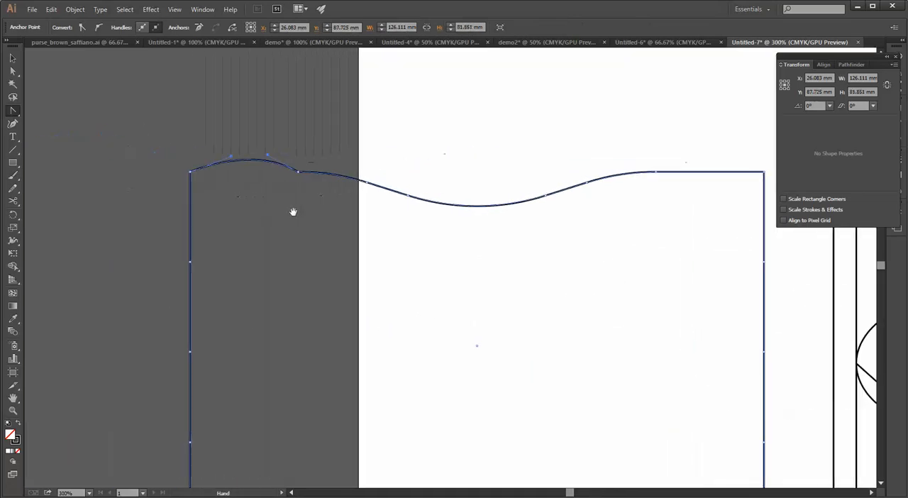
{"action": "left_click_drag", "start_coordinate": [232, 159], "coordinate": [218, 110]}
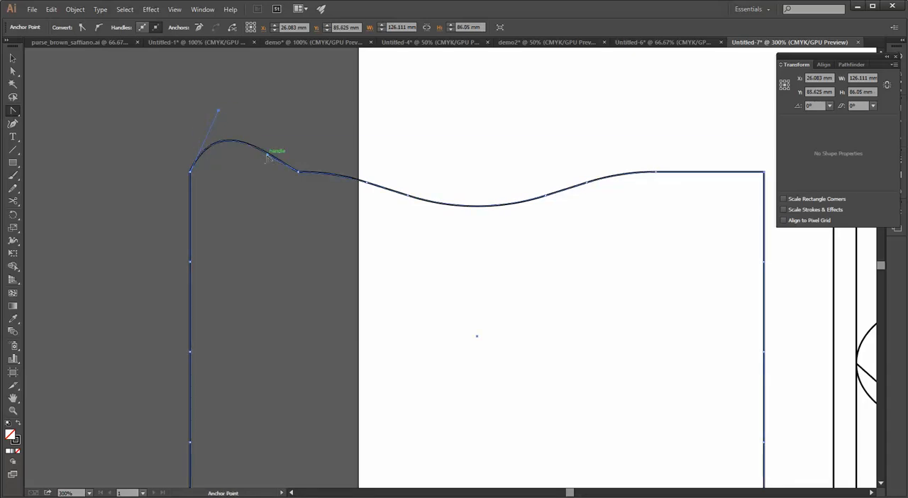
{"action": "left_click_drag", "start_coordinate": [268, 158], "coordinate": [296, 142]}
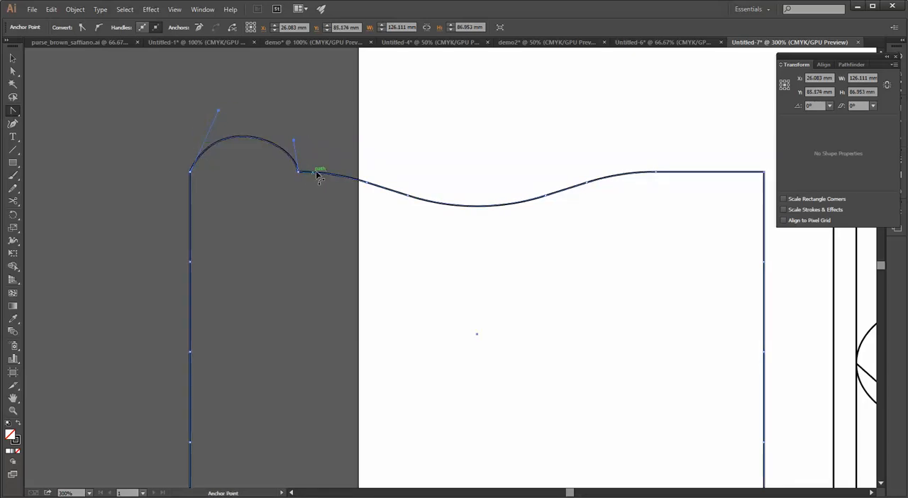
Try bending the short curved segment beside the arch downward and adjust its handle to continue the arch's line smoothly
{"action": "left_click_drag", "start_coordinate": [330, 179], "coordinate": [326, 193]}
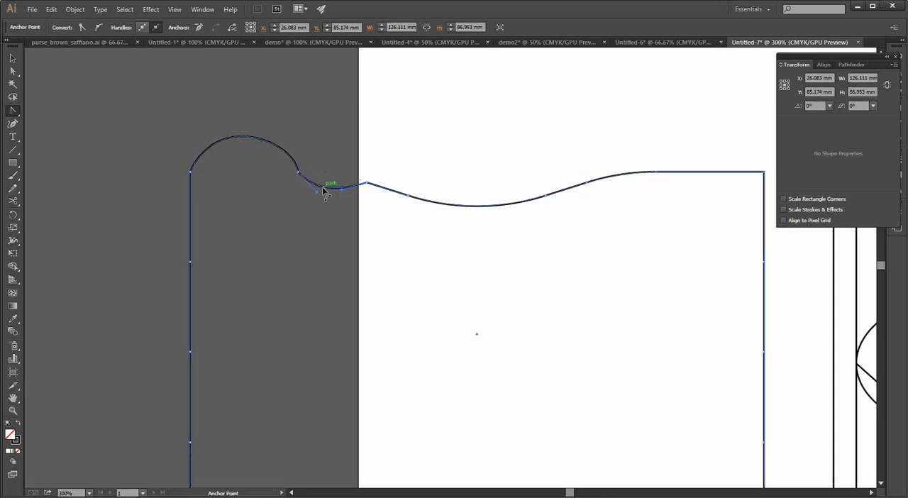
{"action": "left_click", "coordinate": [304, 198]}
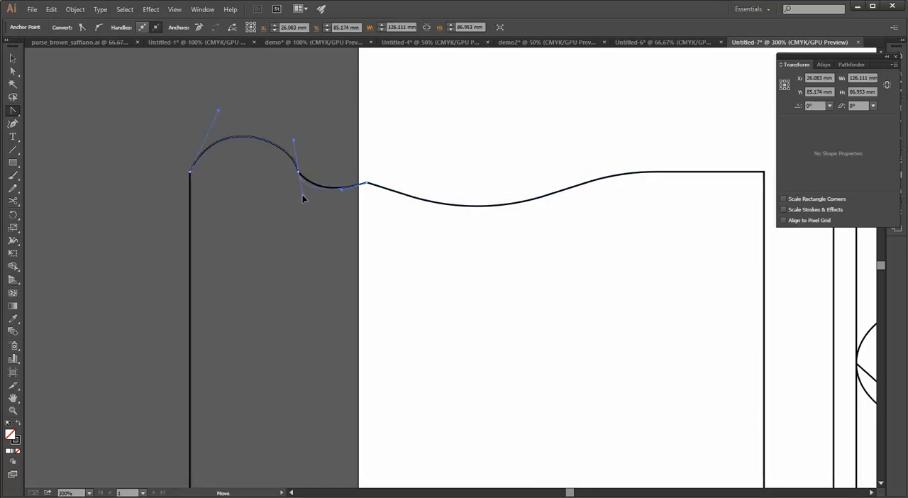
{"action": "left_click", "coordinate": [302, 194]}
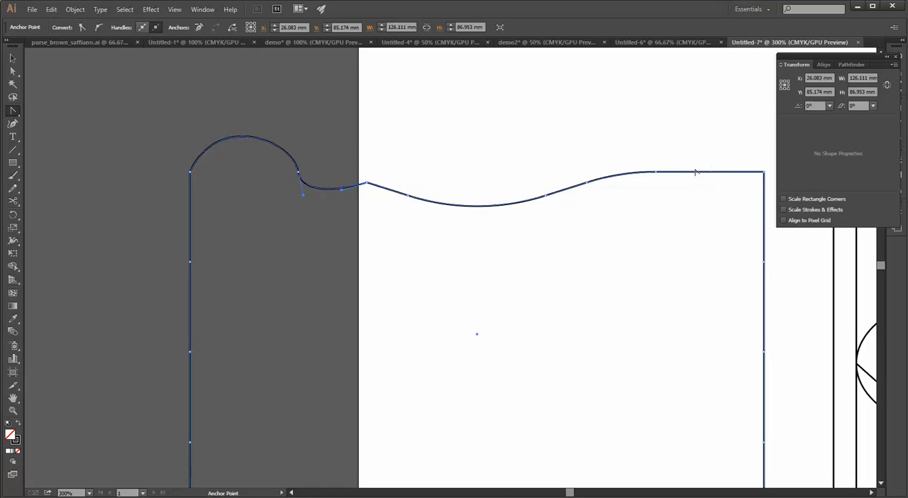
Undo all Anchor Point tool edits on the shape's top edge
{"action": "key", "text": "ctrl+z"}
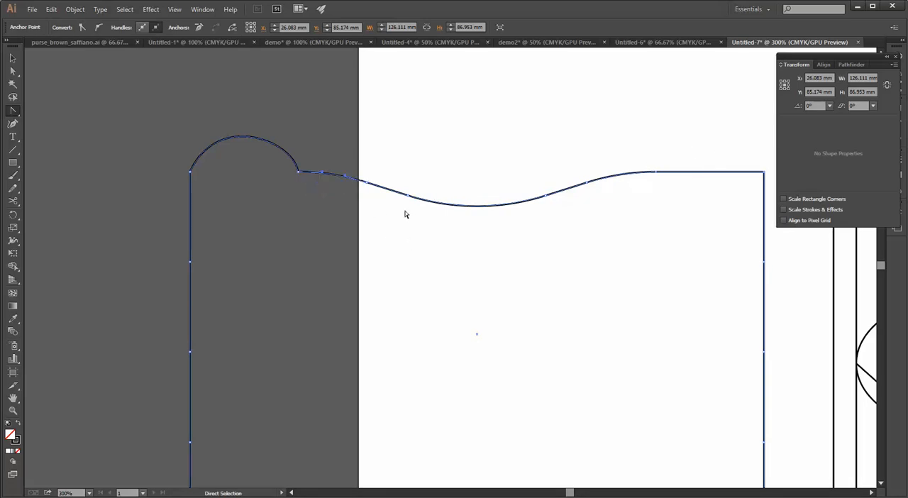
{"action": "key", "text": "ctrl+z"}
{"action": "key", "text": "ctrl+z"}
{"action": "key", "text": "ctrl+z"}
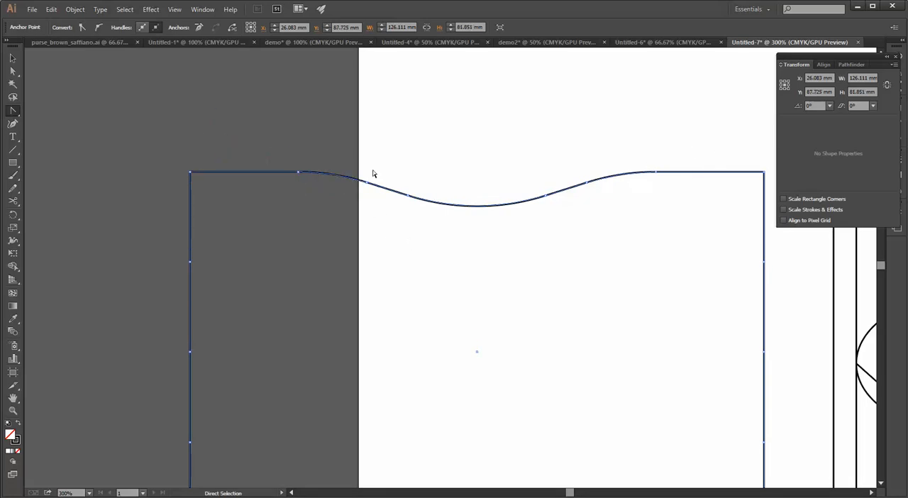
Select the anchor at the left start of the top curve with Direct Selection to examine its handle and corner widget
{"action": "scroll", "coordinate": [394, 174], "scroll_direction": "down", "scroll_amount": 2}
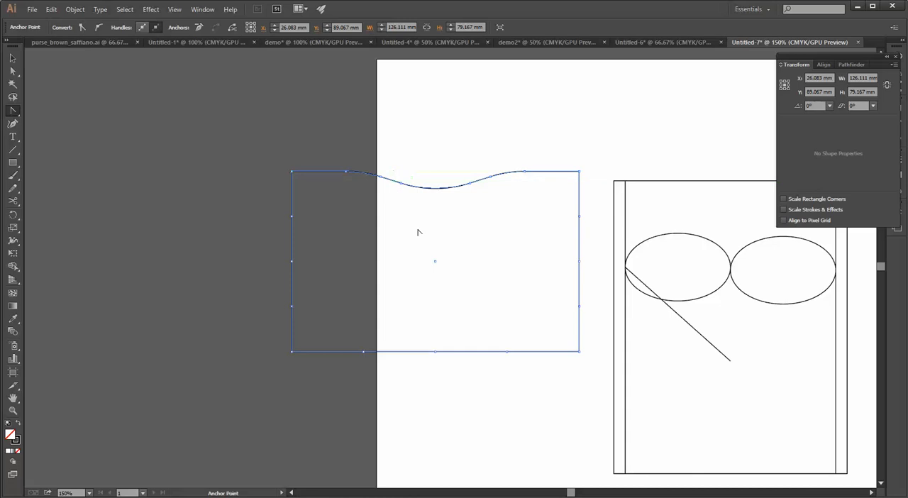
{"action": "left_click_drag", "start_coordinate": [419, 232], "coordinate": [313, 246]}
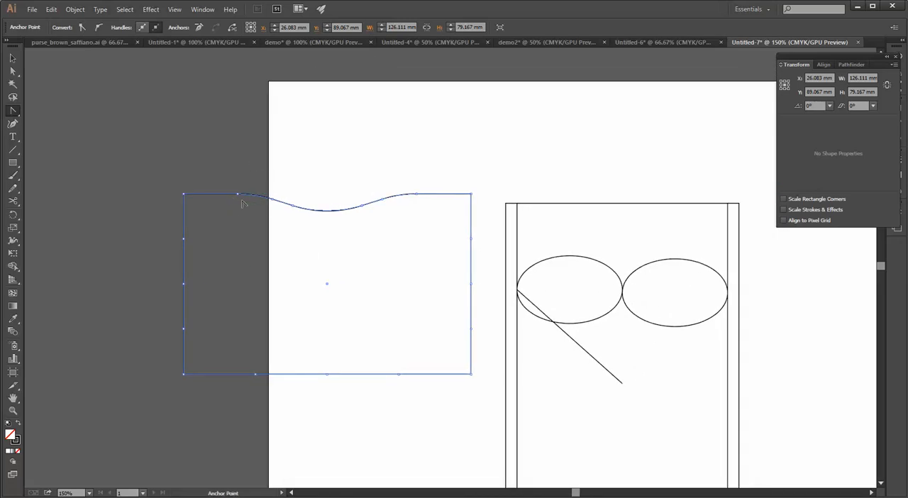
{"action": "left_click", "coordinate": [13, 71]}
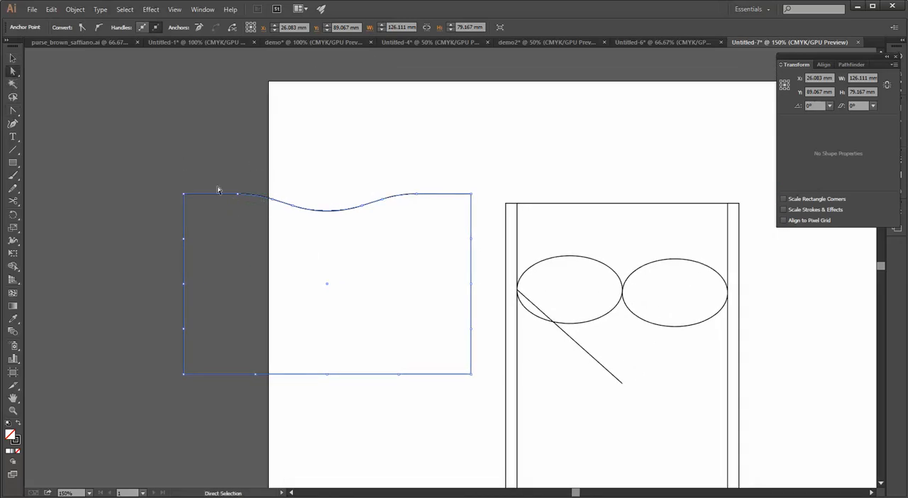
{"action": "left_click_drag", "start_coordinate": [220, 176], "coordinate": [252, 209]}
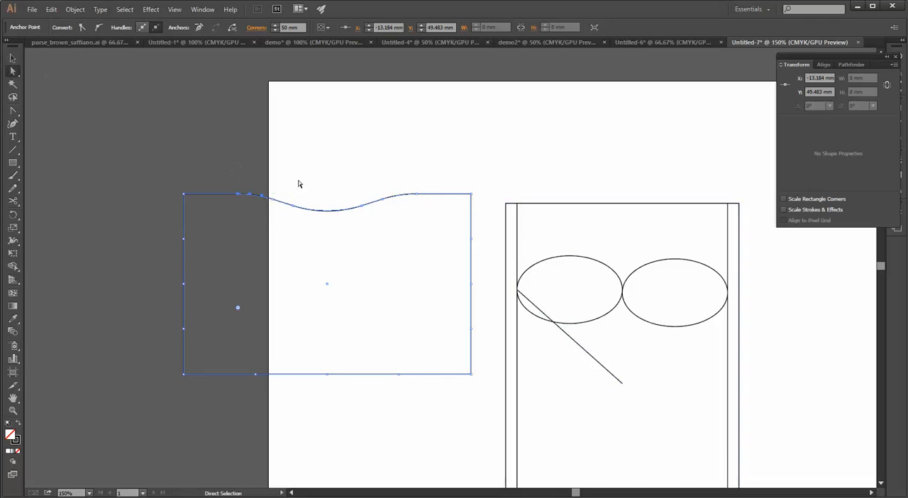
Try adding a midpoint anchor to the diagonal line below the ellipses and pulling that anchor down-left to bend the line
{"action": "left_click_drag", "start_coordinate": [525, 379], "coordinate": [447, 304]}
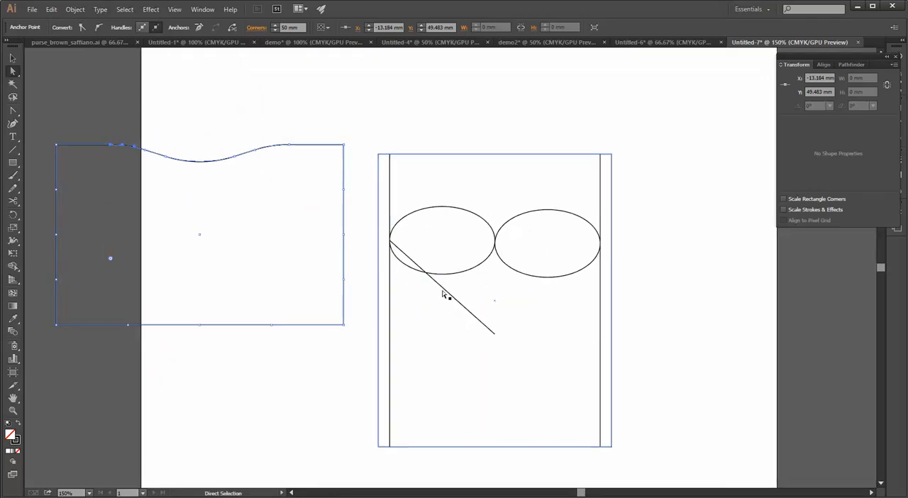
{"action": "left_click", "coordinate": [443, 290]}
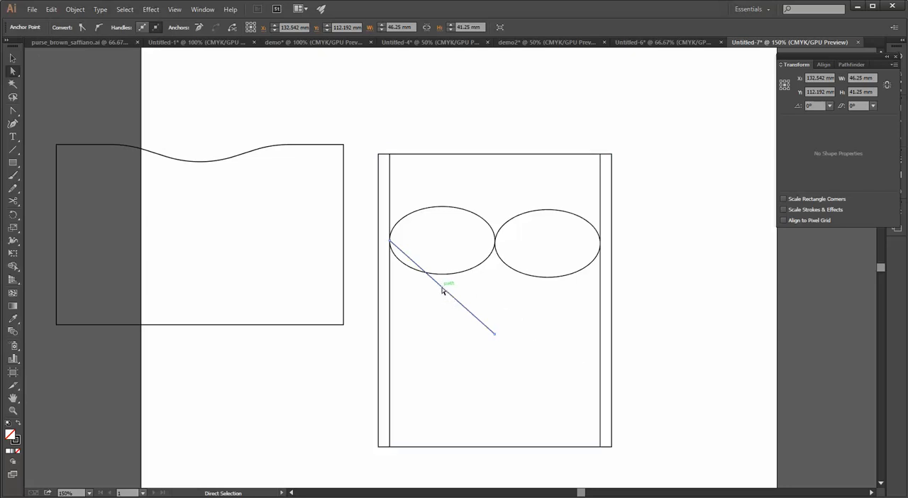
{"action": "left_click", "coordinate": [74, 10]}
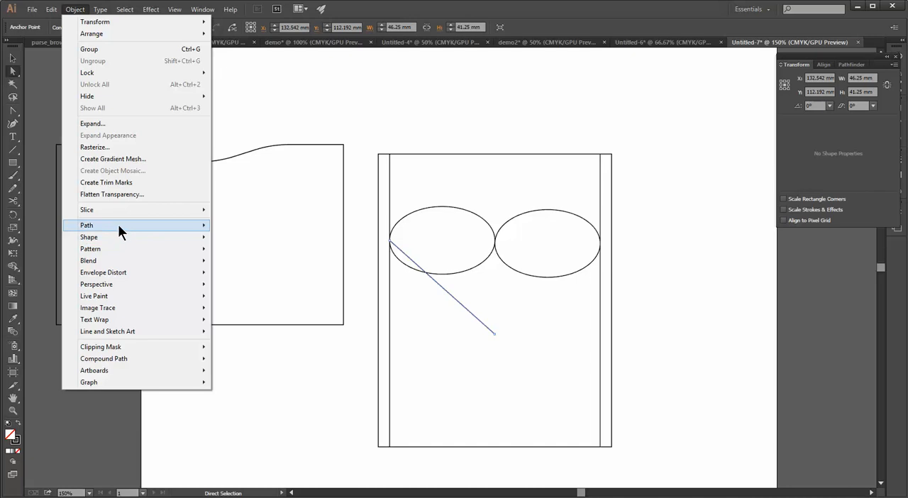
{"action": "mouse_move", "coordinate": [118, 225]}
{"action": "left_click", "coordinate": [260, 291]}
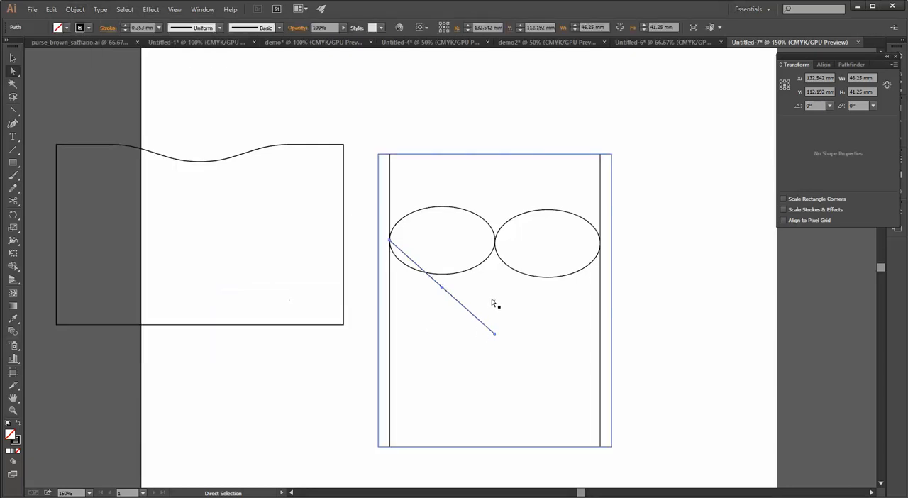
{"action": "left_click", "coordinate": [442, 289]}
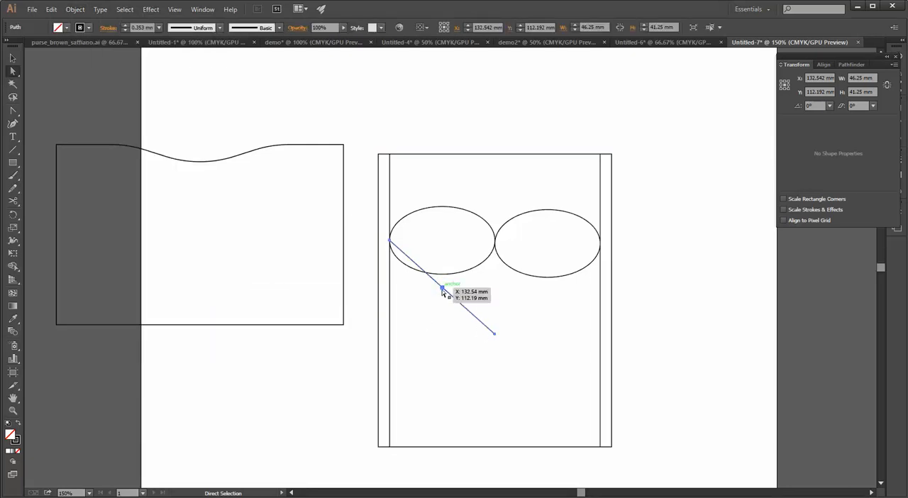
{"action": "left_click_drag", "start_coordinate": [444, 289], "coordinate": [441, 293]}
{"action": "key", "text": "ctrl+z"}
{"action": "left_click", "coordinate": [442, 288]}
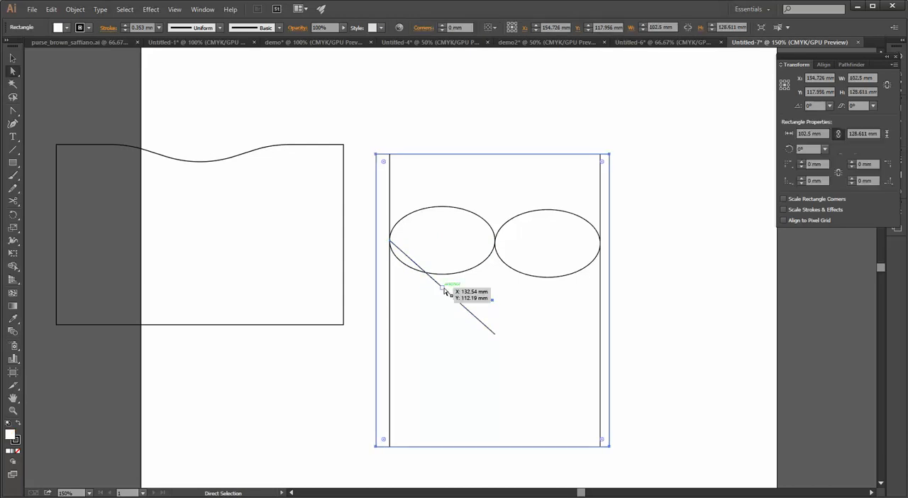
{"action": "mouse_move", "coordinate": [442, 291]}
{"action": "left_mouse_down"}
{"action": "mouse_move", "coordinate": [432, 306]}
{"action": "mouse_move", "coordinate": [430, 298]}
{"action": "left_mouse_up"}
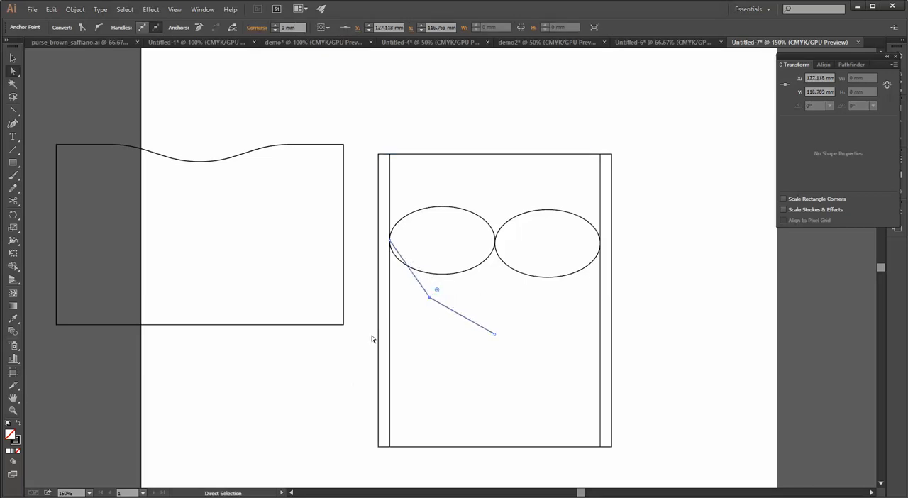
Undo the bend and added anchor, and curve the diagonal line into an S with the Anchor Point tool, adjusting both end handles
{"action": "left_click", "coordinate": [13, 110]}
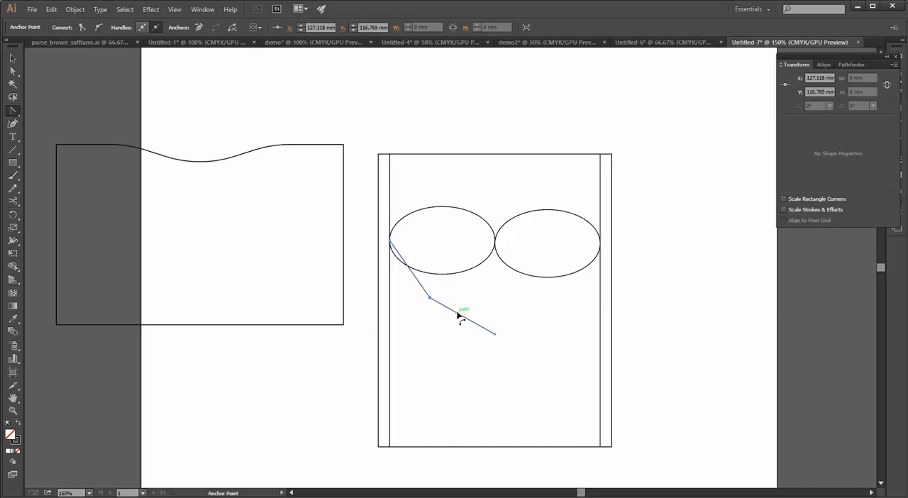
{"action": "key", "text": "ctrl+z"}
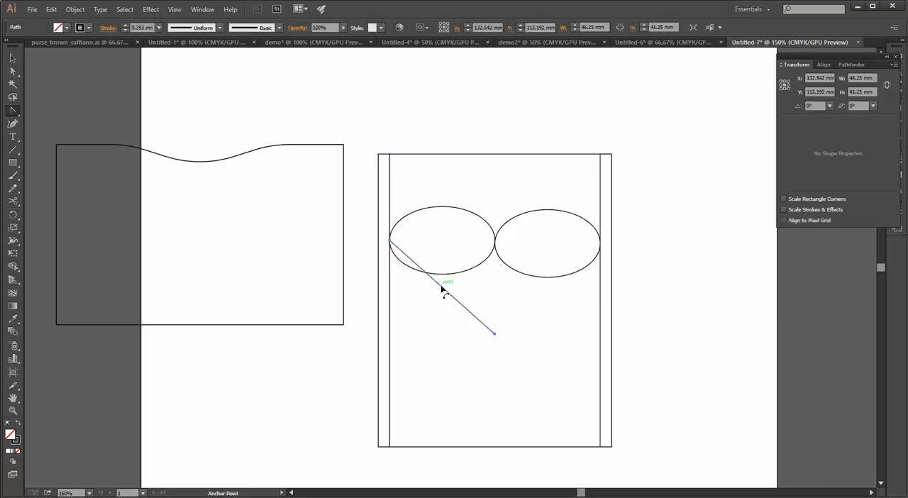
{"action": "left_click_drag", "start_coordinate": [439, 289], "coordinate": [435, 328]}
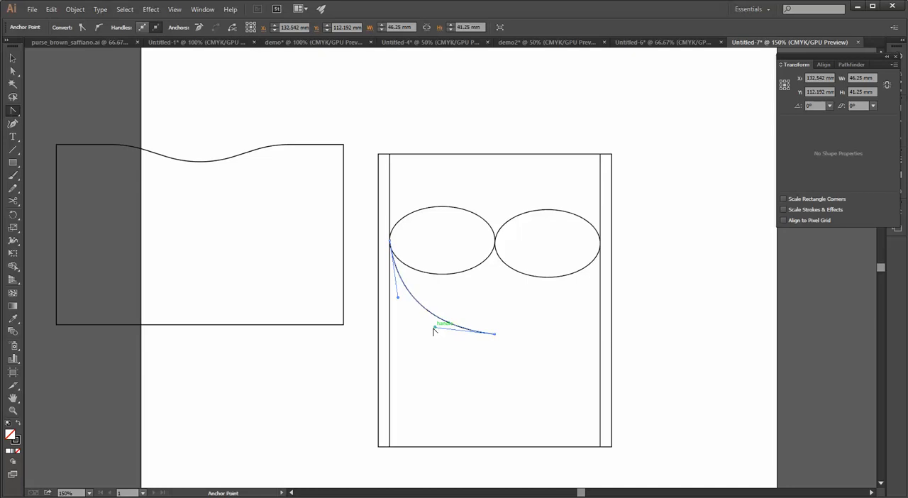
{"action": "left_click_drag", "start_coordinate": [435, 330], "coordinate": [484, 288]}
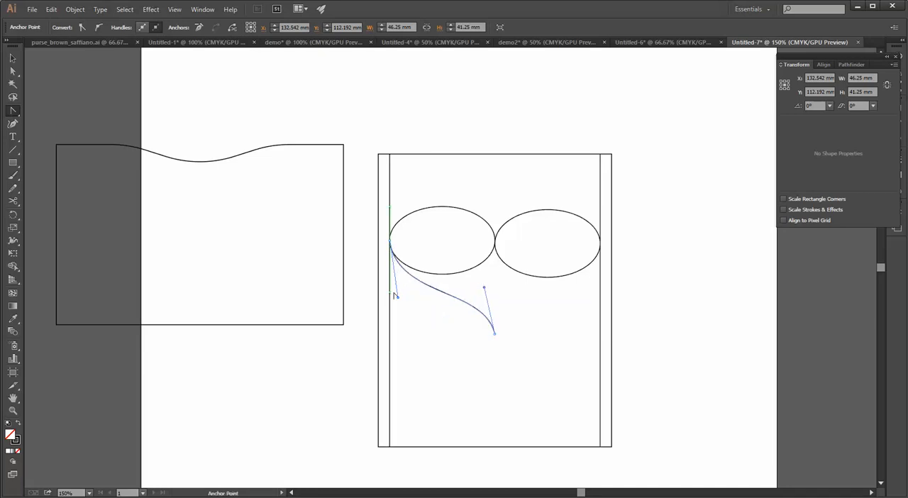
{"action": "left_click_drag", "start_coordinate": [399, 299], "coordinate": [391, 301]}
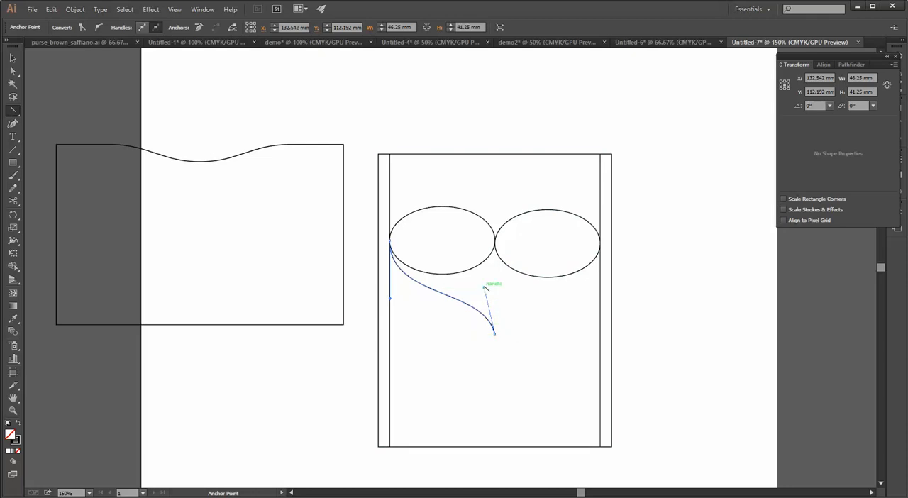
{"action": "left_click_drag", "start_coordinate": [485, 290], "coordinate": [468, 291]}
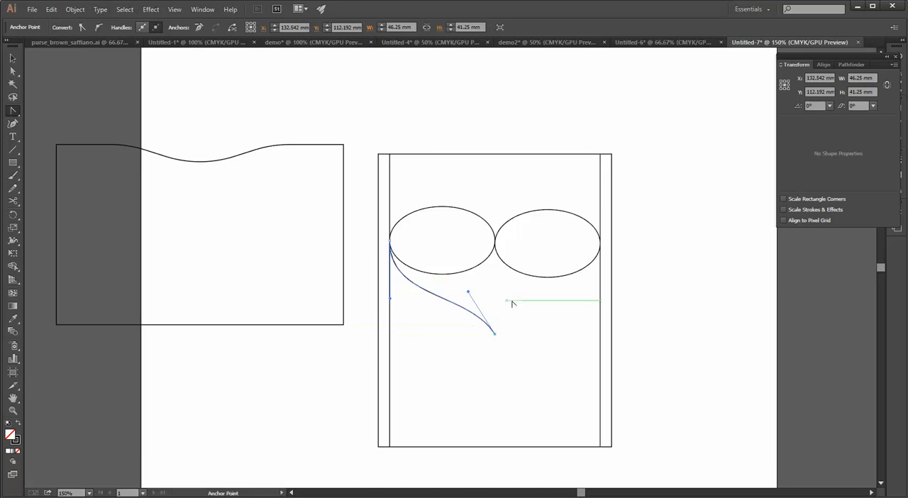
Copy and paste the S-shaped curve and reflect the copy left to right across a vertical axis
{"action": "key", "text": "c"}
{"action": "left_click", "coordinate": [430, 288]}
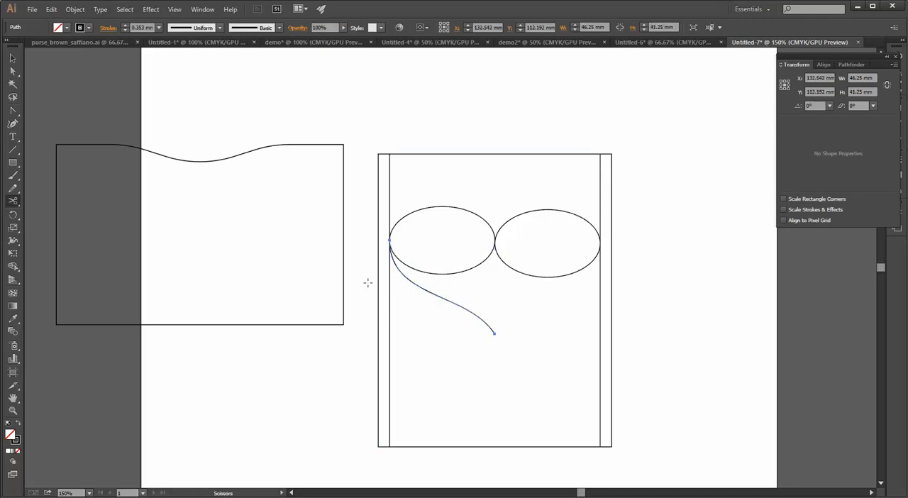
{"action": "left_click", "coordinate": [13, 71]}
{"action": "left_click", "coordinate": [534, 374]}
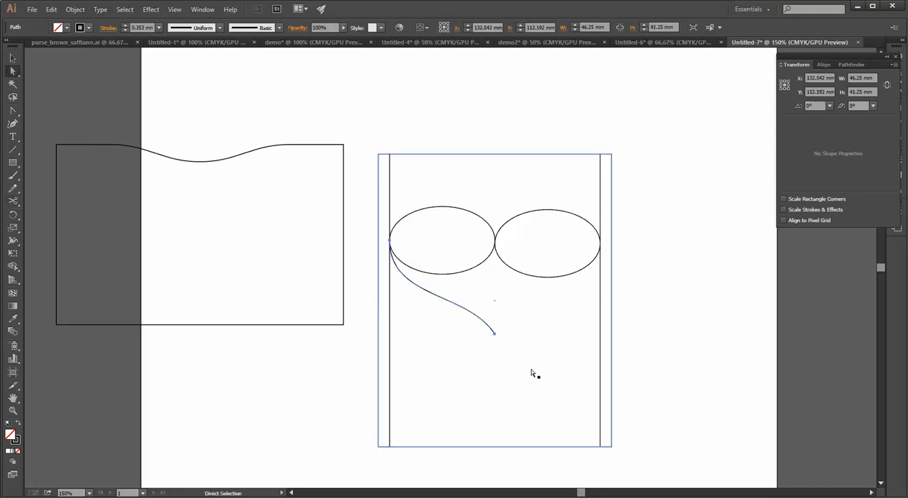
{"action": "left_click", "coordinate": [450, 305]}
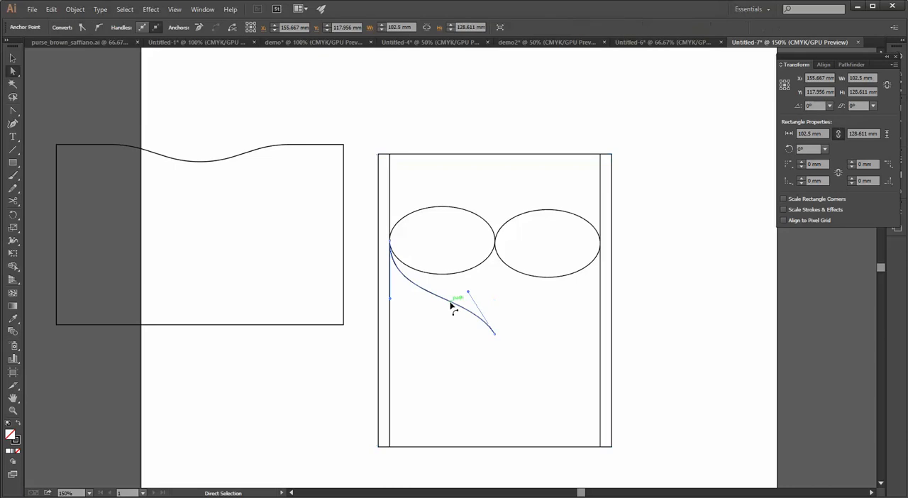
{"action": "key", "text": "v"}
{"action": "left_click_drag", "start_coordinate": [450, 317], "coordinate": [470, 292]}
{"action": "right_click", "coordinate": [469, 289]}
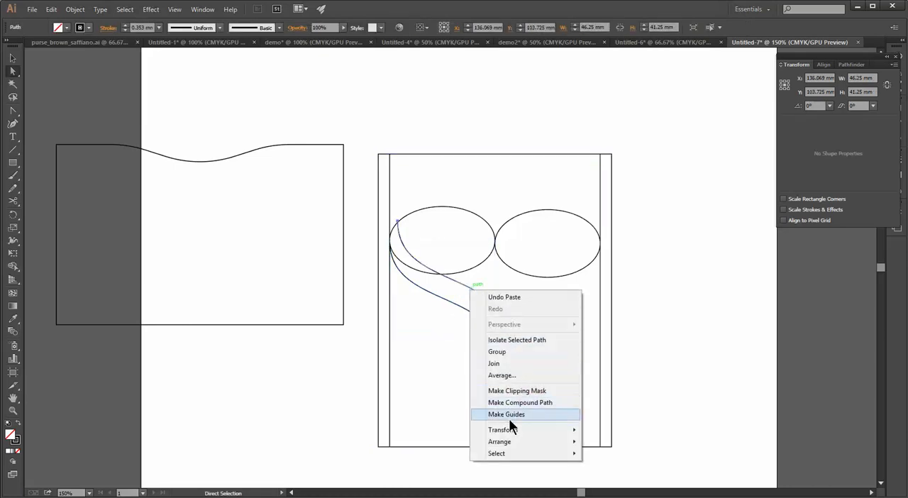
{"action": "mouse_move", "coordinate": [508, 430]}
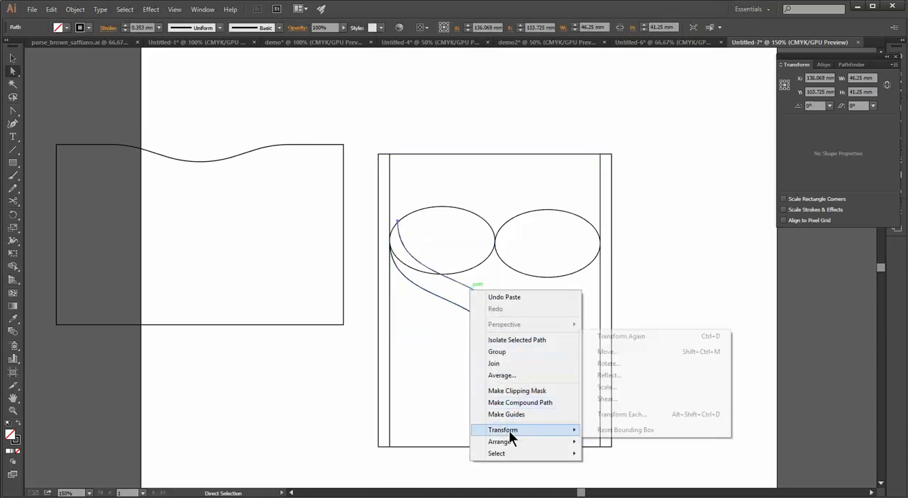
{"action": "left_click", "coordinate": [628, 374]}
{"action": "left_click", "coordinate": [451, 306]}
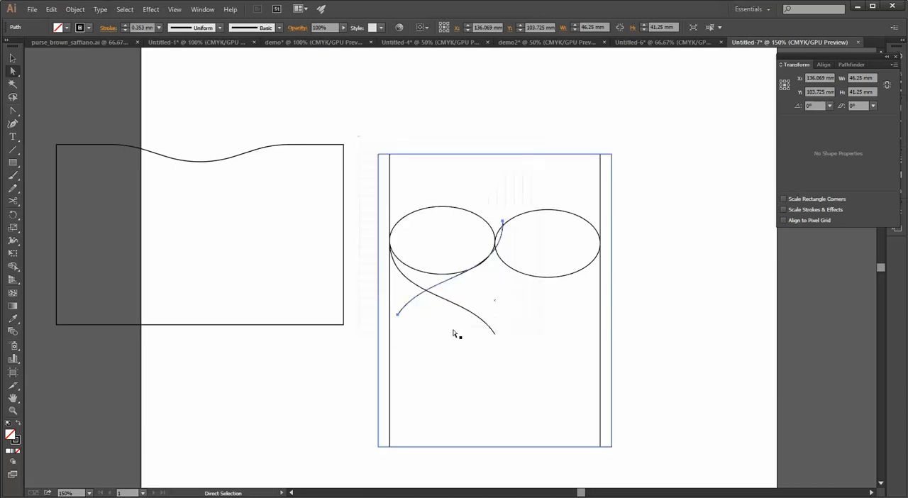
Move the whole reflected curve down, clear of the ellipses and the original curve
{"action": "left_click", "coordinate": [501, 240]}
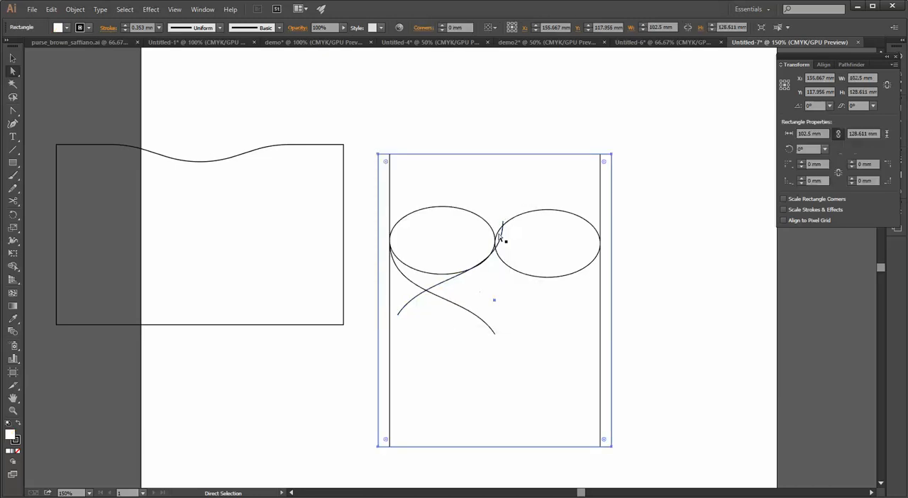
{"action": "left_click", "coordinate": [444, 284]}
{"action": "left_click_drag", "start_coordinate": [447, 284], "coordinate": [474, 373]}
{"action": "key", "text": "ctrl+z"}
{"action": "key", "text": "v"}
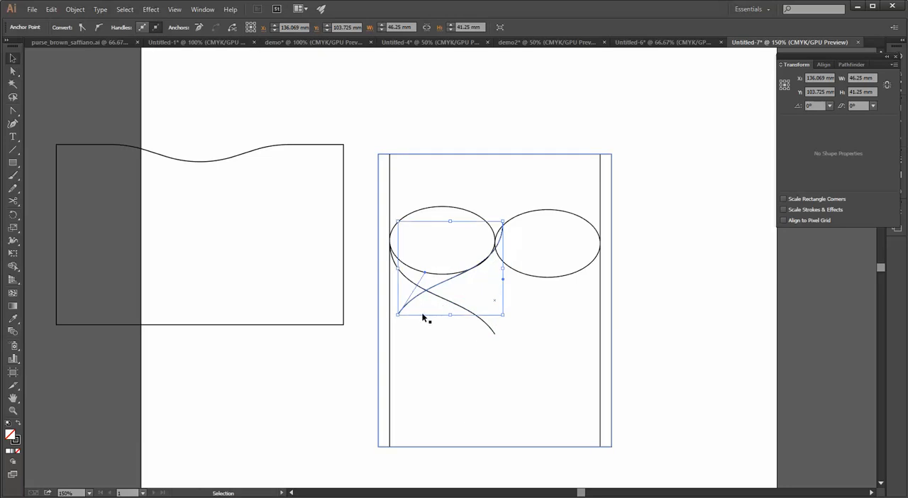
{"action": "left_click_drag", "start_coordinate": [443, 281], "coordinate": [502, 361]}
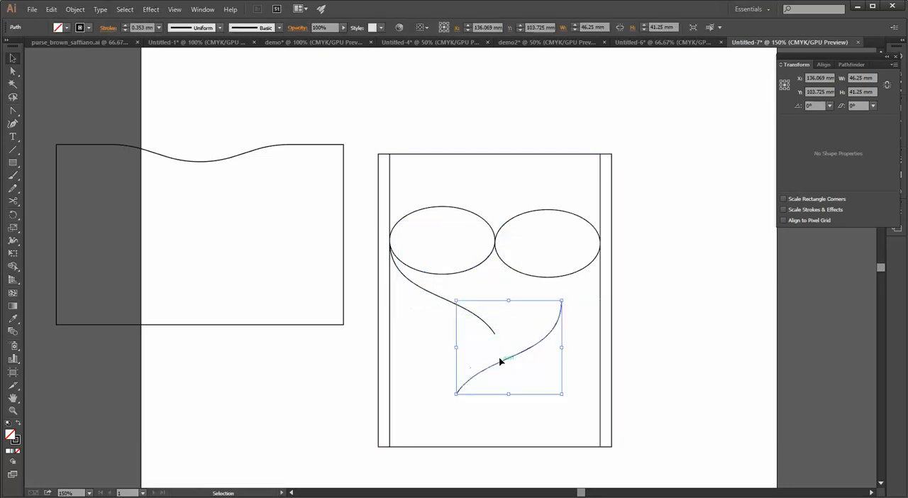
Move the reflected curve so its lower end snaps onto the original curve's lower end, forming the heart's point
{"action": "left_click", "coordinate": [584, 291]}
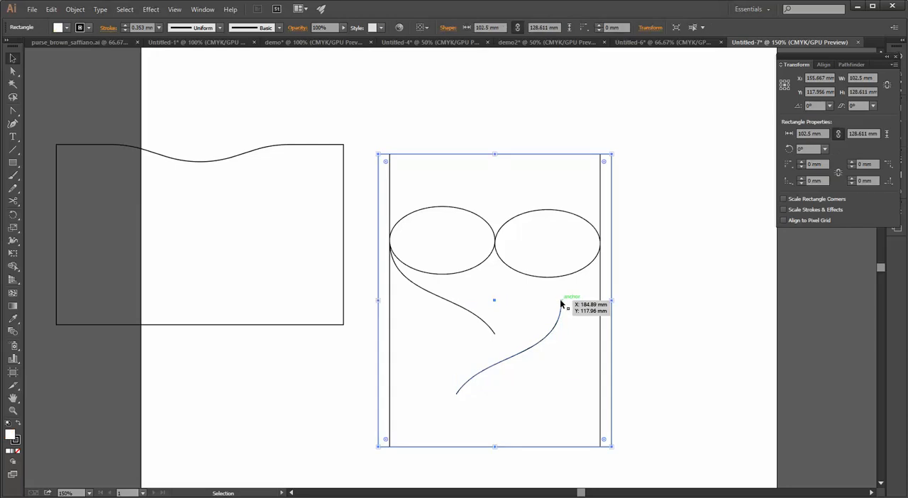
{"action": "left_click", "coordinate": [561, 304]}
{"action": "left_click", "coordinate": [563, 303]}
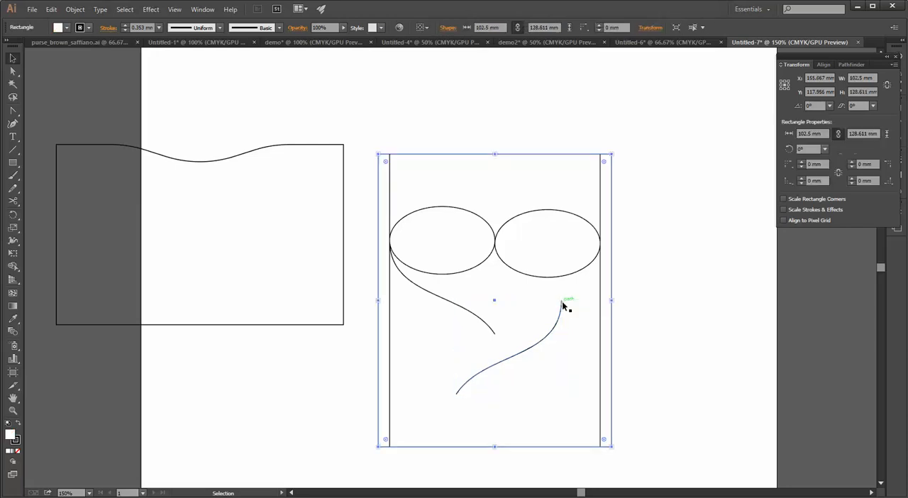
{"action": "left_click", "coordinate": [563, 304]}
{"action": "key", "text": "a"}
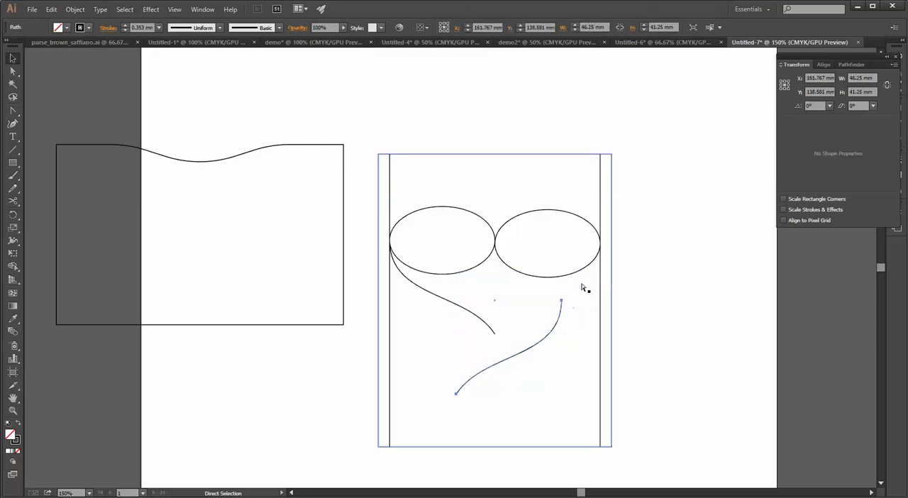
{"action": "key", "text": "v"}
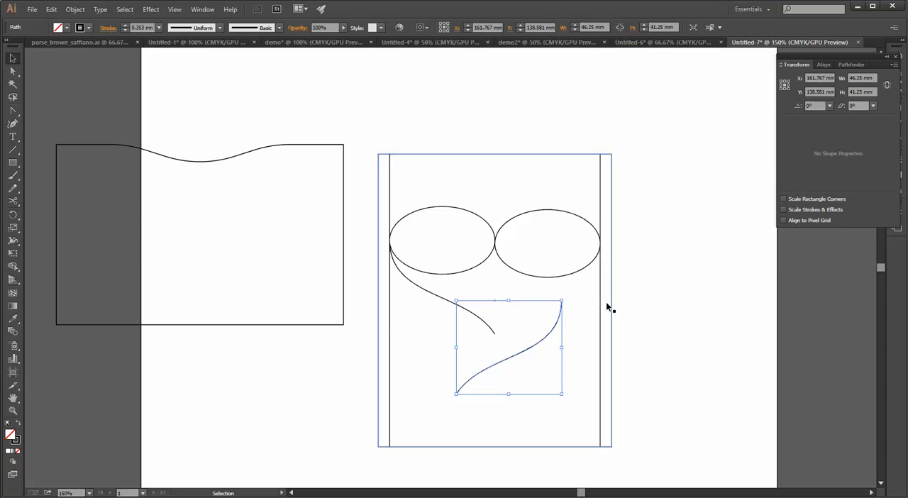
{"action": "left_click", "coordinate": [596, 302]}
{"action": "left_click", "coordinate": [562, 303]}
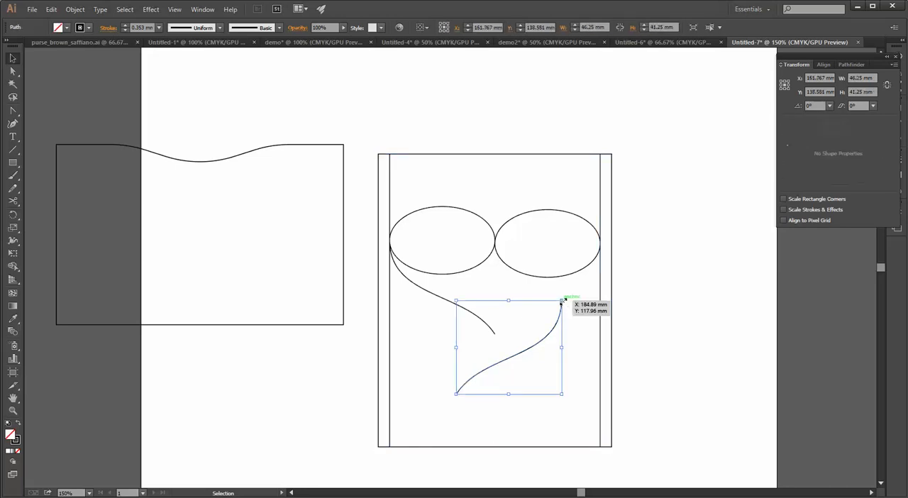
{"action": "left_click", "coordinate": [572, 306]}
{"action": "mouse_move", "coordinate": [563, 305]}
{"action": "left_mouse_down"}
{"action": "mouse_move", "coordinate": [592, 299]}
{"action": "mouse_move", "coordinate": [603, 245]}
{"action": "mouse_move", "coordinate": [560, 300]}
{"action": "left_mouse_up"}
{"action": "left_click", "coordinate": [451, 386]}
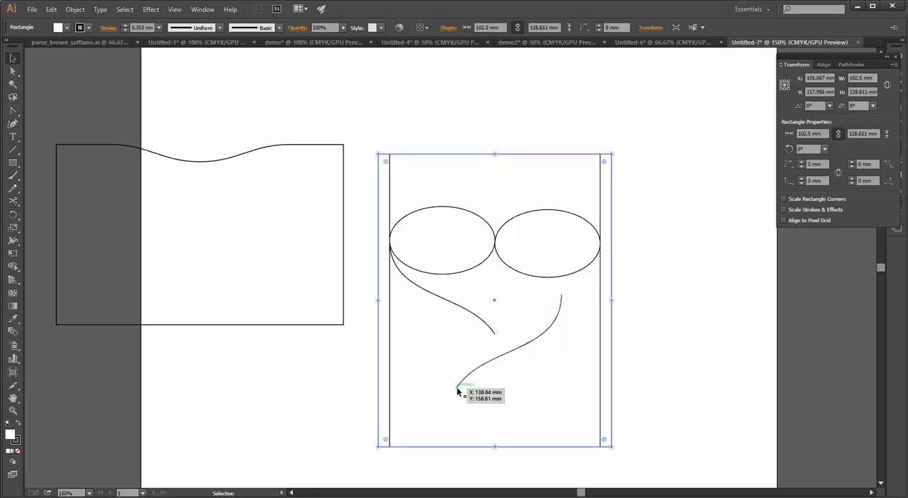
{"action": "left_click_drag", "start_coordinate": [457, 391], "coordinate": [496, 338]}
Draw a horizontal line about 120 mm long through the middle of both ellipses, extending past both sides of the tall rectangle
{"action": "key", "text": "ctrl+minus"}
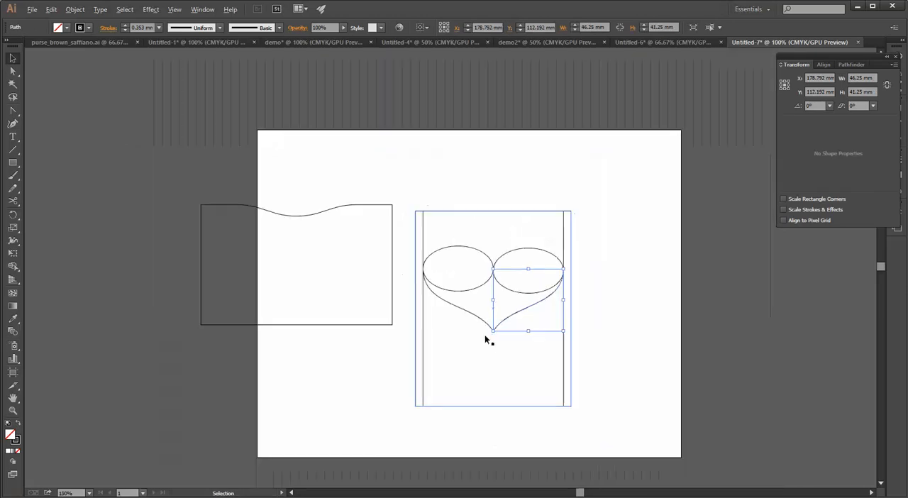
{"action": "left_click_drag", "start_coordinate": [442, 233], "coordinate": [489, 271]}
{"action": "key", "text": "ctrl+z"}
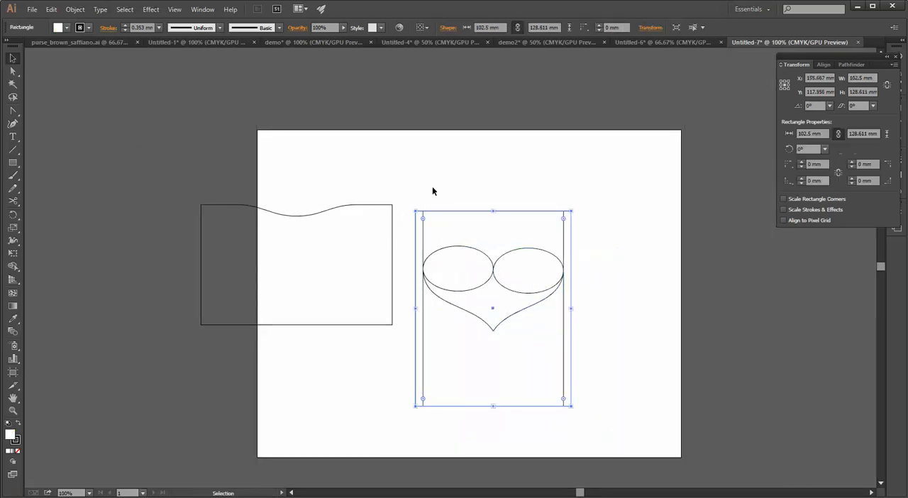
{"action": "left_click_drag", "start_coordinate": [403, 193], "coordinate": [558, 168]}
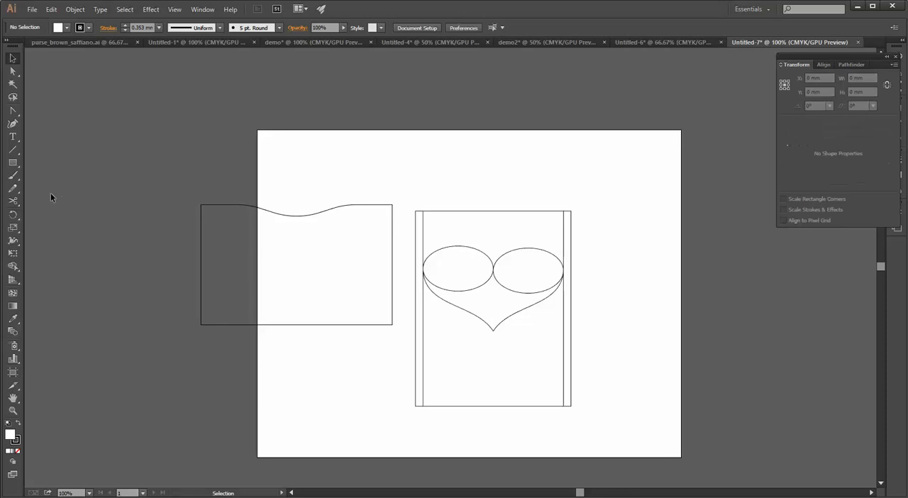
{"action": "left_click", "coordinate": [13, 150]}
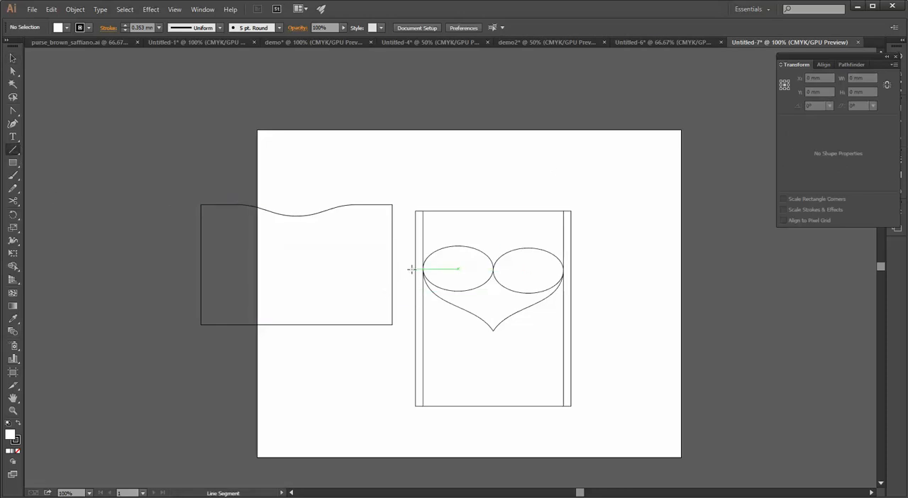
{"action": "left_click_drag", "start_coordinate": [411, 269], "coordinate": [594, 268]}
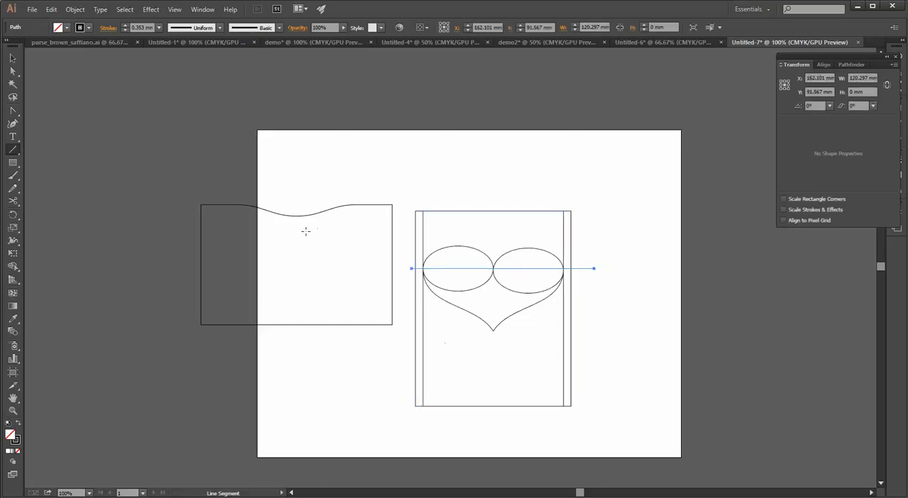
Delete the wavy-topped rectangle and move the complete heart construction with its tall rectangle up-left on the page
{"action": "key", "text": "v"}
{"action": "mouse_move", "coordinate": [165, 150]}
{"action": "left_mouse_down"}
{"action": "mouse_move", "coordinate": [365, 399]}
{"action": "mouse_move", "coordinate": [401, 397]}
{"action": "left_mouse_up"}
{"action": "key", "text": "Delete"}
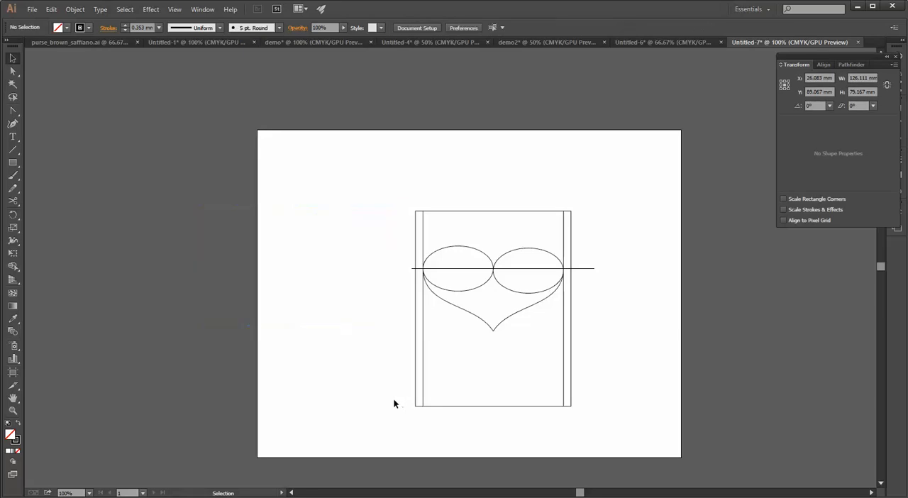
{"action": "mouse_move", "coordinate": [363, 194]}
{"action": "left_mouse_down"}
{"action": "mouse_move", "coordinate": [594, 438]}
{"action": "mouse_move", "coordinate": [609, 406]}
{"action": "left_mouse_up"}
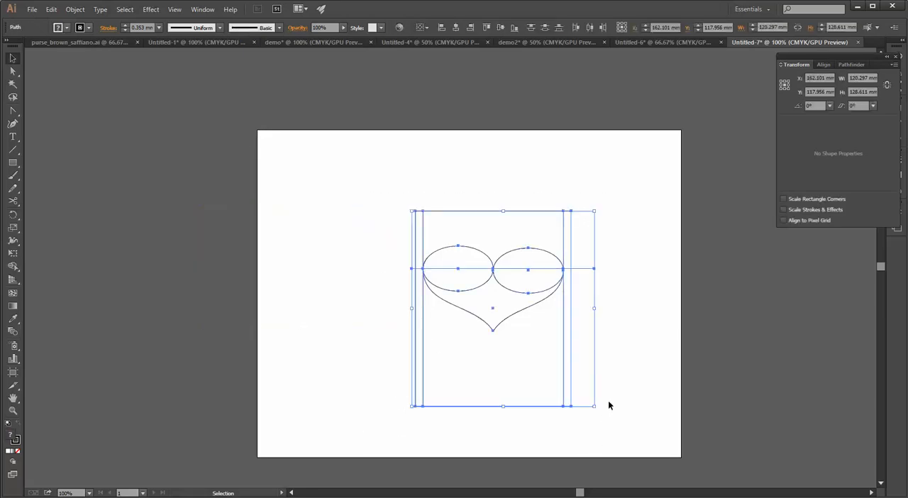
{"action": "left_click_drag", "start_coordinate": [521, 407], "coordinate": [415, 372]}
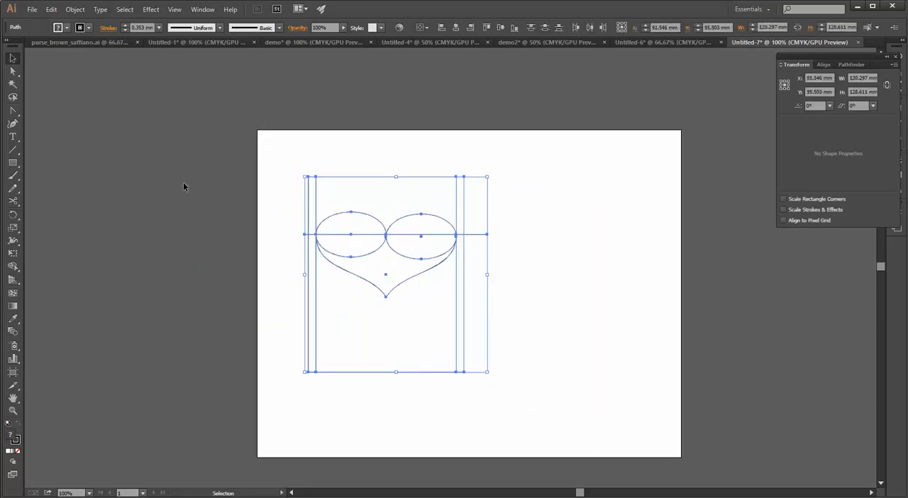
With Shape Builder, merge the ellipse and curve regions into one heart and combine the surrounding rectangle strips above and below the horizontal line
{"action": "left_click", "coordinate": [15, 272]}
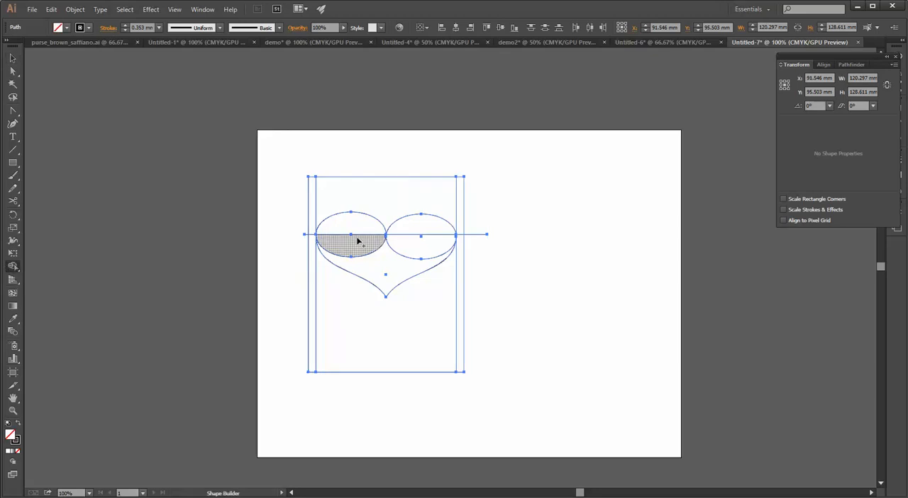
{"action": "mouse_move", "coordinate": [354, 234]}
{"action": "left_mouse_down"}
{"action": "mouse_move", "coordinate": [355, 246]}
{"action": "mouse_move", "coordinate": [403, 252]}
{"action": "mouse_move", "coordinate": [419, 226]}
{"action": "left_mouse_up"}
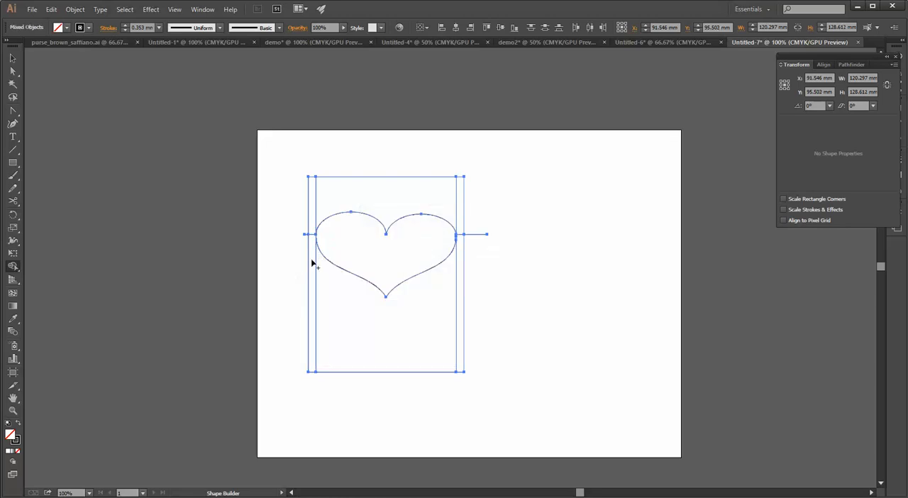
{"action": "left_click_drag", "start_coordinate": [312, 285], "coordinate": [325, 288]}
{"action": "left_click_drag", "start_coordinate": [462, 273], "coordinate": [458, 247]}
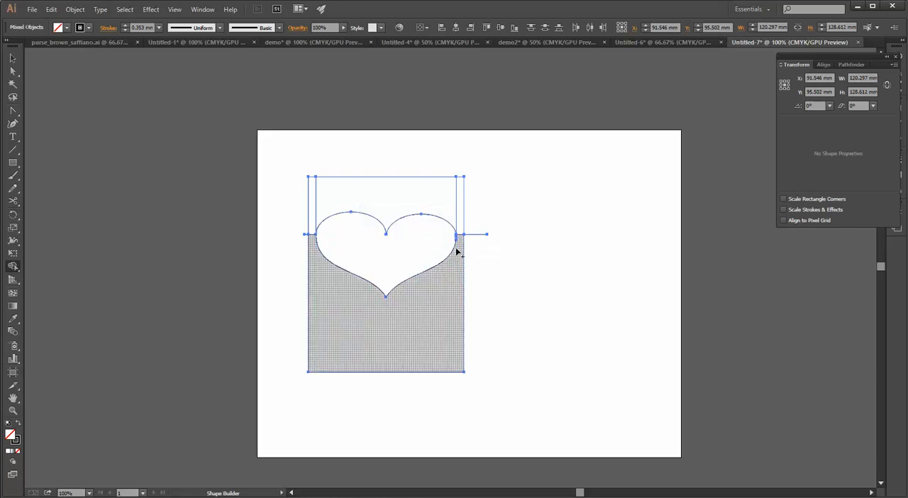
{"action": "left_click_drag", "start_coordinate": [460, 211], "coordinate": [447, 210]}
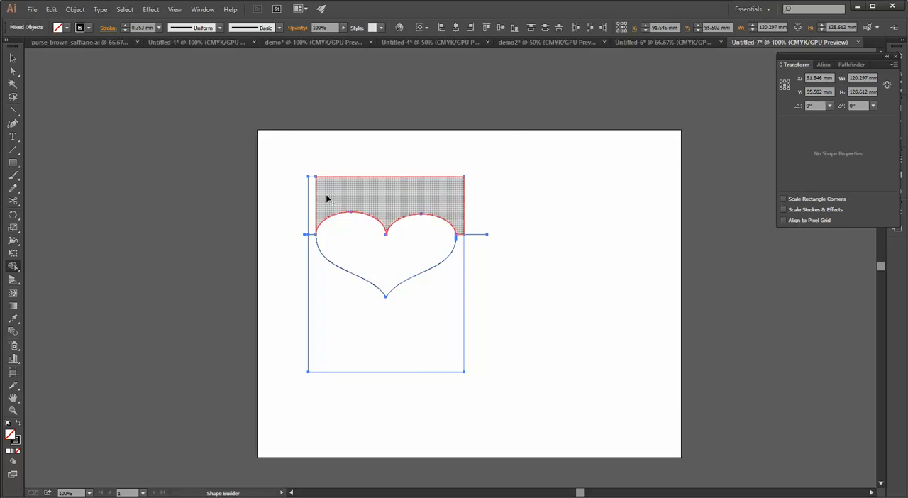
Remove the horizontal line's ends that extend beyond both sides of the rectangle with Shape Builder
{"action": "scroll", "coordinate": [414, 297], "scroll_direction": "up", "scroll_amount": 1}
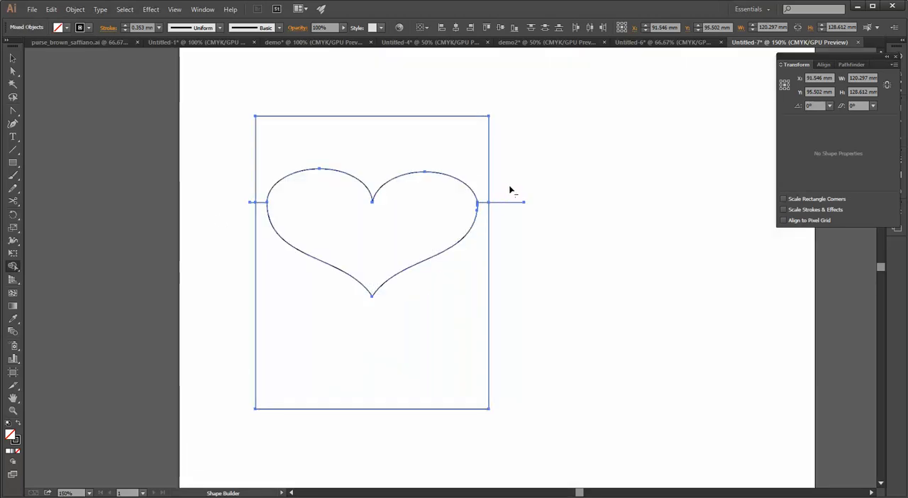
{"action": "left_click_drag", "start_coordinate": [506, 221], "coordinate": [511, 211]}
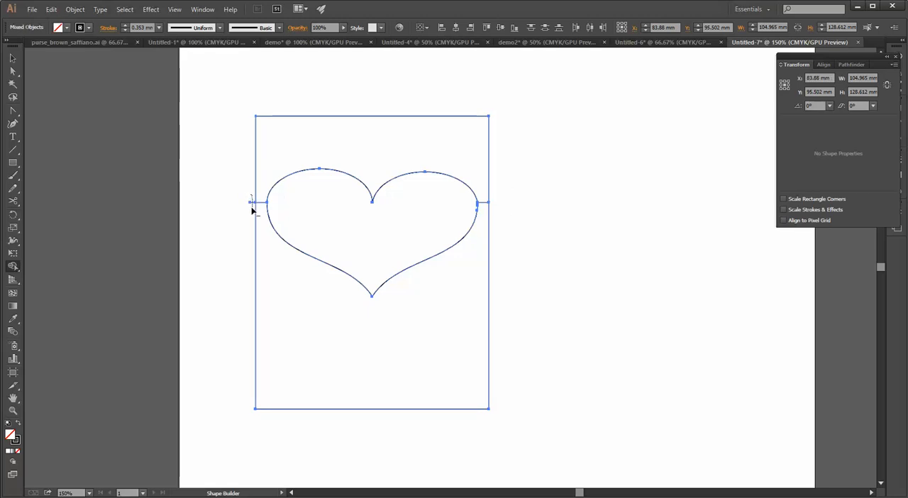
{"action": "scroll", "coordinate": [277, 218], "scroll_direction": "down", "scroll_amount": 1}
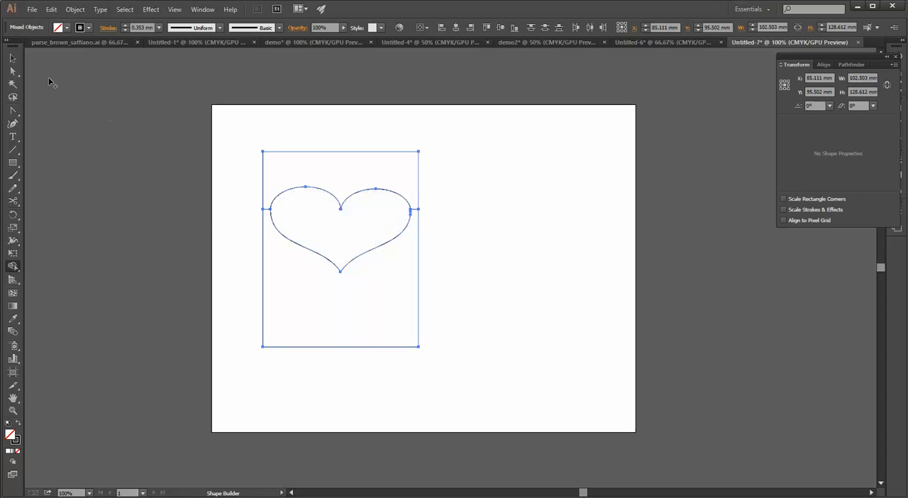
Duplicate the complete heart and rectangle piece, placing the copy below and to the right of the original
{"action": "left_click", "coordinate": [12, 71]}
{"action": "left_click_drag", "start_coordinate": [215, 143], "coordinate": [450, 366]}
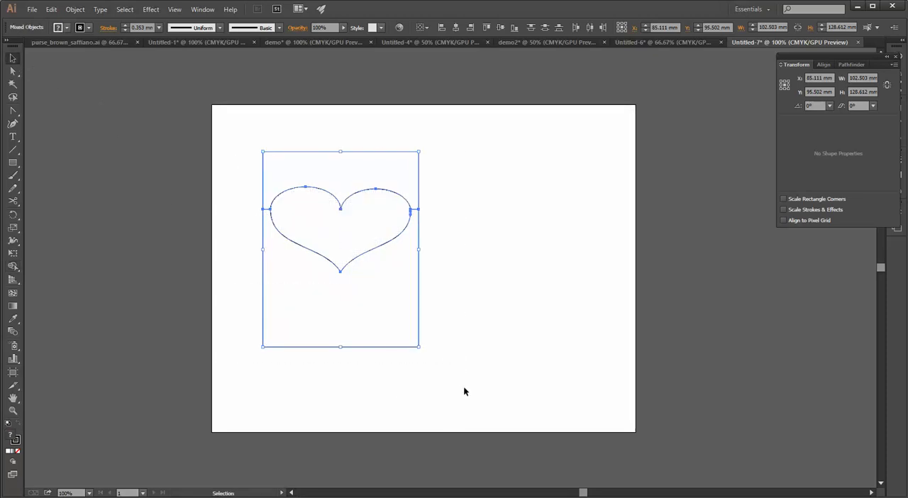
{"action": "key", "text": "v"}
{"action": "left_click_drag", "start_coordinate": [369, 347], "coordinate": [525, 411]}
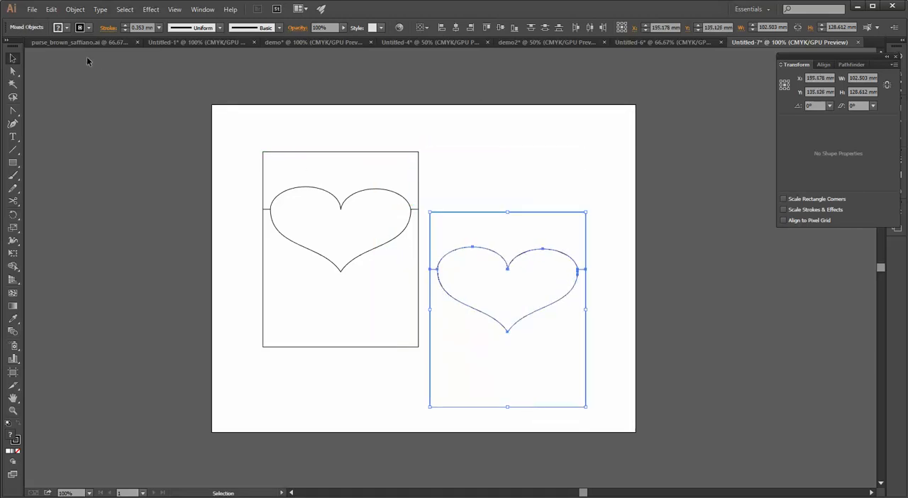
Try to distribute all parts of both heart pieces vertically by their top edges
{"action": "key", "text": "ctrl+a"}
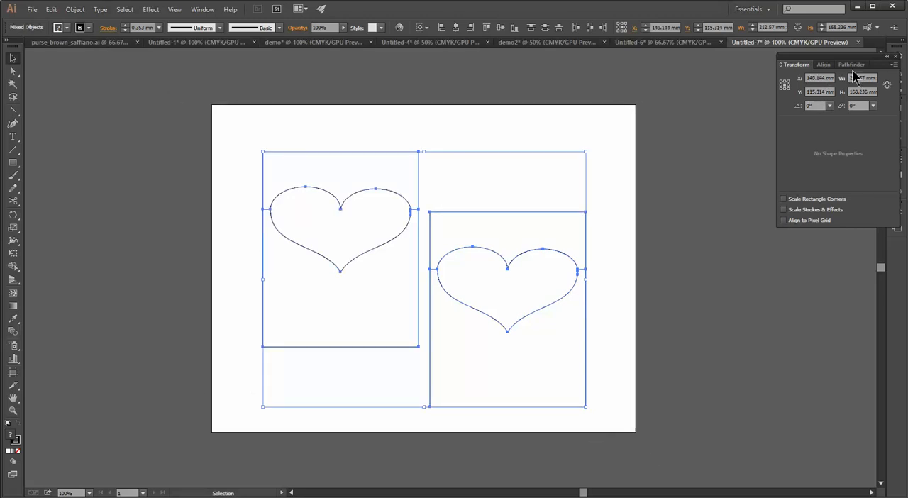
{"action": "left_click", "coordinate": [831, 66]}
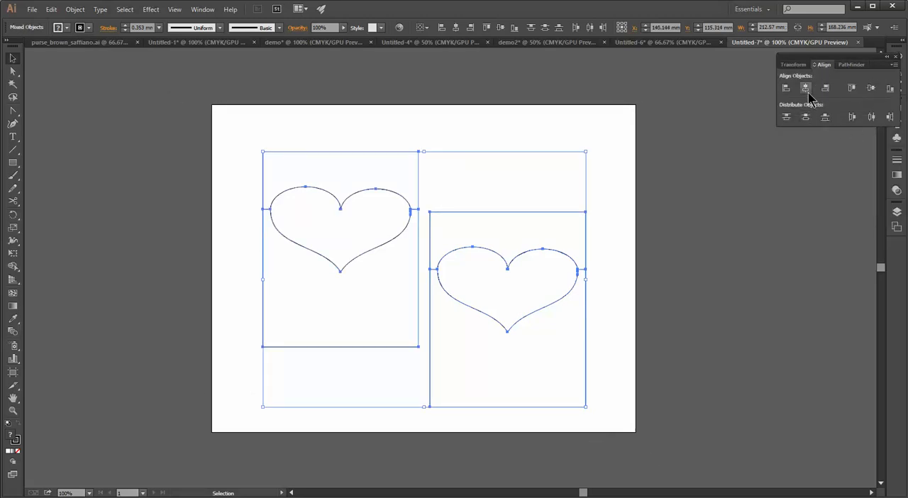
{"action": "left_click", "coordinate": [786, 117]}
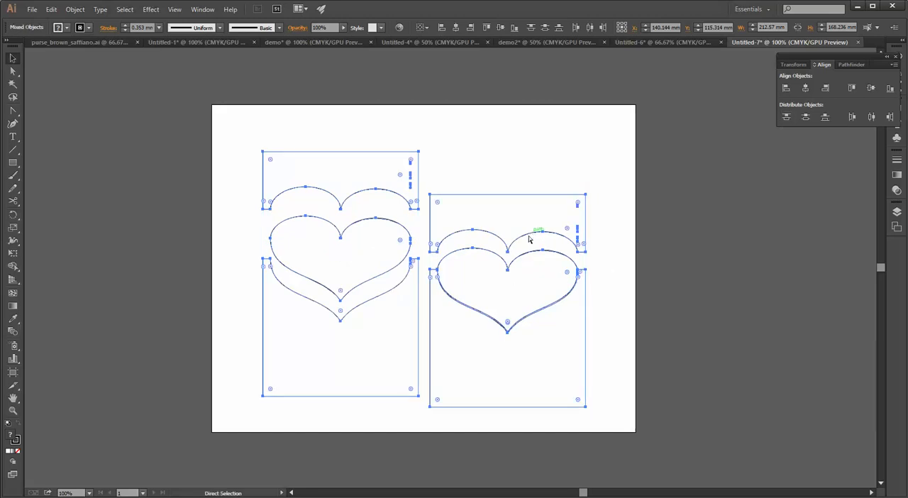
{"action": "key", "text": "v"}
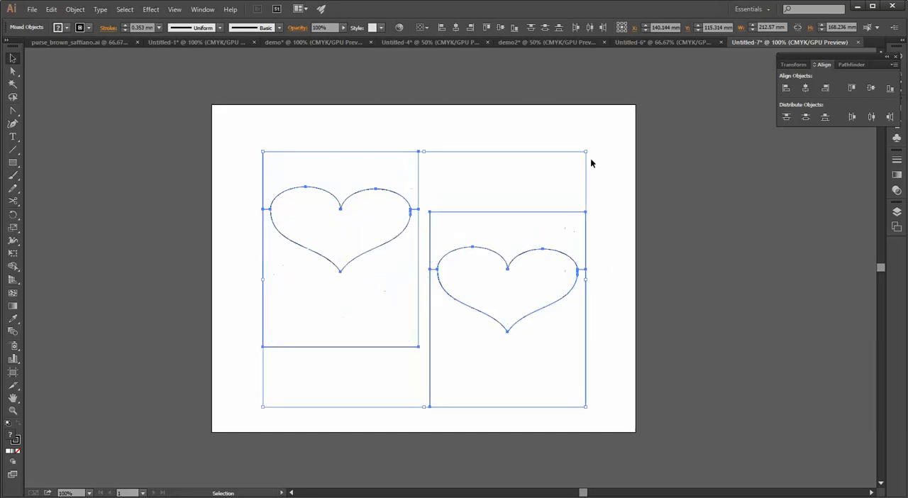
Group each of the two heart pieces separately
{"action": "left_click_drag", "start_coordinate": [632, 139], "coordinate": [423, 441]}
{"action": "key", "text": "a"}
{"action": "left_click_drag", "start_coordinate": [211, 117], "coordinate": [423, 395]}
{"action": "key", "text": "v"}
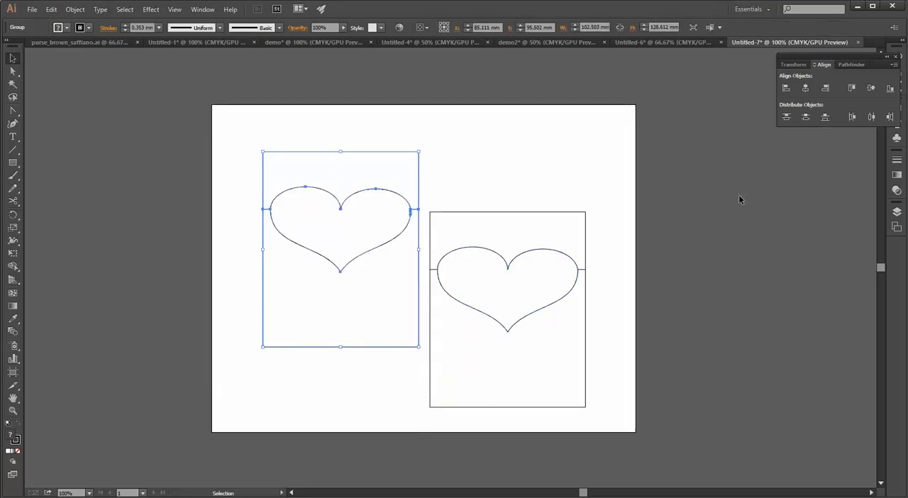
Select both grouped heart pieces and try to distribute them vertically by their top edges
{"action": "left_click_drag", "start_coordinate": [481, 270], "coordinate": [160, 463]}
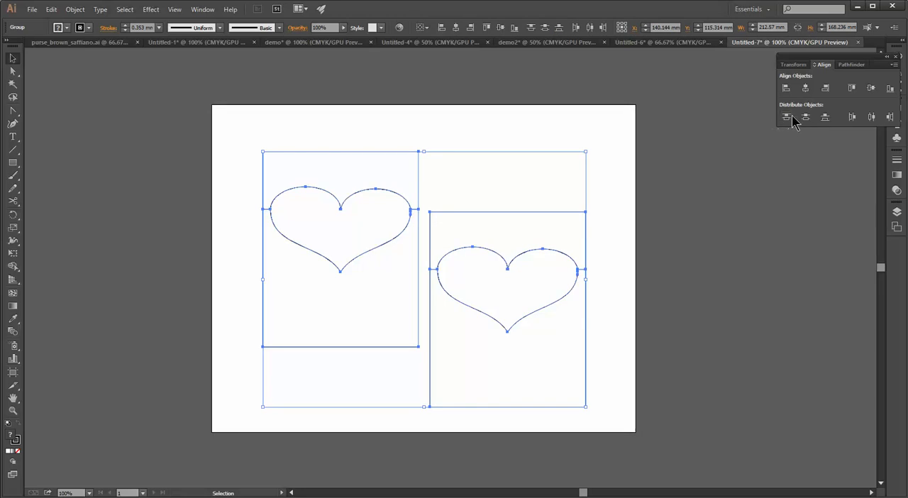
{"action": "left_click", "coordinate": [650, 142]}
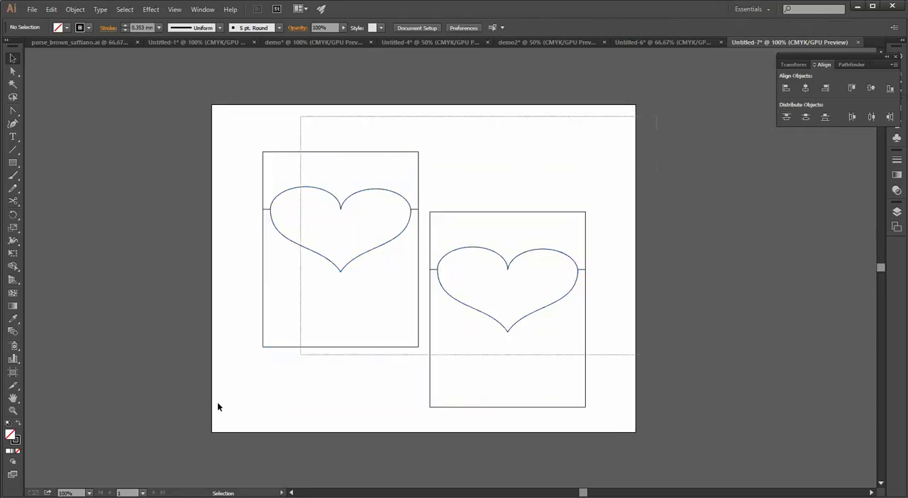
{"action": "left_click_drag", "start_coordinate": [172, 450], "coordinate": [625, 135]}
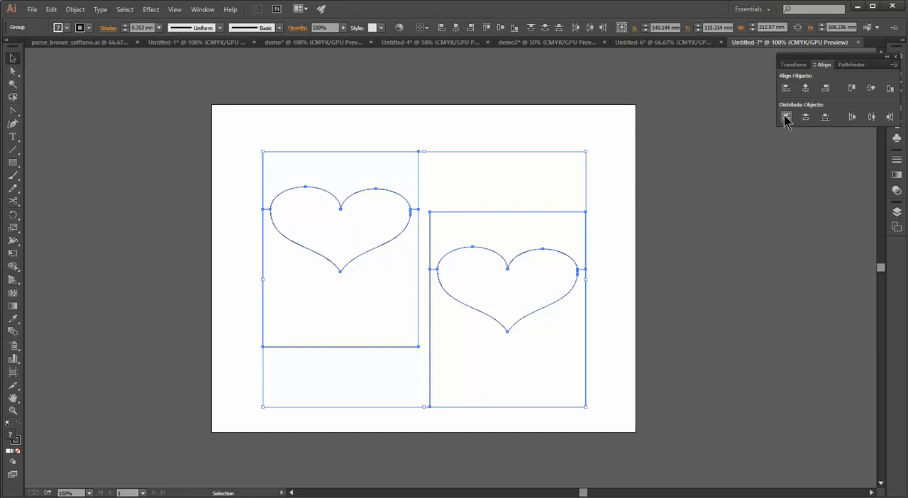
{"action": "left_click", "coordinate": [455, 102]}
{"action": "left_click_drag", "start_coordinate": [195, 120], "coordinate": [656, 445]}
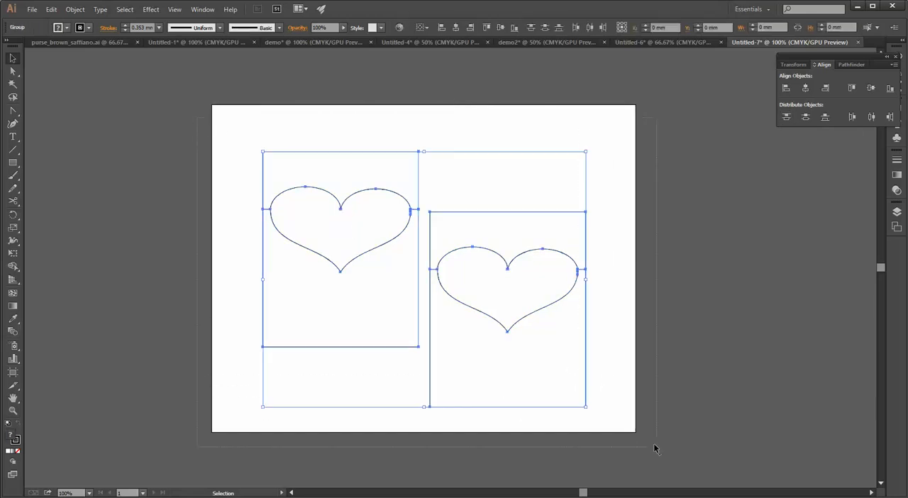
Ungroup both heart pieces, test by moving the original's lower part away, and undo that move
{"action": "left_click", "coordinate": [74, 10]}
{"action": "left_click", "coordinate": [75, 10]}
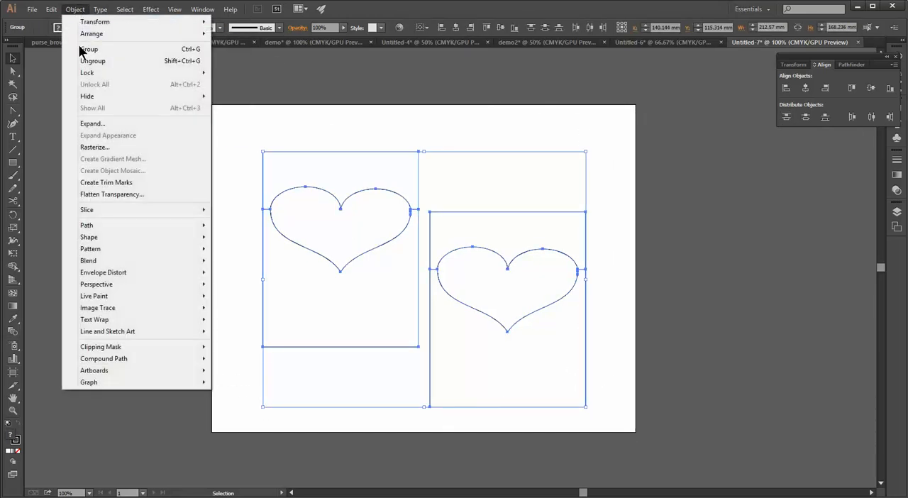
{"action": "left_click", "coordinate": [87, 61]}
{"action": "left_click", "coordinate": [200, 117]}
{"action": "left_click_drag", "start_coordinate": [200, 120], "coordinate": [424, 377]}
{"action": "left_click", "coordinate": [334, 377]}
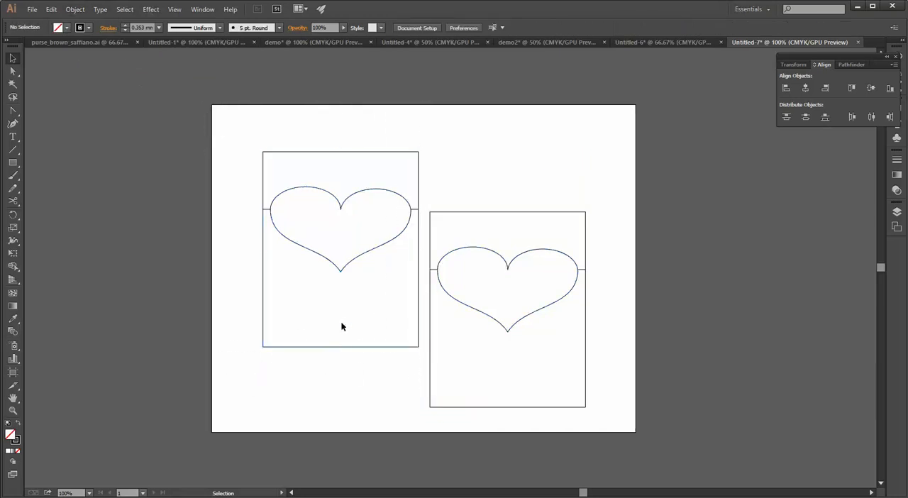
{"action": "left_click_drag", "start_coordinate": [323, 349], "coordinate": [247, 357]}
{"action": "key", "text": "ctrl+z"}
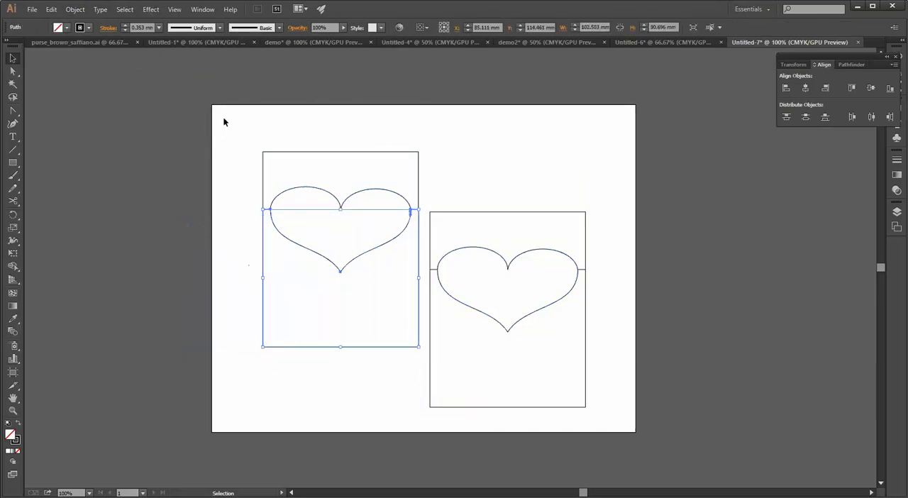
Group all parts of the original heart piece
{"action": "left_click_drag", "start_coordinate": [193, 93], "coordinate": [426, 409]}
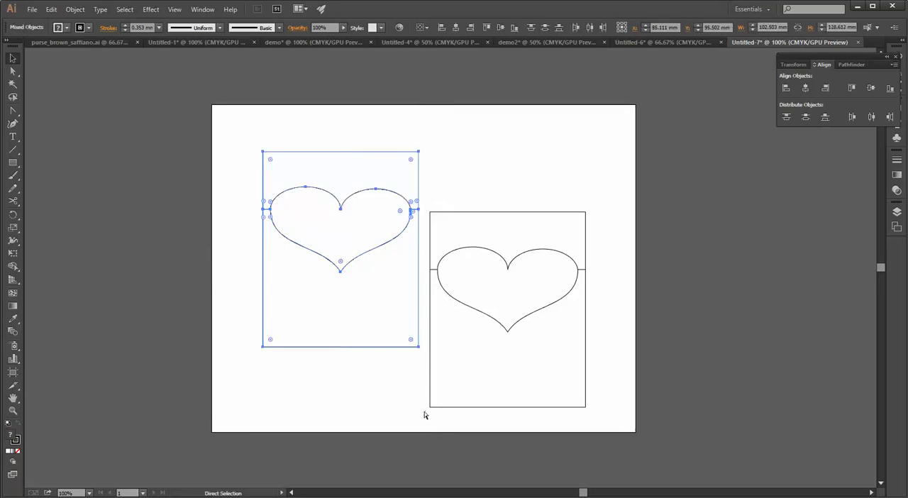
{"action": "key", "text": "ctrl+g"}
{"action": "left_click", "coordinate": [478, 169]}
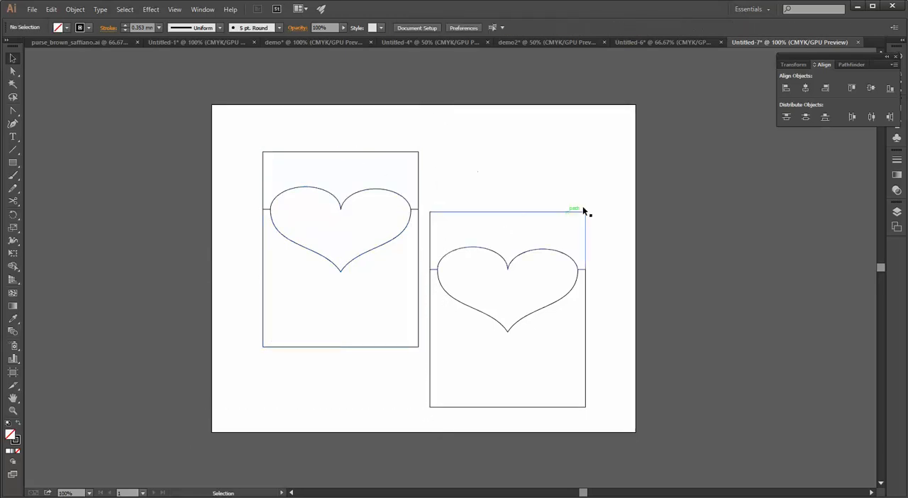
Try Vertical Distribute Top on the grouped original together with the ungrouped copy
{"action": "left_click_drag", "start_coordinate": [687, 130], "coordinate": [110, 443]}
{"action": "left_click", "coordinate": [786, 118]}
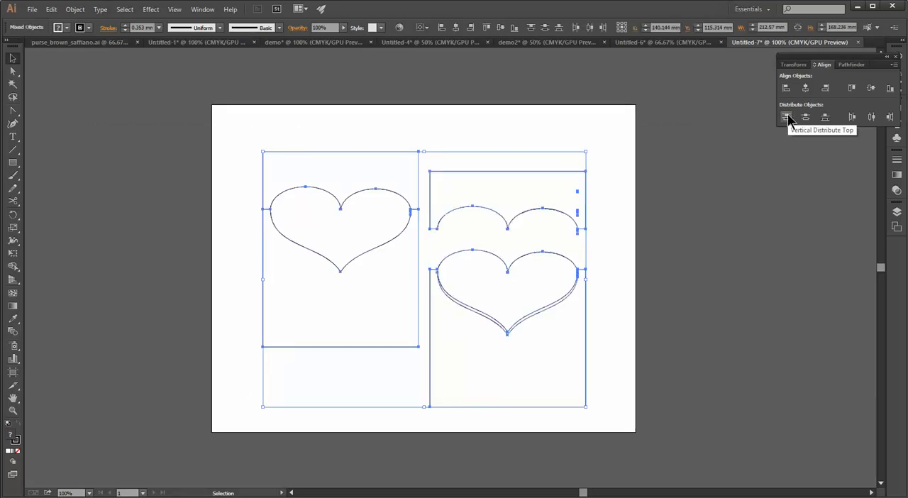
{"action": "left_click", "coordinate": [628, 246]}
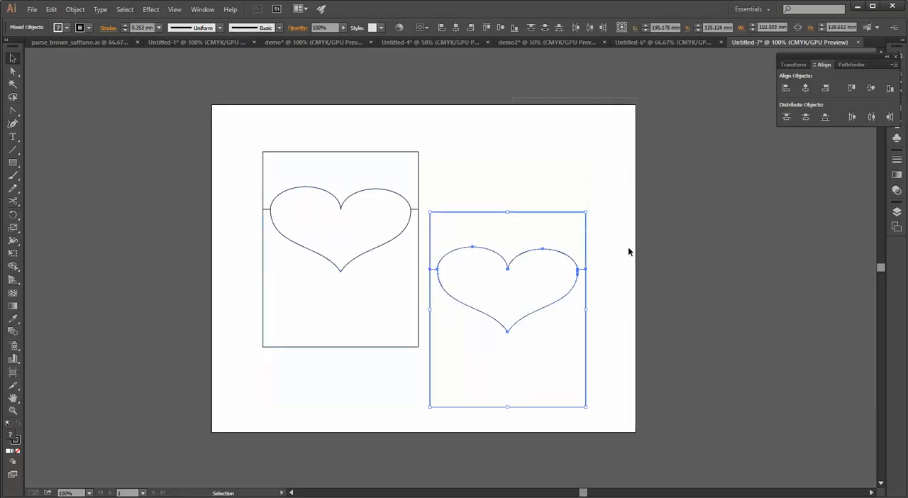
Group all parts of the duplicated heart piece
{"action": "left_click_drag", "start_coordinate": [626, 173], "coordinate": [426, 424]}
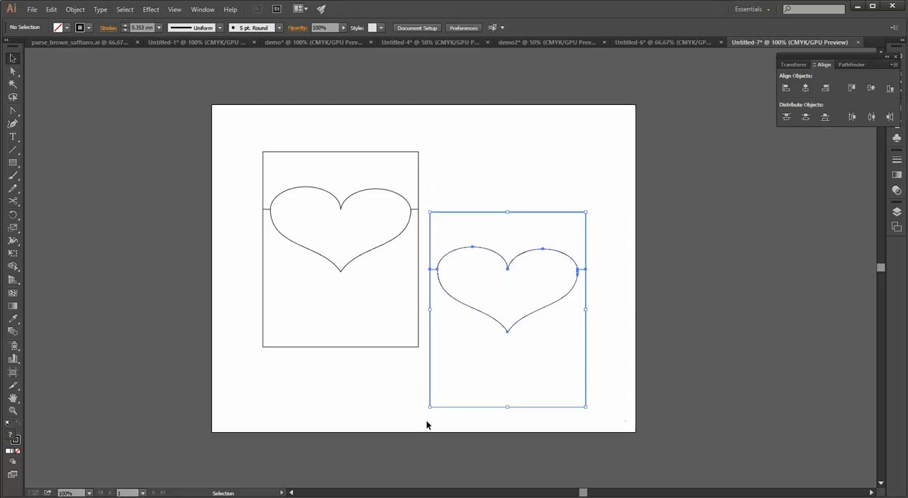
{"action": "left_click", "coordinate": [786, 117]}
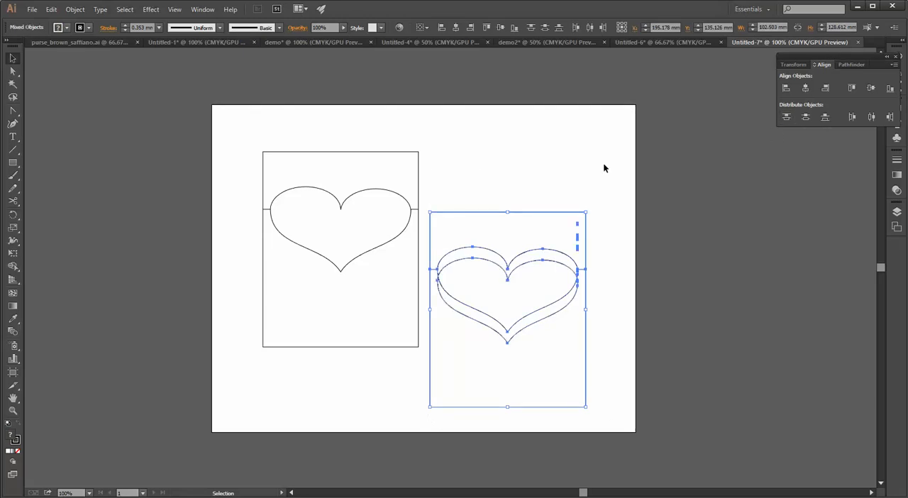
{"action": "key", "text": "ctrl+g"}
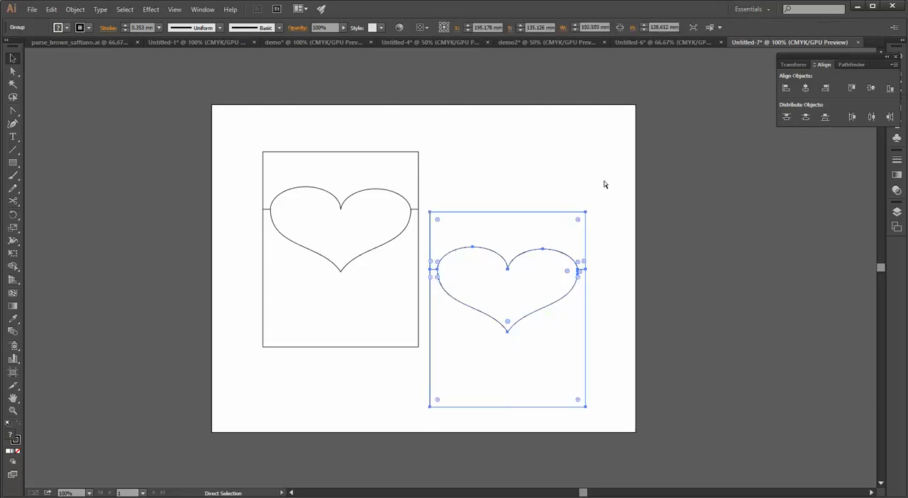
{"action": "key", "text": "v"}
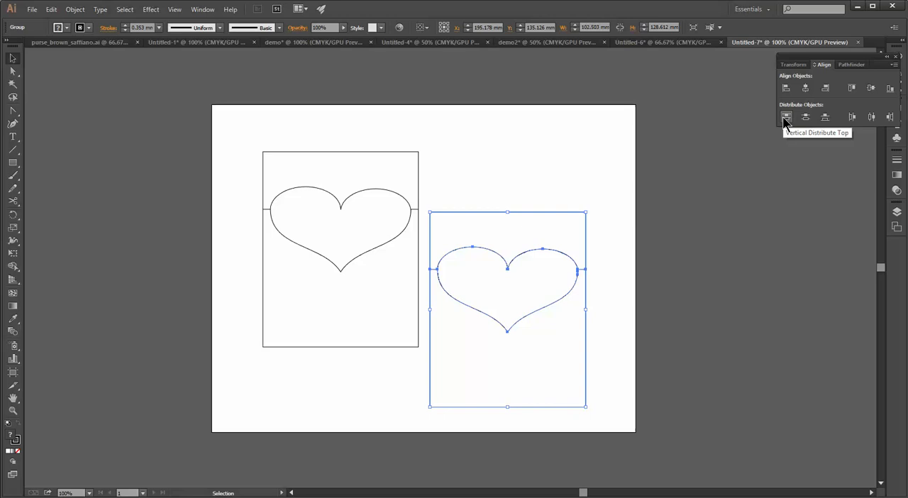
Move the duplicated heart group up beside the original so their top edges are level
{"action": "left_click_drag", "start_coordinate": [163, 444], "coordinate": [633, 219]}
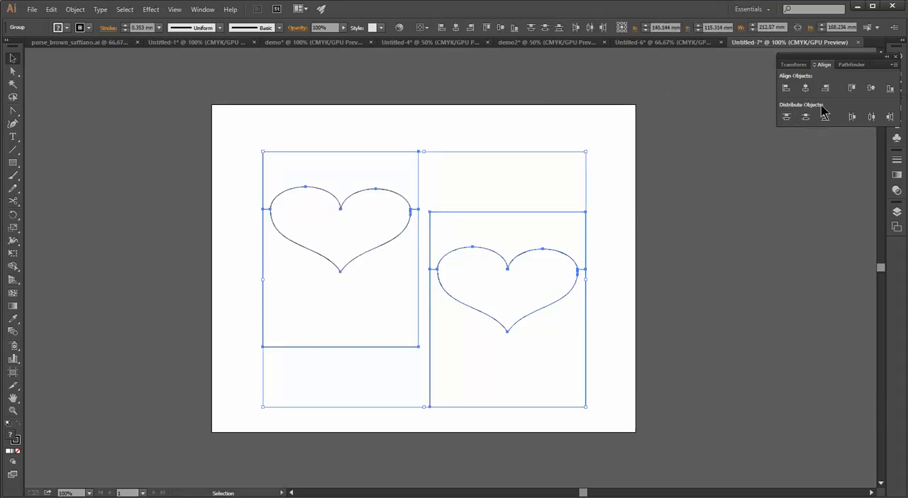
{"action": "left_click", "coordinate": [719, 119]}
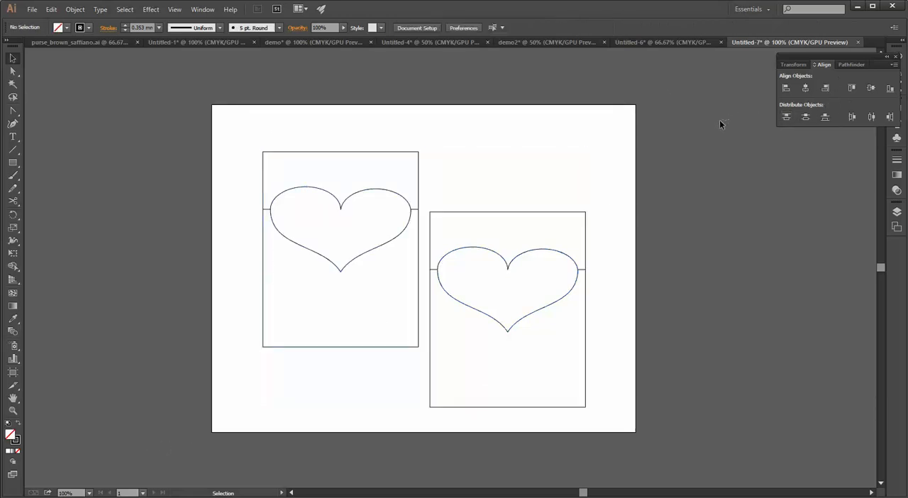
{"action": "left_click", "coordinate": [498, 211]}
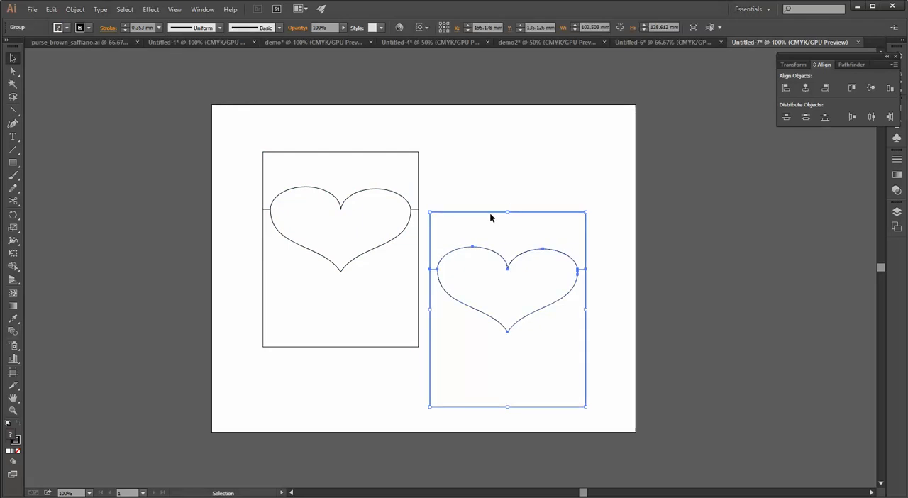
{"action": "left_click_drag", "start_coordinate": [492, 211], "coordinate": [506, 154]}
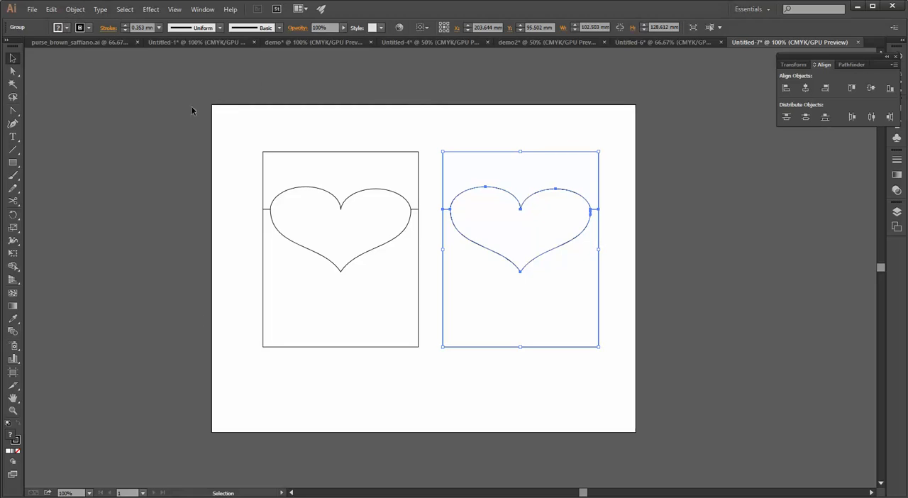
Remove the heart and upper regions from the original grouped piece with Shape Builder, keeping only the lower body with the heart-shaped notch
{"action": "left_click_drag", "start_coordinate": [189, 108], "coordinate": [653, 378]}
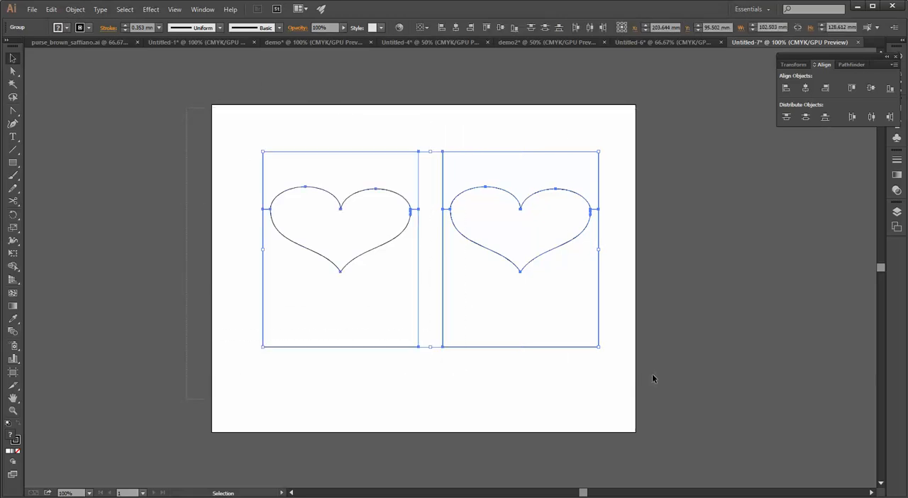
{"action": "left_click_drag", "start_coordinate": [192, 101], "coordinate": [427, 378]}
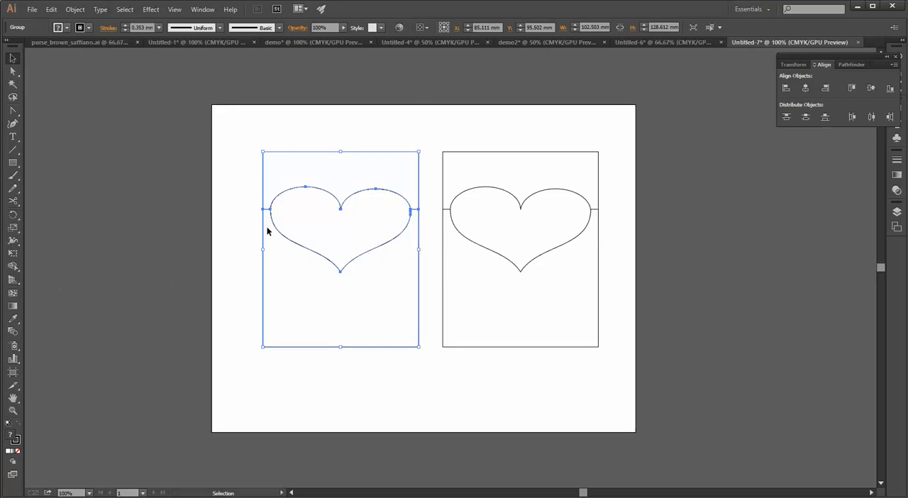
{"action": "left_click", "coordinate": [13, 267]}
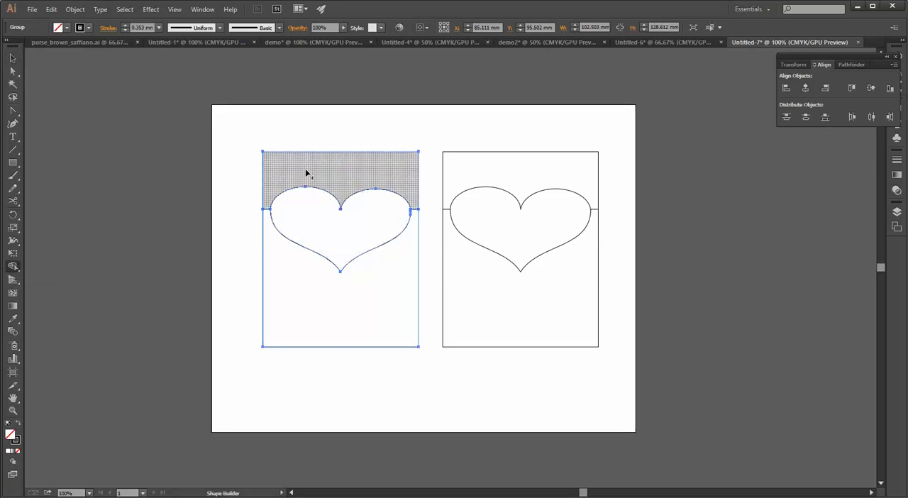
{"action": "left_click_drag", "start_coordinate": [313, 133], "coordinate": [338, 224]}
{"action": "left_click_drag", "start_coordinate": [378, 135], "coordinate": [355, 145]}
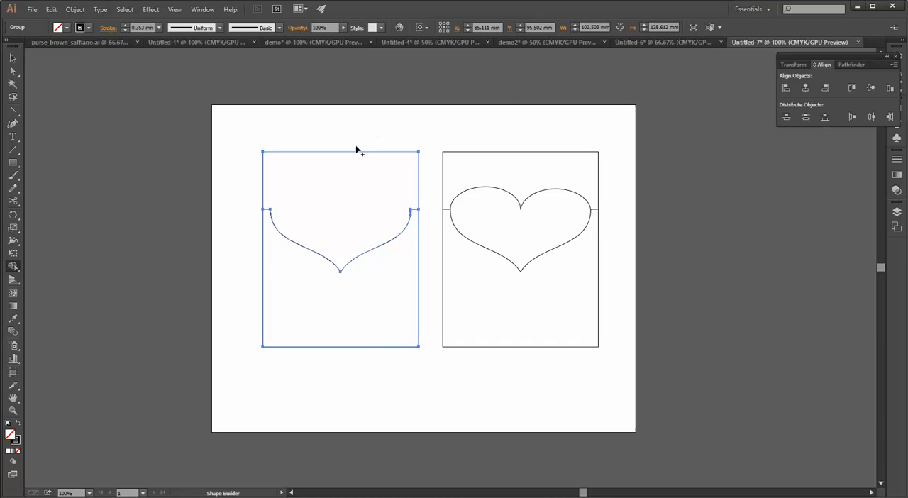
{"action": "left_click_drag", "start_coordinate": [250, 162], "coordinate": [298, 178]}
{"action": "left_click_drag", "start_coordinate": [417, 176], "coordinate": [420, 172]}
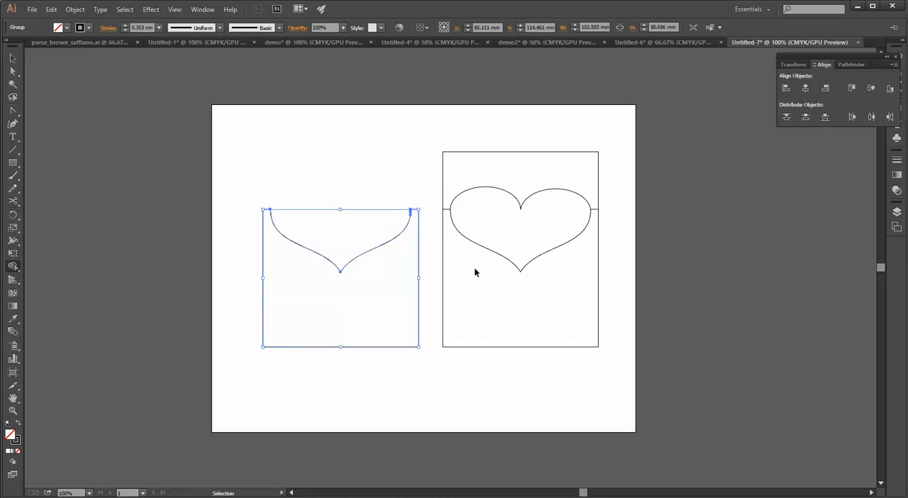
{"action": "key", "text": "ctrl+shift+a"}
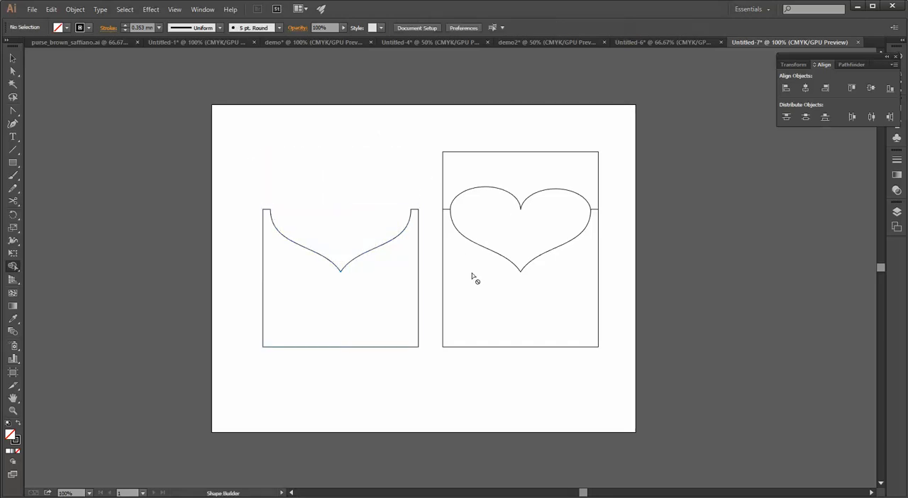
With Shape Builder, merge the heart of the duplicated piece into its lower body and remove the region above the heart
{"action": "left_click", "coordinate": [13, 58]}
{"action": "left_click_drag", "start_coordinate": [489, 348], "coordinate": [435, 378]}
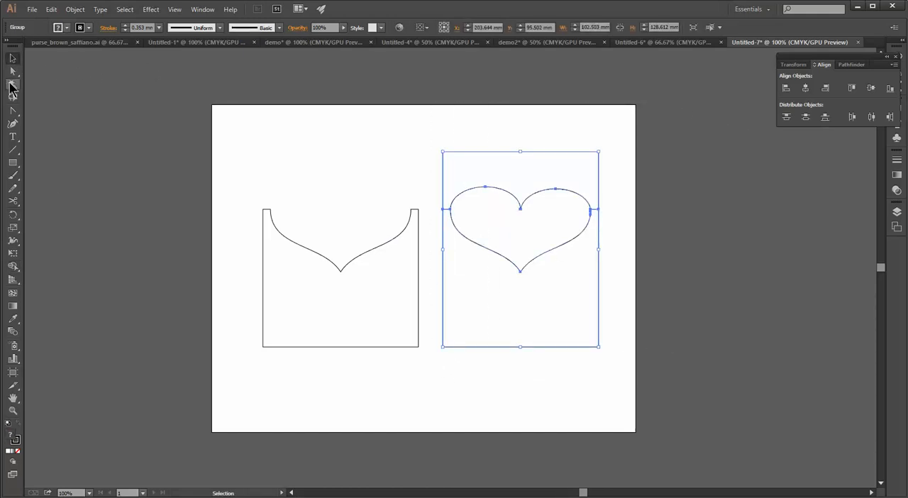
{"action": "left_click", "coordinate": [13, 267]}
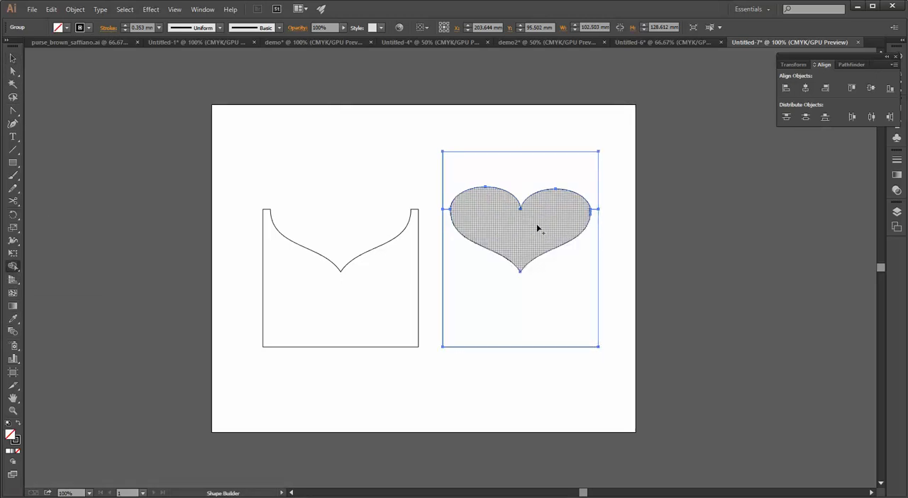
{"action": "mouse_move", "coordinate": [514, 250]}
{"action": "left_mouse_down"}
{"action": "mouse_move", "coordinate": [492, 263]}
{"action": "mouse_move", "coordinate": [539, 298]}
{"action": "left_mouse_up"}
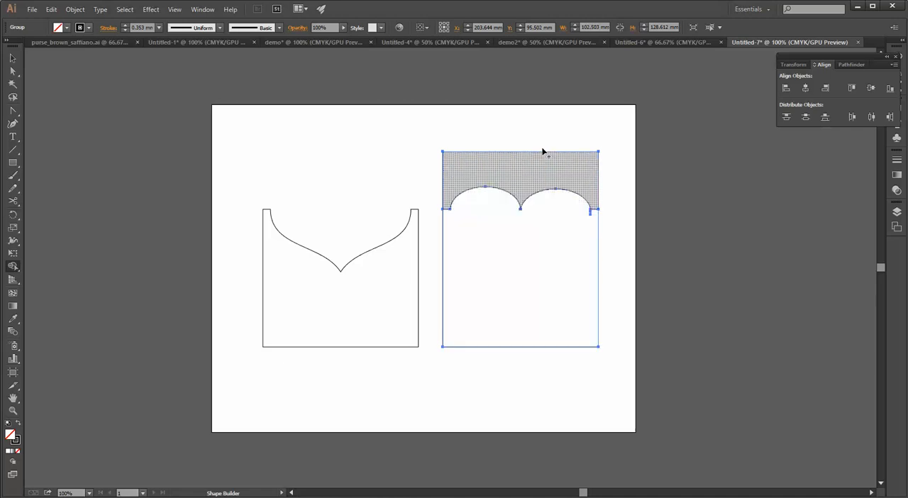
{"action": "mouse_move", "coordinate": [430, 150]}
{"action": "left_mouse_down"}
{"action": "mouse_move", "coordinate": [504, 170]}
{"action": "mouse_move", "coordinate": [604, 178]}
{"action": "mouse_move", "coordinate": [602, 185]}
{"action": "left_mouse_up"}
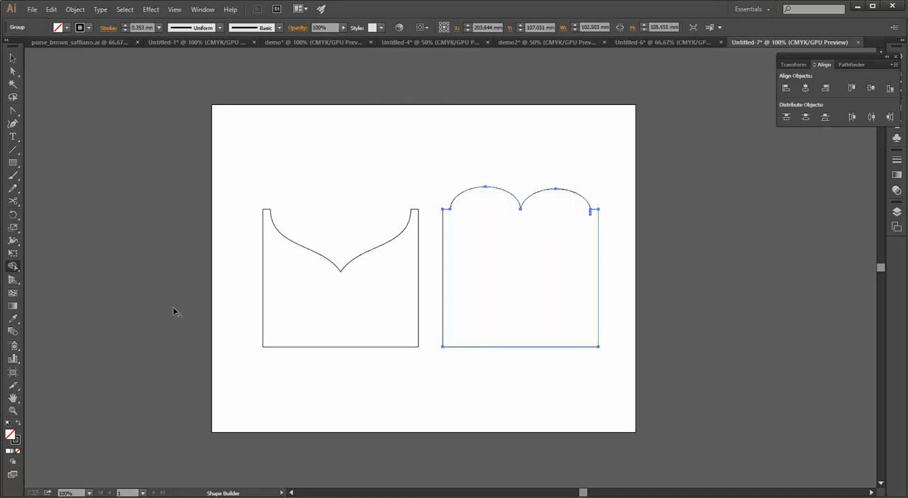
Draw a rectangle about 102.5 by 138.6 mm below the notched piece, matching its width
{"action": "left_click", "coordinate": [12, 163]}
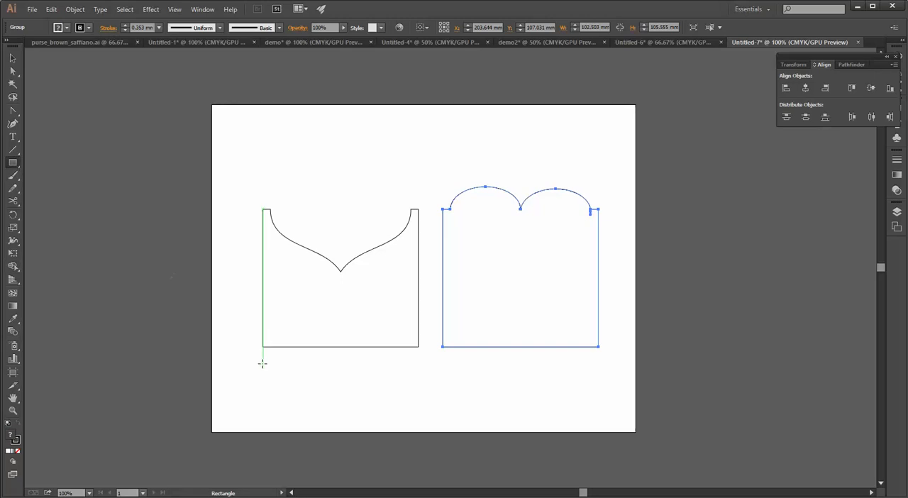
{"action": "left_click_drag", "start_coordinate": [263, 358], "coordinate": [418, 458]}
{"action": "key", "text": "v"}
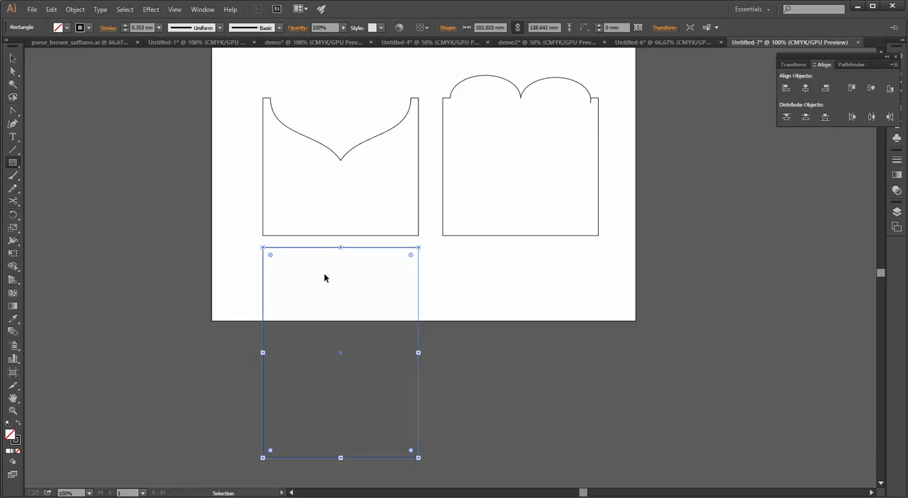
{"action": "key", "text": "m"}
{"action": "key", "text": "v"}
{"action": "left_click", "coordinate": [234, 272]}
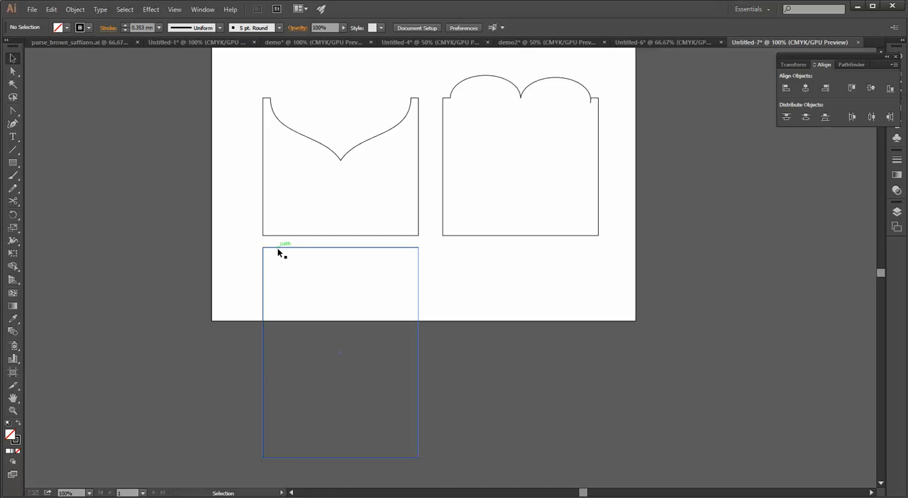
Move the new rectangle over the notched piece so that their sides and bottom edges coincide
{"action": "left_click_drag", "start_coordinate": [278, 248], "coordinate": [107, 42]}
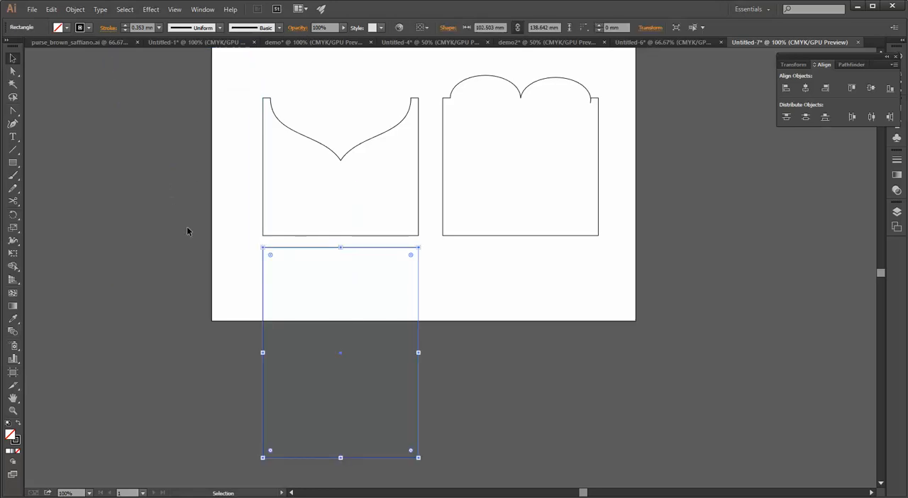
{"action": "left_click_drag", "start_coordinate": [294, 248], "coordinate": [115, 49]}
{"action": "key", "text": "space"}
{"action": "left_click_drag", "start_coordinate": [247, 231], "coordinate": [311, 283]}
{"action": "scroll", "coordinate": [251, 215], "scroll_direction": "down", "scroll_amount": 2}
{"action": "key", "text": "space"}
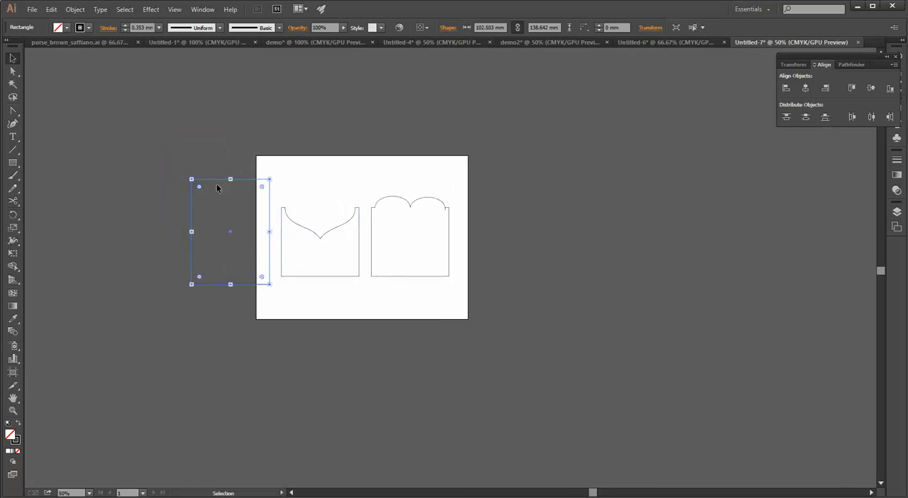
{"action": "left_click_drag", "start_coordinate": [218, 182], "coordinate": [307, 170]}
Move the scalloped piece onto the notched piece inside the rectangle so their curves form the full heart, and check the overlay
{"action": "left_click", "coordinate": [421, 201]}
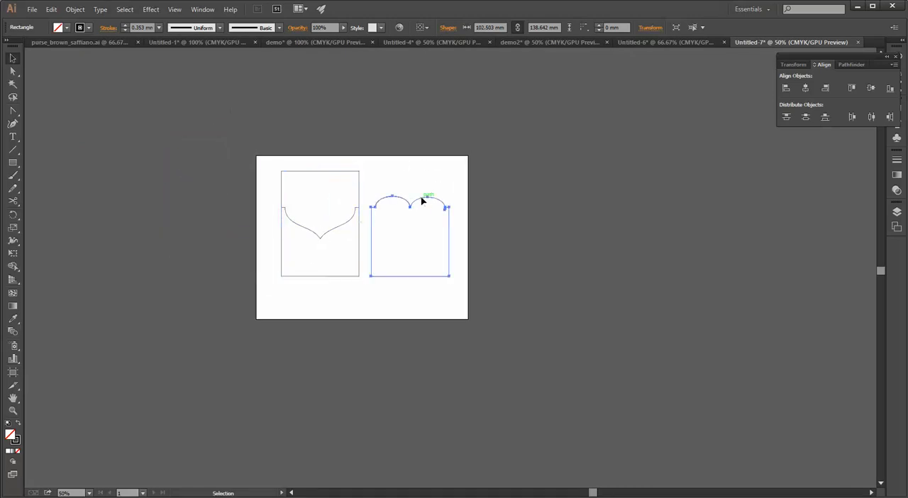
{"action": "left_click_drag", "start_coordinate": [414, 202], "coordinate": [330, 203]}
{"action": "left_click", "coordinate": [490, 271]}
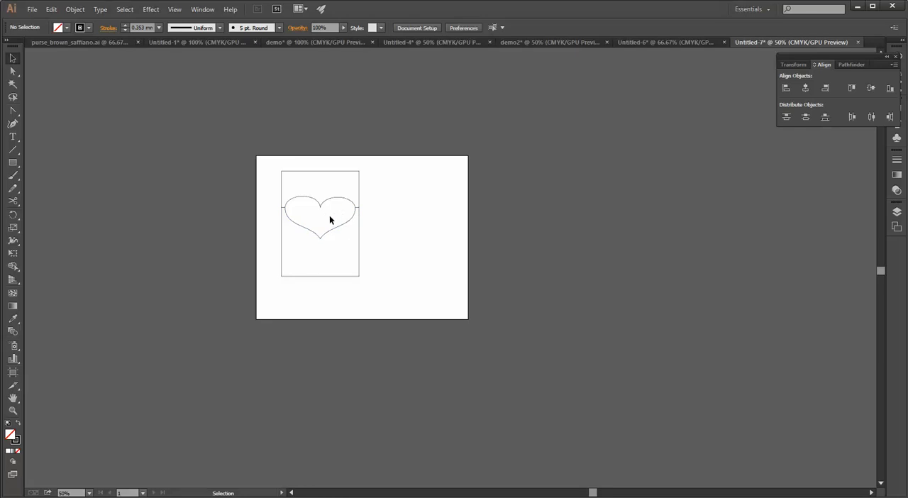
{"action": "scroll", "coordinate": [343, 222], "scroll_direction": "up", "scroll_amount": 3, "text": "alt"}
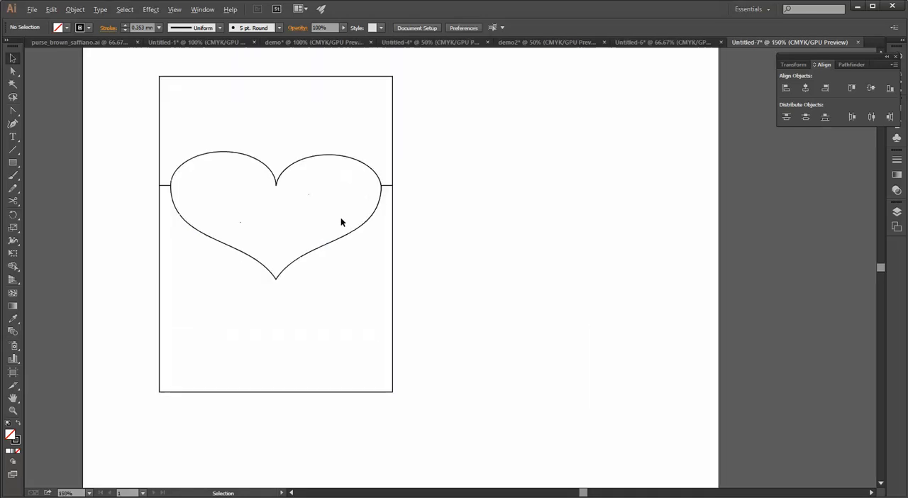
{"action": "left_click_drag", "start_coordinate": [86, 112], "coordinate": [399, 211]}
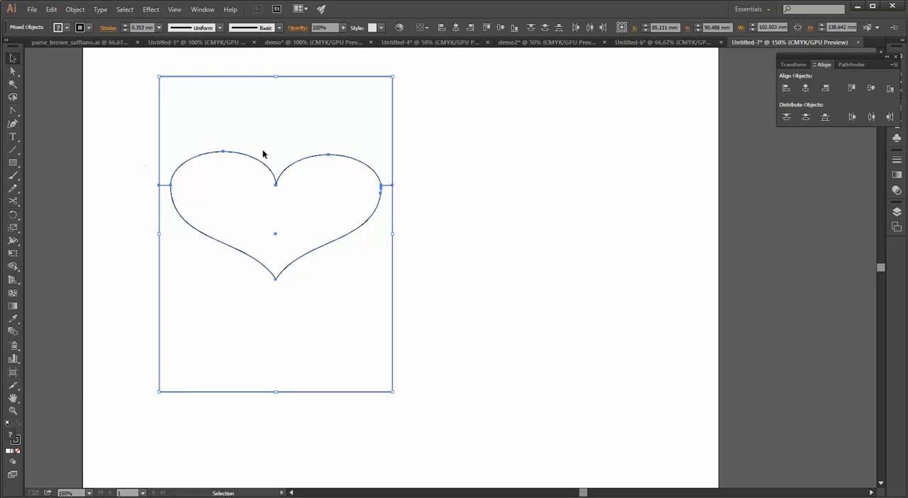
{"action": "left_click", "coordinate": [428, 140]}
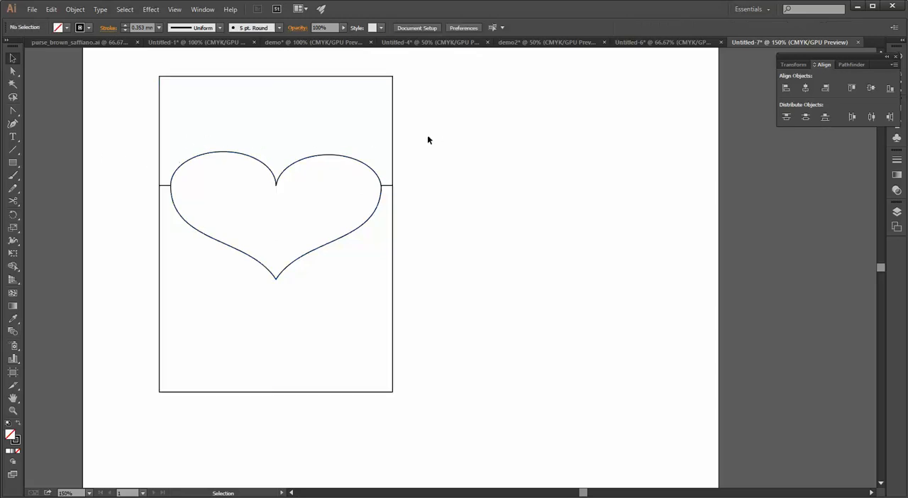
{"action": "left_click", "coordinate": [330, 154]}
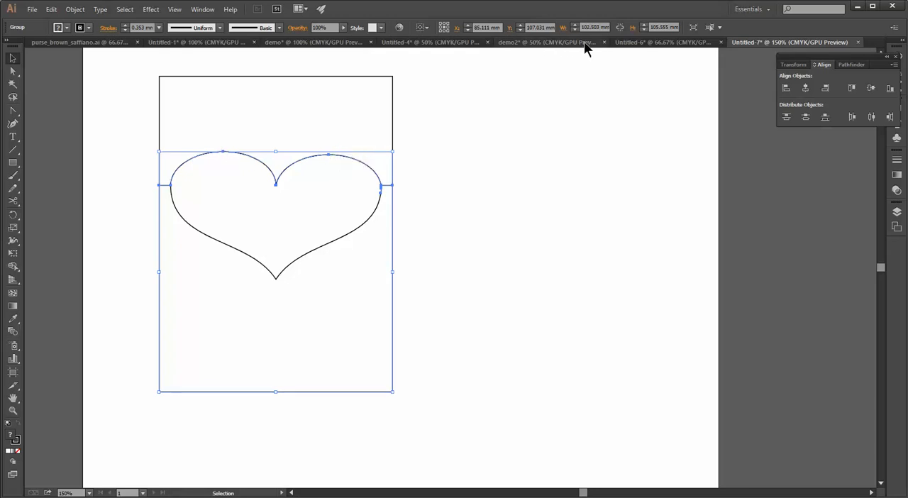
Switch to the Untitled-4 document and compare its full heart, notched and scalloped pattern pieces
{"action": "left_click", "coordinate": [629, 43]}
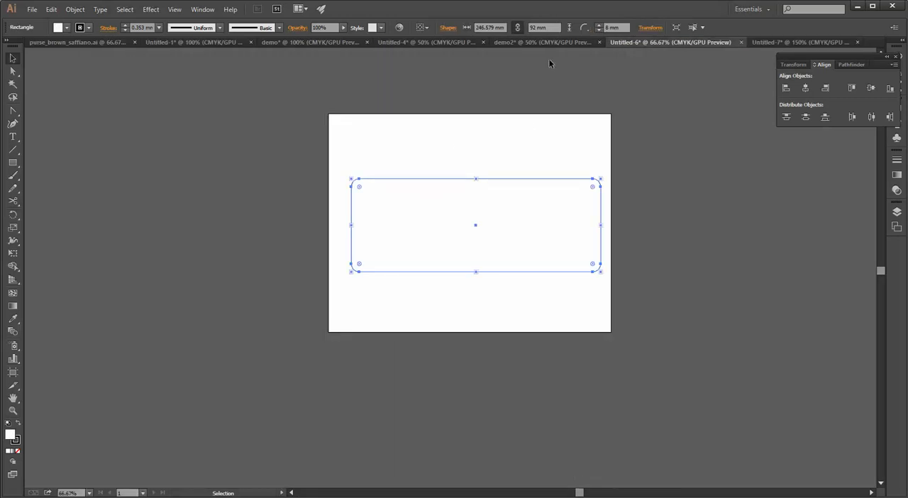
{"action": "left_click", "coordinate": [557, 43]}
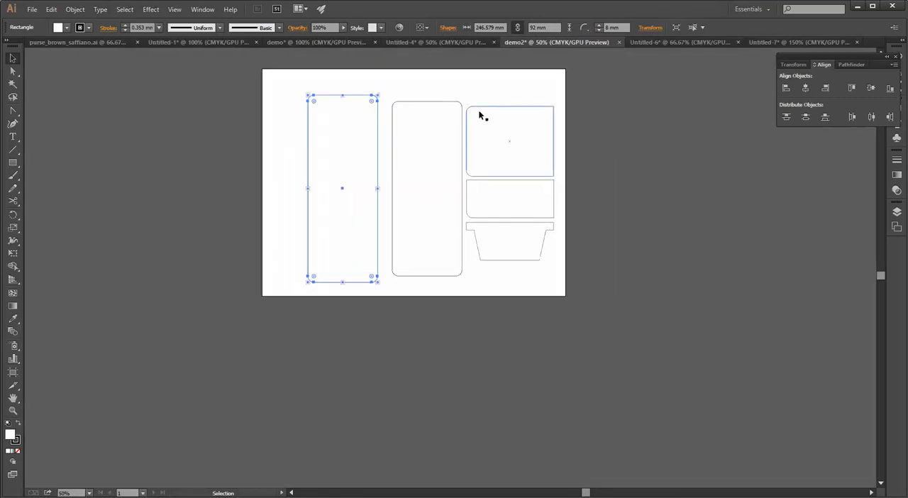
{"action": "left_click", "coordinate": [423, 43]}
{"action": "scroll", "coordinate": [298, 215], "scroll_direction": "up", "scroll_amount": 2}
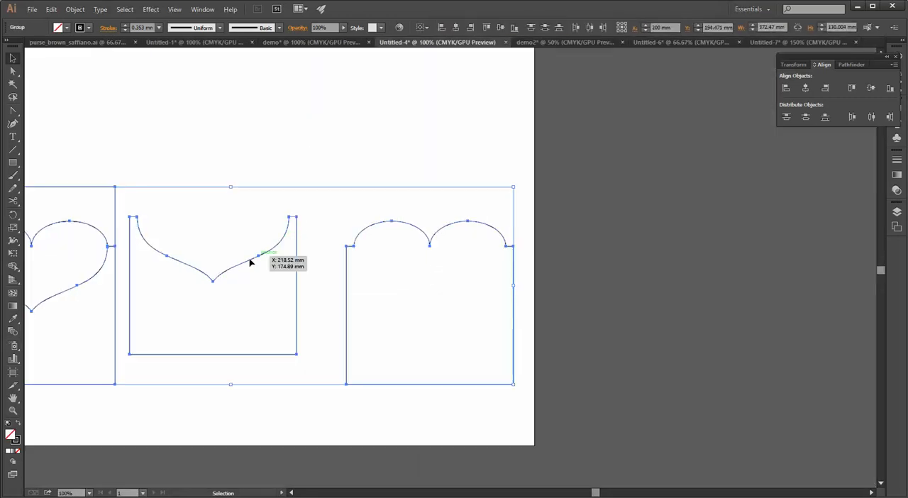
{"action": "left_click_drag", "start_coordinate": [222, 266], "coordinate": [393, 214]}
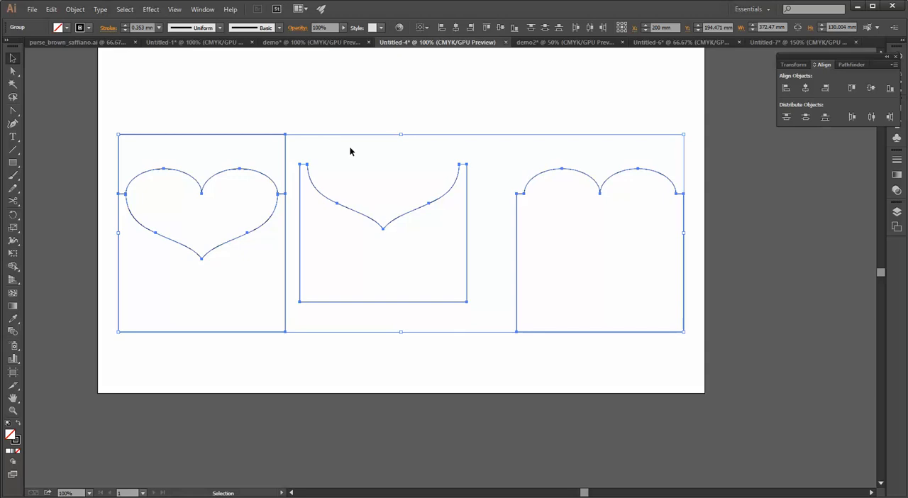
{"action": "left_click", "coordinate": [72, 101]}
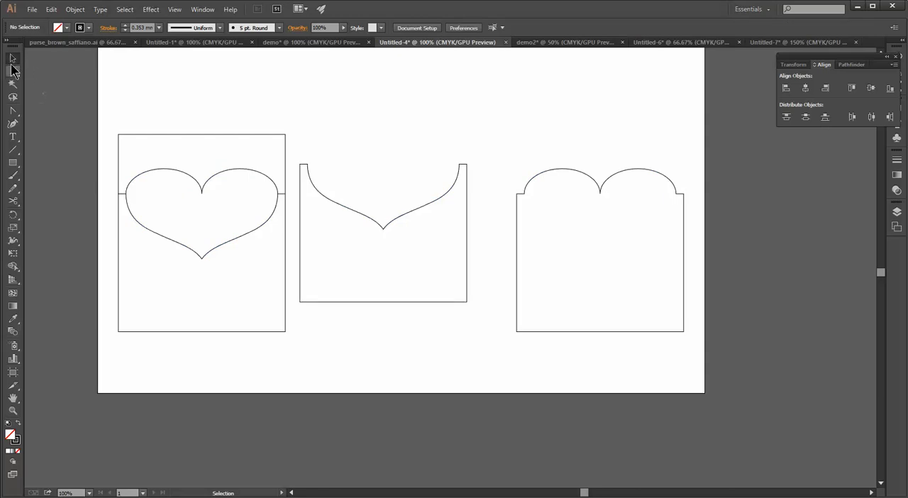
{"action": "left_click_drag", "start_coordinate": [123, 148], "coordinate": [132, 150]}
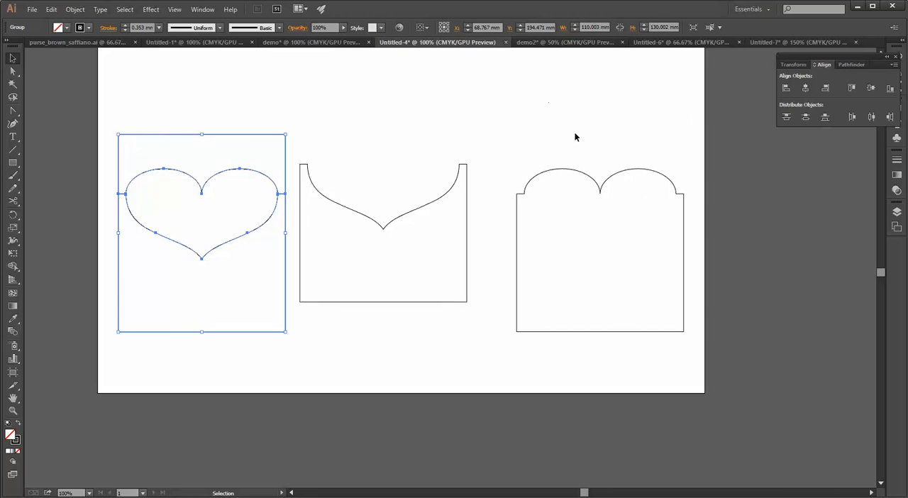
{"action": "left_click_drag", "start_coordinate": [706, 84], "coordinate": [97, 408]}
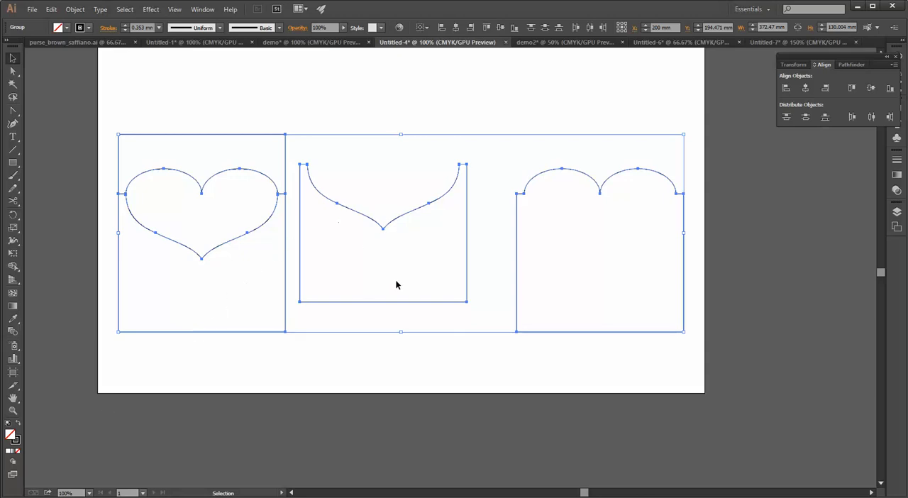
{"action": "scroll", "coordinate": [396, 281], "scroll_direction": "down", "scroll_amount": 1}
{"action": "scroll", "coordinate": [395, 276], "scroll_direction": "down", "scroll_amount": 2}
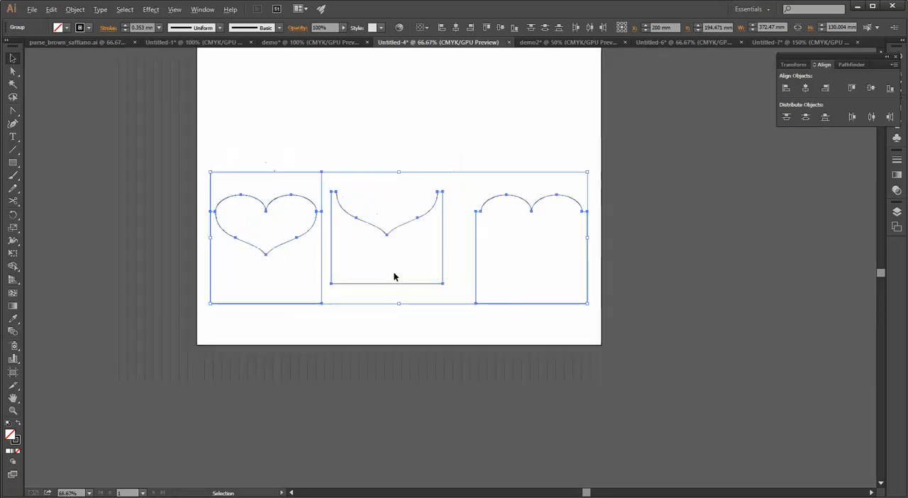
{"action": "scroll", "coordinate": [395, 276], "scroll_direction": "up", "scroll_amount": 1}
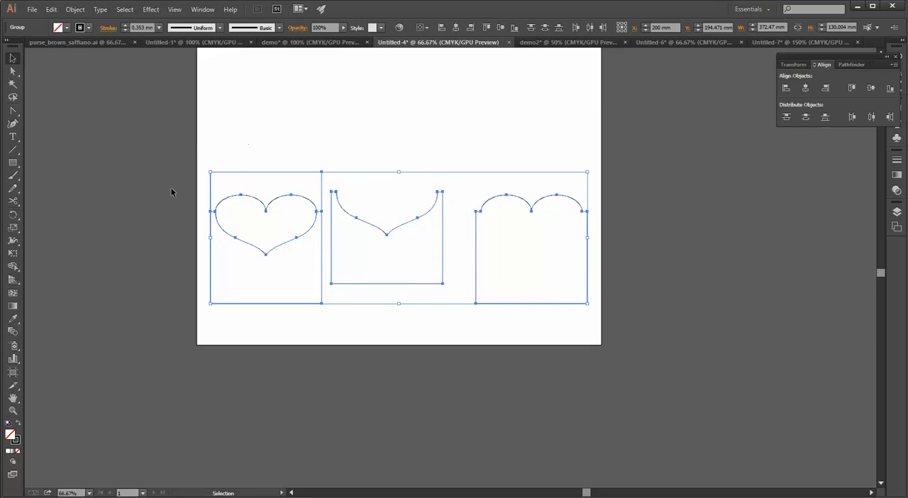
{"action": "left_click", "coordinate": [94, 280]}
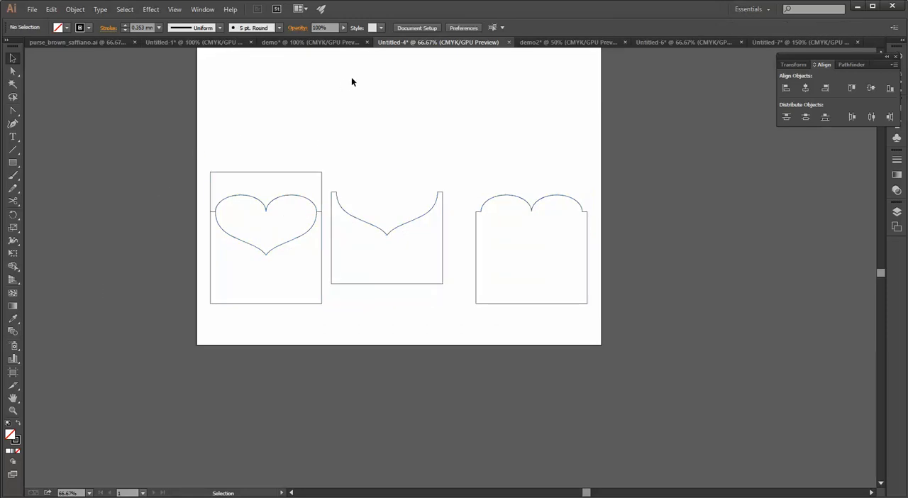